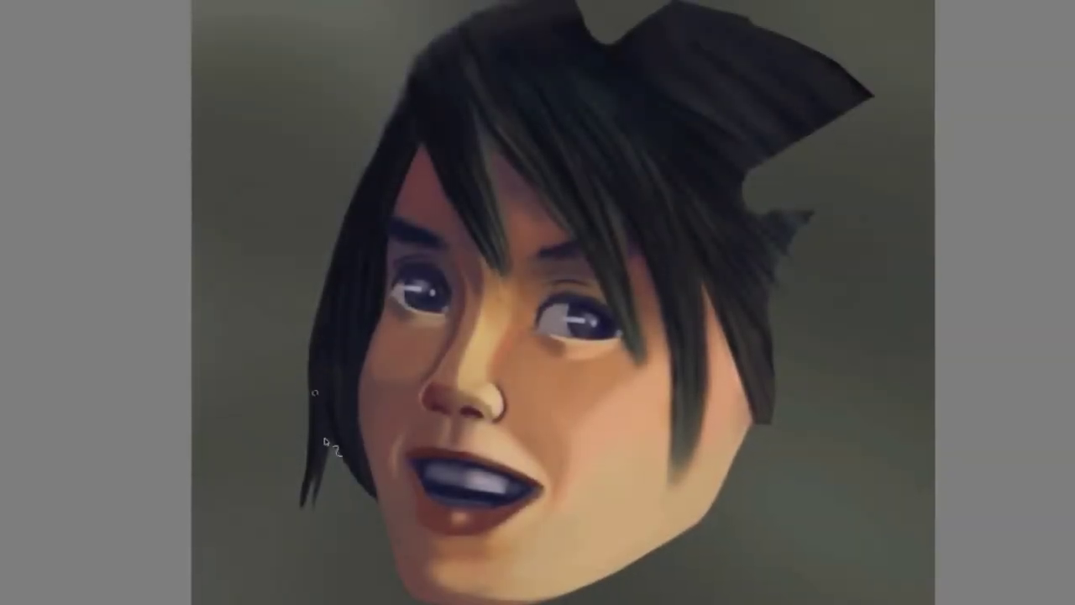
{"action": "left_click", "coordinate": [350, 347], "text": "alt"}
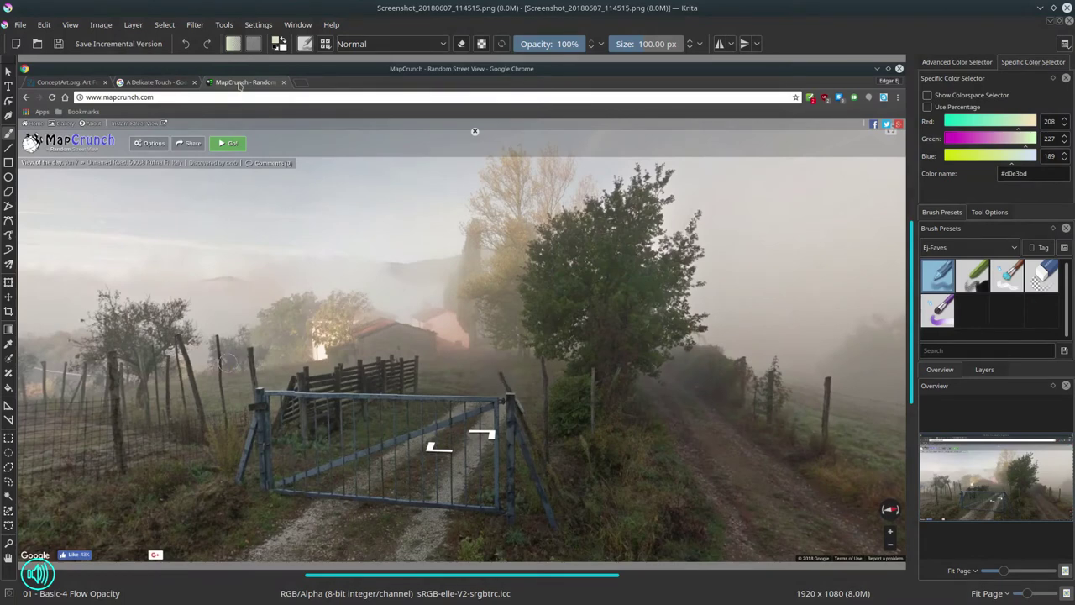
- Crop the screenshot to 1920 x 916 px, cutting away the browser's title and address bars and the strip along the bottom edge
{"action": "scroll", "coordinate": [296, 383], "scroll_direction": "down", "scroll_amount": 1}
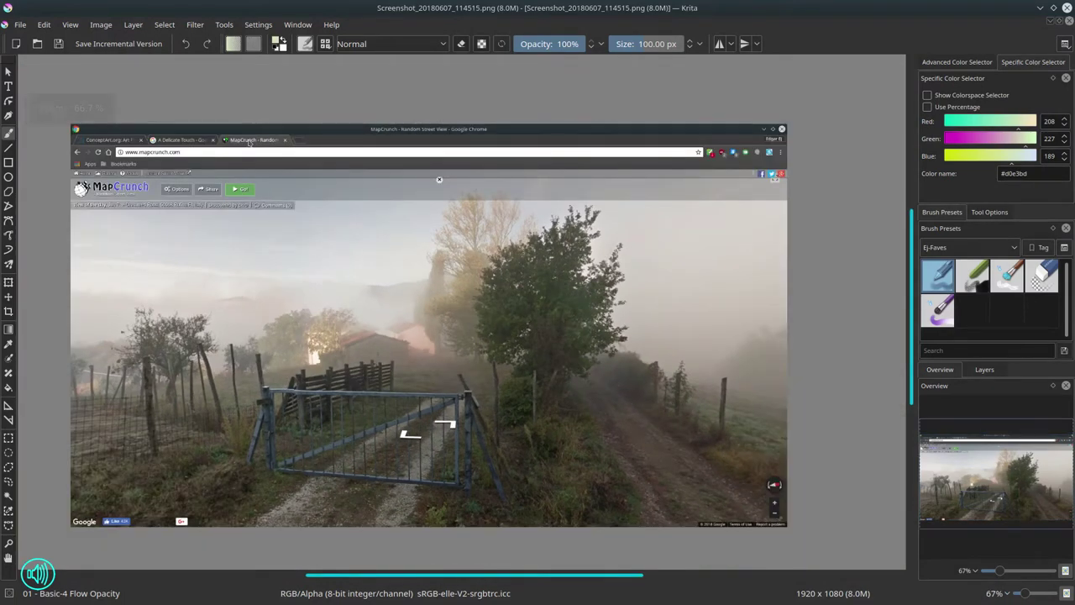
{"action": "left_click", "coordinate": [8, 281]}
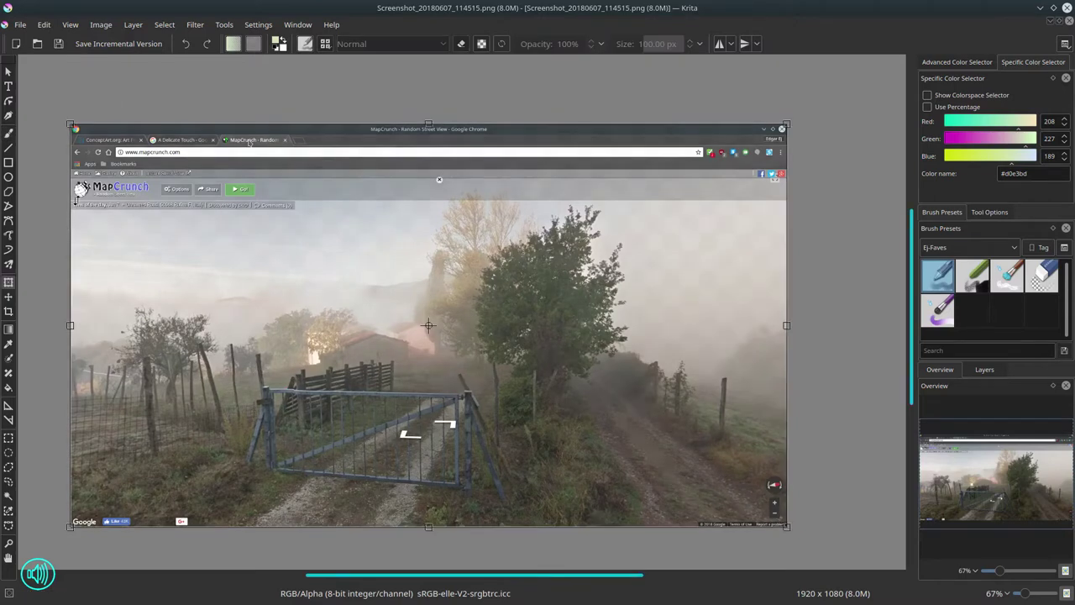
{"action": "left_click", "coordinate": [8, 311]}
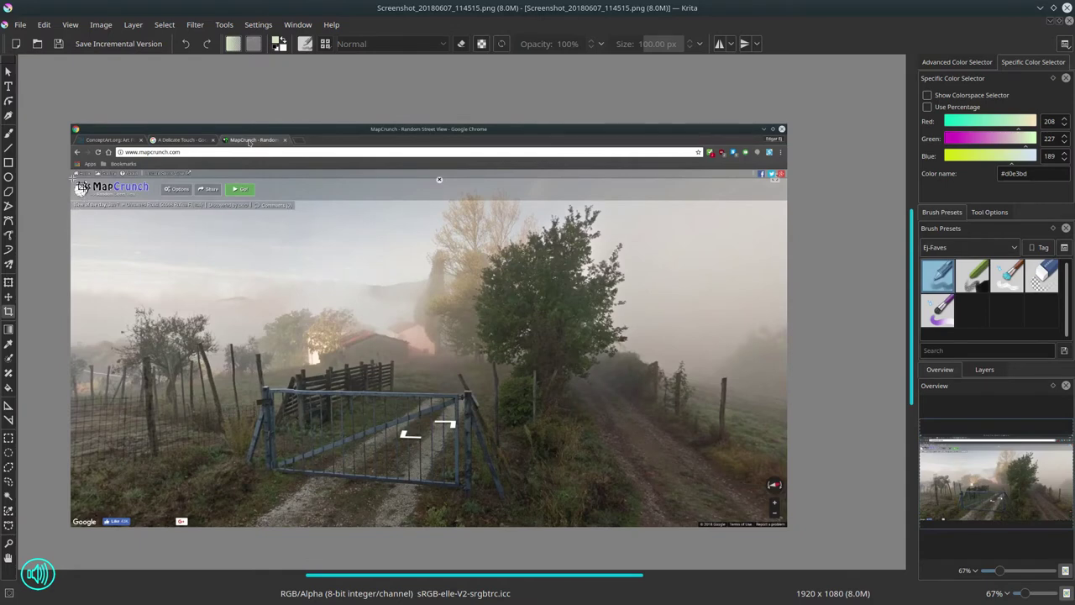
{"action": "left_click_drag", "start_coordinate": [70, 172], "coordinate": [788, 514]}
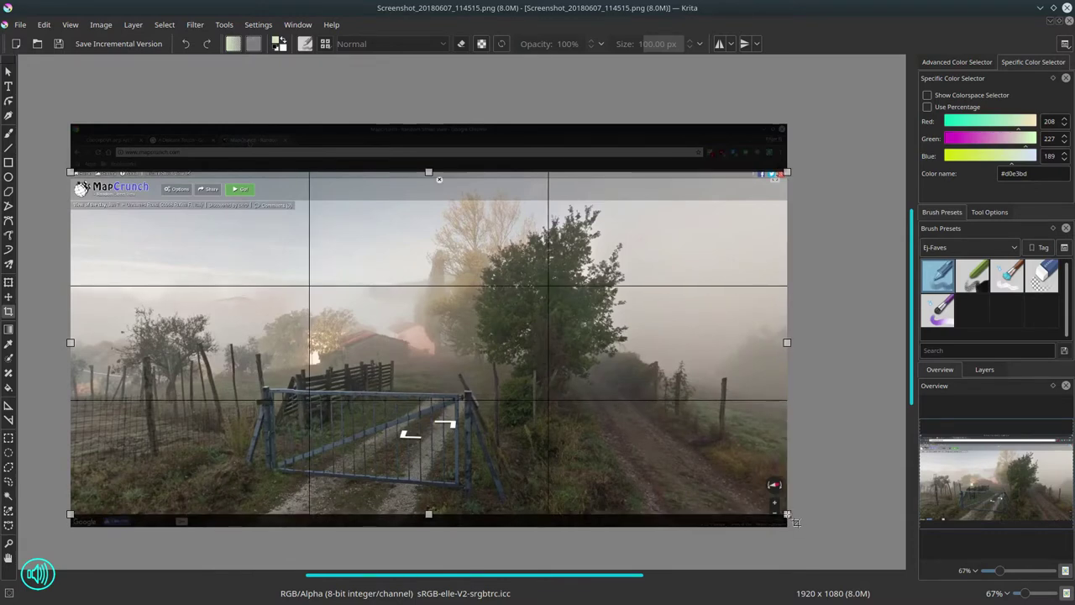
{"action": "key", "text": "Return"}
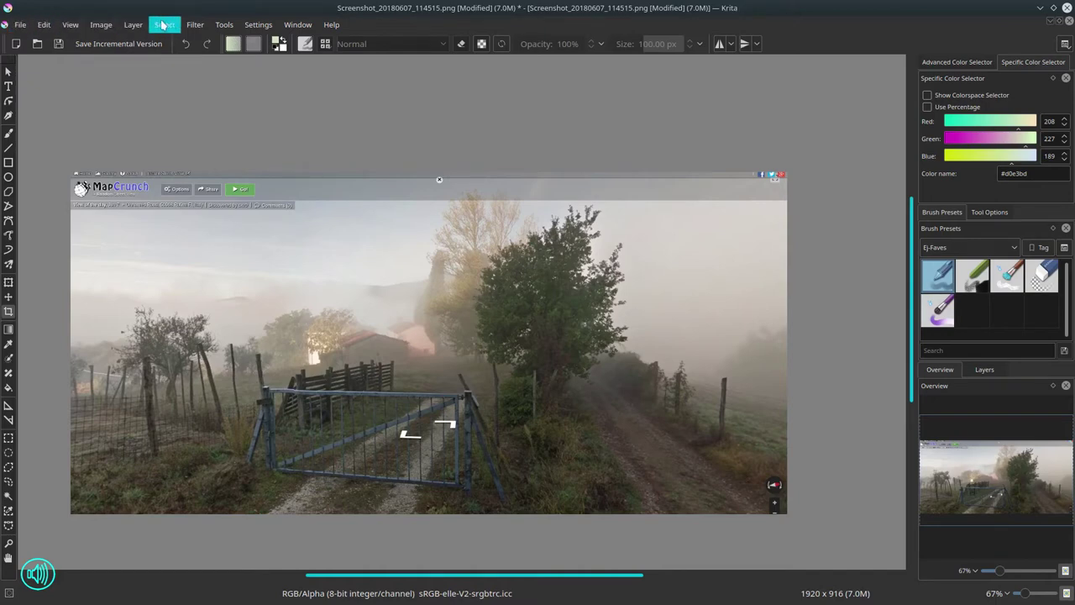
- Try a contrast curve on the RGBA channel with color adjustment curves, placing points at input 60, output 40 and input 180, output 189
{"action": "left_click", "coordinate": [208, 29]}
{"action": "mouse_move", "coordinate": [257, 59]}
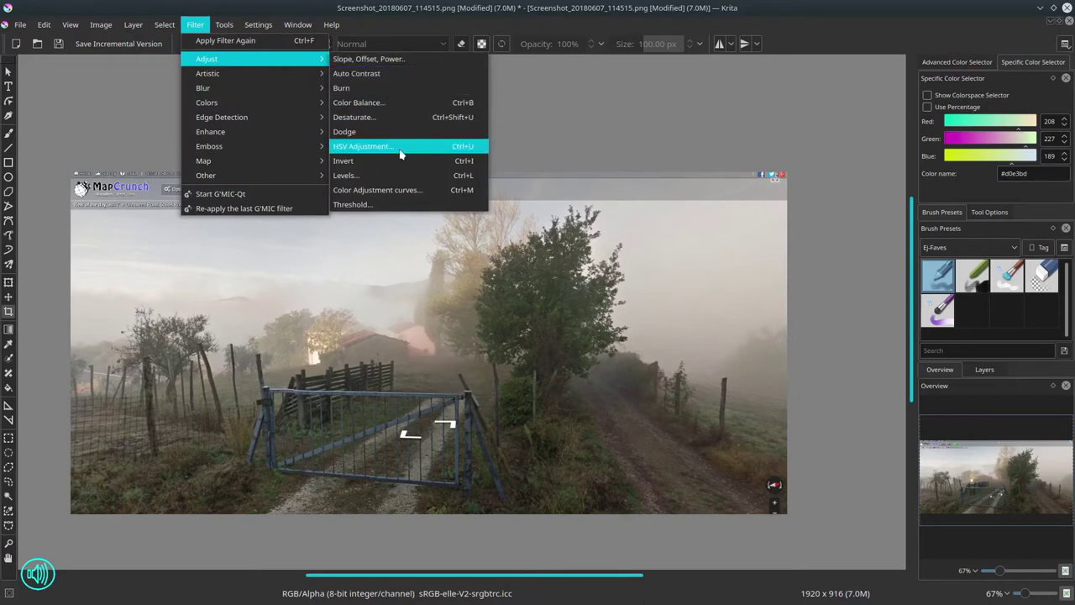
{"action": "left_click", "coordinate": [400, 186]}
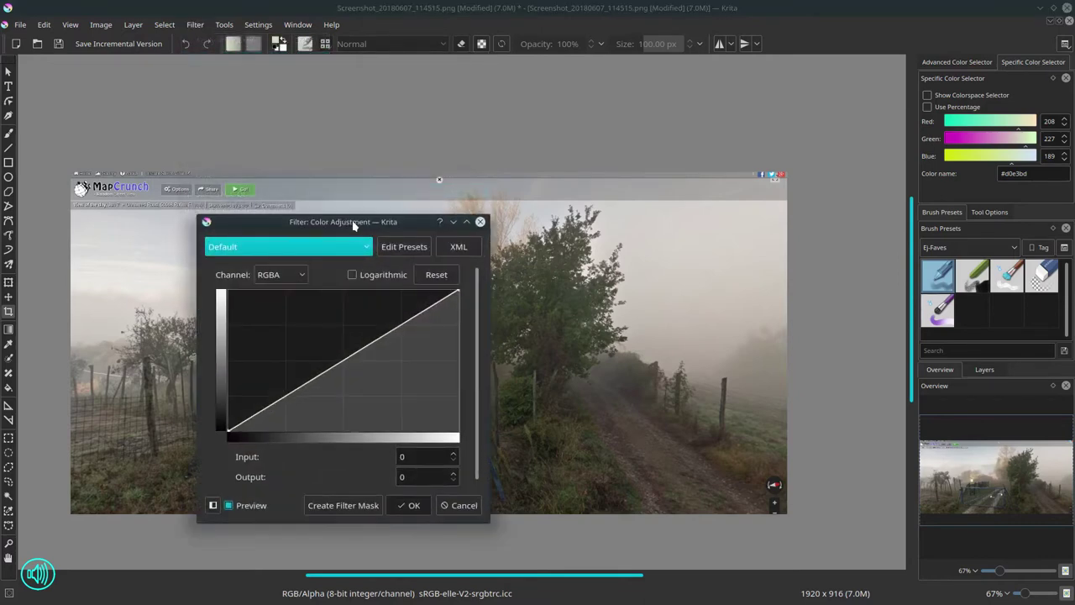
{"action": "left_click_drag", "start_coordinate": [353, 223], "coordinate": [851, 188]}
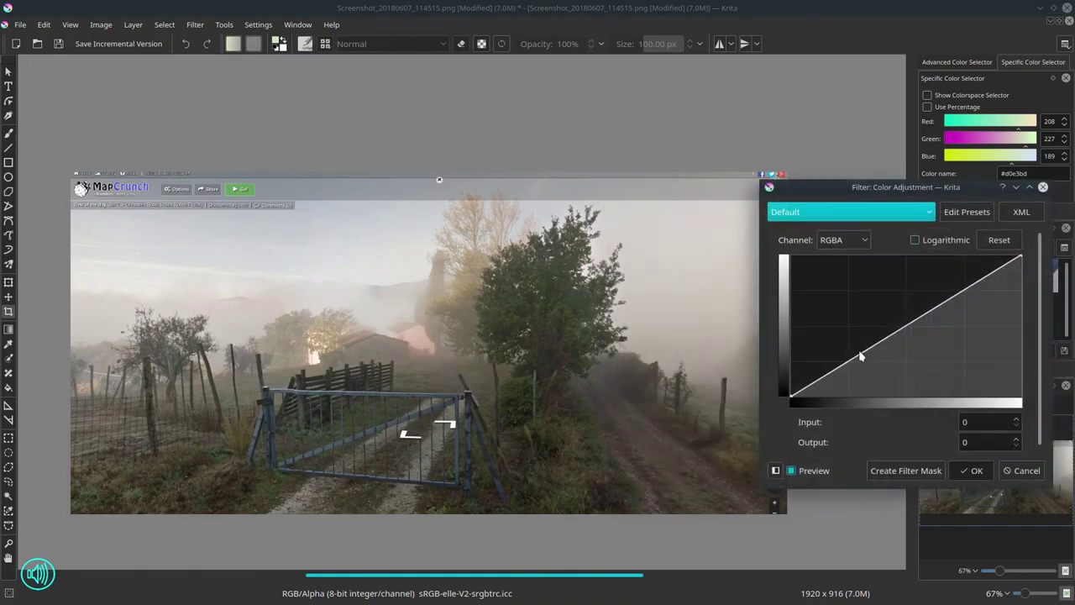
{"action": "left_click_drag", "start_coordinate": [837, 371], "coordinate": [845, 374]}
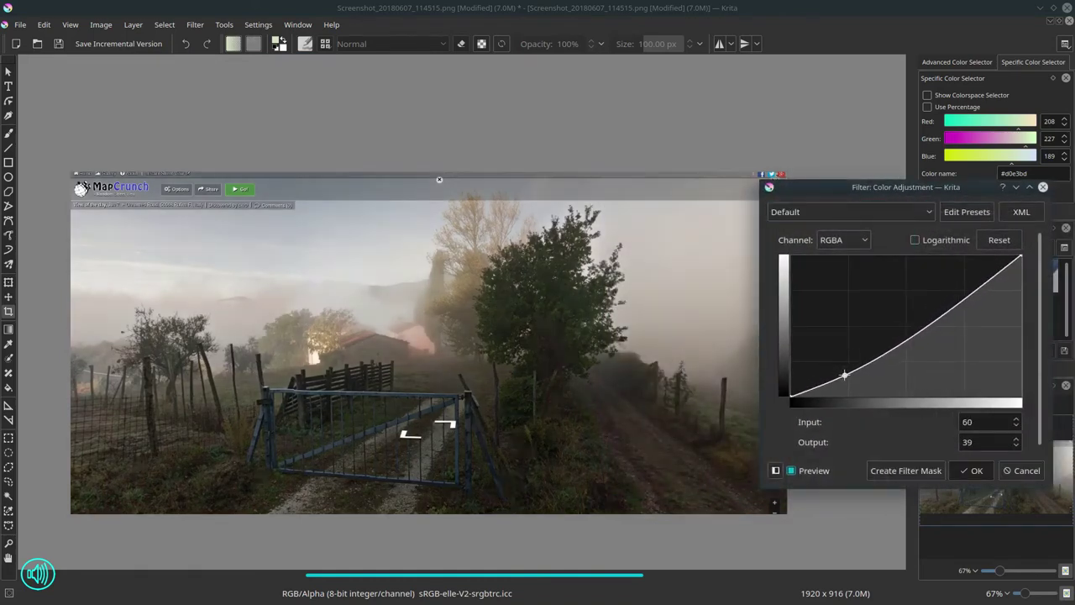
{"action": "left_click_drag", "start_coordinate": [934, 327], "coordinate": [948, 289]}
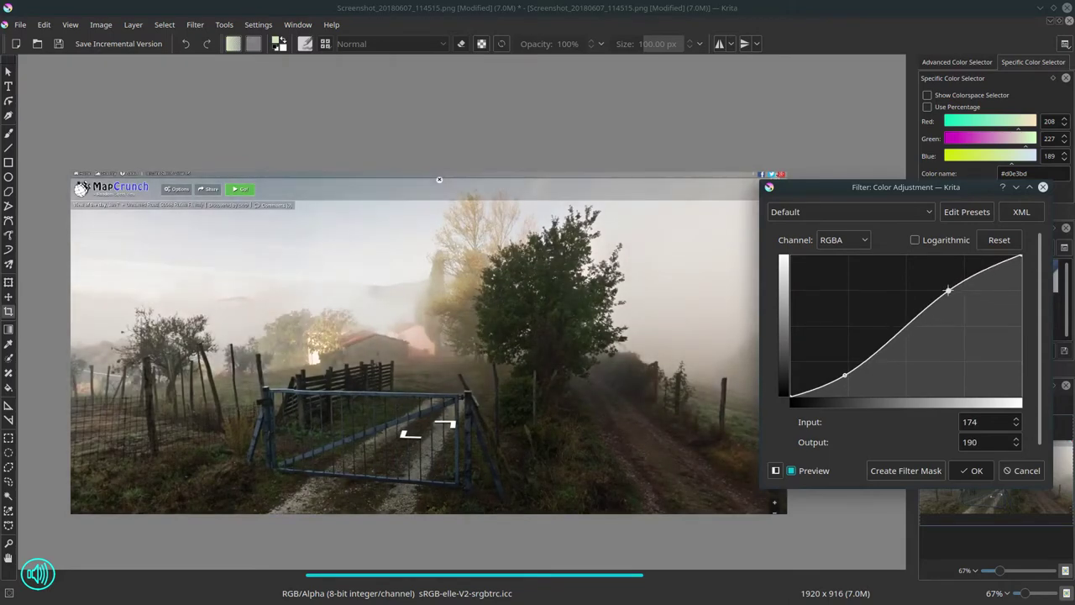
{"action": "left_click_drag", "start_coordinate": [947, 290], "coordinate": [953, 292]}
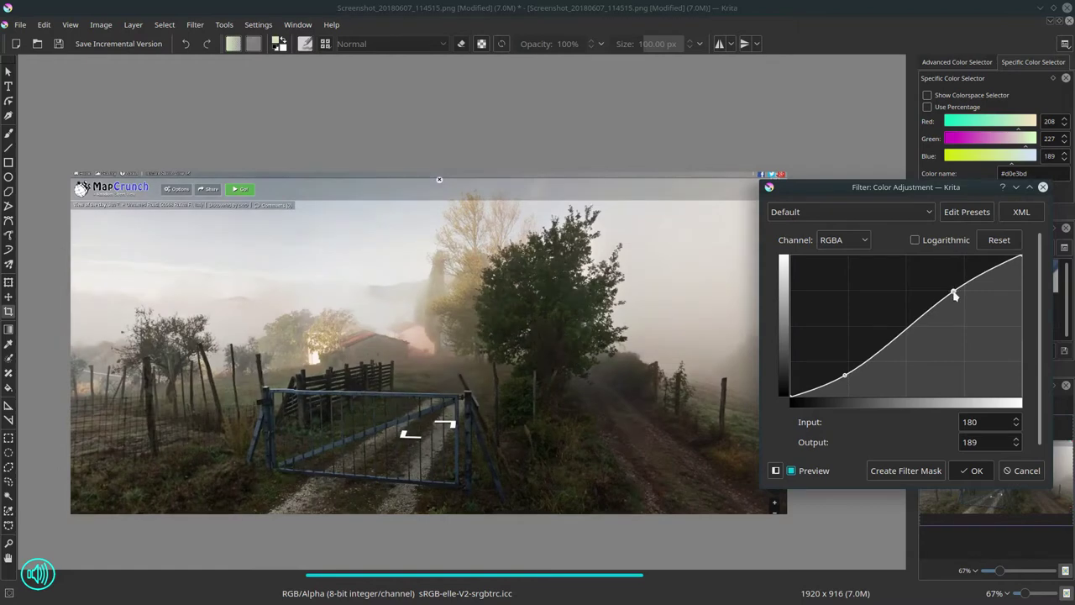
{"action": "left_click_drag", "start_coordinate": [845, 376], "coordinate": [844, 374]}
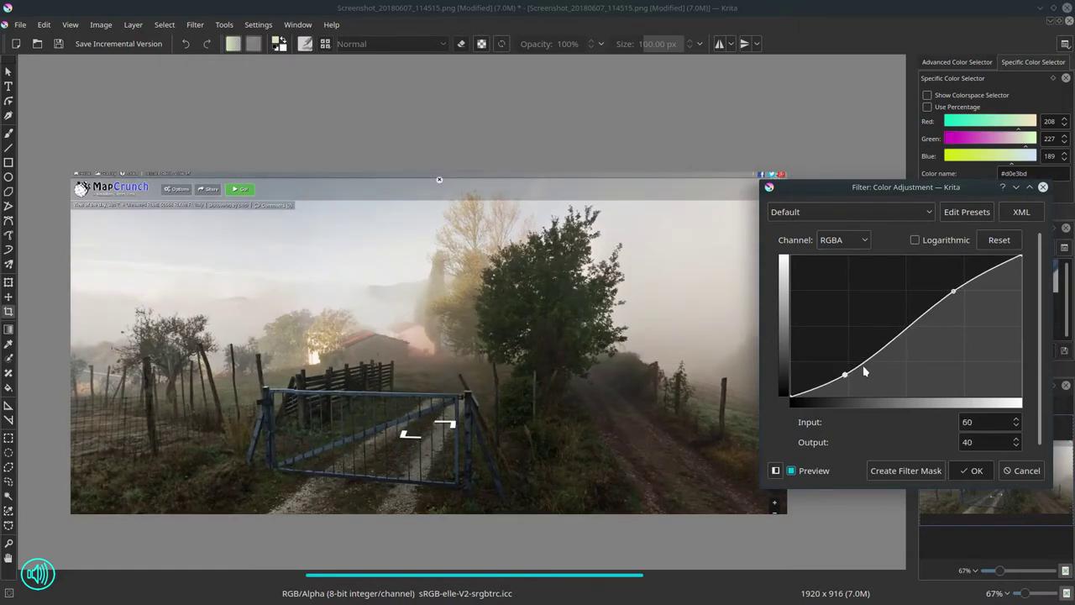
- Compare the image with and without the curve adjustment using the preview, and close the filter dialog
{"action": "left_click", "coordinate": [790, 472]}
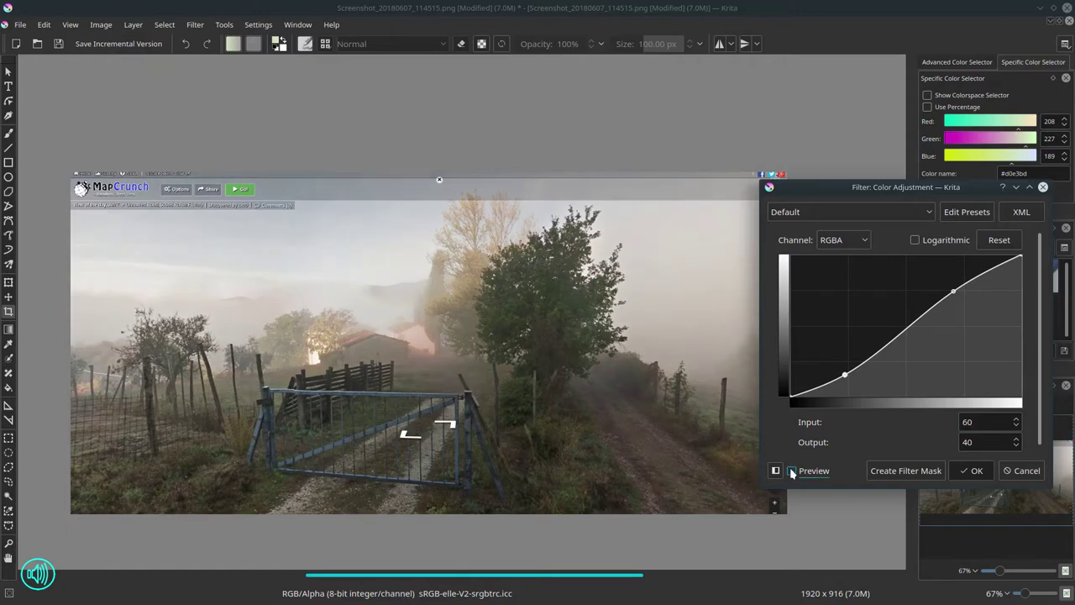
{"action": "left_click", "coordinate": [791, 471]}
{"action": "left_click", "coordinate": [791, 471]}
{"action": "left_click", "coordinate": [791, 471]}
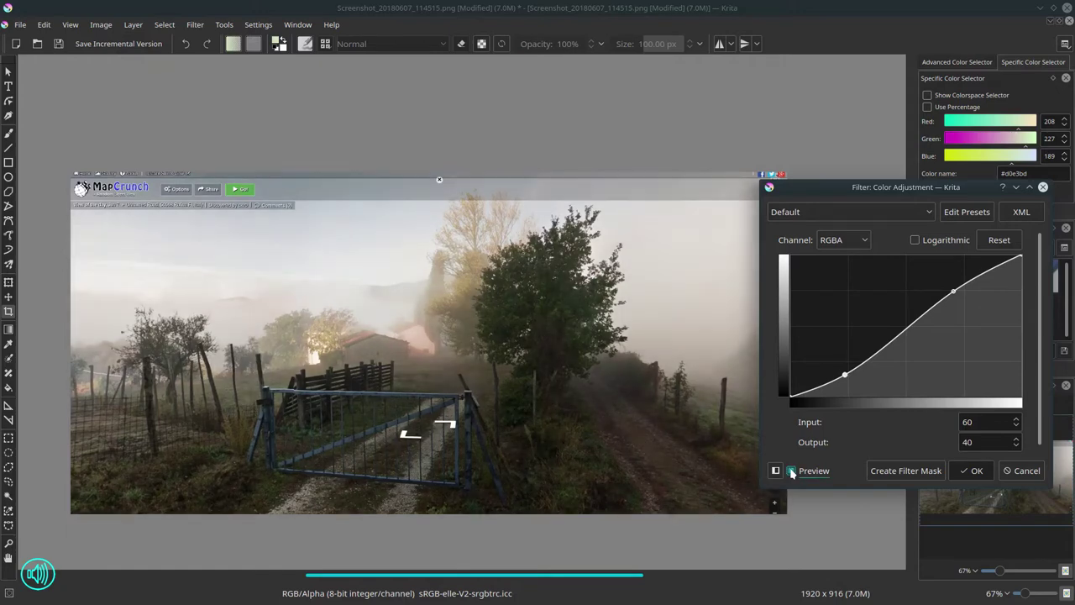
{"action": "left_click", "coordinate": [791, 471]}
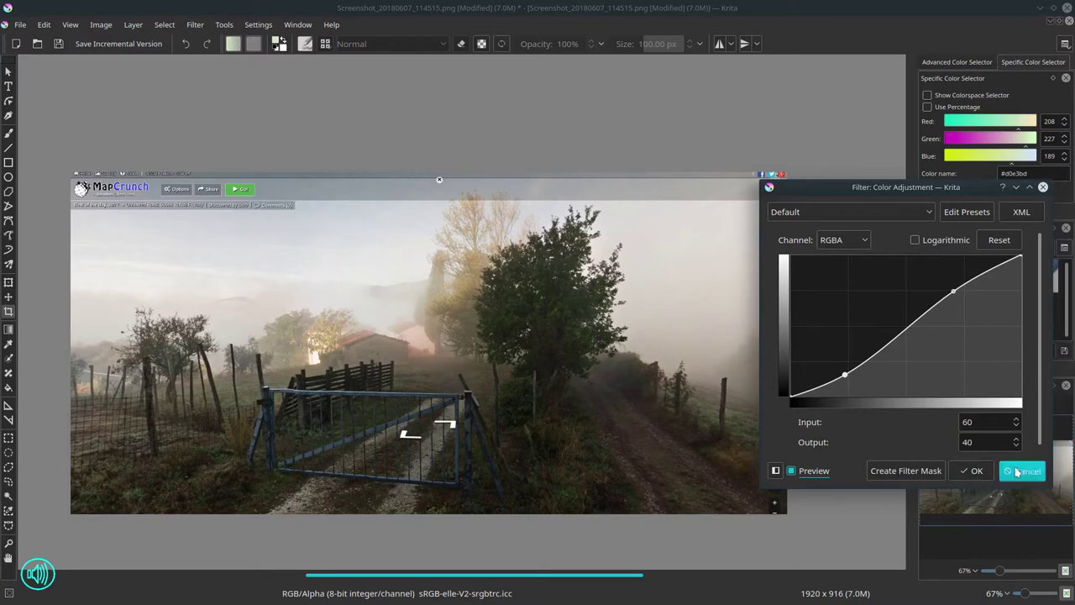
{"action": "left_click", "coordinate": [972, 470]}
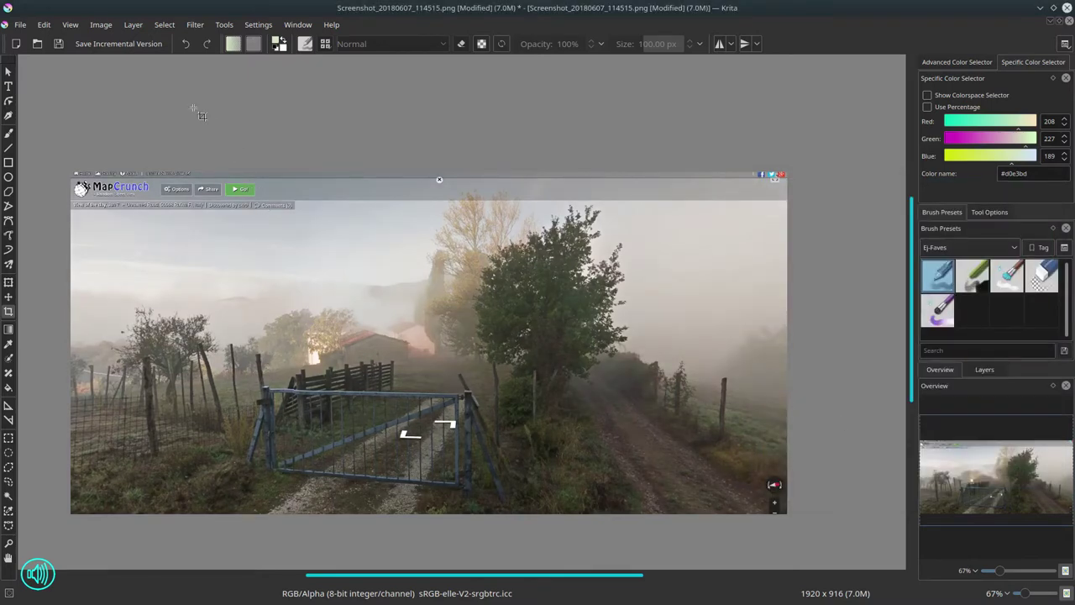
- Apply a Gaussian blur with 1,000 px horizontal and vertical radius, switching off the preview, and show the layer list
{"action": "left_click", "coordinate": [201, 27]}
{"action": "mouse_move", "coordinate": [227, 89]}
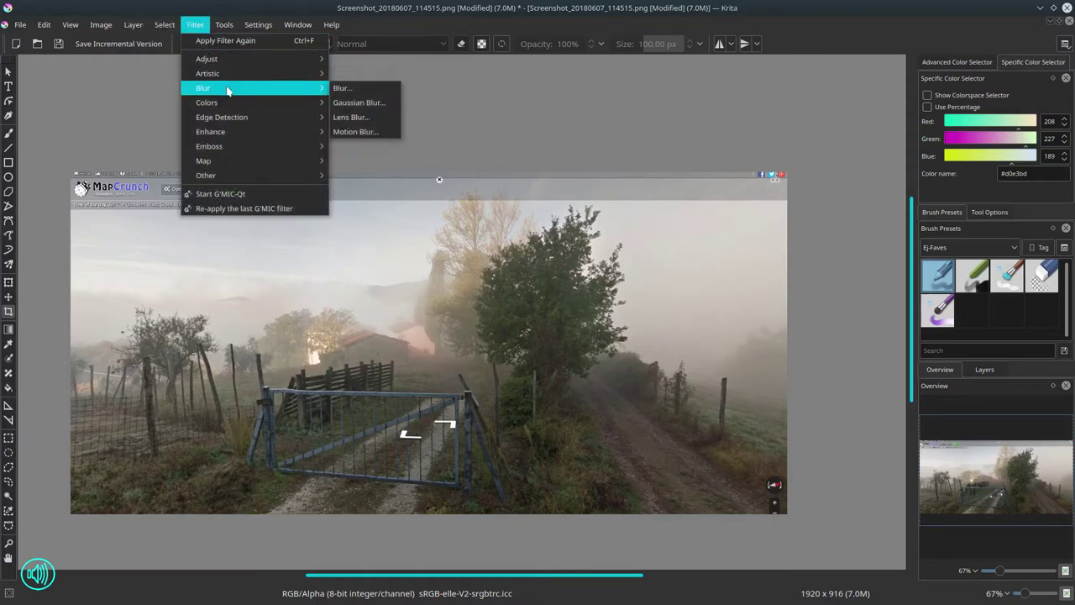
{"action": "mouse_move", "coordinate": [229, 68]}
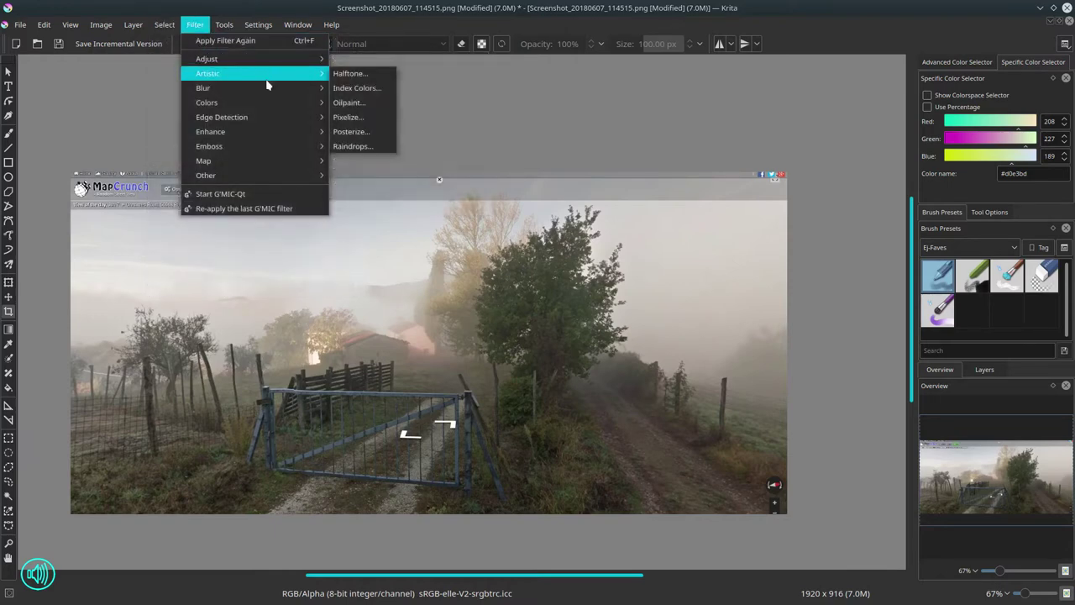
{"action": "left_click", "coordinate": [379, 104]}
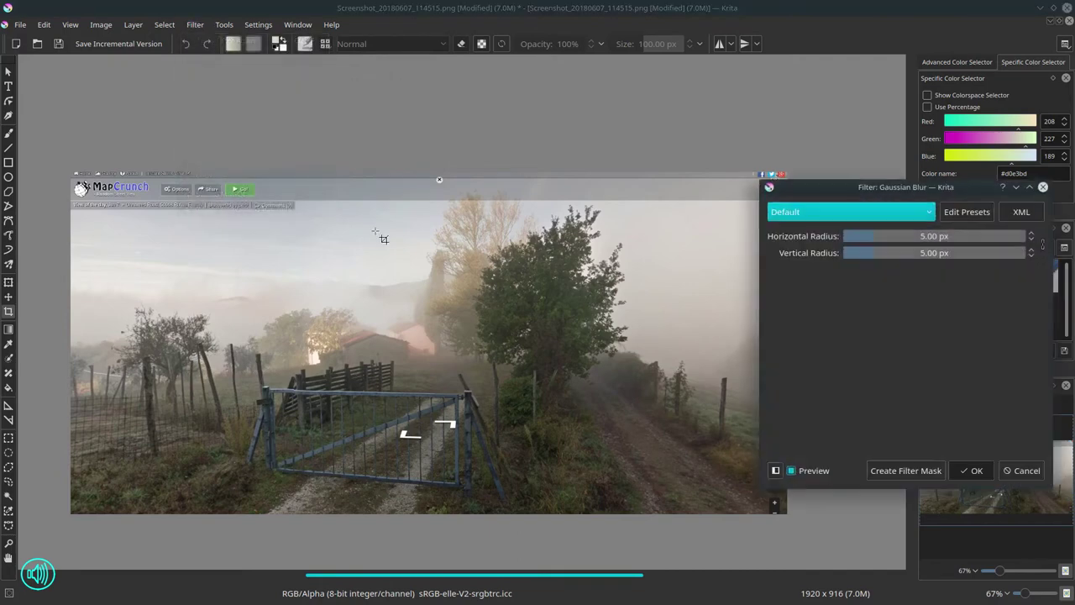
{"action": "left_click_drag", "start_coordinate": [872, 236], "coordinate": [1063, 238]}
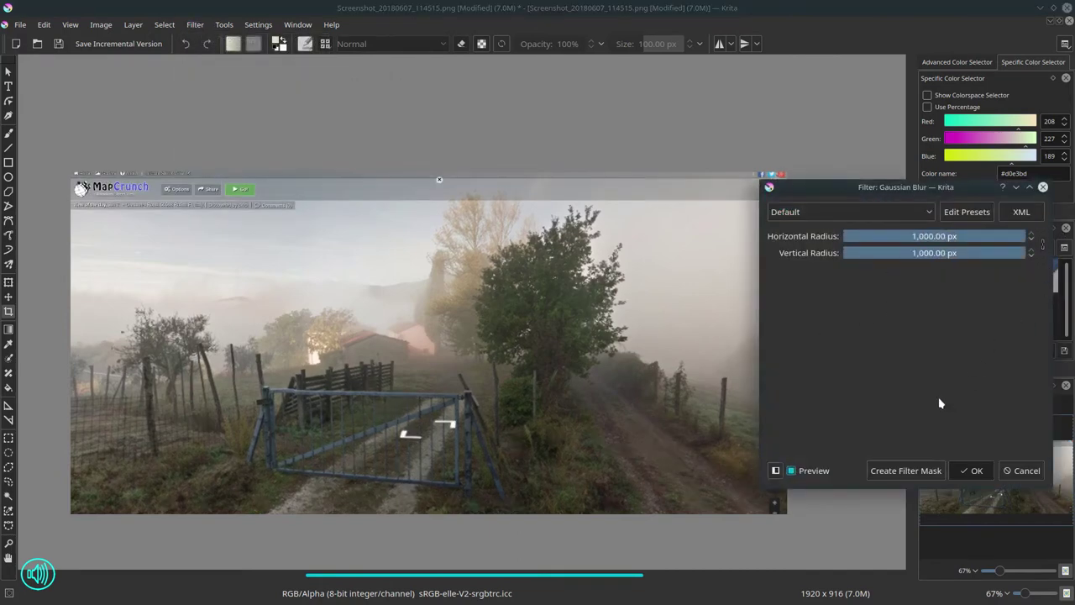
{"action": "left_click_drag", "start_coordinate": [912, 187], "coordinate": [569, 148]}
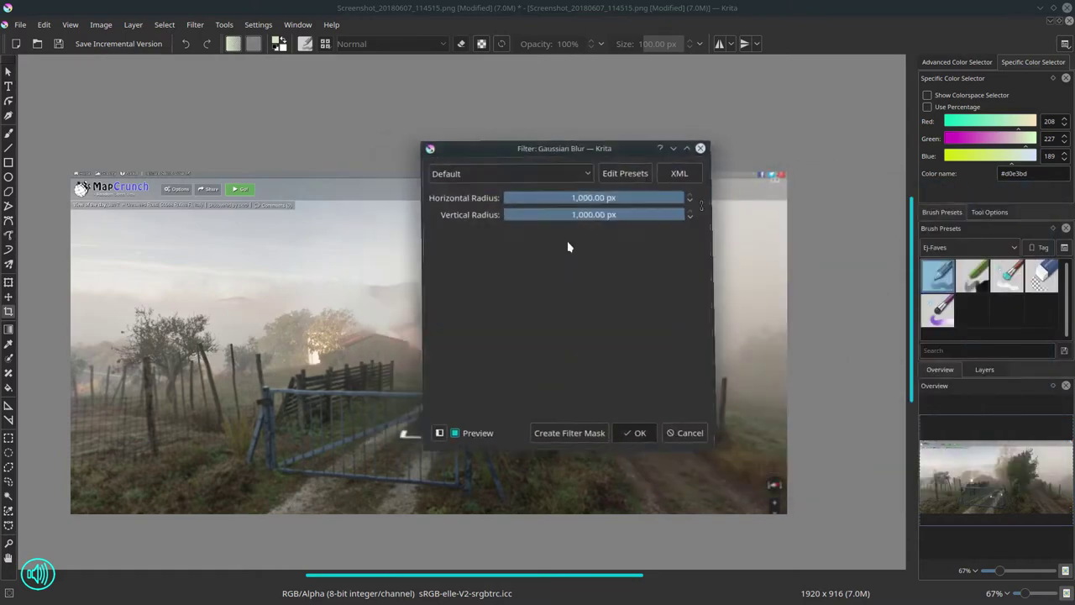
{"action": "left_click", "coordinate": [447, 432]}
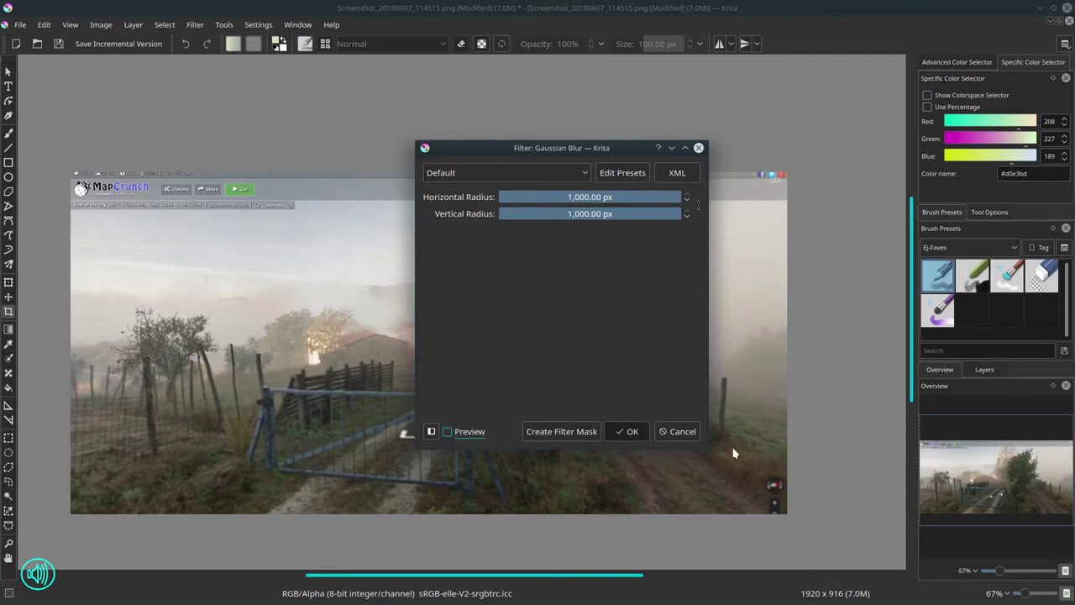
{"action": "left_click", "coordinate": [632, 431]}
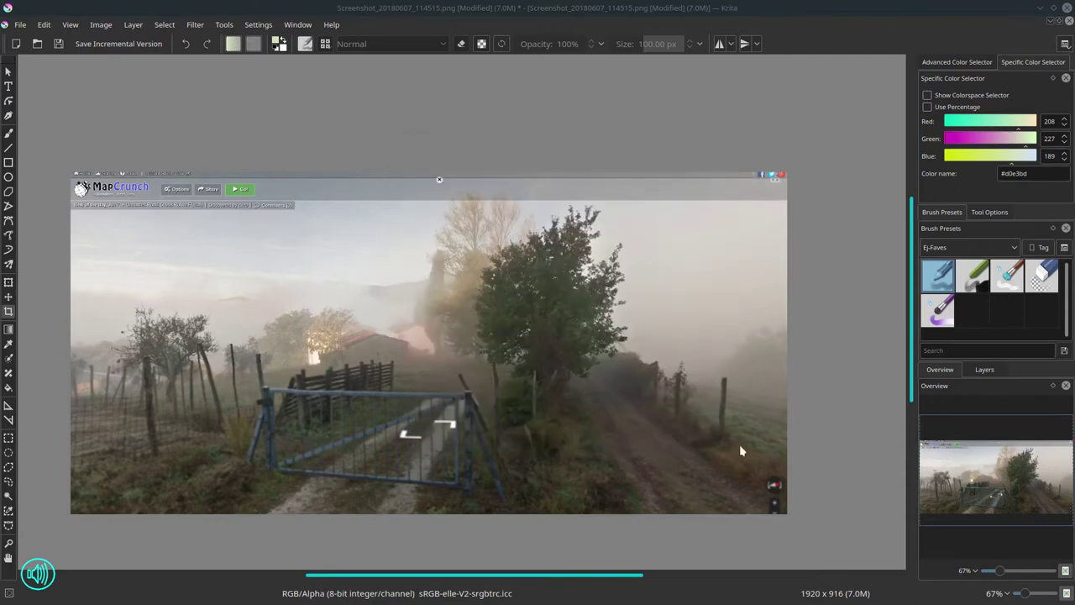
{"action": "left_click", "coordinate": [986, 371]}
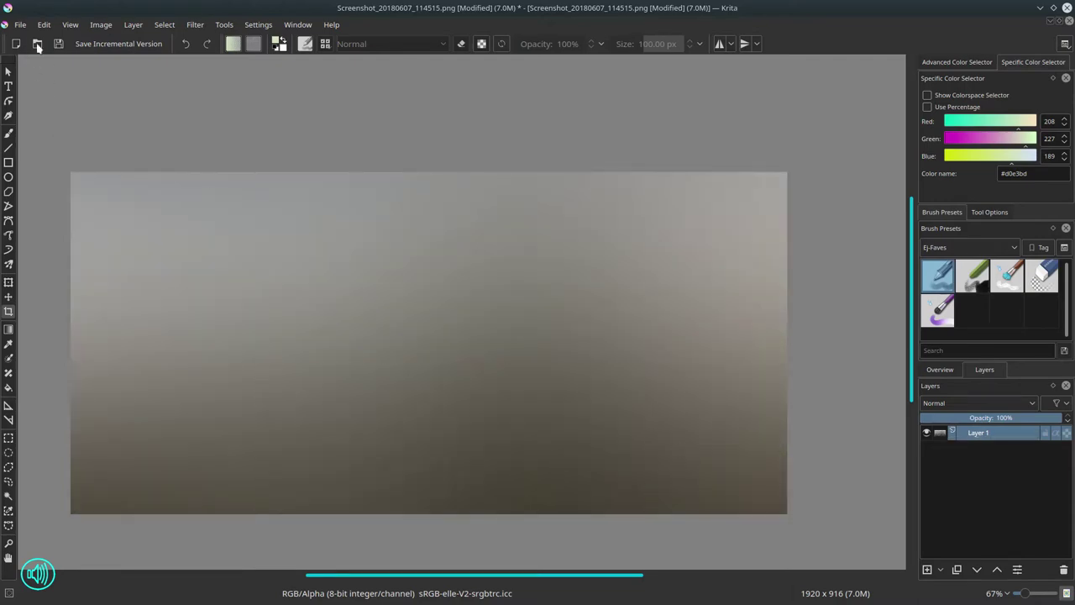
- Start saving the blurred image under a new file and choose the Krita document format (.kra)
{"action": "left_click", "coordinate": [20, 24]}
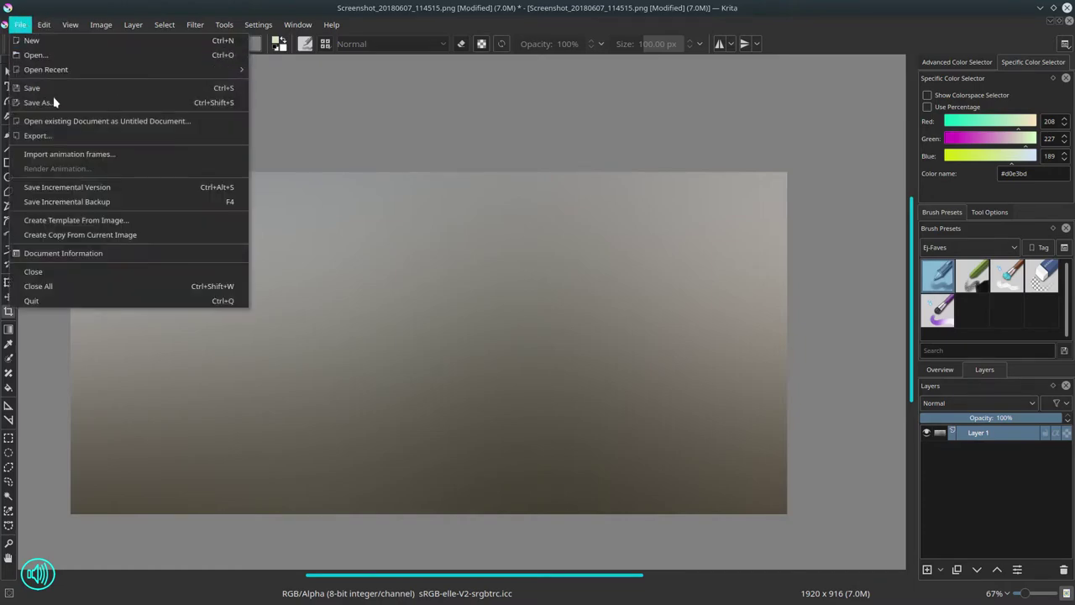
{"action": "left_click", "coordinate": [56, 102]}
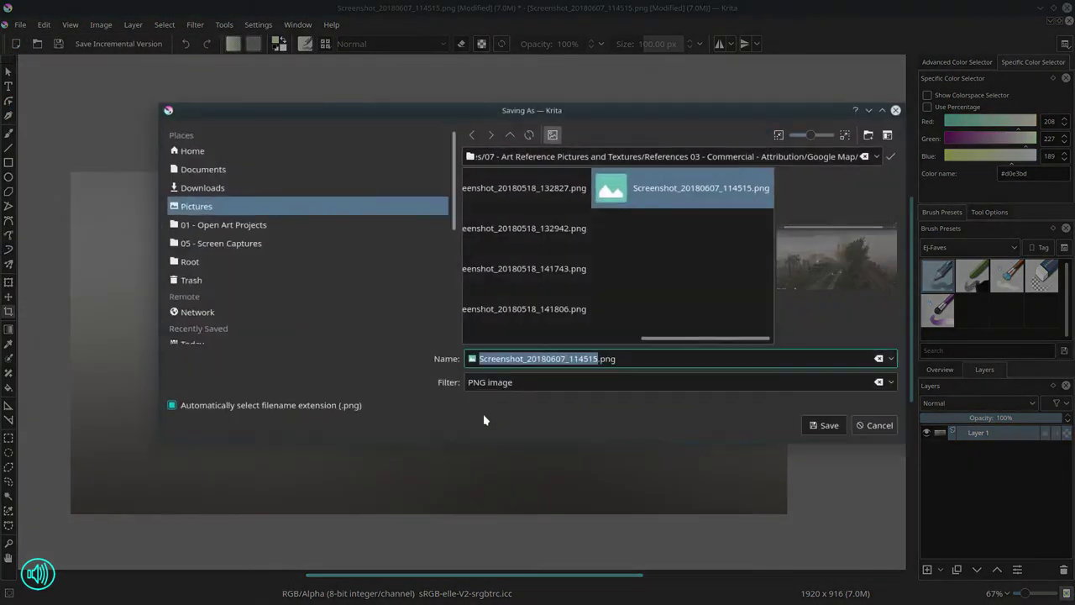
{"action": "left_click", "coordinate": [892, 383]}
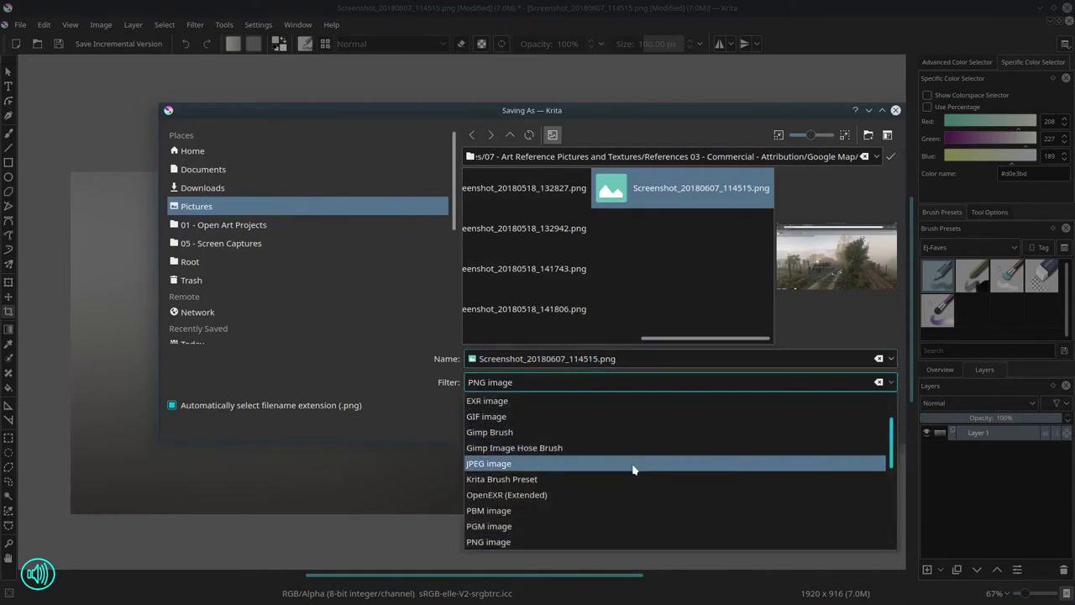
{"action": "left_click_drag", "start_coordinate": [893, 431], "coordinate": [893, 411]}
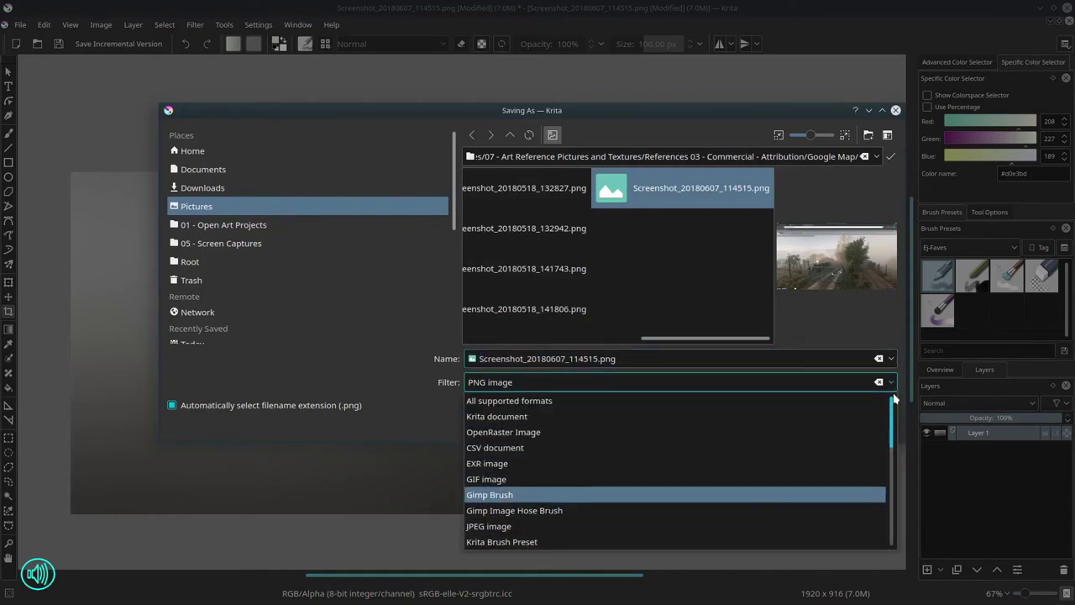
{"action": "left_click", "coordinate": [750, 416]}
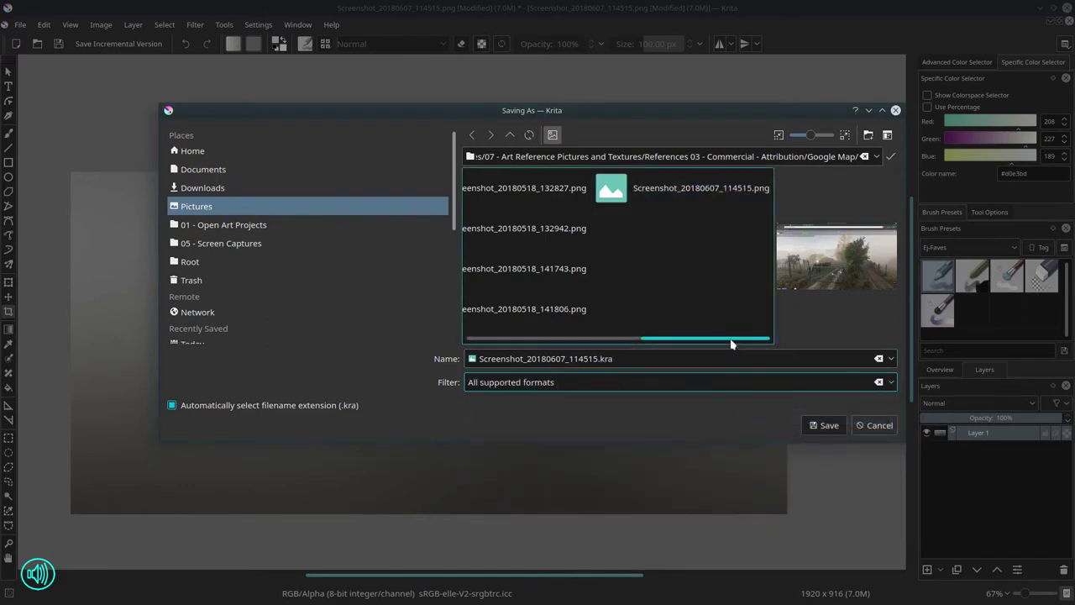
- Browse to the 2018-DIPE-2D - Daily Sketch Group folder in 01 - Open Art Projects as the save location
{"action": "left_click", "coordinate": [263, 178]}
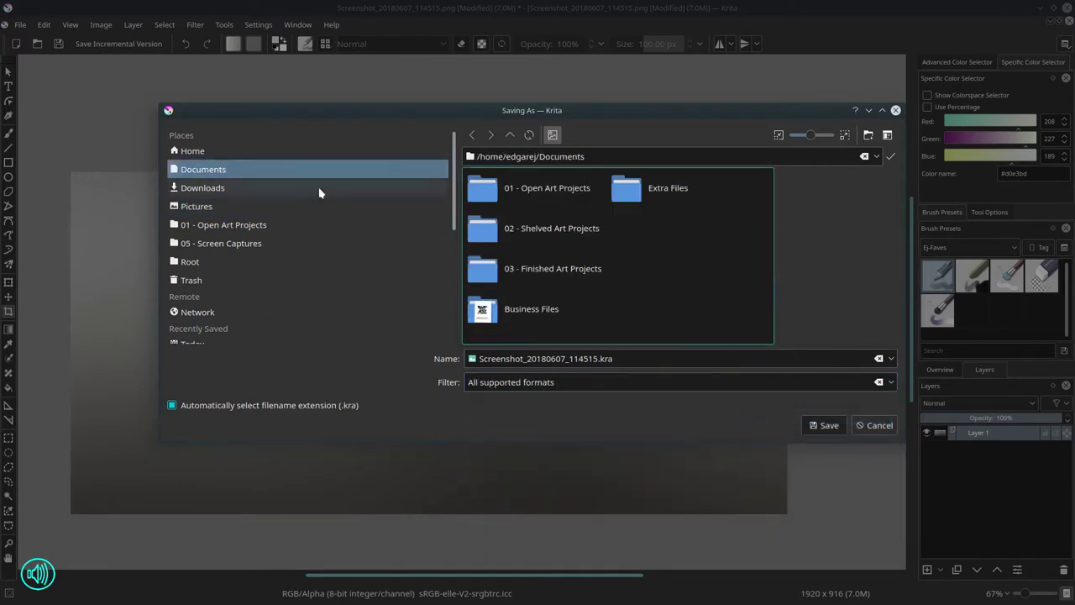
{"action": "left_click", "coordinate": [547, 210]}
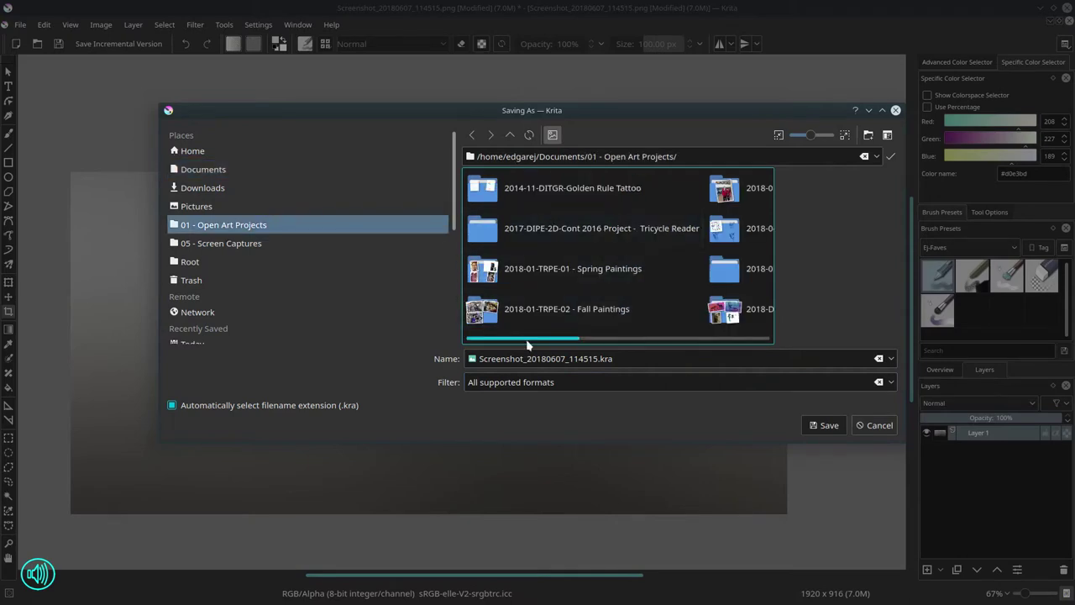
{"action": "left_click_drag", "start_coordinate": [561, 342], "coordinate": [690, 343]}
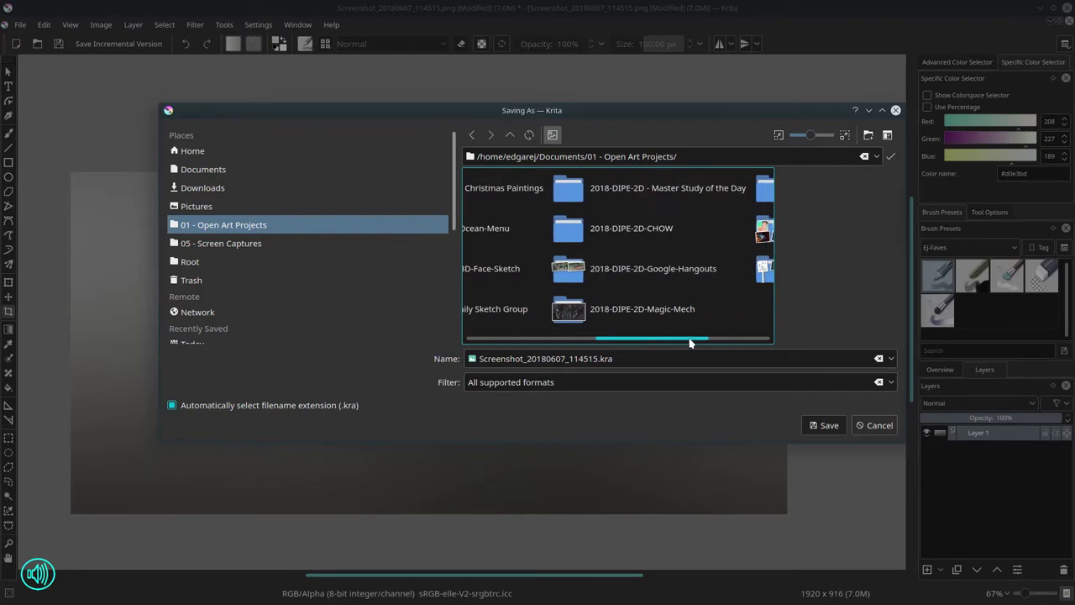
{"action": "left_click_drag", "start_coordinate": [690, 343], "coordinate": [635, 343]}
{"action": "left_click", "coordinate": [621, 315]}
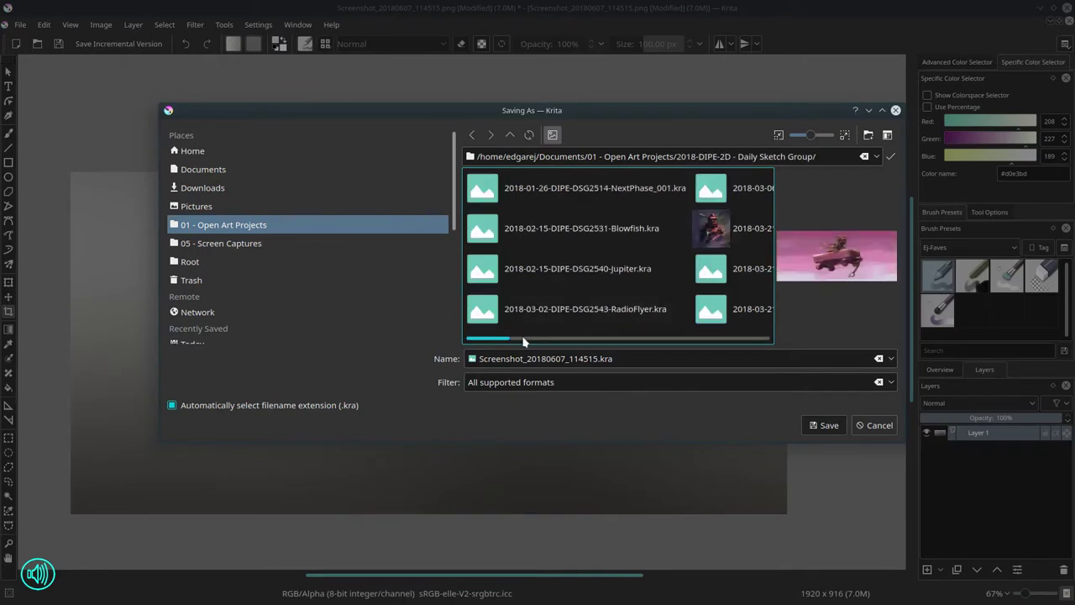
{"action": "left_click_drag", "start_coordinate": [504, 342], "coordinate": [773, 336]}
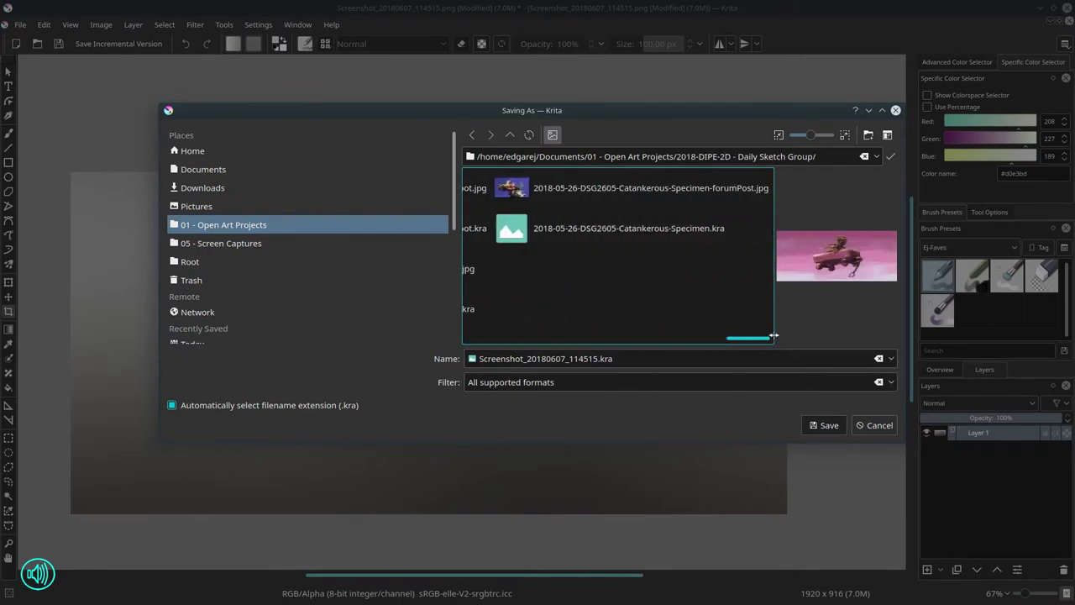
- Name the file 2018-06-07-Italy-Sketch_001.kra and save it in the chosen folder
{"action": "left_click", "coordinate": [598, 358]}
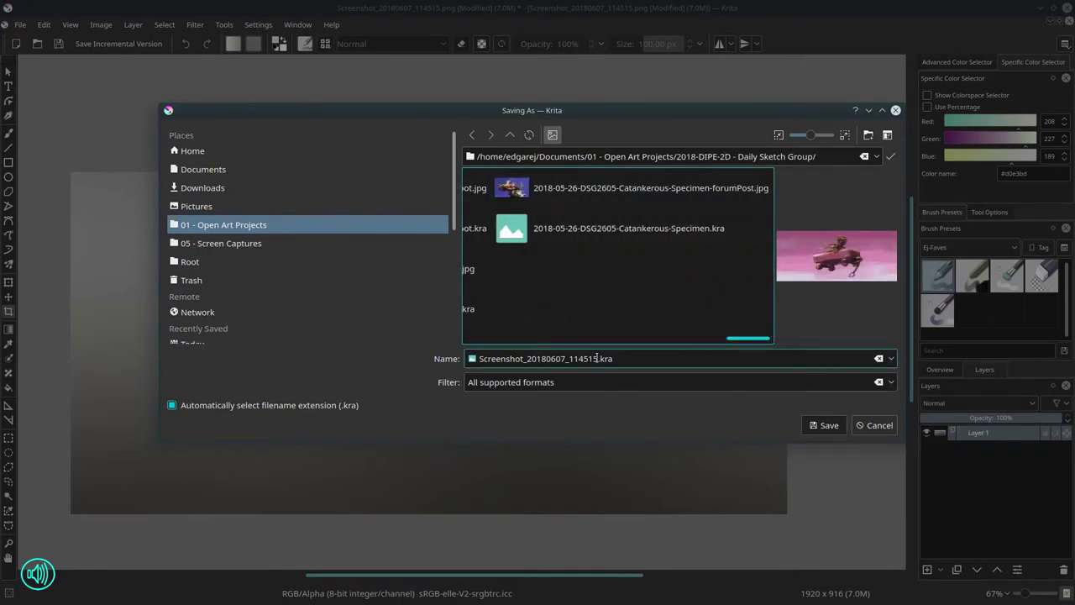
{"action": "left_click_drag", "start_coordinate": [599, 359], "coordinate": [429, 358]}
{"action": "type", "text": "2018-06-"}
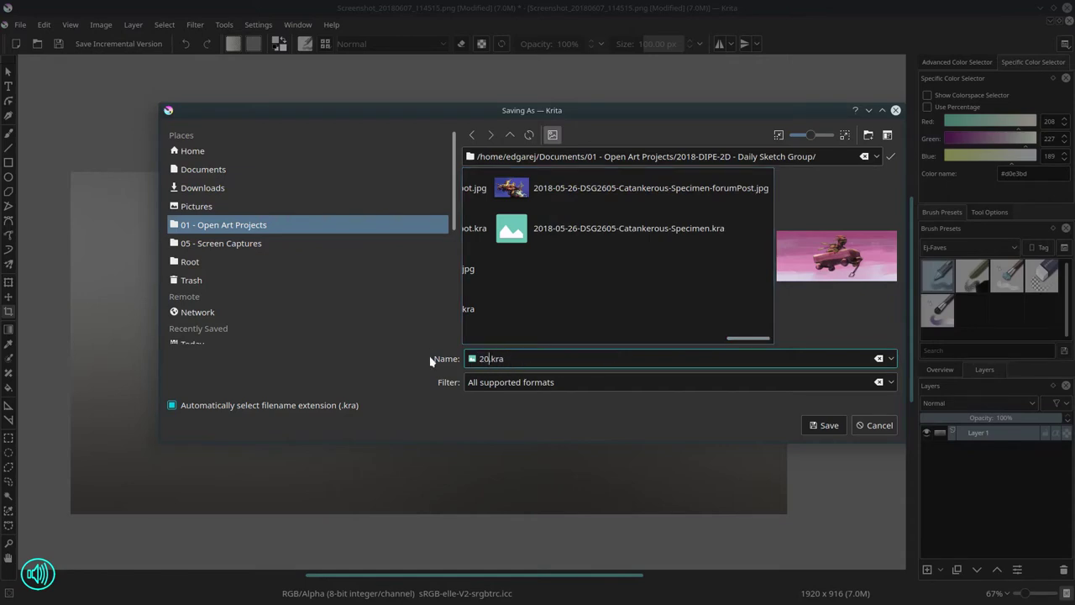
{"action": "type", "text": "07-Italy-Sketch"}
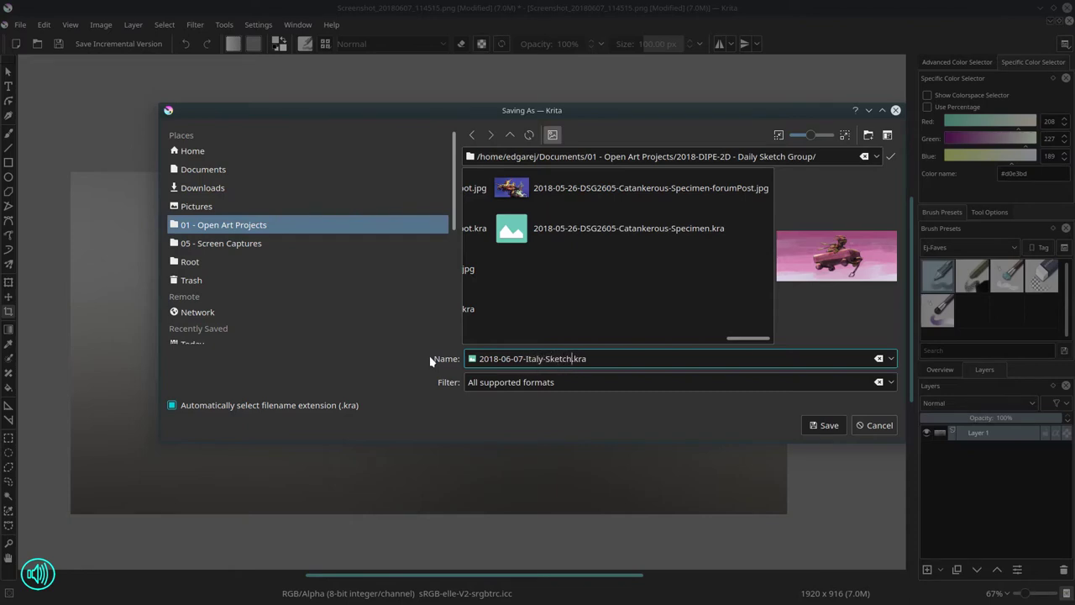
{"action": "type", "text": "-001"}
{"action": "key", "text": "Left"}
{"action": "key", "text": "Left"}
{"action": "key", "text": "Left"}
{"action": "key", "text": "BackSpace"}
{"action": "type", "text": "_"}
{"action": "left_click", "coordinate": [824, 425]}
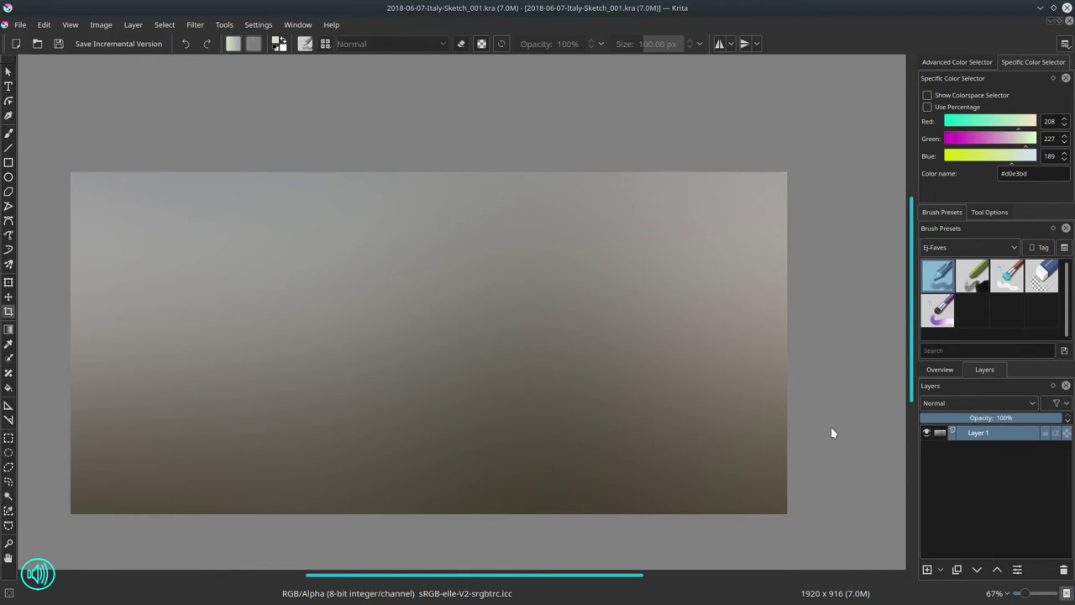
- Show the Advanced Color Selector and turn the sketch document into a floating window filling the right half of the workspace
{"action": "left_click", "coordinate": [939, 63]}
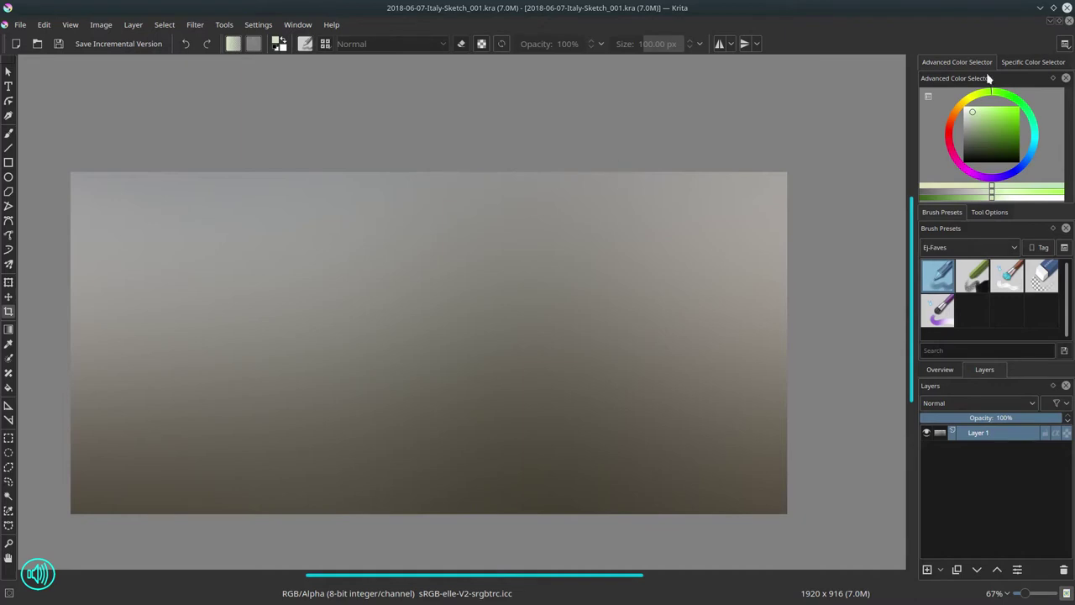
{"action": "left_click", "coordinate": [1054, 20]}
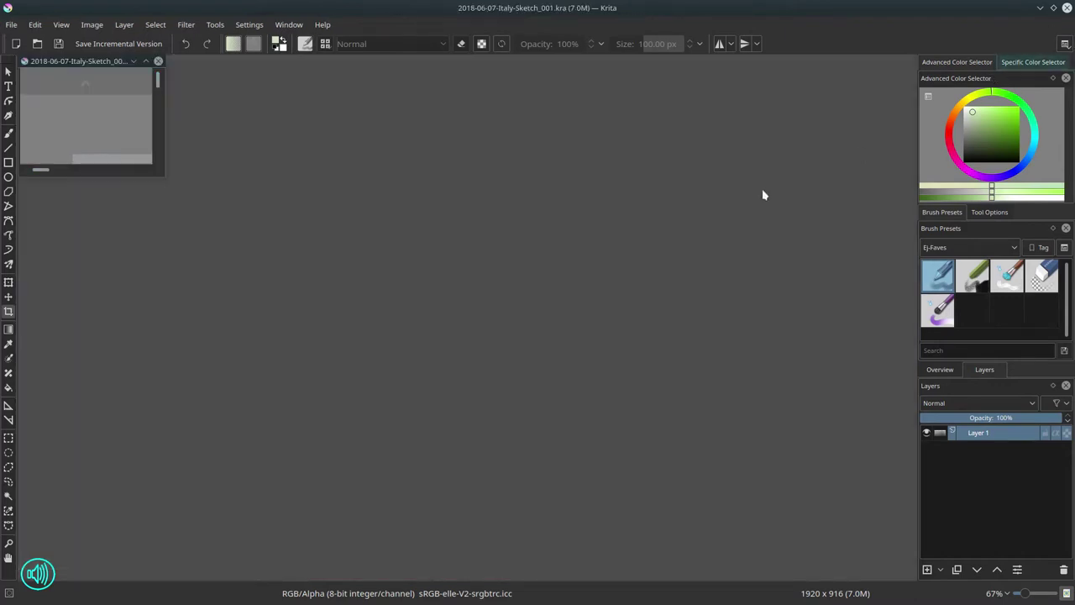
{"action": "left_click_drag", "start_coordinate": [105, 63], "coordinate": [512, 75]}
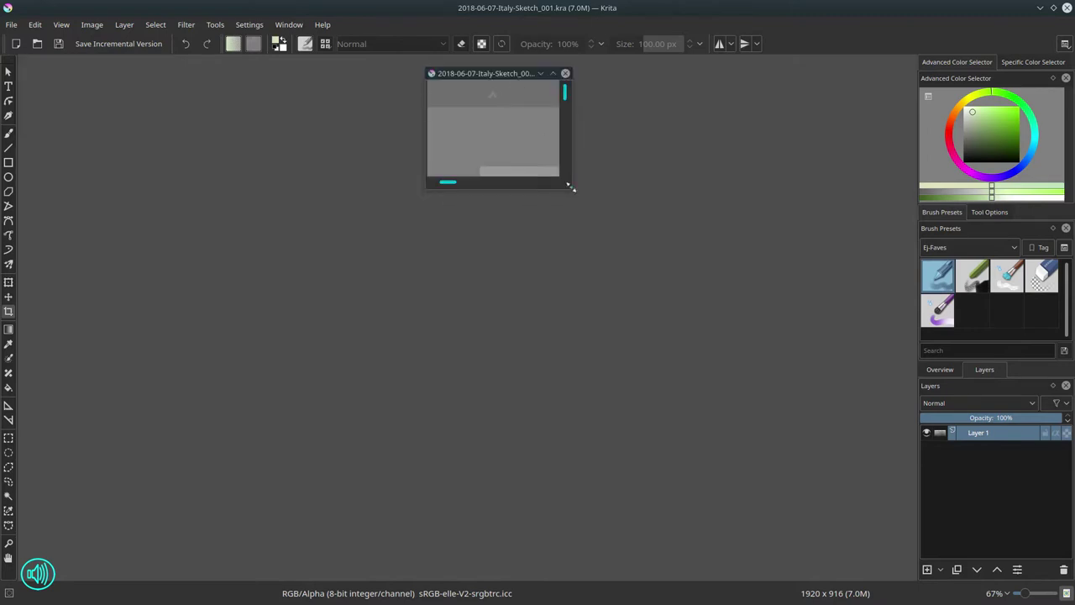
{"action": "left_click_drag", "start_coordinate": [570, 186], "coordinate": [914, 567]}
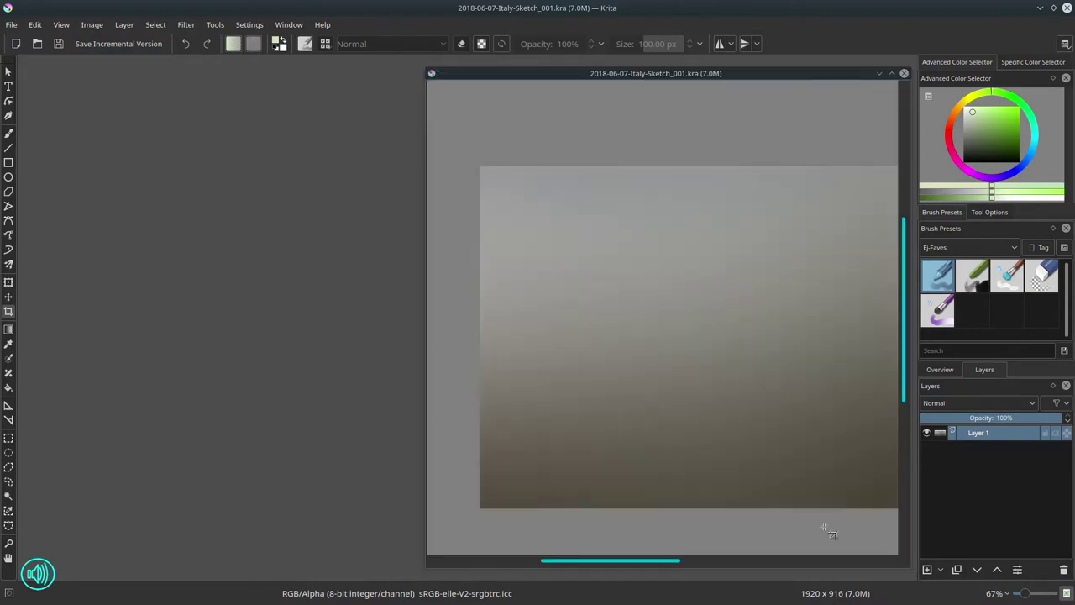
{"action": "key", "text": "2"}
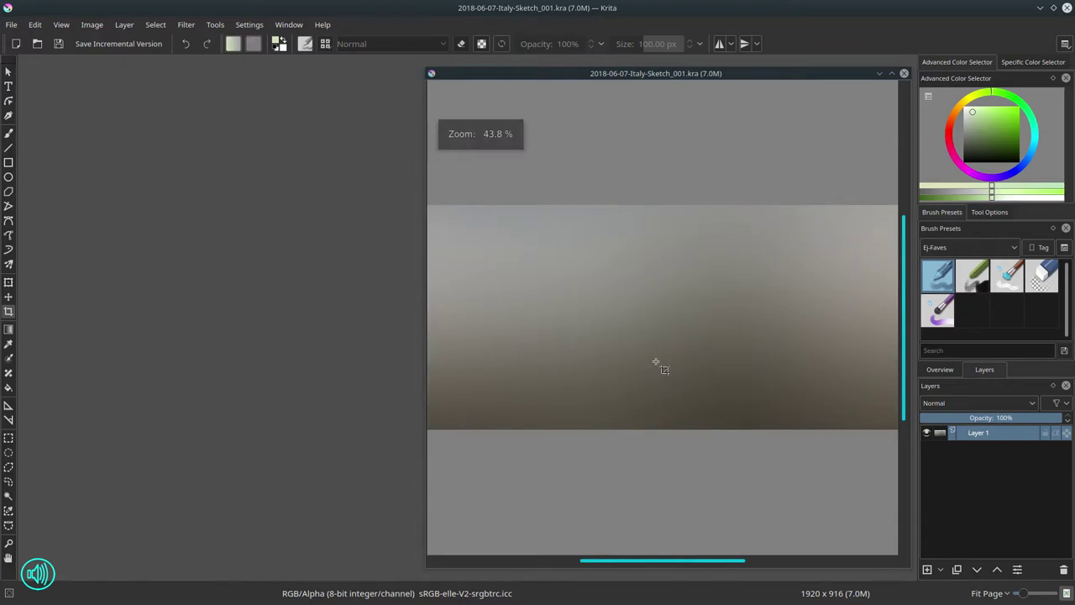
{"action": "scroll", "coordinate": [656, 363], "scroll_direction": "down", "scroll_amount": 1}
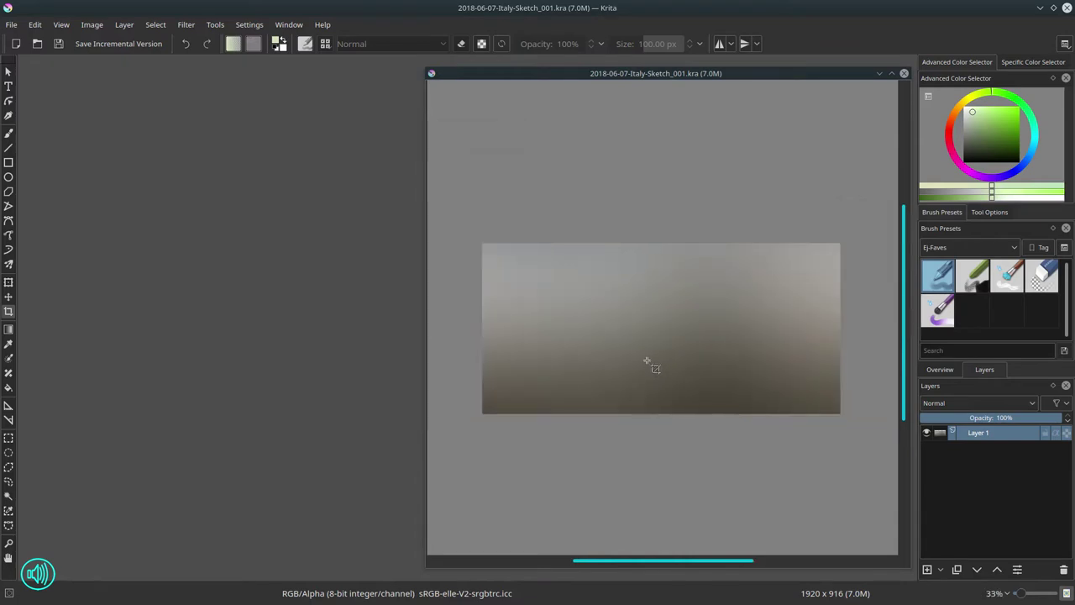
- Reopen the recent reference Screenshot_20180607_114515.png and enlarge its window to sit beside the sketch document
{"action": "left_click", "coordinate": [11, 24]}
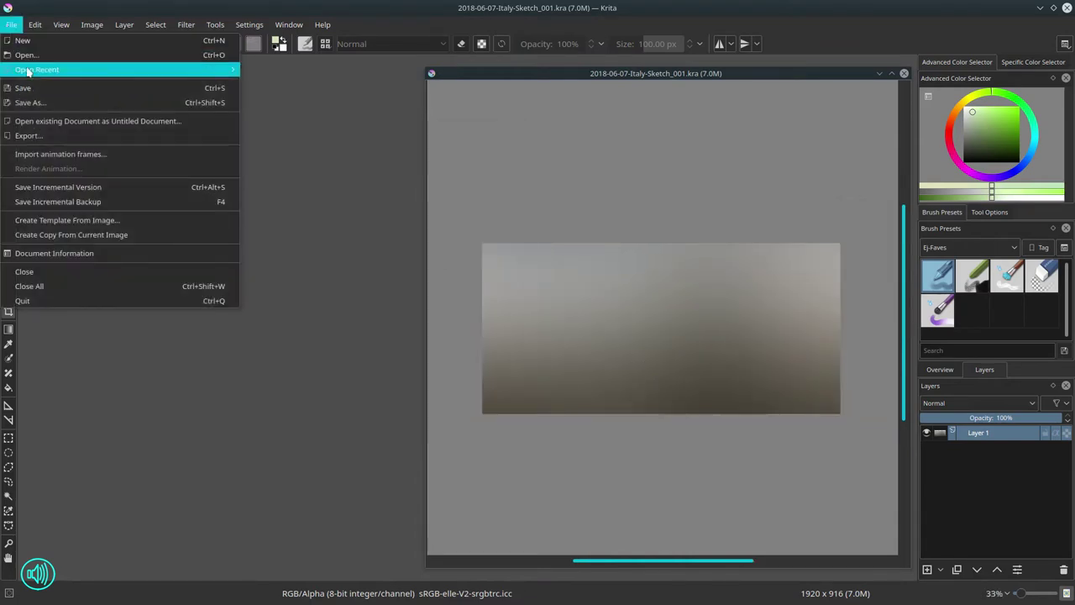
{"action": "mouse_move", "coordinate": [94, 72]}
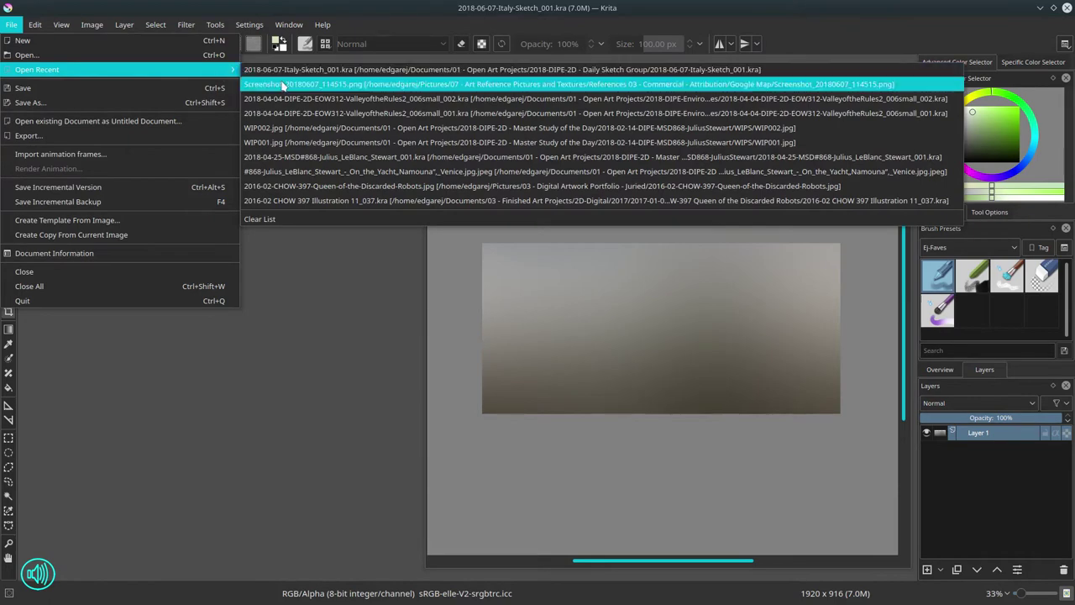
{"action": "left_click", "coordinate": [282, 85]}
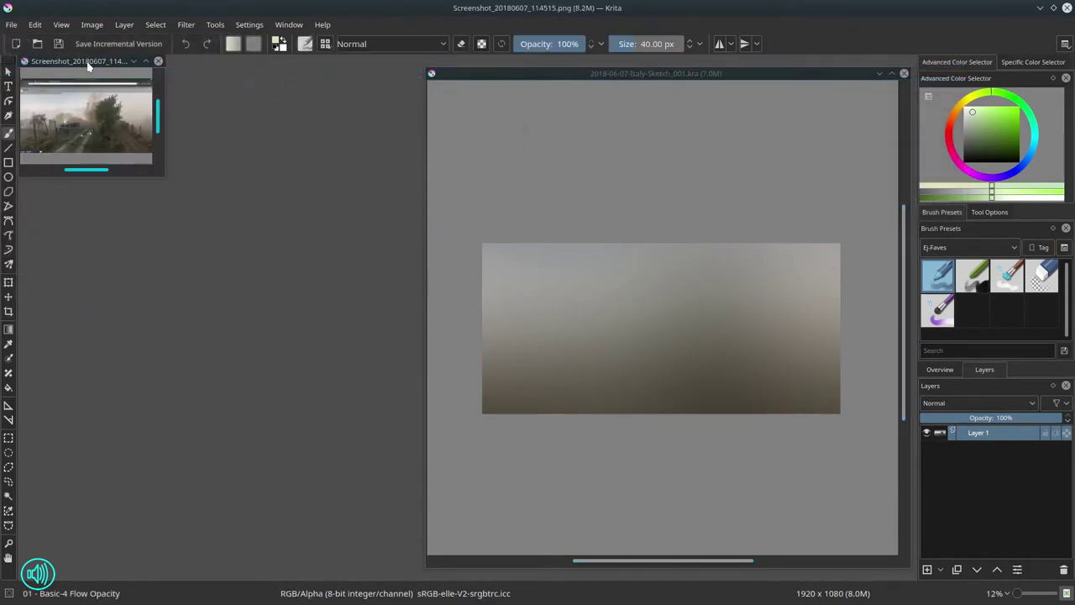
{"action": "left_click_drag", "start_coordinate": [91, 66], "coordinate": [95, 75]}
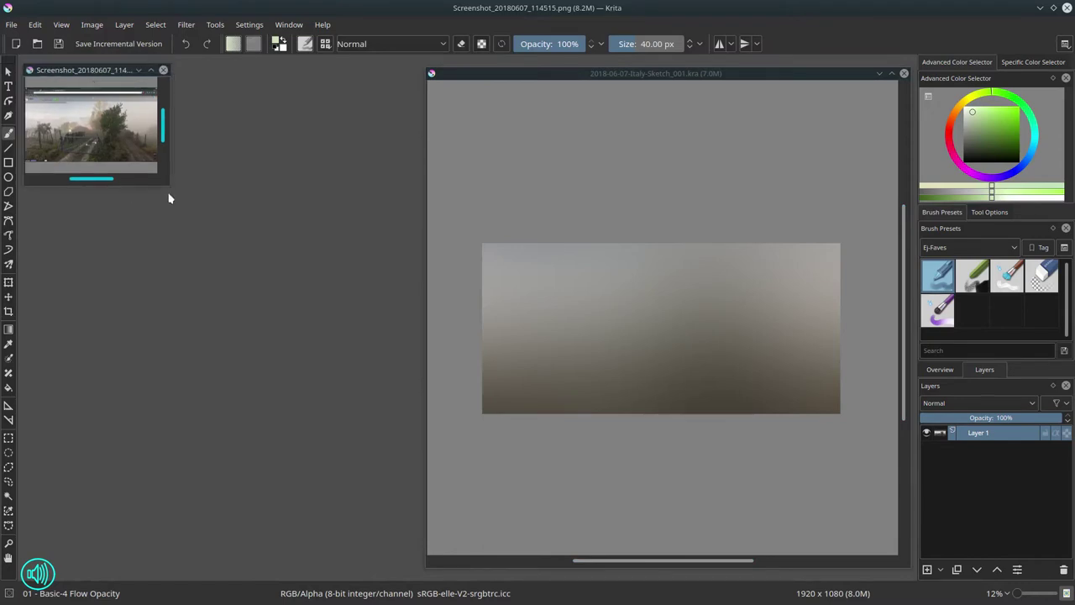
{"action": "left_click_drag", "start_coordinate": [168, 185], "coordinate": [415, 561]}
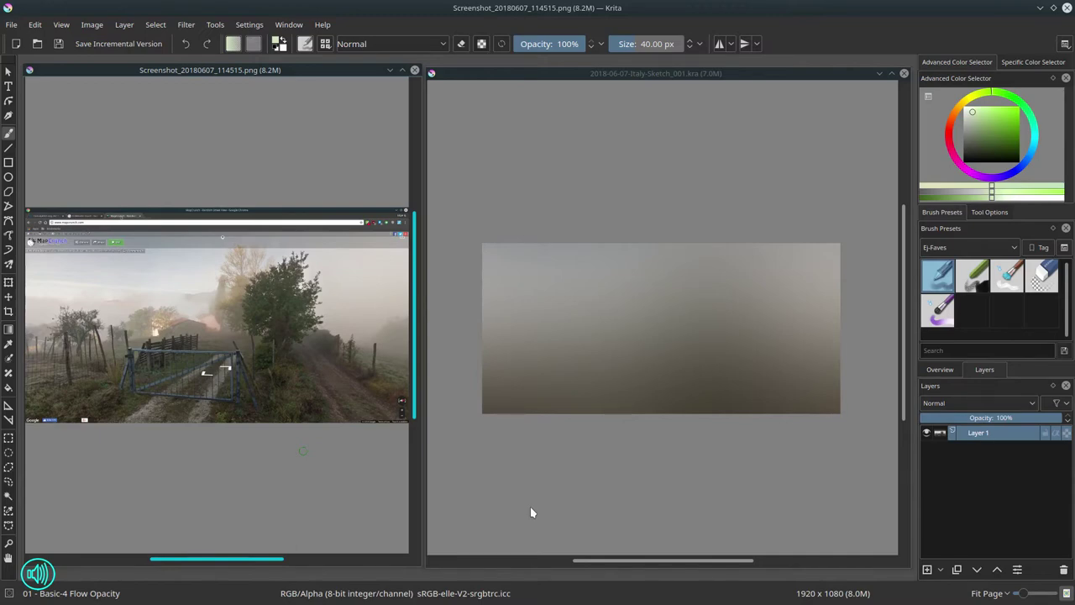
- Make the sketch document active, align its window beside the reference, and enlarge its canvas view to 38%
{"action": "left_click", "coordinate": [600, 375]}
{"action": "key", "text": "c"}
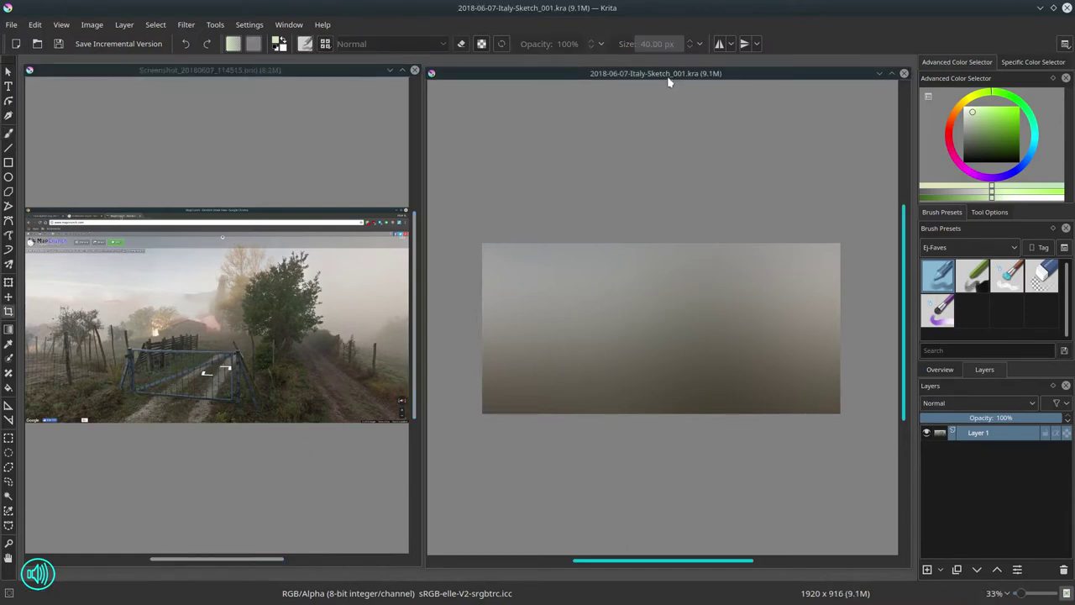
{"action": "left_click_drag", "start_coordinate": [676, 73], "coordinate": [675, 73]}
{"action": "mouse_move", "coordinate": [601, 345]}
{"action": "left_mouse_down"}
{"action": "mouse_move", "coordinate": [610, 336]}
{"action": "mouse_move", "coordinate": [616, 348]}
{"action": "mouse_move", "coordinate": [619, 336]}
{"action": "left_mouse_up"}
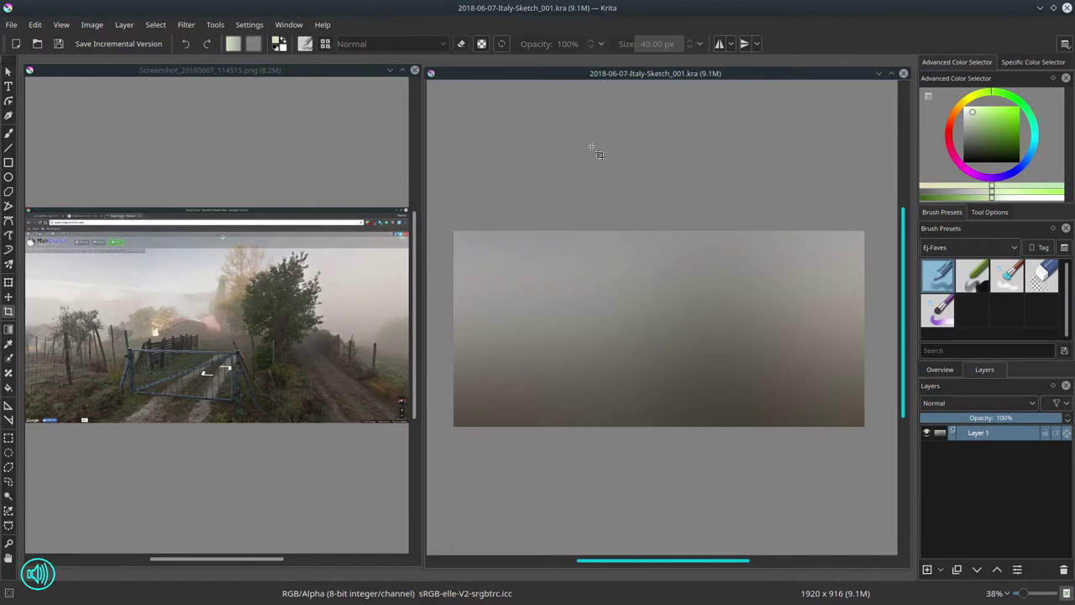
- Switch to Google Chrome, reload the ConceptArt.org forums page, and return to Krita
{"action": "mouse_move", "coordinate": [514, 6]}
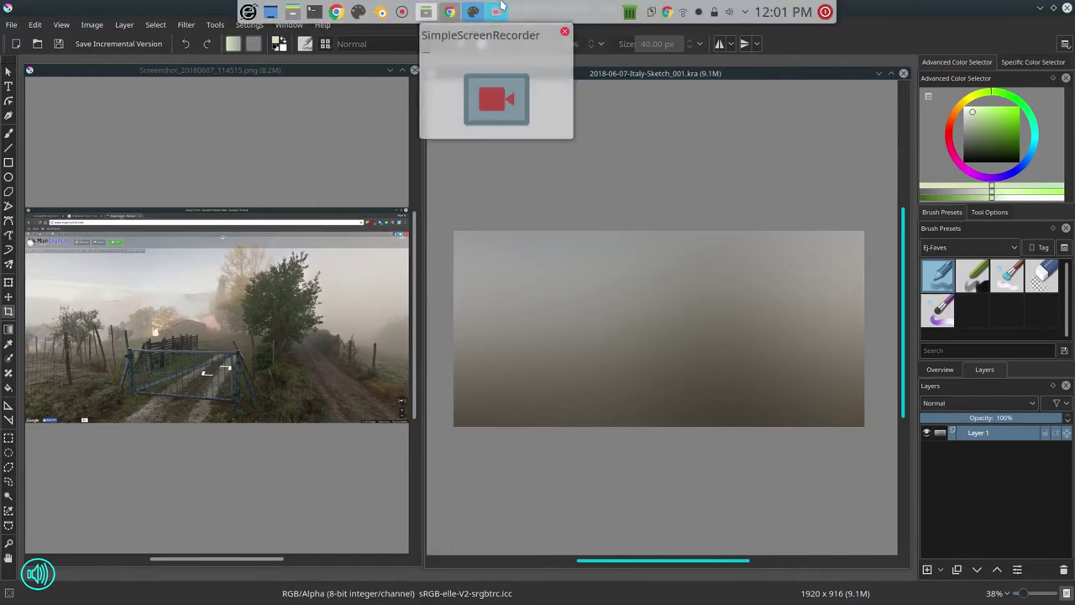
{"action": "mouse_move", "coordinate": [459, 11]}
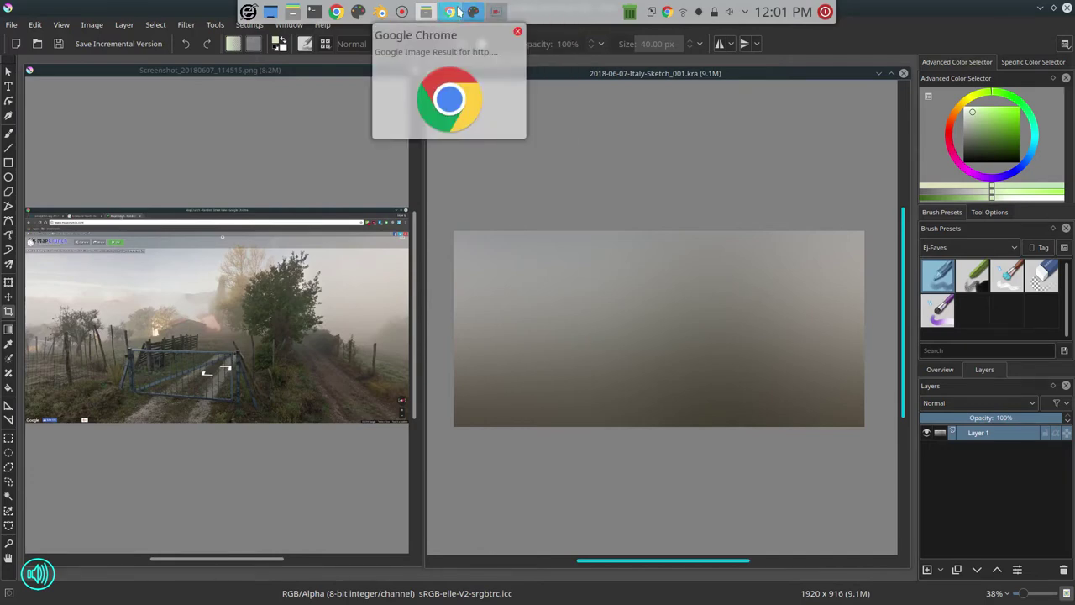
{"action": "left_click", "coordinate": [459, 11]}
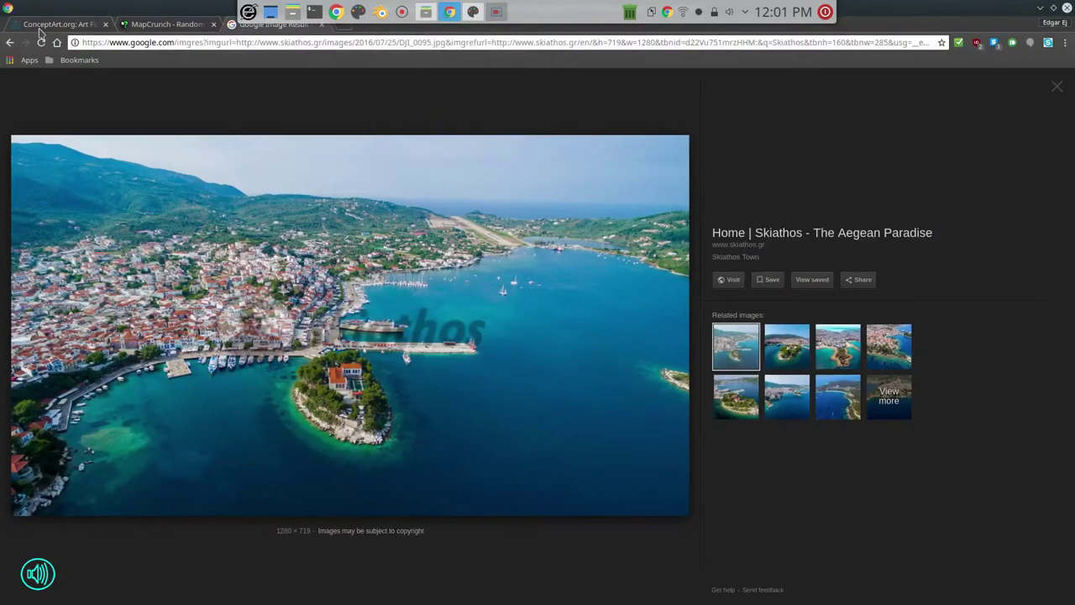
{"action": "left_click", "coordinate": [43, 25]}
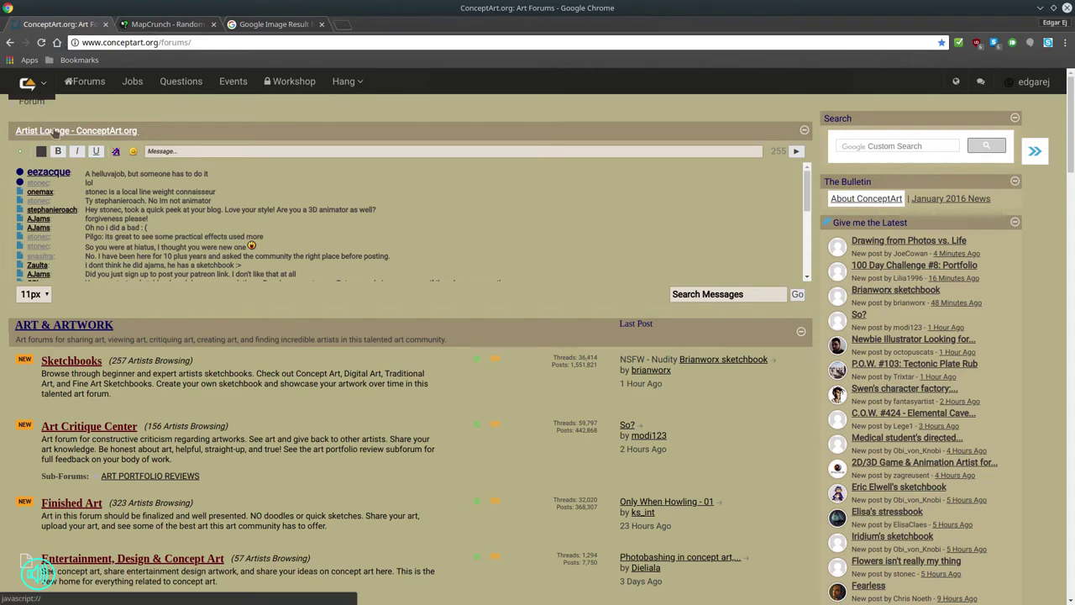
{"action": "left_click", "coordinate": [41, 43]}
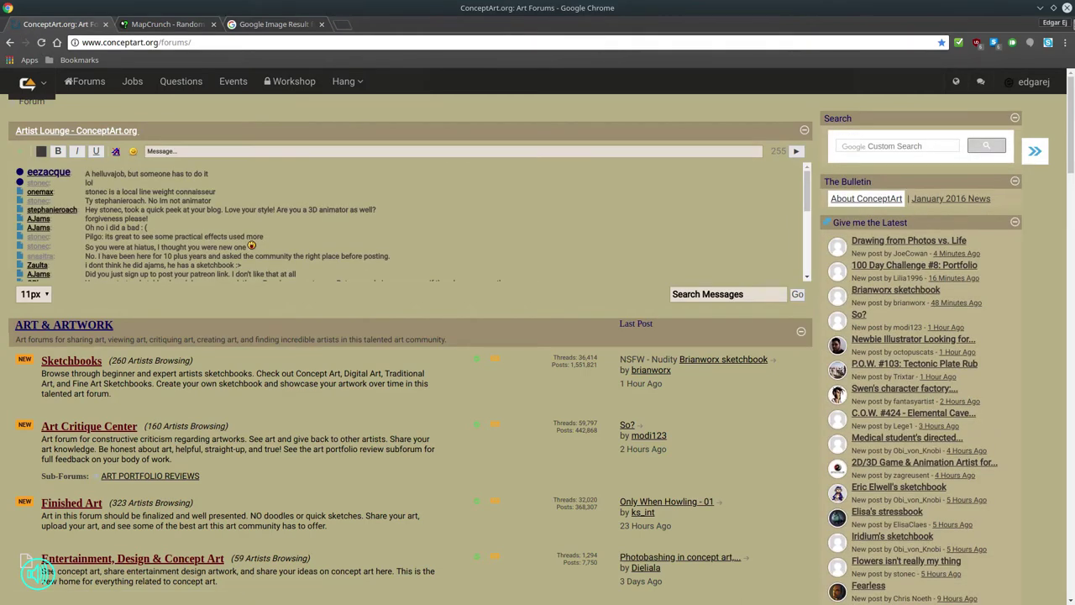
{"action": "left_click", "coordinate": [1040, 7]}
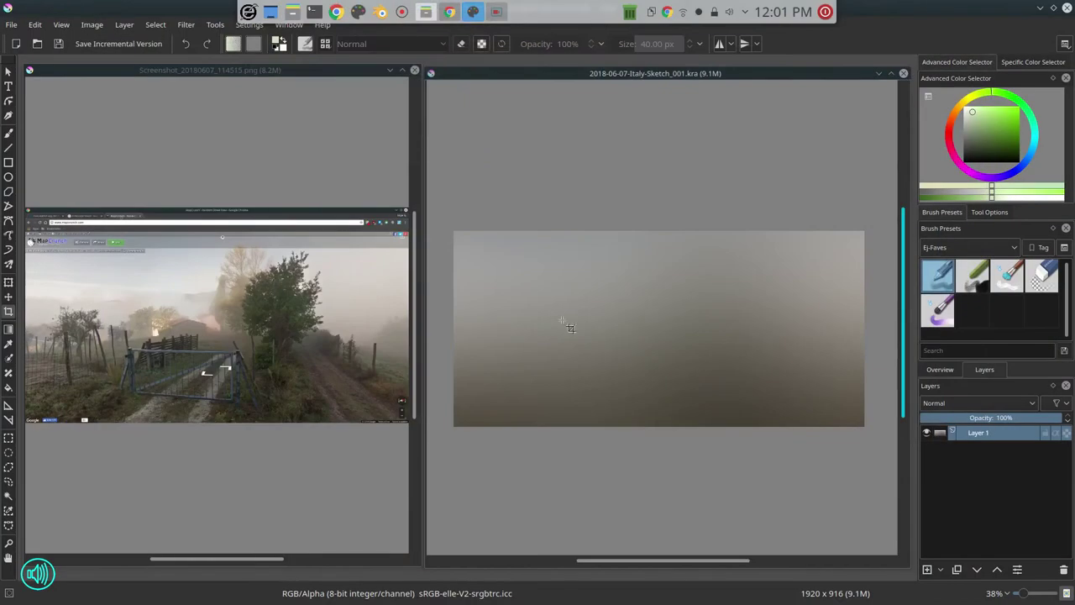
- Delete the entire desktop clipboard history and close the clipboard view
{"action": "left_click", "coordinate": [652, 12]}
{"action": "left_click", "coordinate": [824, 62]}
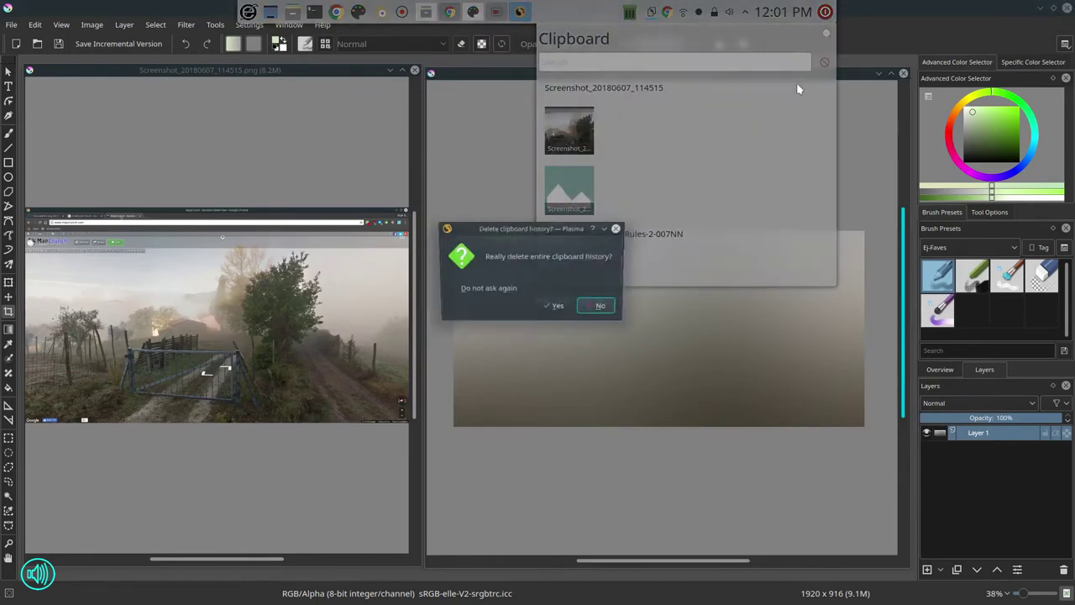
{"action": "left_click", "coordinate": [571, 312]}
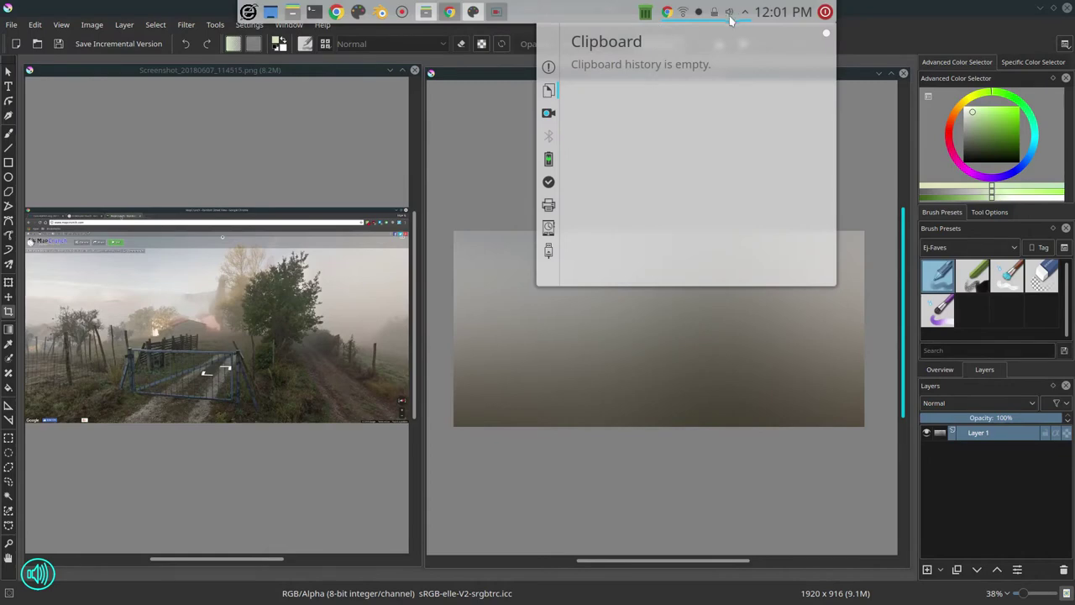
{"action": "key", "text": "Escape"}
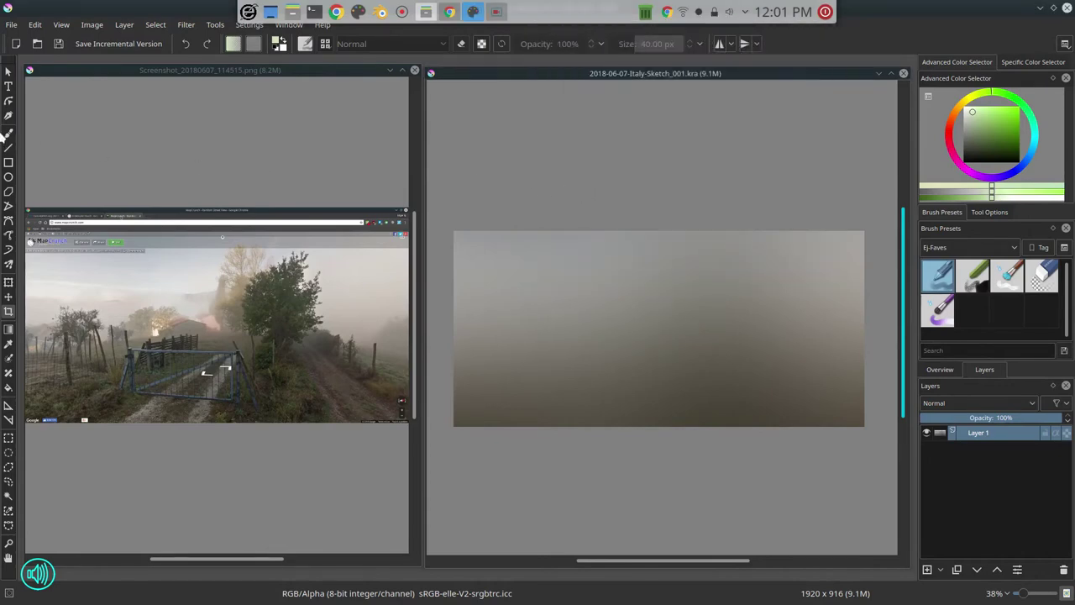
- Set the freehand brush to dark green at 74.14 px and sketch the large tree's first strokes right of the canvas centre
{"action": "key", "text": "b"}
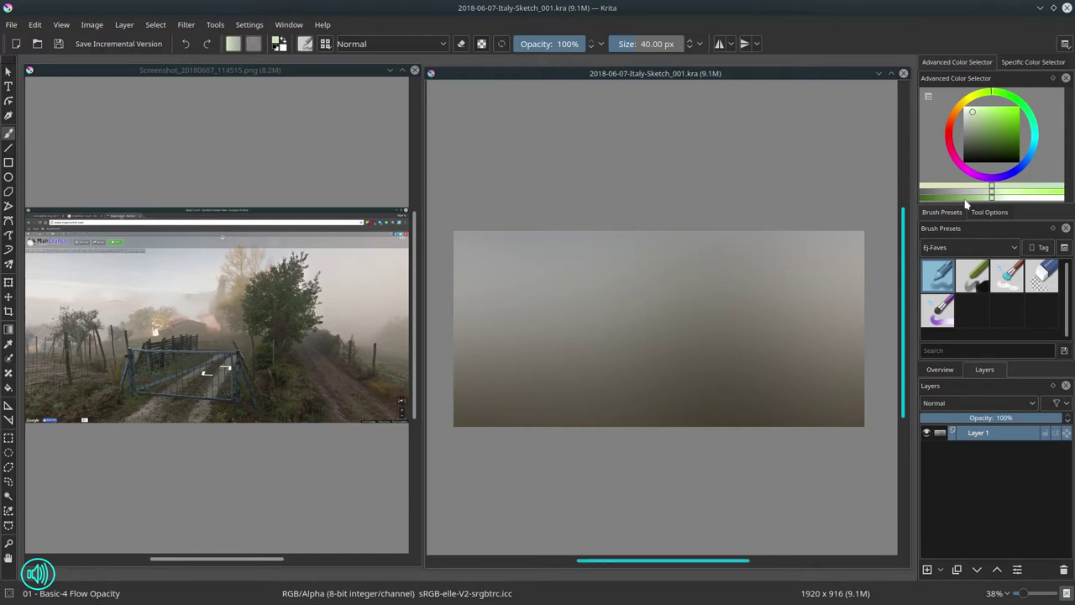
{"action": "left_click", "coordinate": [985, 135]}
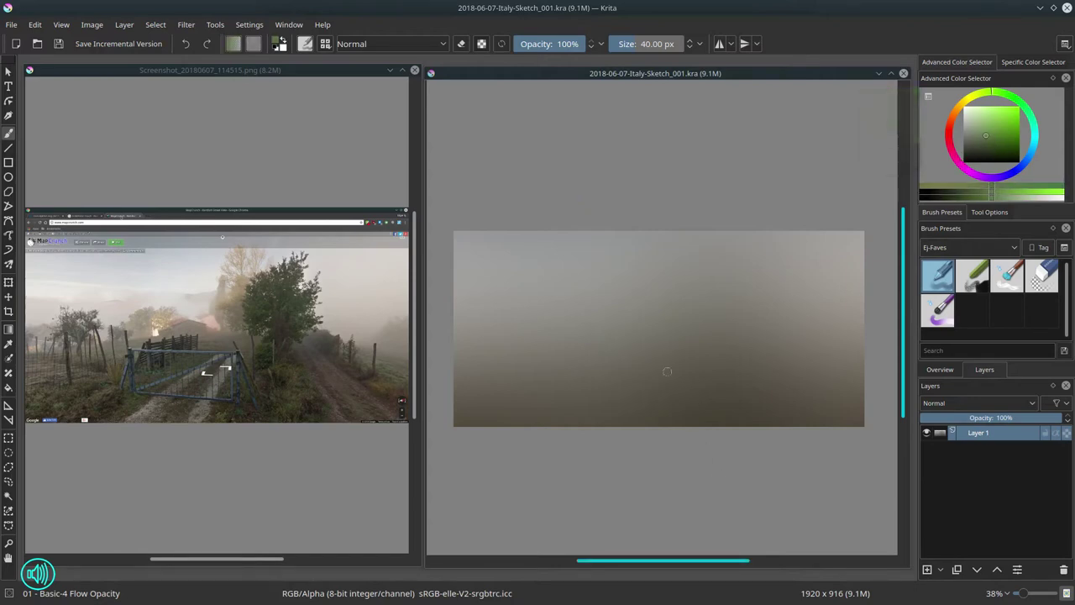
{"action": "mouse_move", "coordinate": [690, 386]}
{"action": "left_mouse_down", "text": "shift"}
{"action": "mouse_move", "coordinate": [709, 387]}
{"action": "mouse_move", "coordinate": [712, 415]}
{"action": "mouse_move", "coordinate": [693, 418]}
{"action": "left_mouse_up", "text": "shift"}
{"action": "key", "text": "k"}
{"action": "key", "text": "k"}
{"action": "key", "text": "k"}
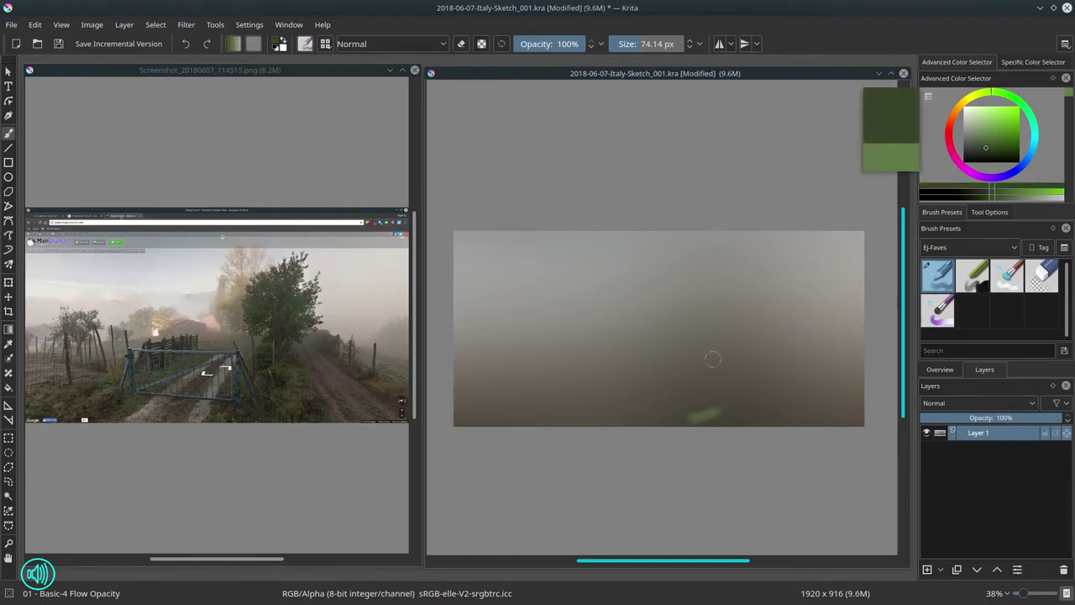
{"action": "left_click_drag", "start_coordinate": [699, 393], "coordinate": [716, 356]}
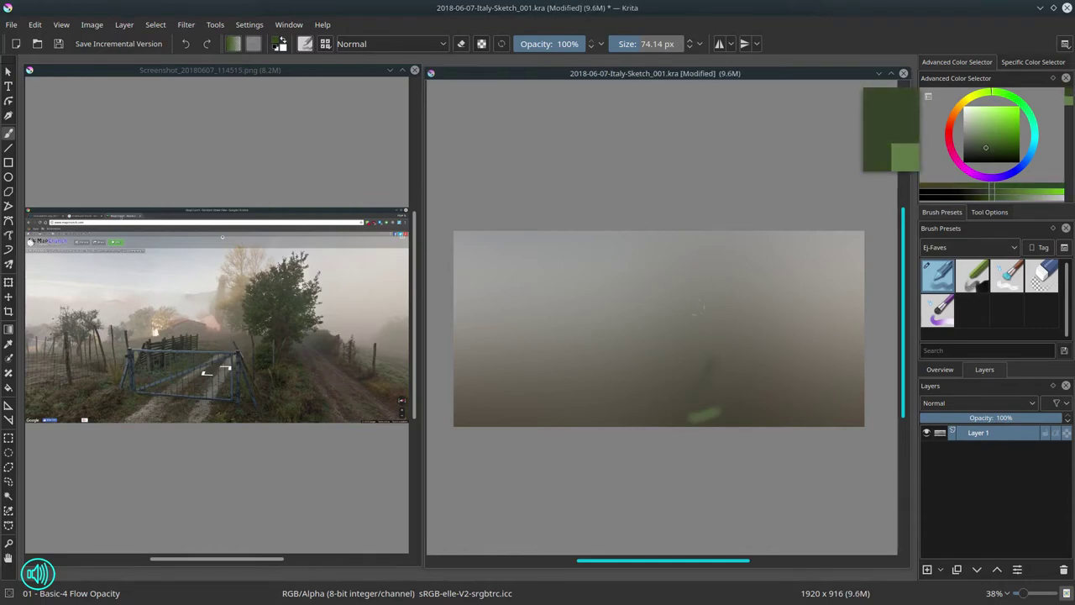
{"action": "mouse_move", "coordinate": [715, 277]}
{"action": "left_mouse_down"}
{"action": "mouse_move", "coordinate": [705, 303]}
{"action": "mouse_move", "coordinate": [716, 325]}
{"action": "left_mouse_up"}
- Enlarge the brush to 138.08 px and block in the large tree's foliage down to the bushes at the canvas's bottom edge
{"action": "key", "text": "bracketright"}
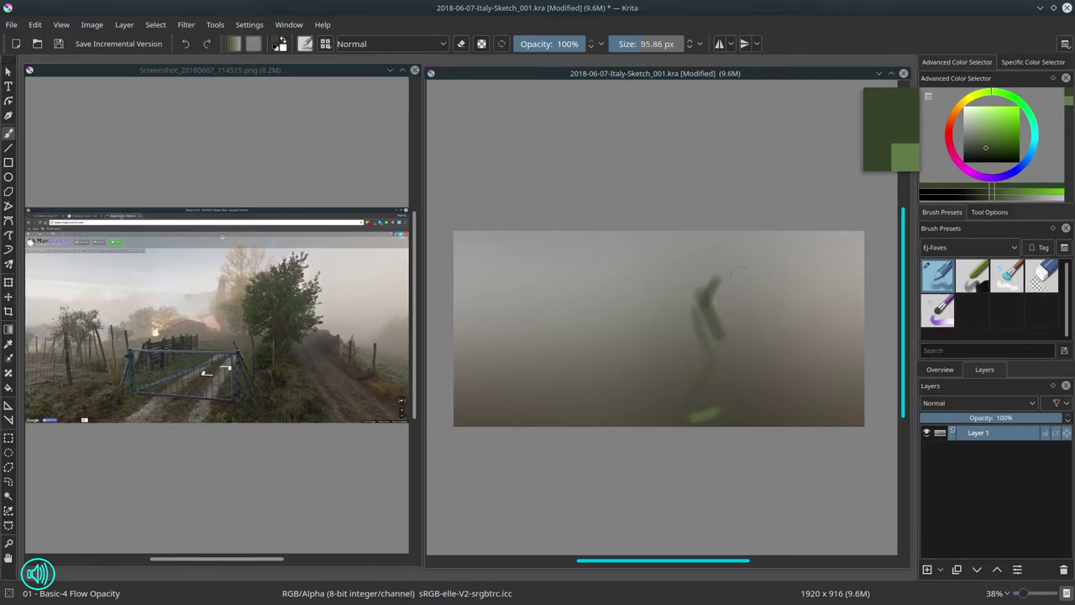
{"action": "key", "text": "bracketright"}
{"action": "left_click_drag", "start_coordinate": [733, 262], "coordinate": [718, 324]}
{"action": "mouse_move", "coordinate": [761, 284]}
{"action": "left_mouse_down"}
{"action": "mouse_move", "coordinate": [731, 304]}
{"action": "mouse_move", "coordinate": [721, 340]}
{"action": "left_mouse_up"}
{"action": "left_click_drag", "start_coordinate": [731, 296], "coordinate": [751, 238]}
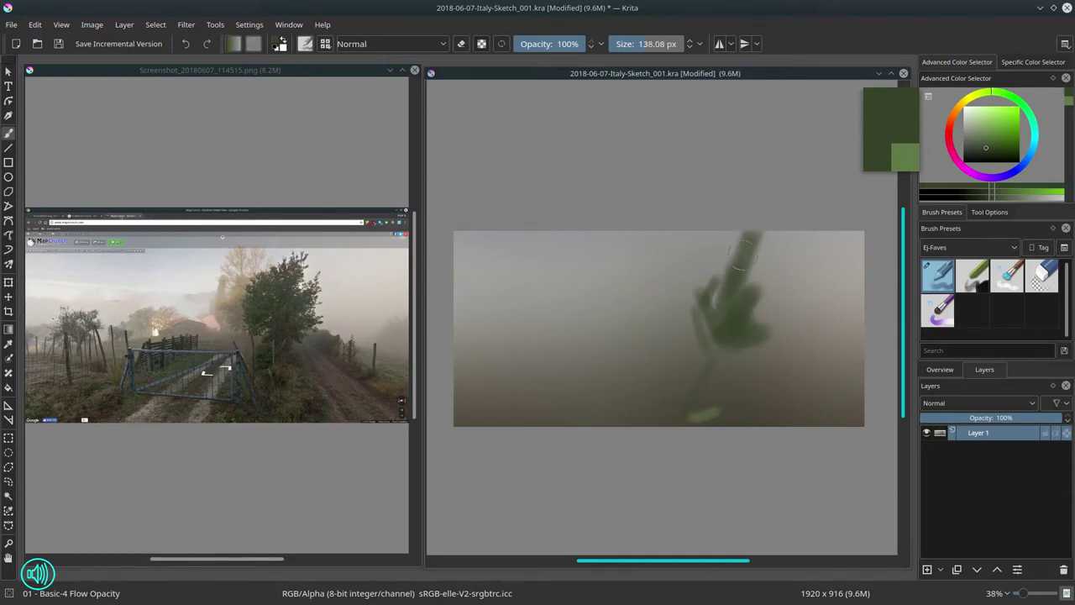
{"action": "key", "text": "ctrl+z"}
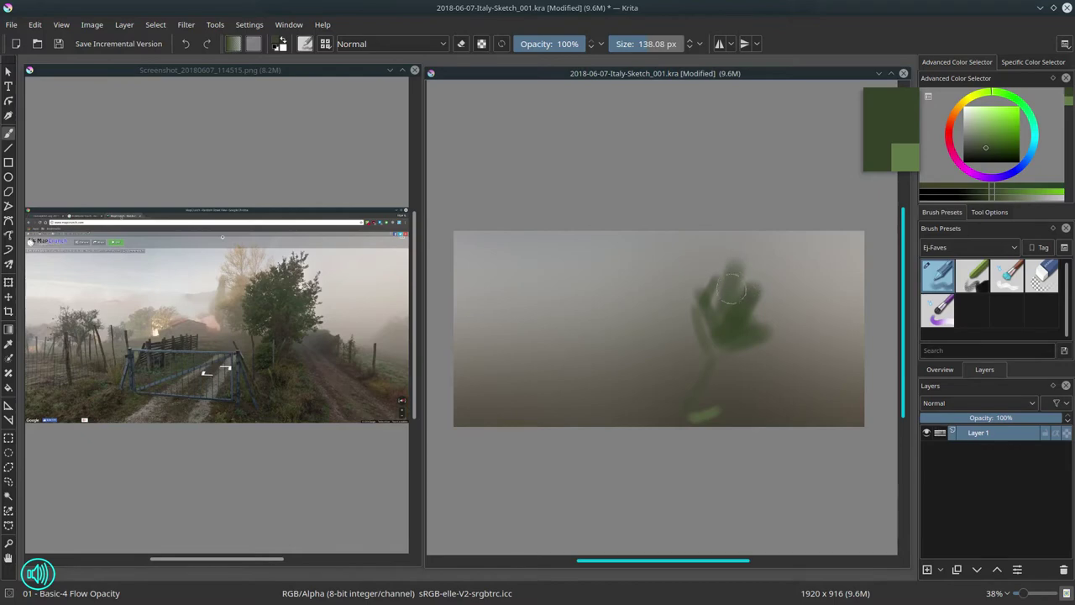
{"action": "mouse_move", "coordinate": [731, 290]}
{"action": "left_mouse_down"}
{"action": "mouse_move", "coordinate": [741, 263]}
{"action": "mouse_move", "coordinate": [718, 313]}
{"action": "mouse_move", "coordinate": [715, 288]}
{"action": "mouse_move", "coordinate": [716, 330]}
{"action": "mouse_move", "coordinate": [695, 329]}
{"action": "mouse_move", "coordinate": [704, 342]}
{"action": "mouse_move", "coordinate": [685, 318]}
{"action": "mouse_move", "coordinate": [736, 376]}
{"action": "mouse_move", "coordinate": [746, 336]}
{"action": "mouse_move", "coordinate": [728, 364]}
{"action": "mouse_move", "coordinate": [698, 356]}
{"action": "mouse_move", "coordinate": [735, 391]}
{"action": "mouse_move", "coordinate": [703, 389]}
{"action": "mouse_move", "coordinate": [735, 385]}
{"action": "mouse_move", "coordinate": [732, 375]}
{"action": "mouse_move", "coordinate": [745, 387]}
{"action": "mouse_move", "coordinate": [727, 394]}
{"action": "mouse_move", "coordinate": [757, 418]}
{"action": "mouse_move", "coordinate": [748, 398]}
{"action": "mouse_move", "coordinate": [756, 419]}
{"action": "mouse_move", "coordinate": [735, 421]}
{"action": "mouse_move", "coordinate": [707, 396]}
{"action": "mouse_move", "coordinate": [777, 430]}
{"action": "mouse_move", "coordinate": [697, 414]}
{"action": "left_mouse_up"}
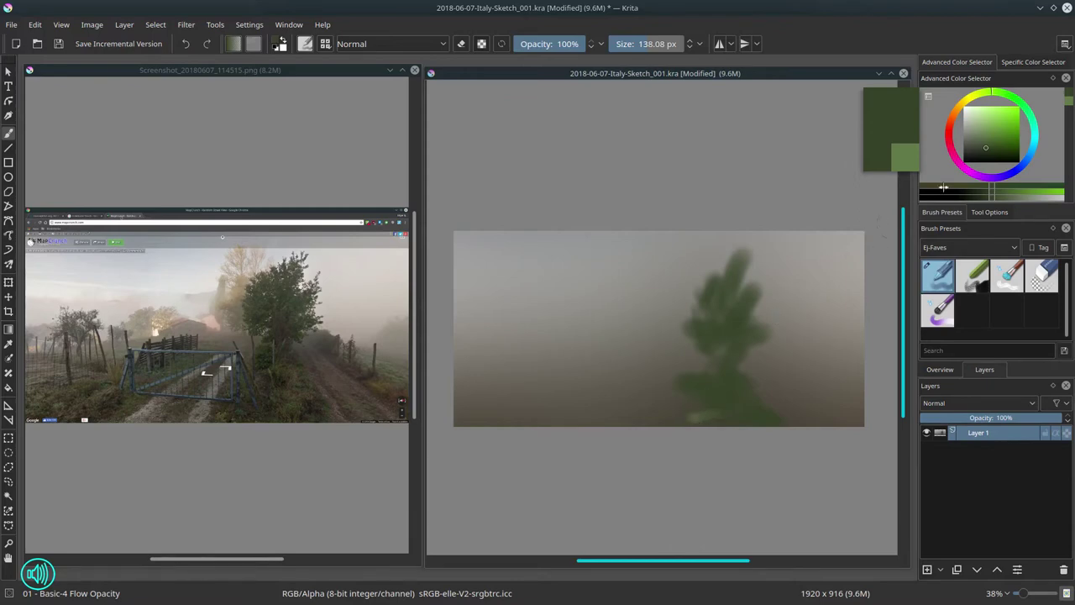
- Choose a darker, slightly yellower muted green and paint the bush line sloping from the large tree to the lower right corner
{"action": "left_click", "coordinate": [981, 151]}
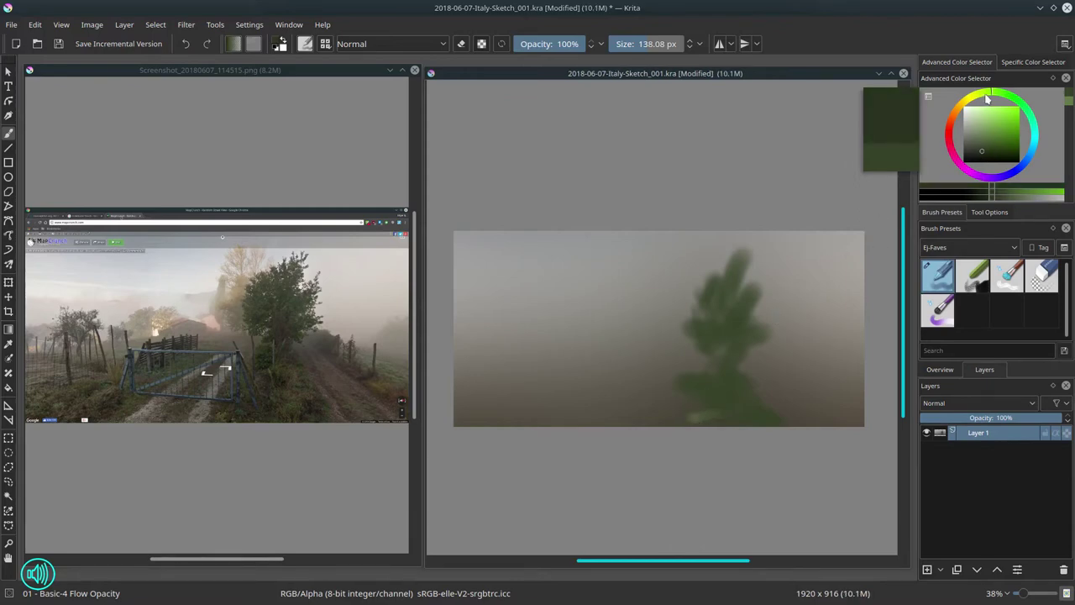
{"action": "left_click", "coordinate": [989, 92]}
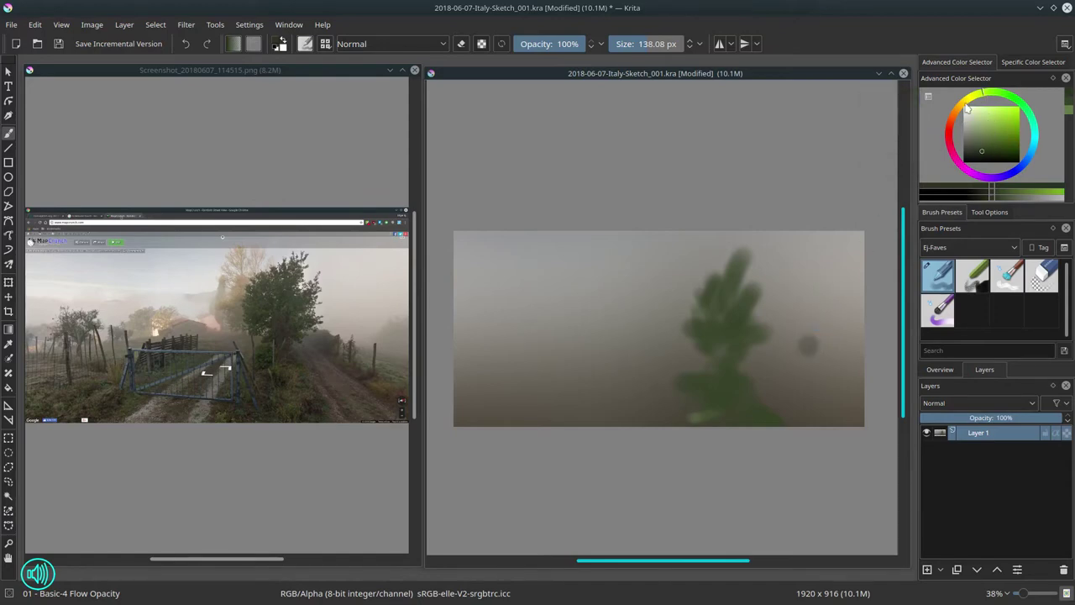
{"action": "left_click", "coordinate": [978, 148]}
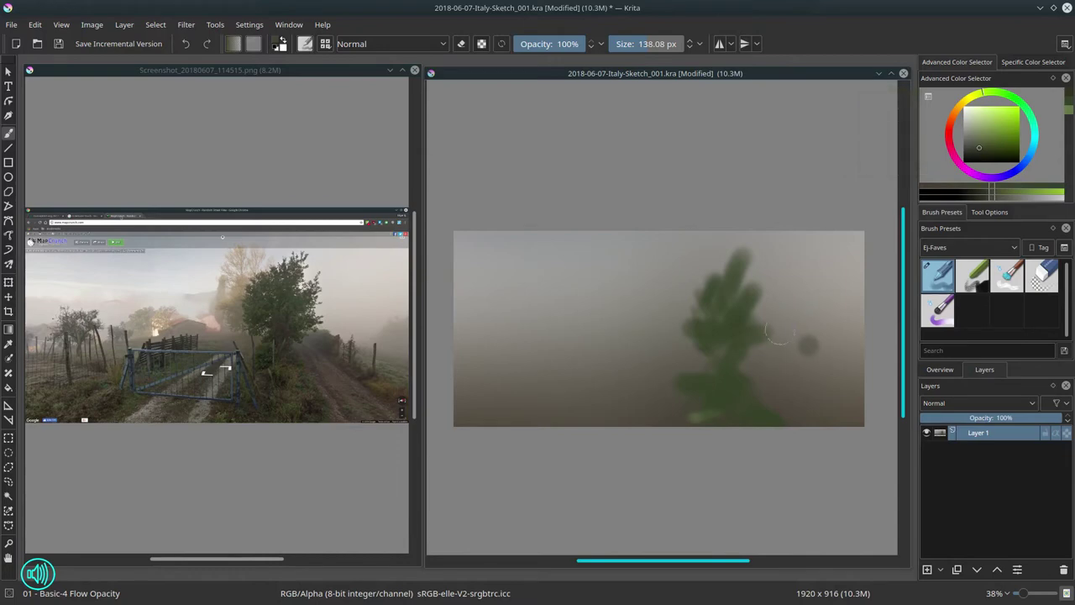
{"action": "mouse_move", "coordinate": [780, 344]}
{"action": "left_mouse_down"}
{"action": "mouse_move", "coordinate": [810, 367]}
{"action": "mouse_move", "coordinate": [806, 350]}
{"action": "mouse_move", "coordinate": [838, 375]}
{"action": "mouse_move", "coordinate": [829, 360]}
{"action": "mouse_move", "coordinate": [823, 375]}
{"action": "mouse_move", "coordinate": [857, 403]}
{"action": "left_mouse_up"}
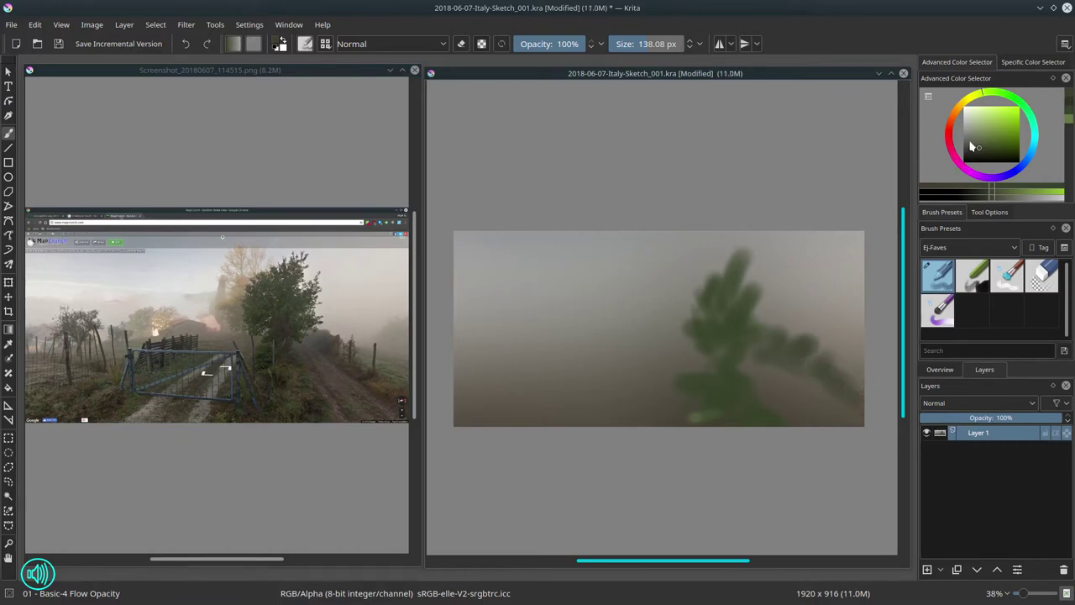
- Dab faint grey-green foliage at the right edge and paint light warm grey mist above it with a 176.46 px brush
{"action": "left_click", "coordinate": [969, 138]}
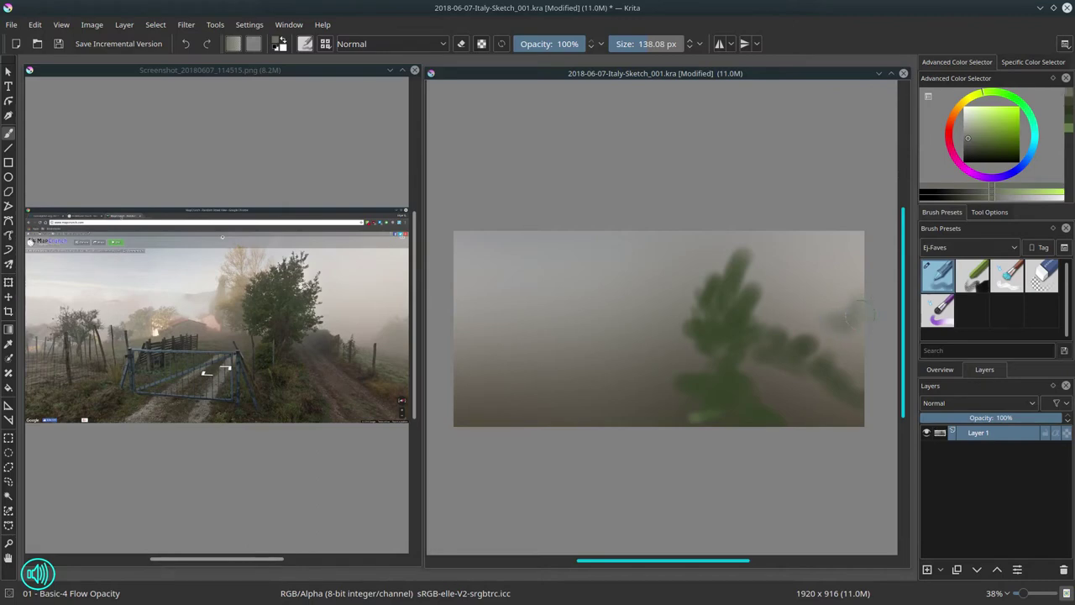
{"action": "left_click", "coordinate": [820, 284], "text": "ctrl"}
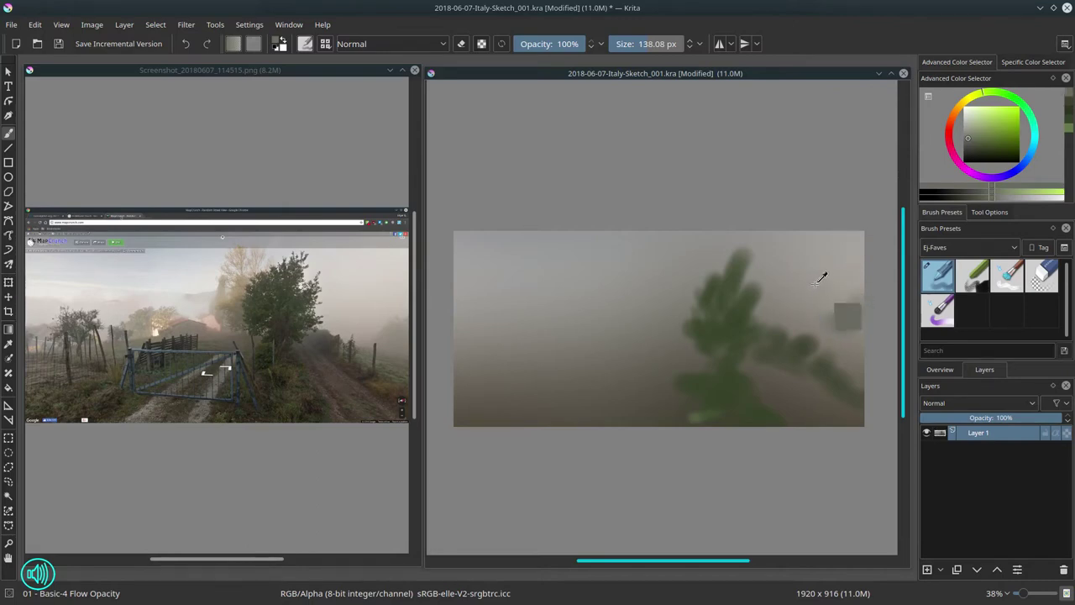
{"action": "left_click", "coordinate": [967, 128]}
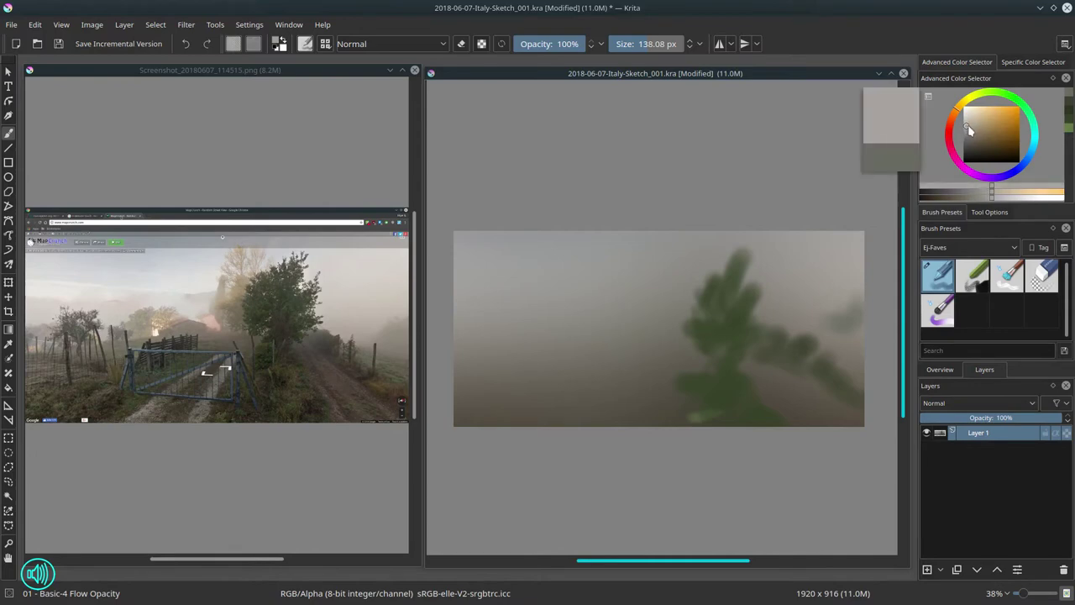
{"action": "left_click_drag", "start_coordinate": [799, 243], "coordinate": [809, 243], "text": "shift"}
{"action": "mouse_move", "coordinate": [770, 242]}
{"action": "left_mouse_down"}
{"action": "mouse_move", "coordinate": [800, 235]}
{"action": "mouse_move", "coordinate": [768, 256]}
{"action": "mouse_move", "coordinate": [828, 237]}
{"action": "left_mouse_up"}
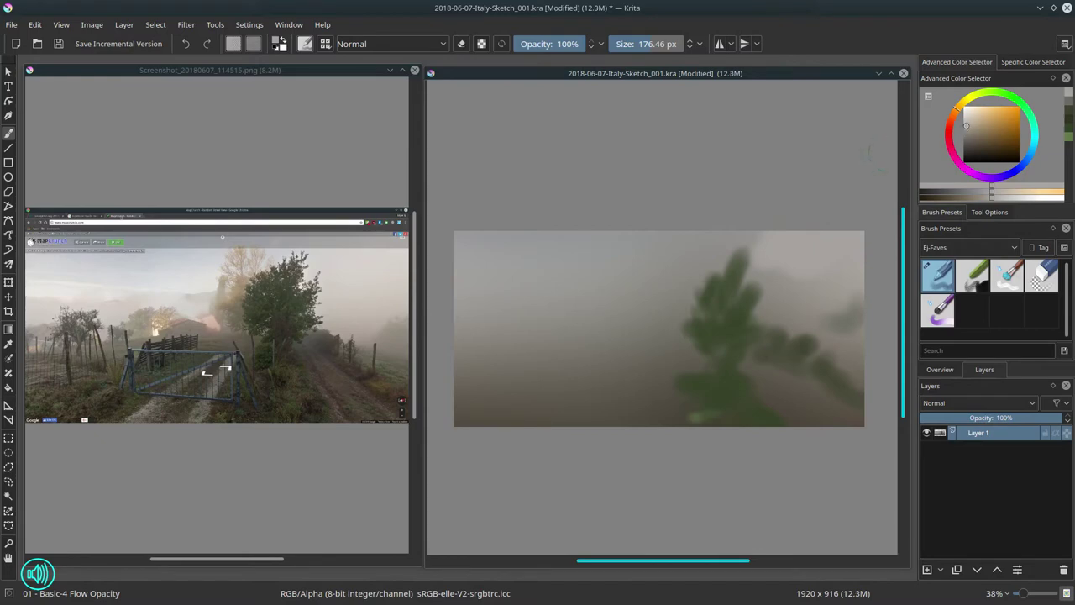
- Paint the sky in lighter grey with a 237.20 px brush along the canvas top, shaping misty hills left of the tree
{"action": "left_click", "coordinate": [965, 120]}
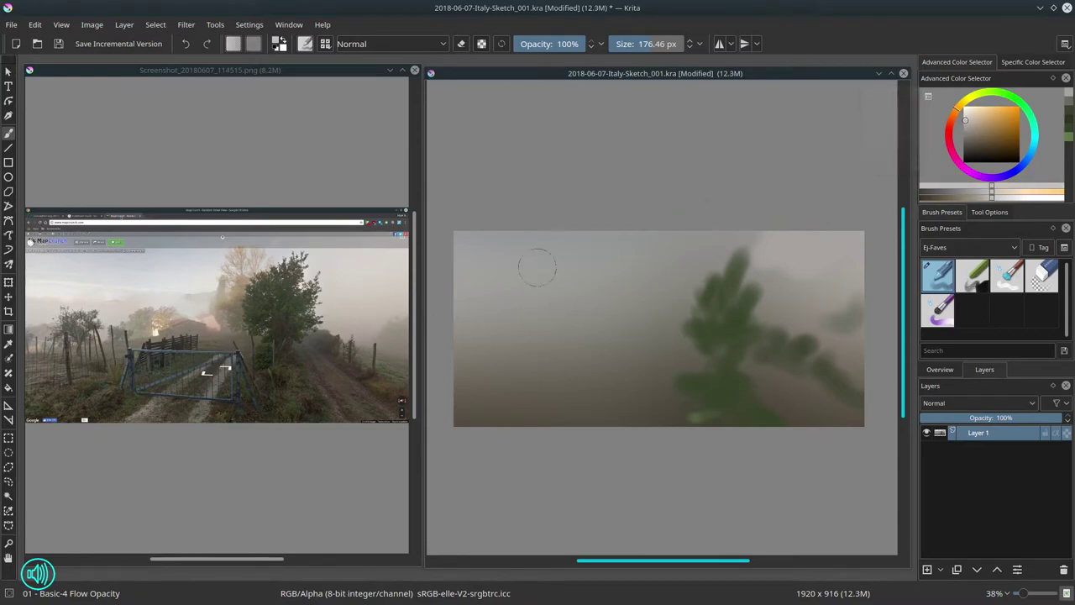
{"action": "key", "text": "bracketright"}
{"action": "mouse_move", "coordinate": [504, 225]}
{"action": "left_mouse_down"}
{"action": "mouse_move", "coordinate": [500, 256]}
{"action": "mouse_move", "coordinate": [760, 242]}
{"action": "left_mouse_up"}
{"action": "mouse_move", "coordinate": [497, 249]}
{"action": "left_mouse_down"}
{"action": "mouse_move", "coordinate": [471, 256]}
{"action": "mouse_move", "coordinate": [473, 292]}
{"action": "mouse_move", "coordinate": [517, 299]}
{"action": "mouse_move", "coordinate": [482, 302]}
{"action": "left_mouse_up"}
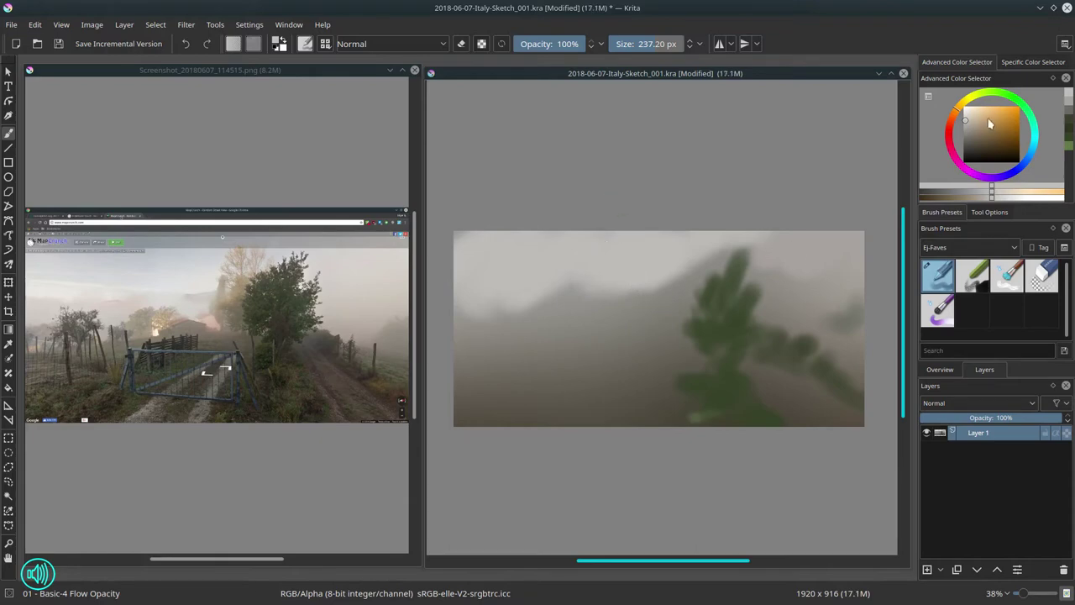
- Paint an ochre tree just left of the large green tree with a 102.55 px brush
{"action": "left_click_drag", "start_coordinate": [991, 125], "coordinate": [985, 128]}
{"action": "mouse_move", "coordinate": [703, 308]}
{"action": "left_mouse_down", "text": "shift"}
{"action": "mouse_move", "coordinate": [671, 308]}
{"action": "mouse_move", "coordinate": [667, 295]}
{"action": "left_mouse_up", "text": "shift"}
{"action": "key", "text": "bracketleft"}
{"action": "key", "text": "bracketleft"}
{"action": "key", "text": "bracketleft"}
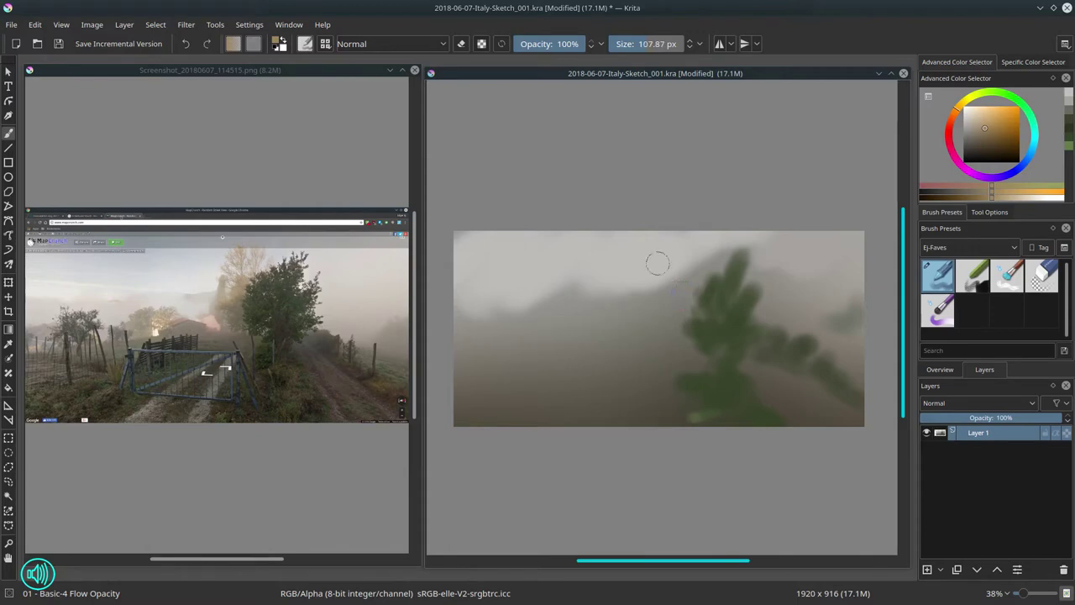
{"action": "left_click", "coordinate": [677, 291]}
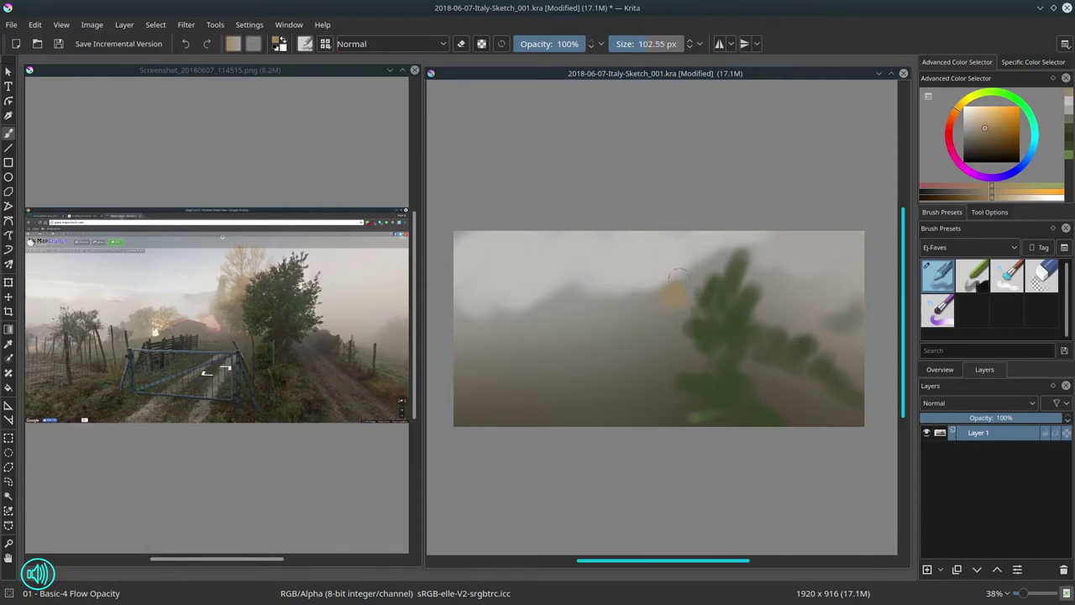
{"action": "left_click_drag", "start_coordinate": [678, 275], "coordinate": [703, 265]}
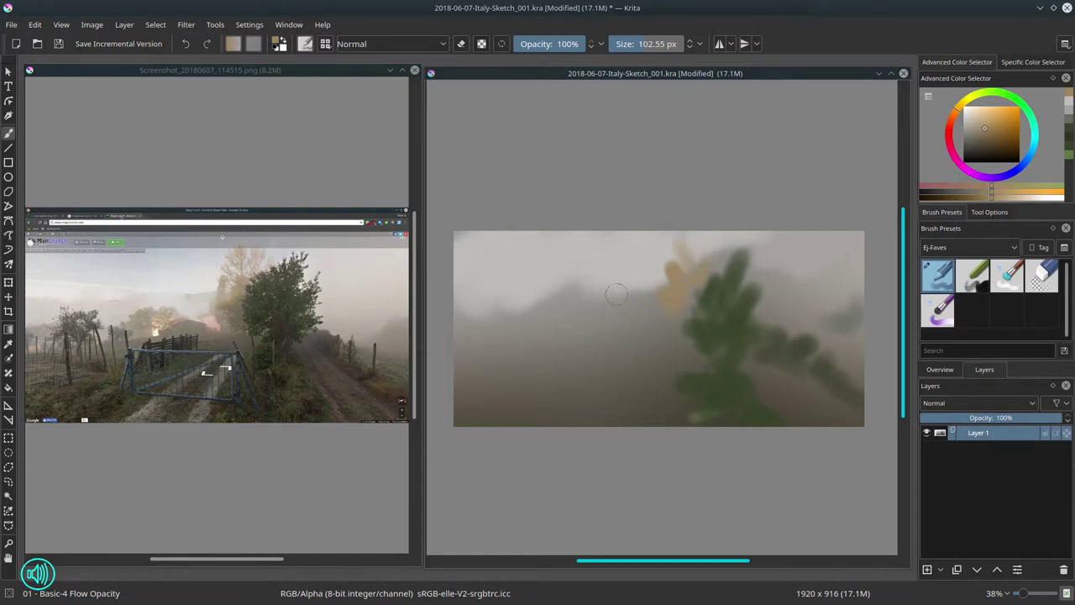
- Block in the distant building left of the ochre tree in darker brown, using an 88.33 px brush
{"action": "left_click", "coordinate": [982, 142]}
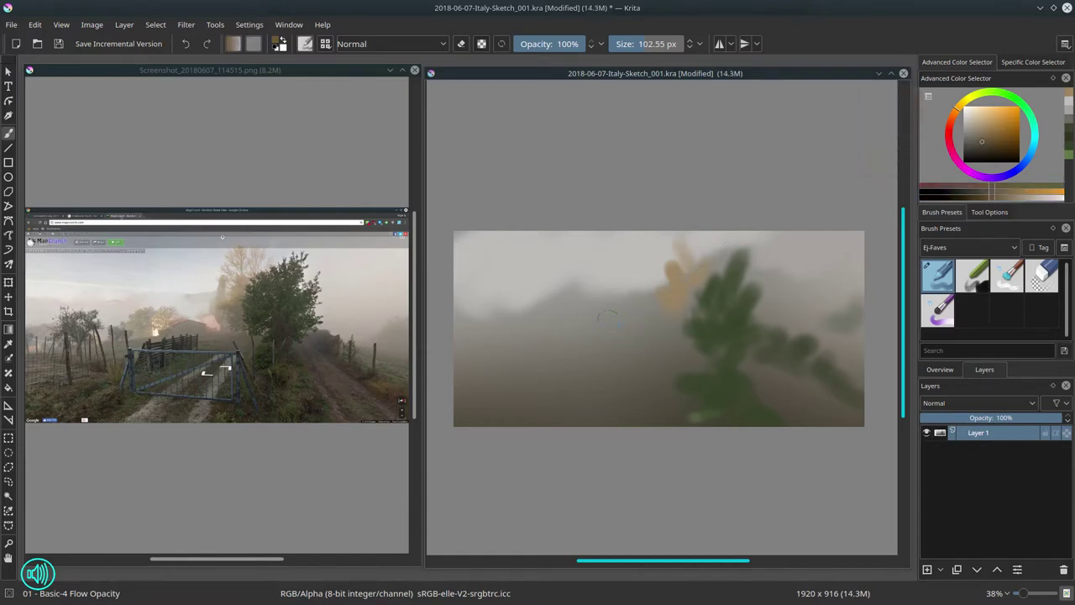
{"action": "mouse_move", "coordinate": [604, 316]}
{"action": "left_mouse_down"}
{"action": "mouse_move", "coordinate": [633, 317]}
{"action": "mouse_move", "coordinate": [602, 307]}
{"action": "mouse_move", "coordinate": [616, 300]}
{"action": "mouse_move", "coordinate": [628, 309]}
{"action": "mouse_move", "coordinate": [598, 309]}
{"action": "mouse_move", "coordinate": [631, 305]}
{"action": "mouse_move", "coordinate": [594, 305]}
{"action": "mouse_move", "coordinate": [621, 293]}
{"action": "mouse_move", "coordinate": [661, 304]}
{"action": "left_mouse_up"}
{"action": "key", "text": "ctrl+z"}
{"action": "key", "text": "bracketleft"}
{"action": "left_click_drag", "start_coordinate": [576, 320], "coordinate": [581, 312]}
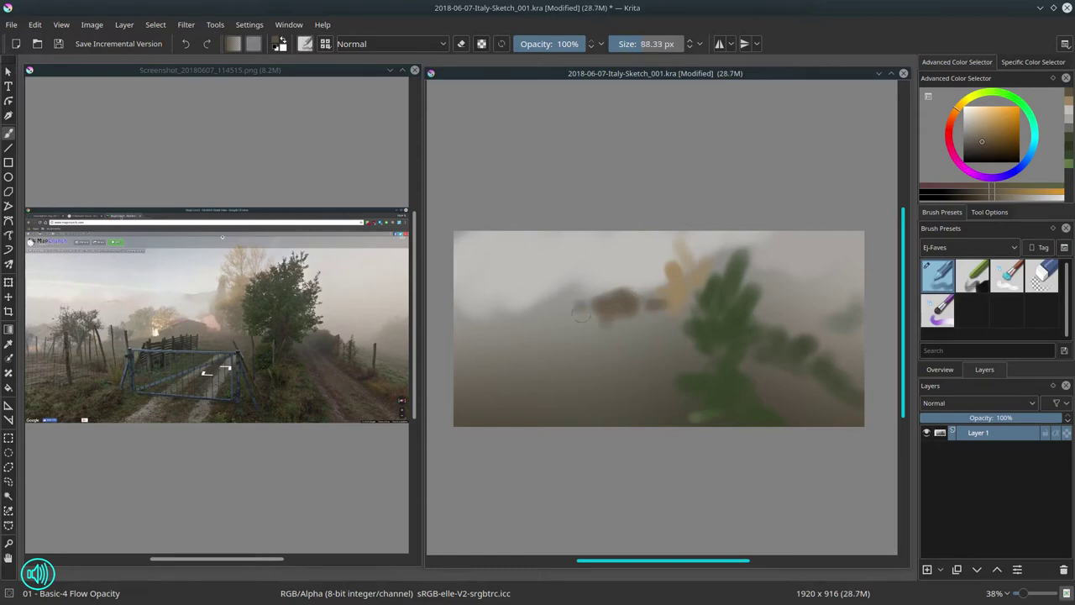
- Sample the ochre tree's colour and dab tan and yellow-green foliage left of the brown building at 122.27 px
{"action": "left_click", "coordinate": [693, 274], "text": "ctrl"}
{"action": "left_click_drag", "start_coordinate": [573, 281], "coordinate": [586, 280], "text": "shift"}
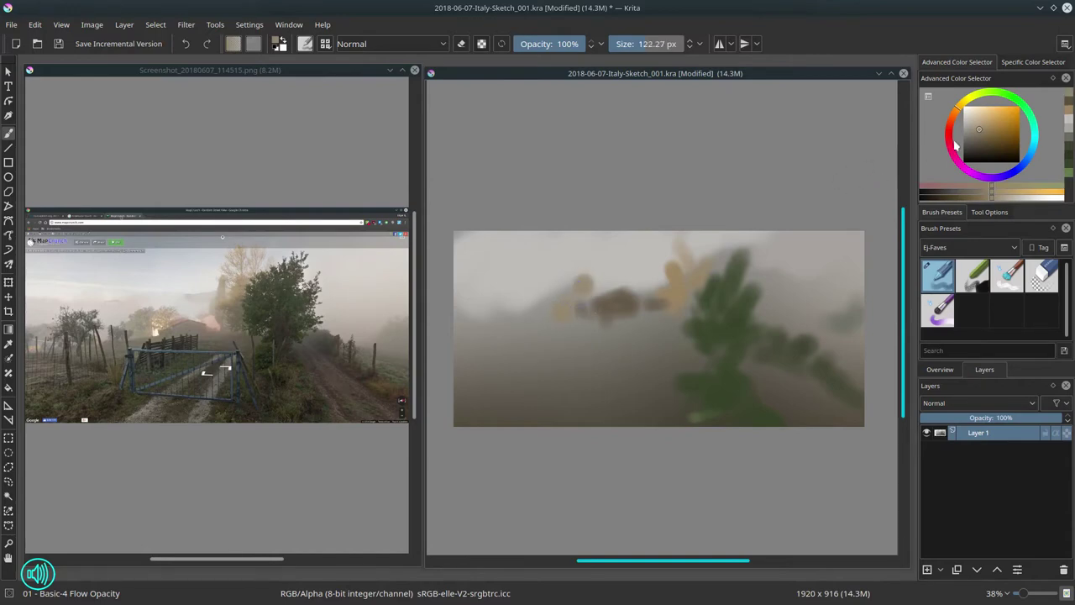
{"action": "left_click", "coordinate": [977, 93]}
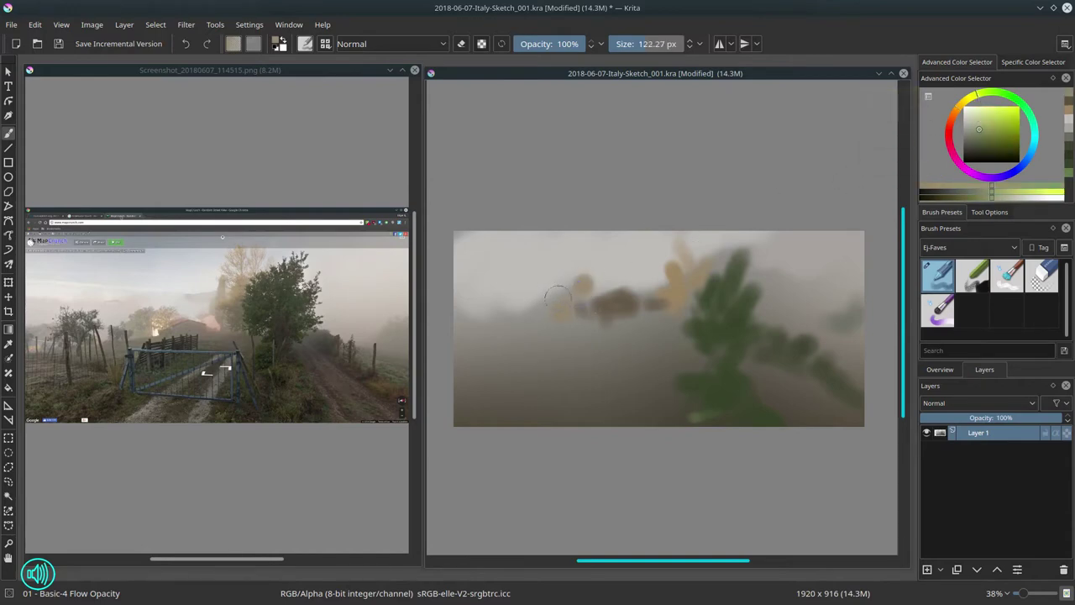
{"action": "left_click_drag", "start_coordinate": [556, 296], "coordinate": [551, 300]}
- Highlight the foliage patches and ochre tree in pale yellow-green, and paint a small tree near the left edge in sampled dark green
{"action": "left_click", "coordinate": [979, 117]}
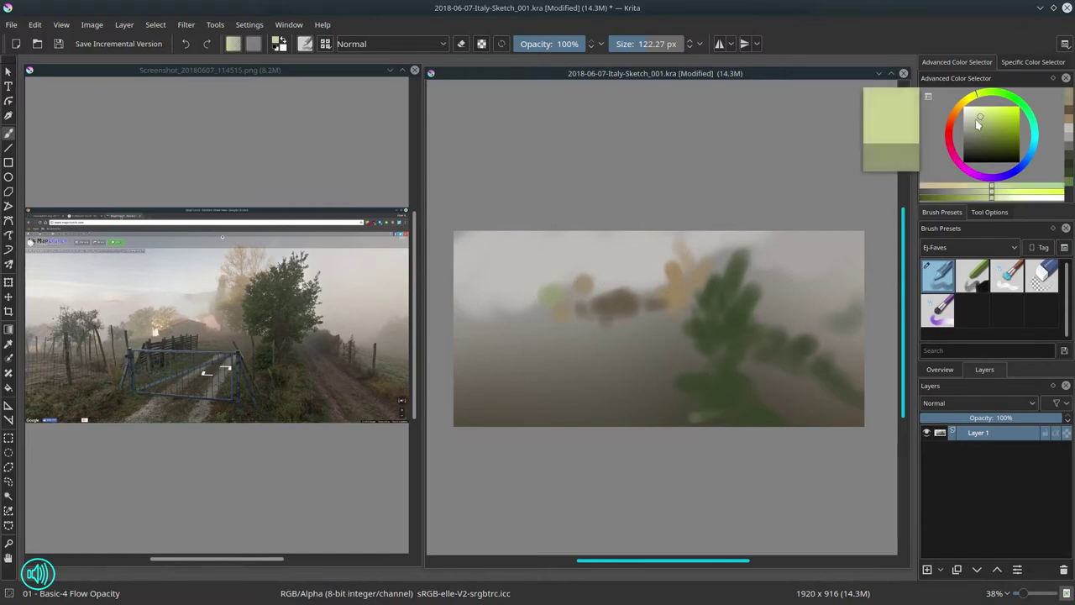
{"action": "left_click_drag", "start_coordinate": [594, 285], "coordinate": [531, 322]}
{"action": "left_click_drag", "start_coordinate": [687, 262], "coordinate": [681, 239]}
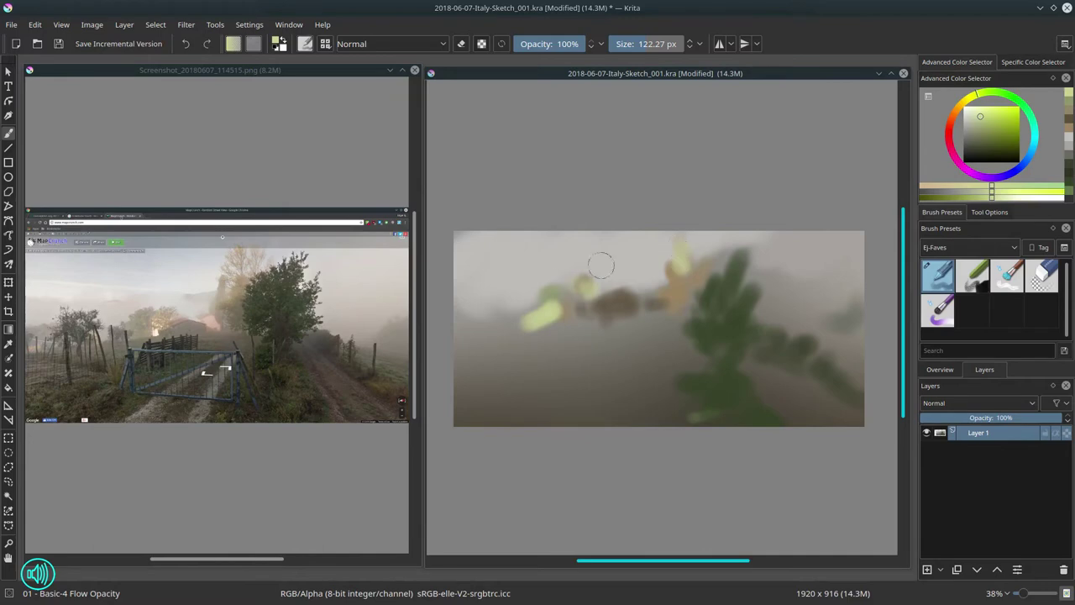
{"action": "left_click", "coordinate": [733, 321], "text": "ctrl"}
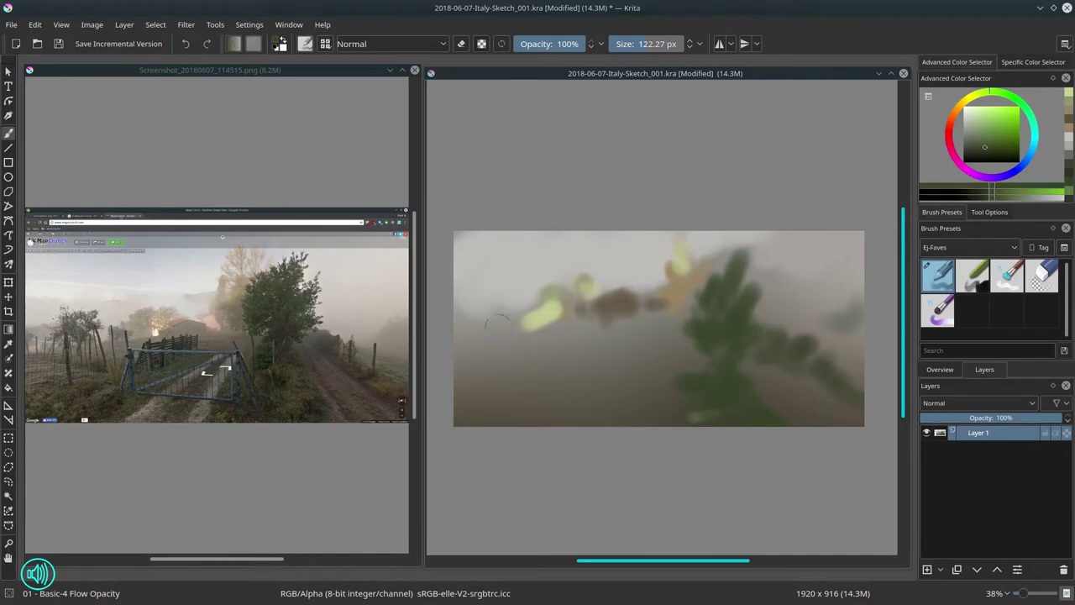
{"action": "mouse_move", "coordinate": [502, 319]}
{"action": "left_mouse_down"}
{"action": "mouse_move", "coordinate": [516, 341]}
{"action": "mouse_move", "coordinate": [477, 323]}
{"action": "mouse_move", "coordinate": [508, 338]}
{"action": "mouse_move", "coordinate": [517, 319]}
{"action": "mouse_move", "coordinate": [514, 359]}
{"action": "mouse_move", "coordinate": [505, 342]}
{"action": "mouse_move", "coordinate": [510, 372]}
{"action": "left_mouse_up"}
- Paint a thin dark red fence rail rising diagonally below the small left tree with a 54.44 px brush, undoing the last stroke
{"action": "left_click", "coordinate": [949, 136]}
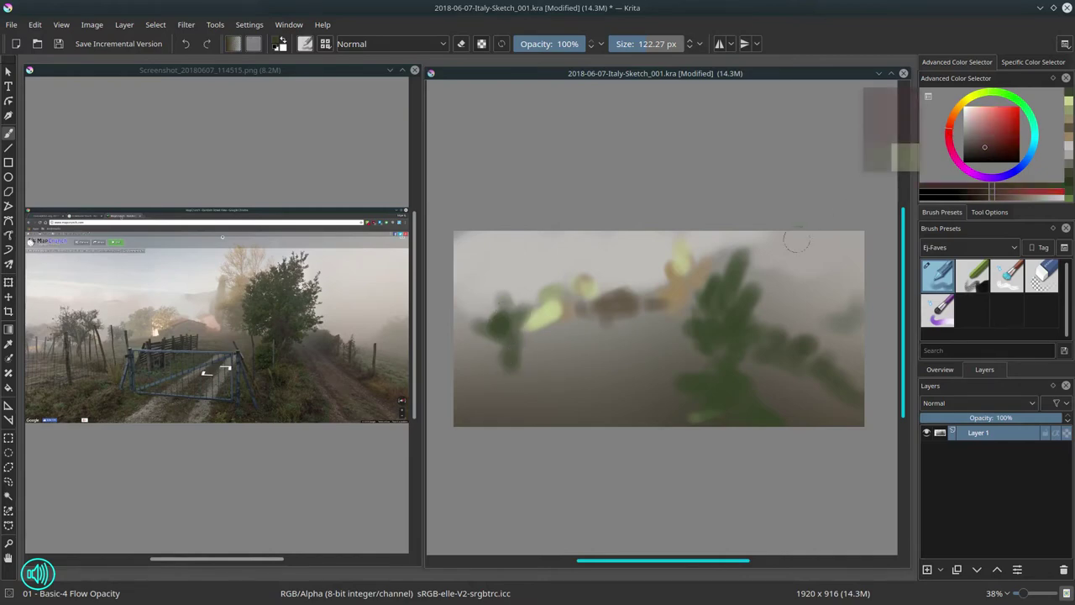
{"action": "key", "text": "bracketleft"}
{"action": "key", "text": "bracketleft"}
{"action": "key", "text": "bracketleft"}
{"action": "key", "text": "bracketleft"}
{"action": "key", "text": "bracketleft"}
{"action": "key", "text": "bracketleft"}
{"action": "key", "text": "bracketleft"}
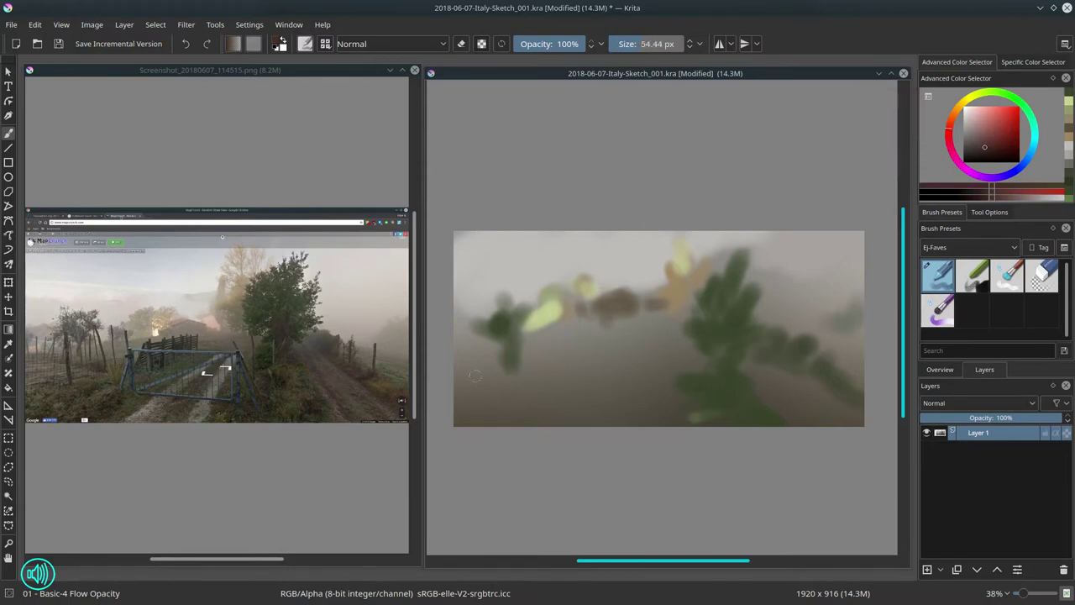
{"action": "left_click_drag", "start_coordinate": [476, 375], "coordinate": [572, 350]}
{"action": "left_click_drag", "start_coordinate": [467, 376], "coordinate": [593, 335]}
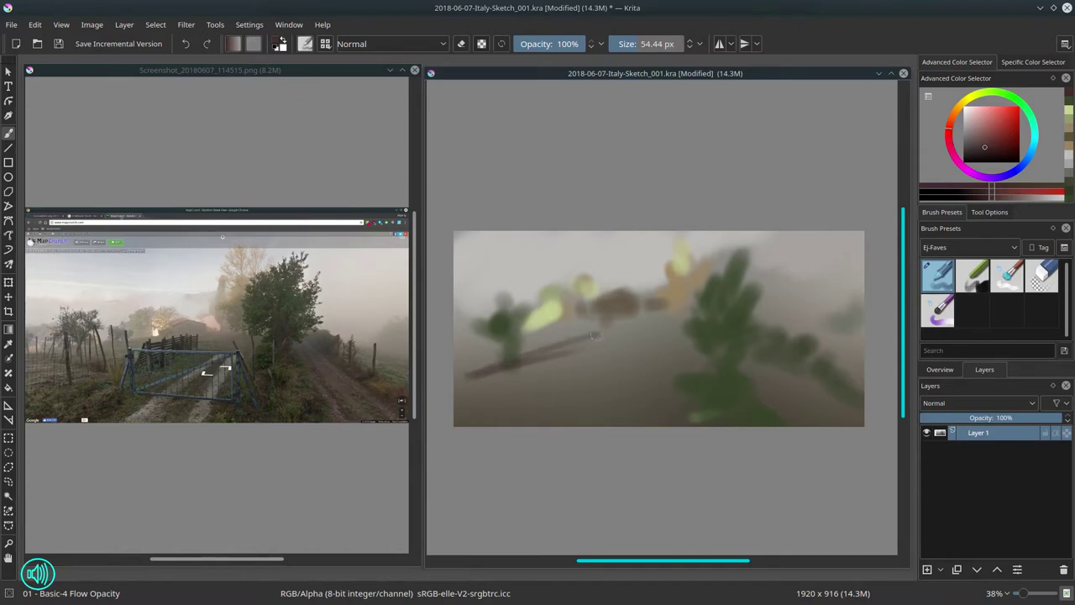
{"action": "key", "text": "ctrl+z"}
- Extend the dark red fence with shorter parallel rails to form the gate in the lower left of the canvas
{"action": "left_click_drag", "start_coordinate": [531, 357], "coordinate": [584, 342]}
{"action": "left_click_drag", "start_coordinate": [558, 365], "coordinate": [595, 348]}
{"action": "left_click_drag", "start_coordinate": [537, 375], "coordinate": [583, 363]}
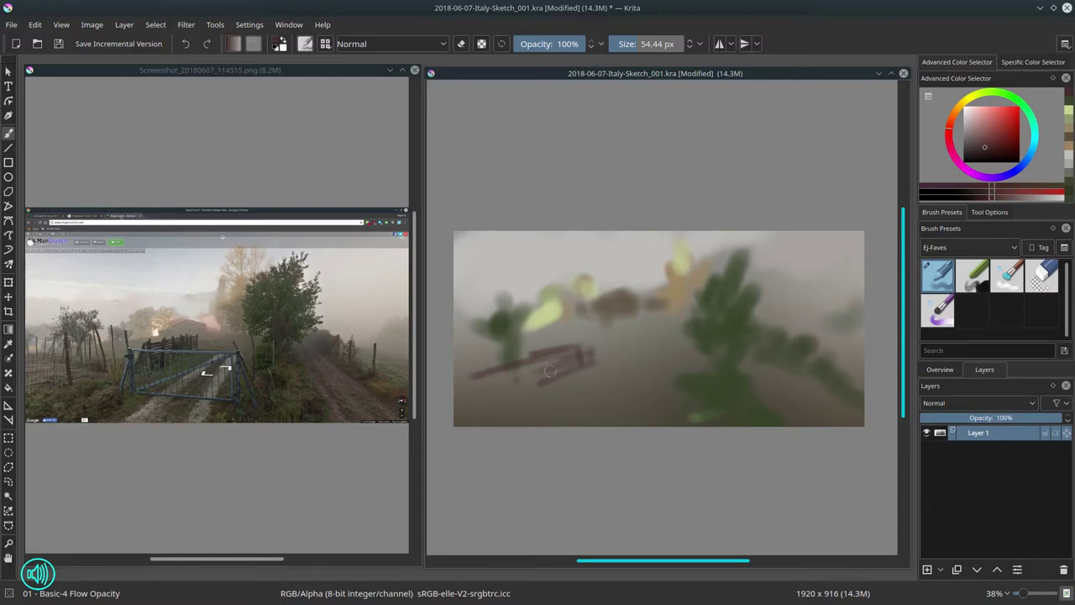
- Paint a pale beige-grey track running from the bottom edge up toward the canvas centre with a 79.03 px brush
{"action": "left_click", "coordinate": [970, 137]}
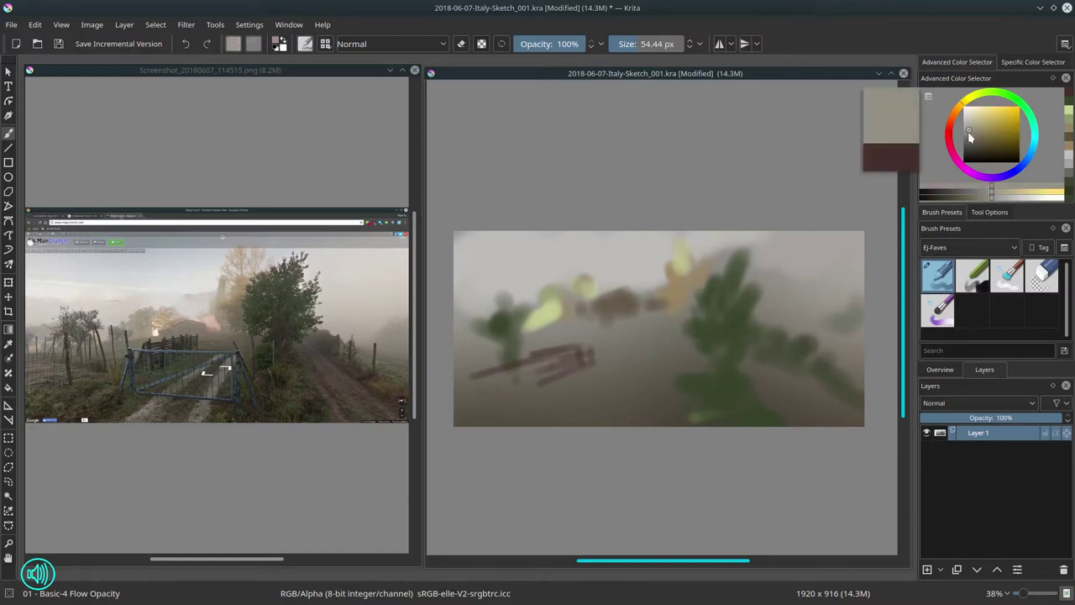
{"action": "key", "text": "bracketright"}
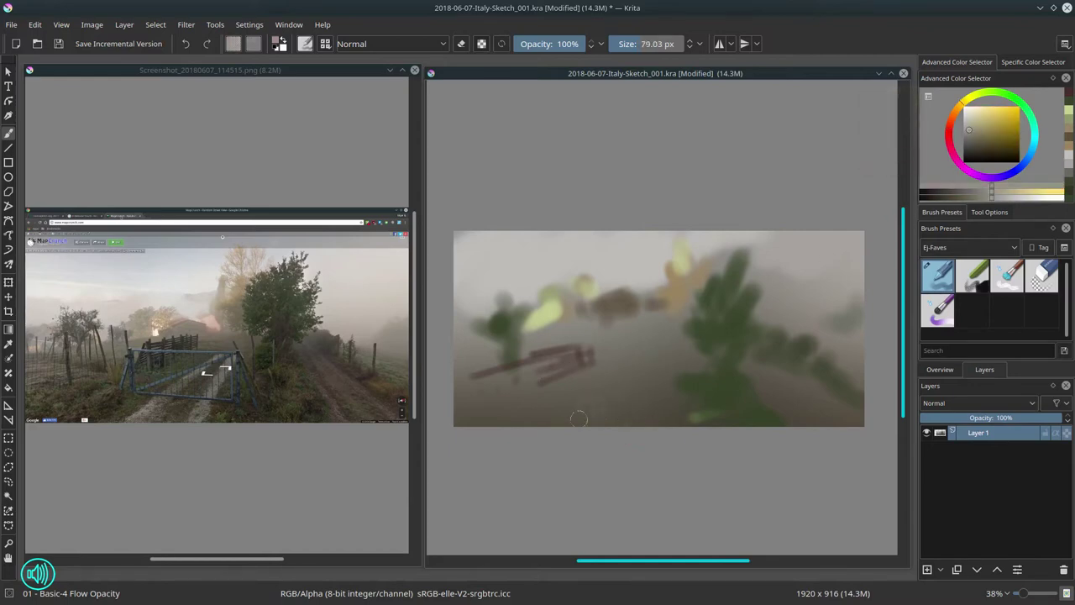
{"action": "left_click_drag", "start_coordinate": [578, 418], "coordinate": [636, 359]}
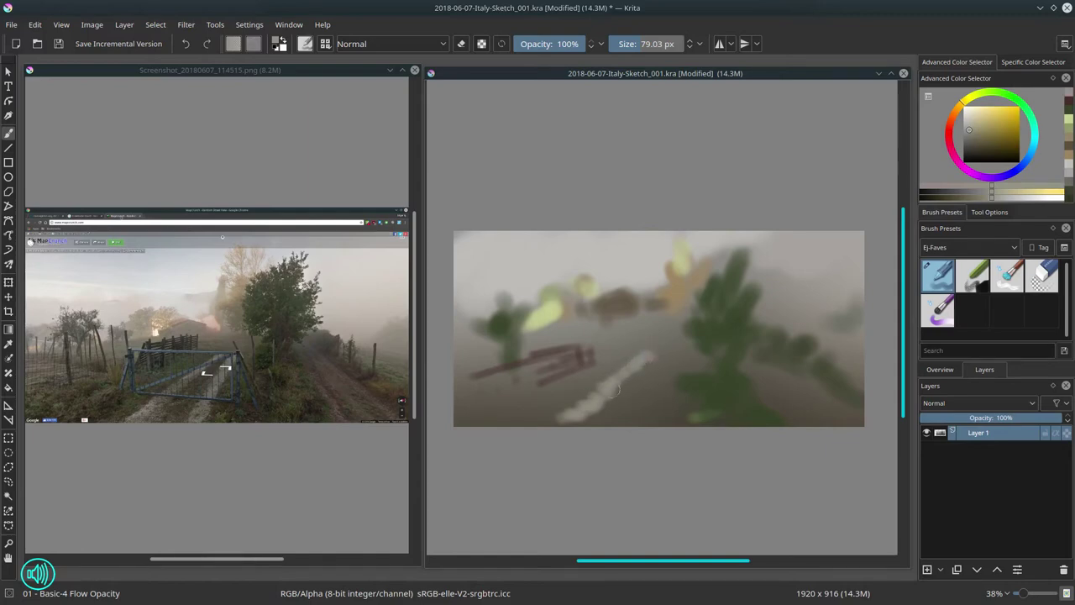
- Paint a second pale wheel track beside the first, and a dusty pink lane strip right of the big tree with a 115.42 px brush
{"action": "left_click_drag", "start_coordinate": [643, 408], "coordinate": [677, 347], "text": "shift"}
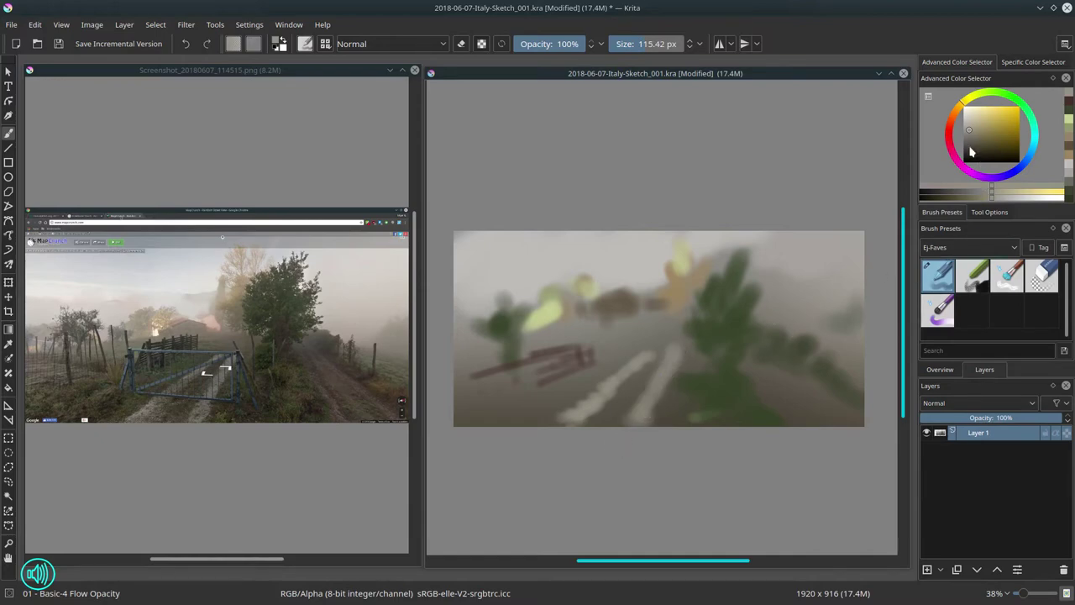
{"action": "left_click", "coordinate": [950, 132]}
{"action": "left_click", "coordinate": [976, 130]}
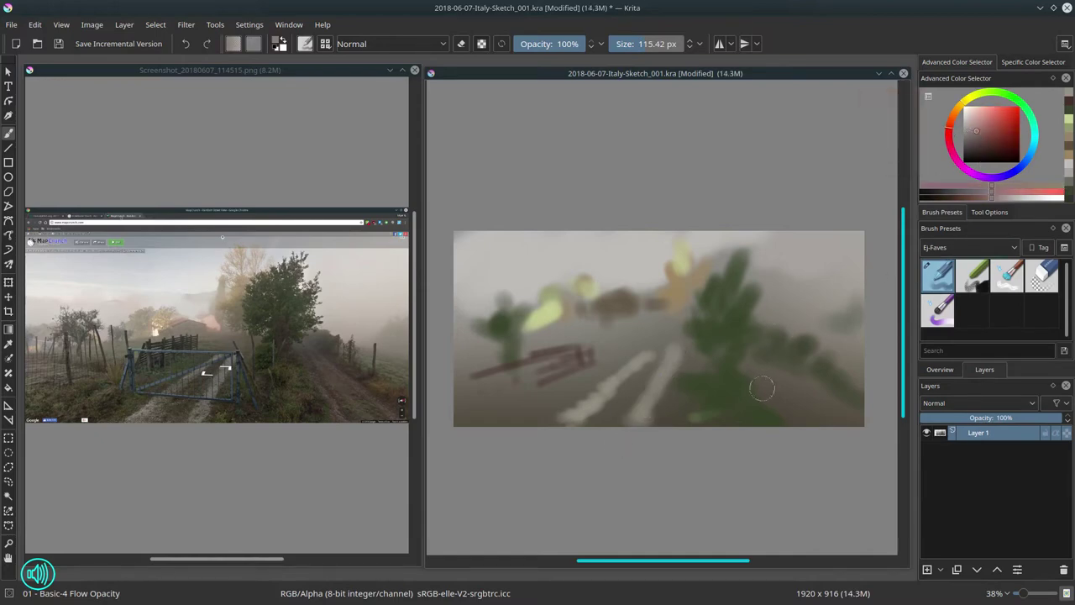
{"action": "left_click_drag", "start_coordinate": [748, 361], "coordinate": [789, 394]}
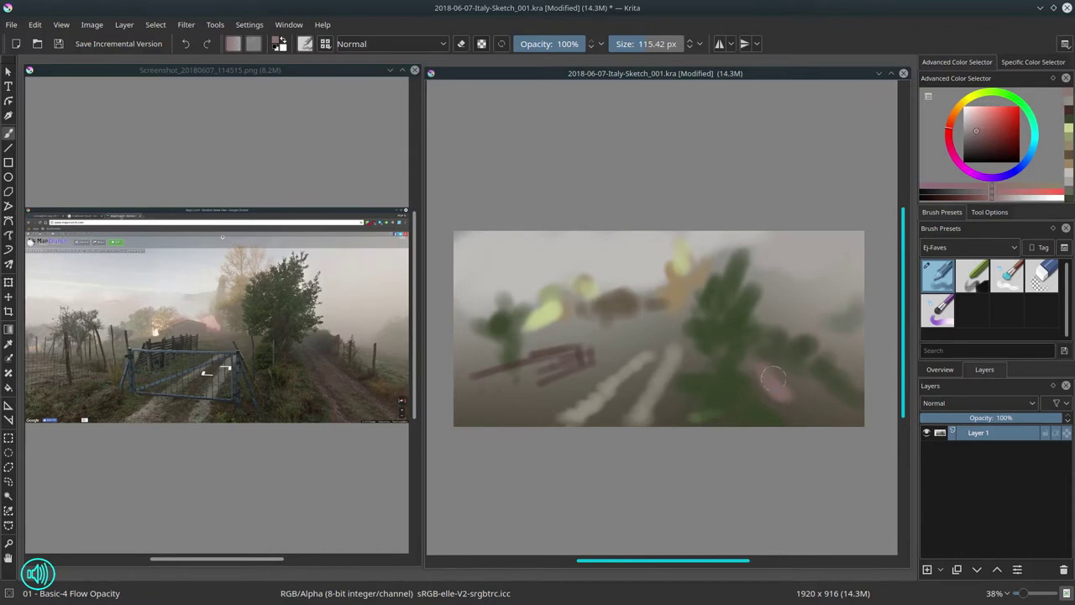
{"action": "left_click_drag", "start_coordinate": [743, 360], "coordinate": [797, 413]}
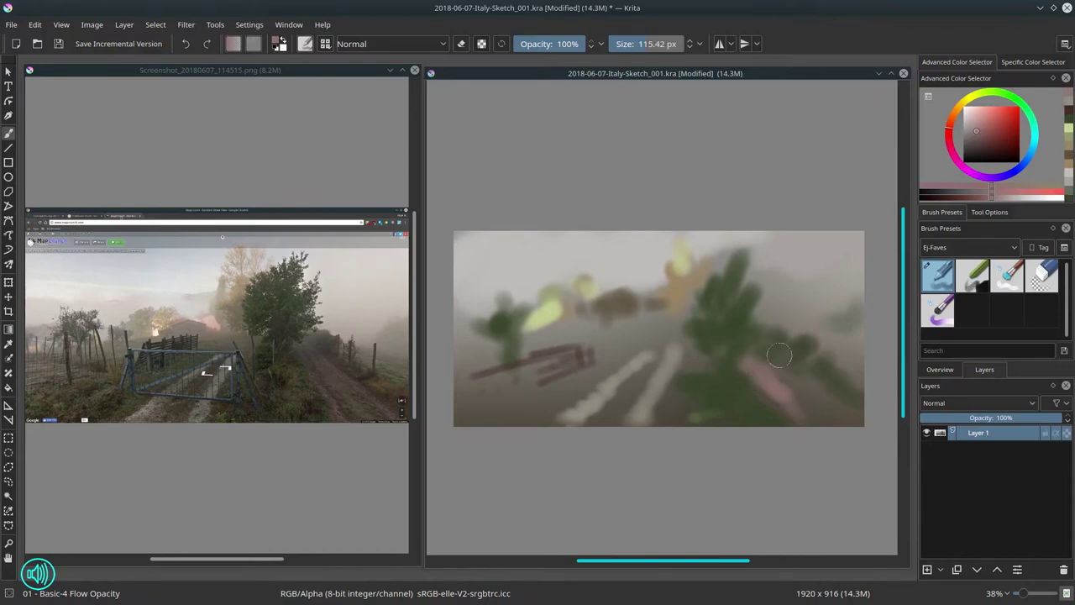
- Paint the lane's second dusty pink strip down to the lower right corner, finishing with the brush reduced to 84.03 px
{"action": "left_click_drag", "start_coordinate": [780, 352], "coordinate": [796, 369]}
{"action": "key", "text": "bracketleft"}
{"action": "key", "text": "bracketleft"}
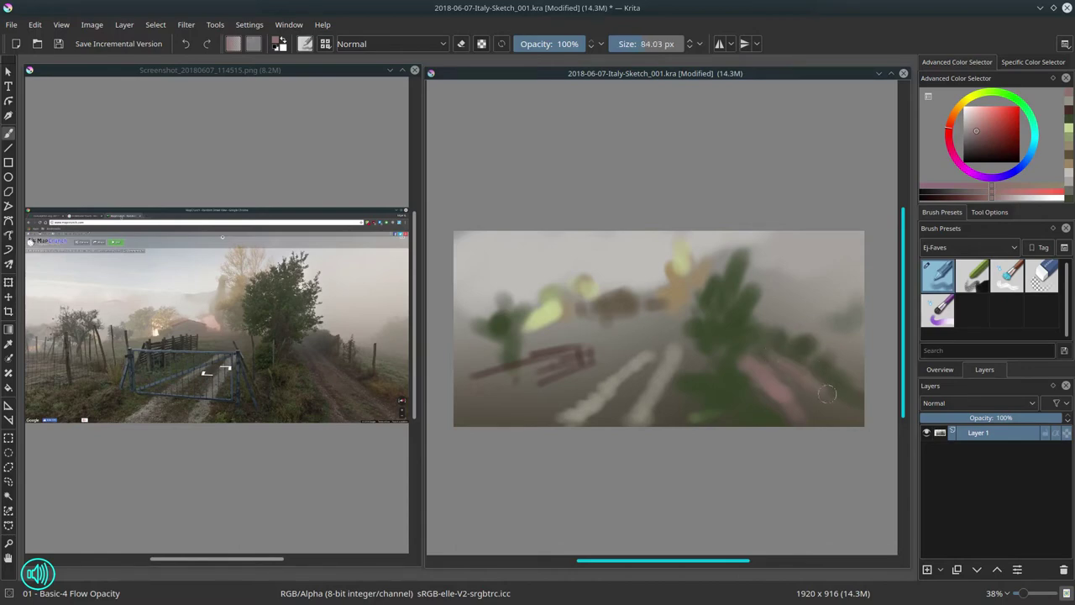
{"action": "left_click_drag", "start_coordinate": [828, 394], "coordinate": [855, 419]}
- Paint pale mist below the yellow-green foliage and at the left edge, using the sampled sky grey and a 129.35 px brush
{"action": "left_click", "coordinate": [636, 266], "text": "ctrl"}
{"action": "left_click_drag", "start_coordinate": [607, 275], "coordinate": [632, 274], "text": "shift"}
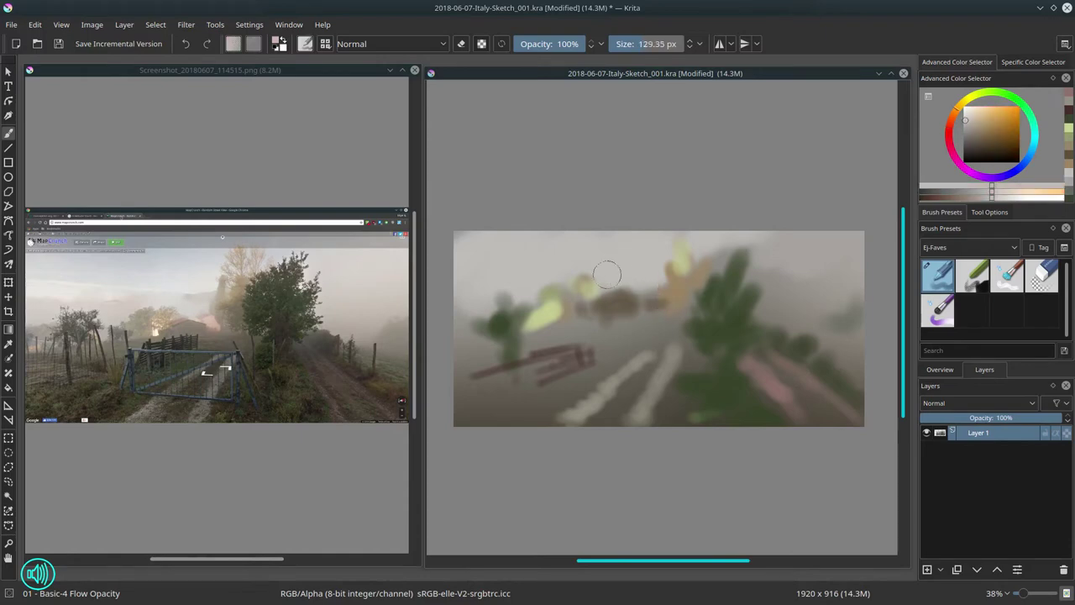
{"action": "left_click_drag", "start_coordinate": [582, 307], "coordinate": [551, 321]}
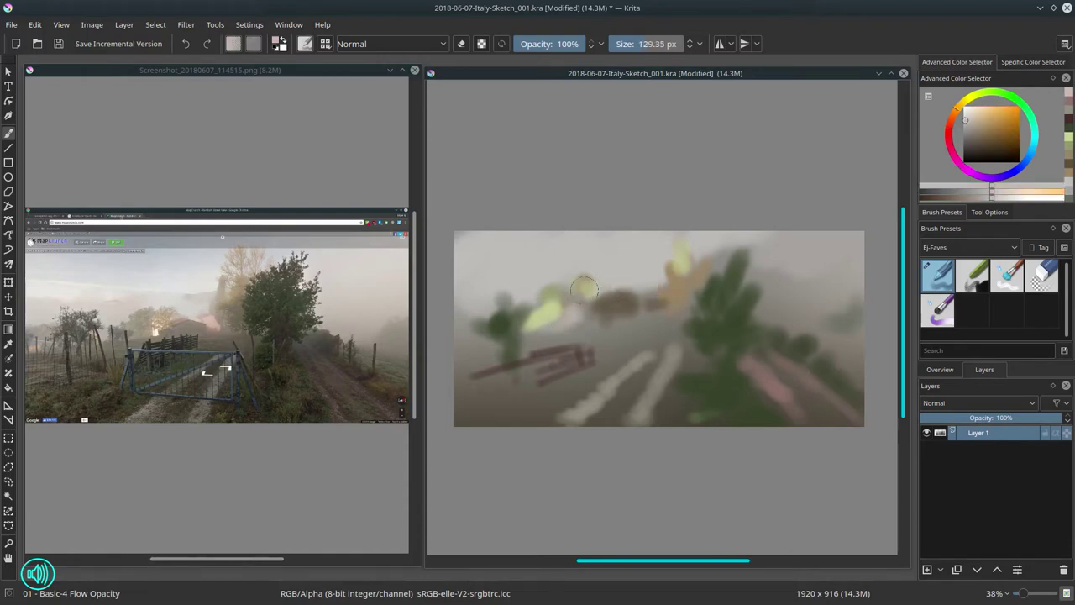
{"action": "left_click_drag", "start_coordinate": [486, 316], "coordinate": [460, 338]}
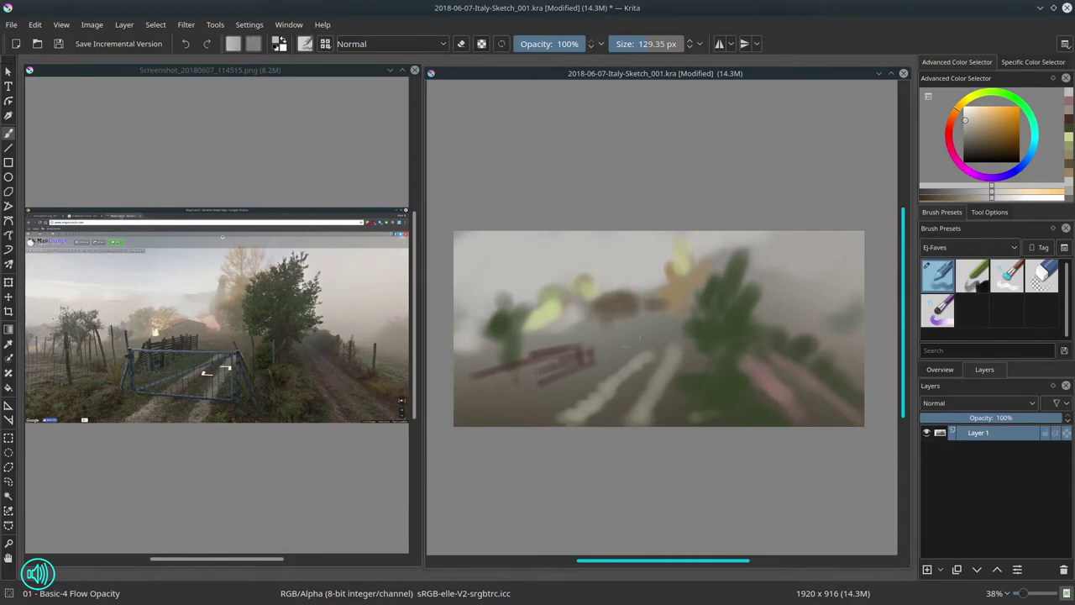
- Paint dark red vertical posts and a lower rail on the fence and gate with a 40.30 px brush
{"action": "left_click", "coordinate": [952, 136]}
{"action": "left_click", "coordinate": [985, 146]}
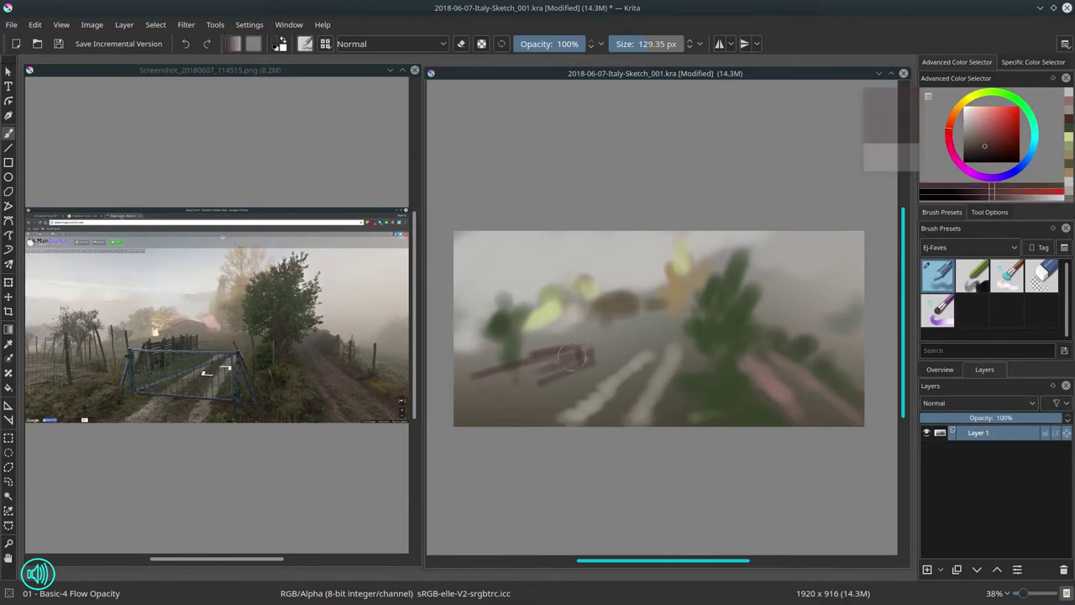
{"action": "left_click_drag", "start_coordinate": [555, 375], "coordinate": [501, 389], "text": "shift"}
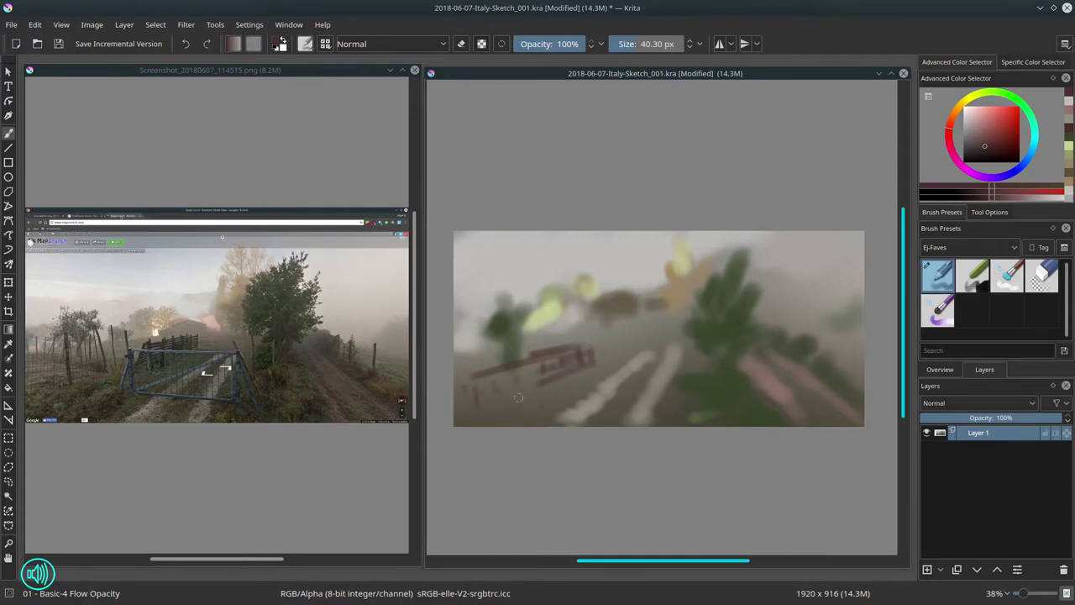
{"action": "left_click_drag", "start_coordinate": [518, 397], "coordinate": [539, 380]}
- Stamp muted green grass around the left track with the Nature-Speed-Paint preset Stamp Grass Patch at 320 px, undoing the last stroke
{"action": "left_click", "coordinate": [983, 250]}
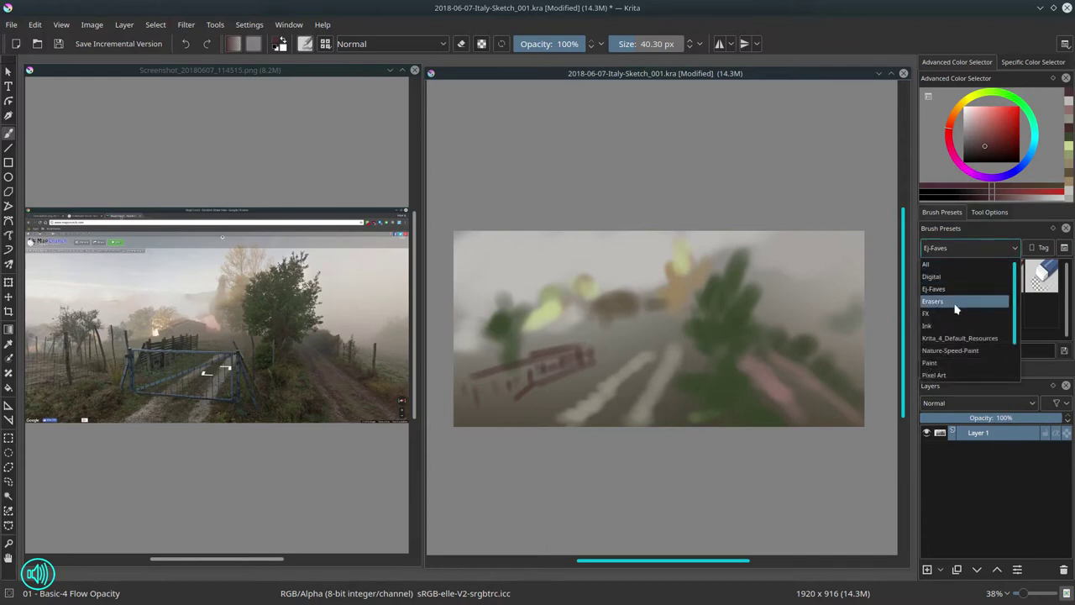
{"action": "left_click", "coordinate": [950, 350]}
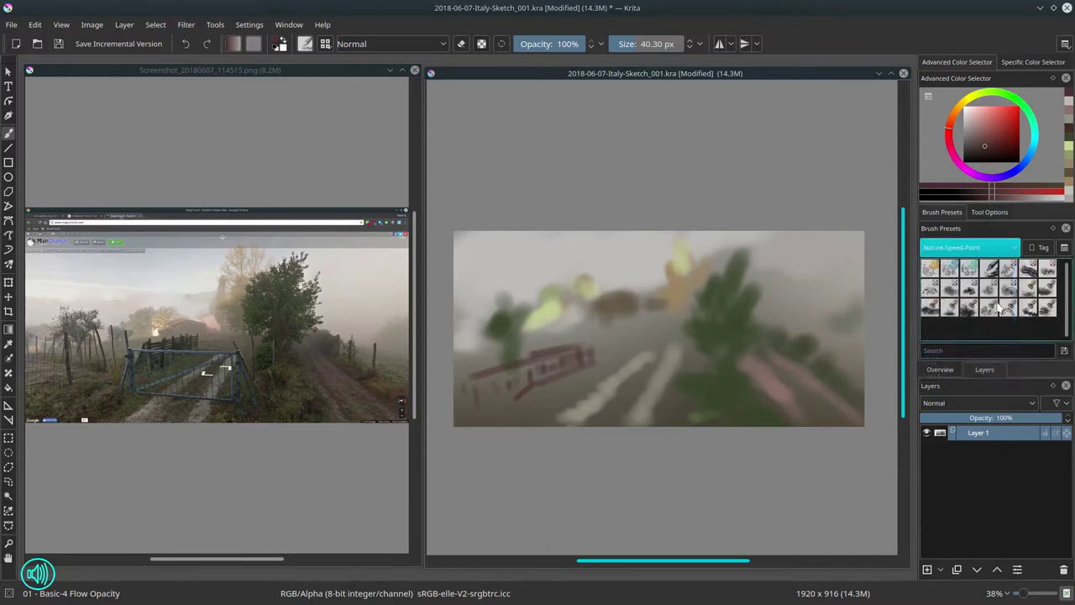
{"action": "left_click", "coordinate": [967, 313]}
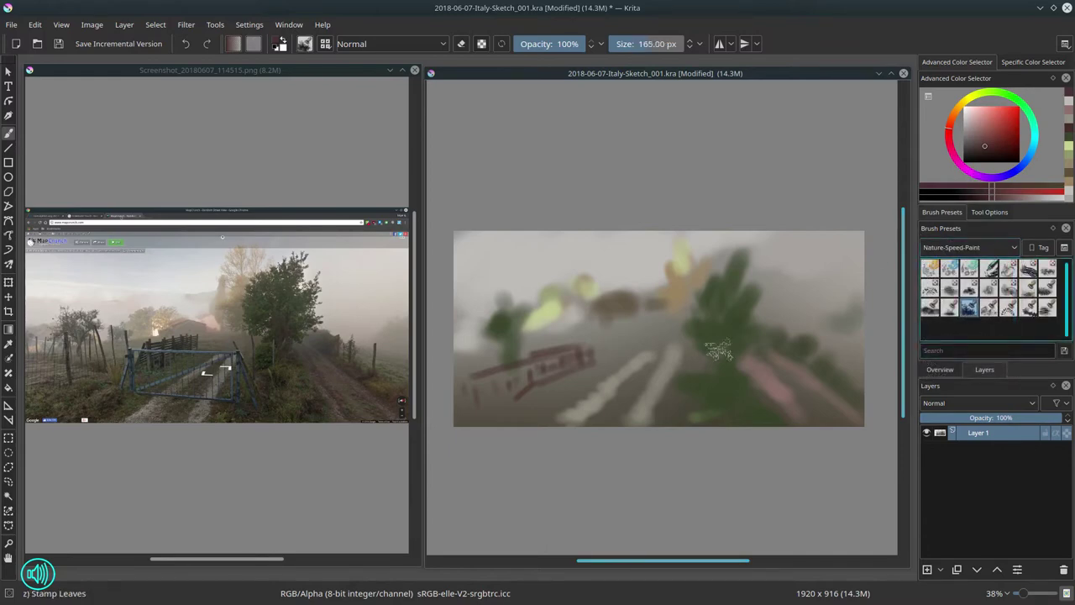
{"action": "left_click", "coordinate": [930, 307]}
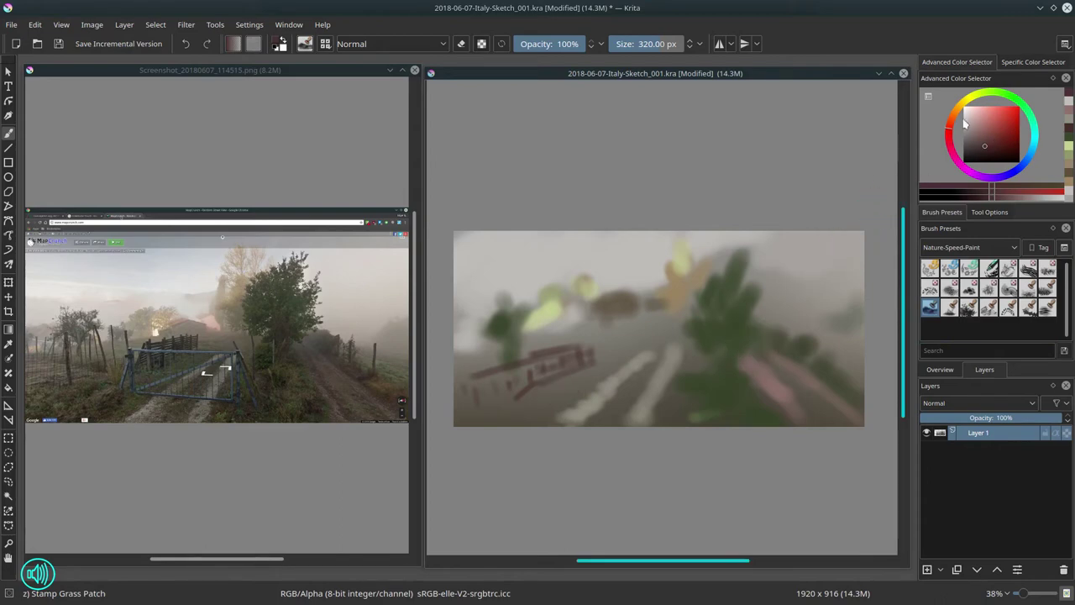
{"action": "left_click", "coordinate": [1008, 99]}
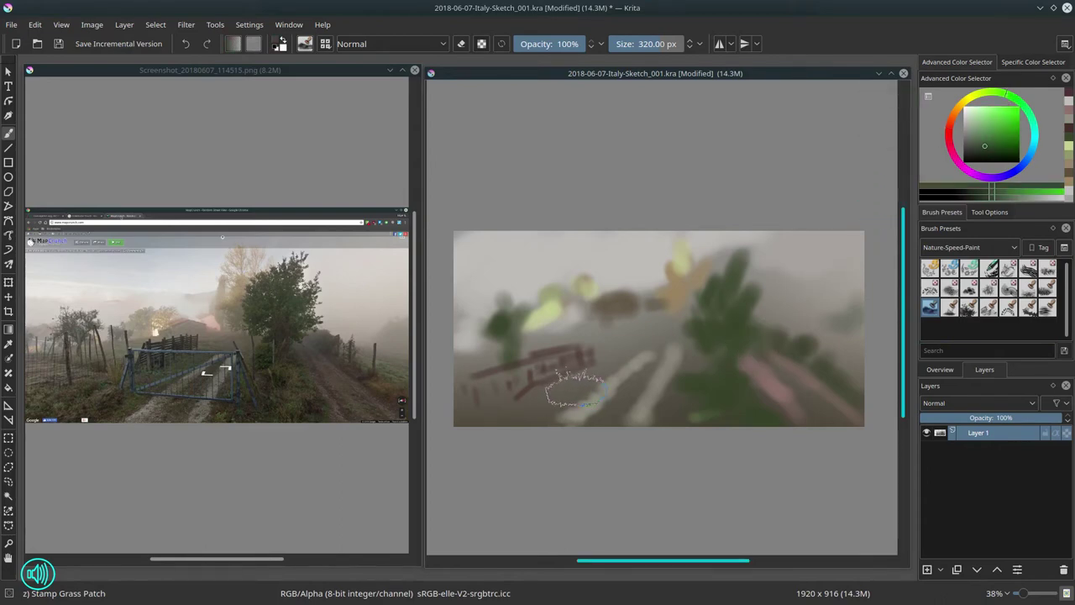
{"action": "left_click_drag", "start_coordinate": [632, 350], "coordinate": [541, 412]}
{"action": "key", "text": "ctrl+z"}
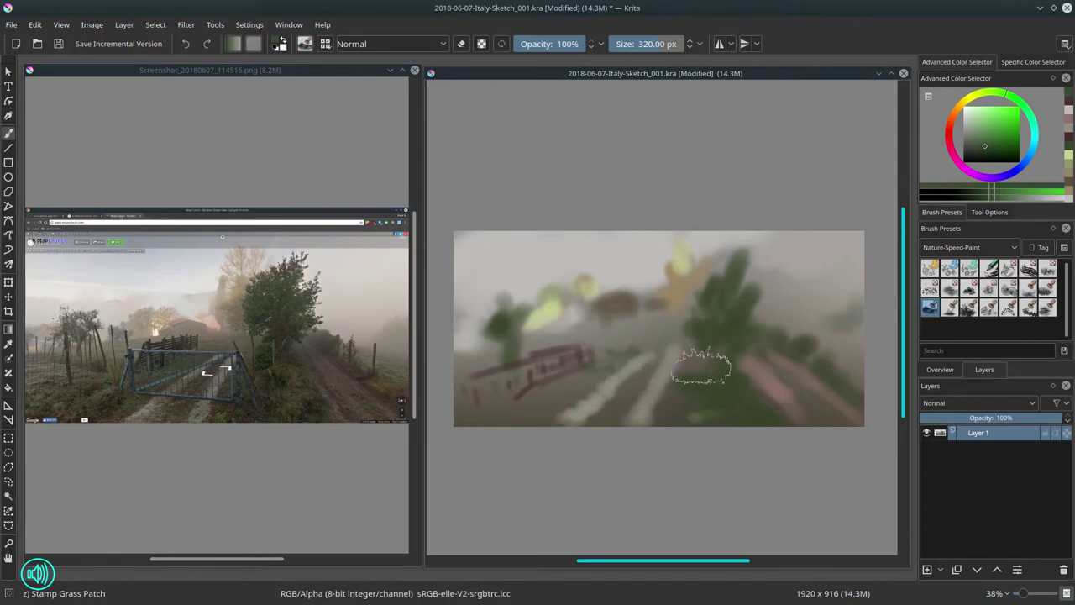
- Stamp darker green grass beneath the big tree, between the tracks, below the fence and along the right side of the lane
{"action": "left_click", "coordinate": [700, 366]}
{"action": "left_click", "coordinate": [980, 153]}
{"action": "mouse_move", "coordinate": [756, 330]}
{"action": "left_mouse_down"}
{"action": "mouse_move", "coordinate": [705, 365]}
{"action": "mouse_move", "coordinate": [693, 345]}
{"action": "mouse_move", "coordinate": [738, 376]}
{"action": "mouse_move", "coordinate": [700, 405]}
{"action": "mouse_move", "coordinate": [762, 406]}
{"action": "mouse_move", "coordinate": [686, 377]}
{"action": "mouse_move", "coordinate": [681, 402]}
{"action": "mouse_move", "coordinate": [683, 421]}
{"action": "mouse_move", "coordinate": [782, 433]}
{"action": "left_mouse_up"}
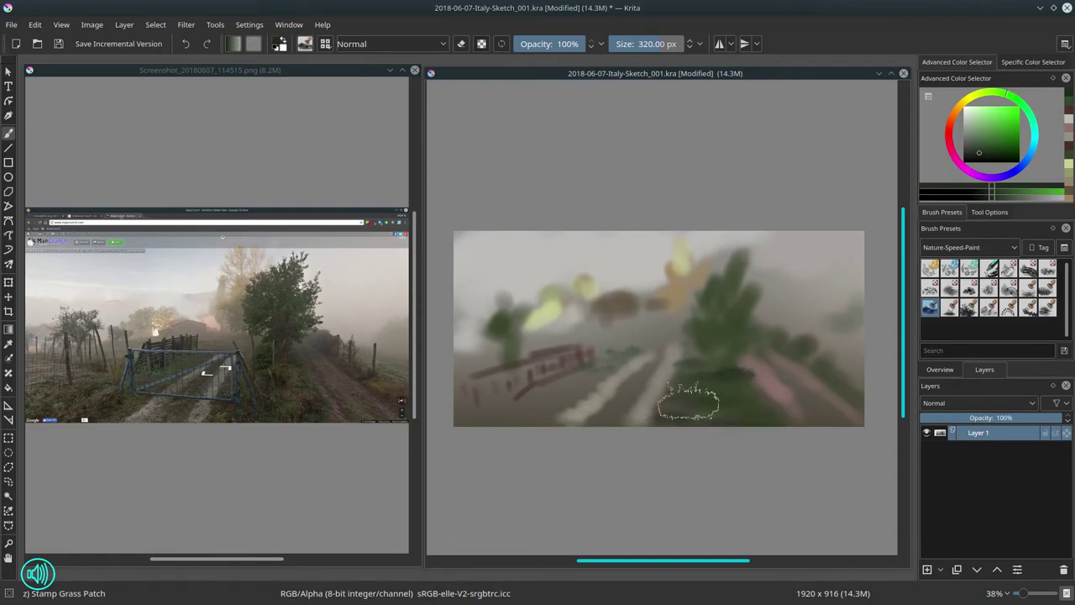
{"action": "left_click", "coordinate": [675, 400]}
{"action": "mouse_move", "coordinate": [626, 413]}
{"action": "left_mouse_down"}
{"action": "mouse_move", "coordinate": [643, 394]}
{"action": "mouse_move", "coordinate": [625, 394]}
{"action": "mouse_move", "coordinate": [653, 366]}
{"action": "mouse_move", "coordinate": [619, 423]}
{"action": "mouse_move", "coordinate": [458, 421]}
{"action": "mouse_move", "coordinate": [559, 417]}
{"action": "mouse_move", "coordinate": [543, 407]}
{"action": "mouse_move", "coordinate": [558, 405]}
{"action": "mouse_move", "coordinate": [538, 420]}
{"action": "left_mouse_up"}
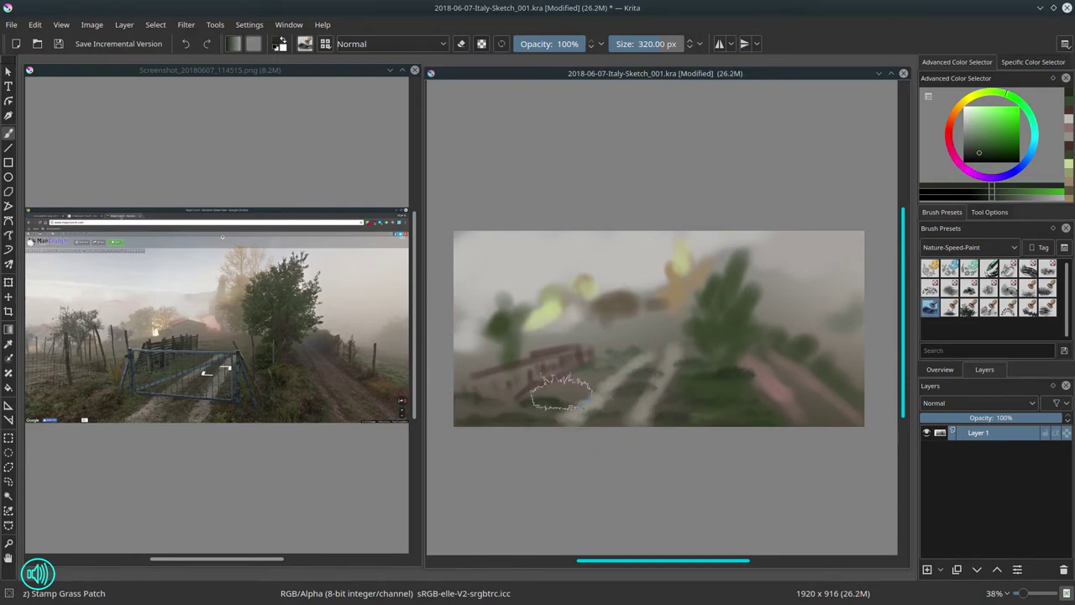
{"action": "mouse_move", "coordinate": [531, 401]}
{"action": "left_mouse_down"}
{"action": "mouse_move", "coordinate": [500, 400]}
{"action": "mouse_move", "coordinate": [567, 404]}
{"action": "mouse_move", "coordinate": [552, 407]}
{"action": "mouse_move", "coordinate": [504, 404]}
{"action": "mouse_move", "coordinate": [579, 388]}
{"action": "left_mouse_up"}
{"action": "mouse_move", "coordinate": [802, 371]}
{"action": "left_mouse_down"}
{"action": "mouse_move", "coordinate": [715, 377]}
{"action": "mouse_move", "coordinate": [819, 357]}
{"action": "mouse_move", "coordinate": [863, 386]}
{"action": "left_mouse_up"}
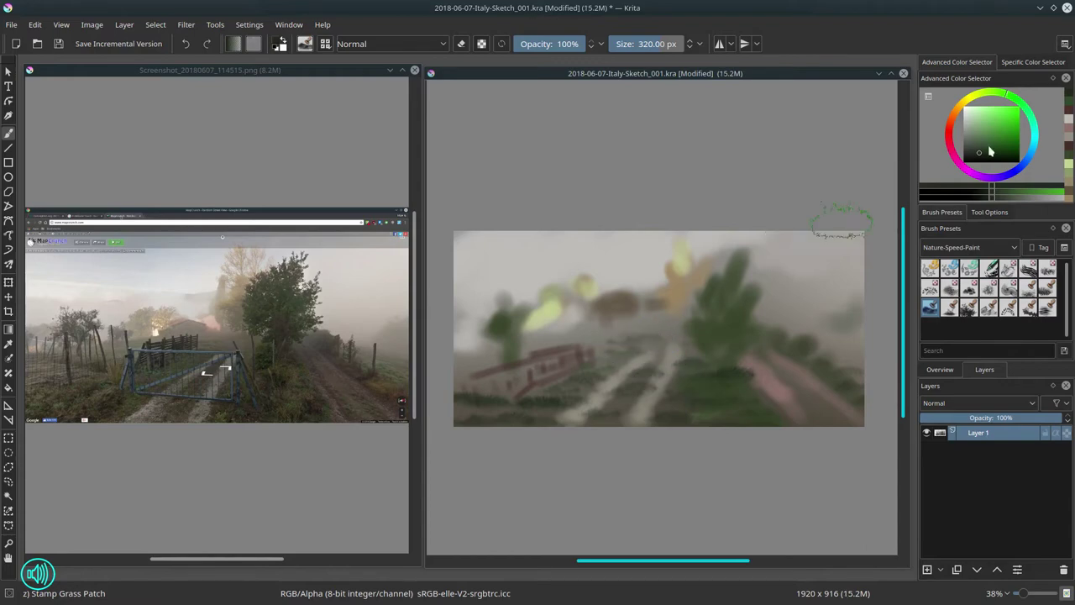
- Add brighter green grass patches to the foreground, and stamp darker green grass over the area below the big tree
{"action": "left_click", "coordinate": [986, 142]}
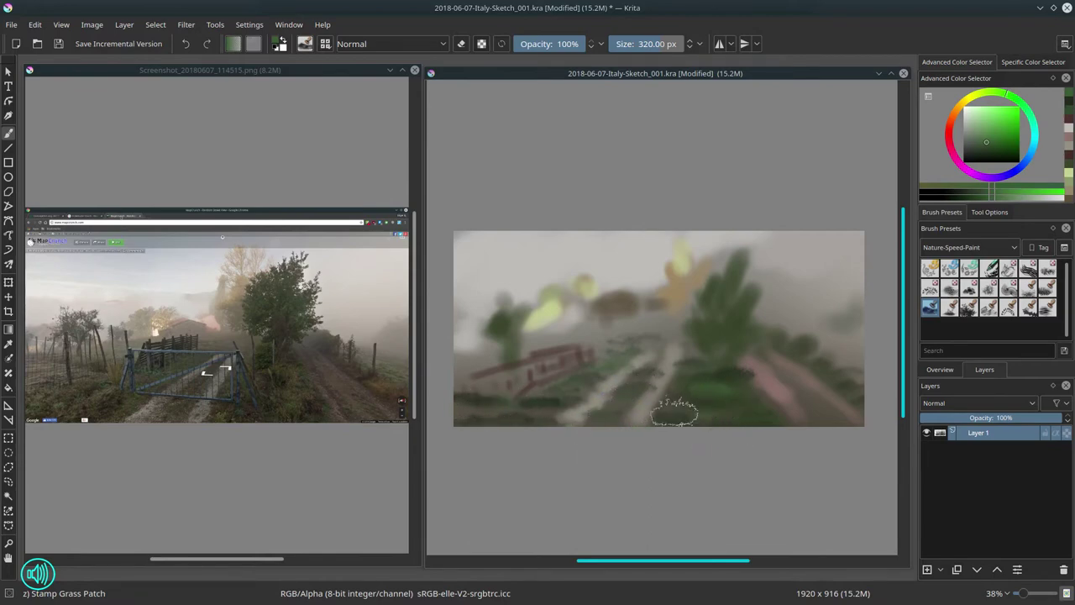
{"action": "left_click", "coordinate": [980, 151]}
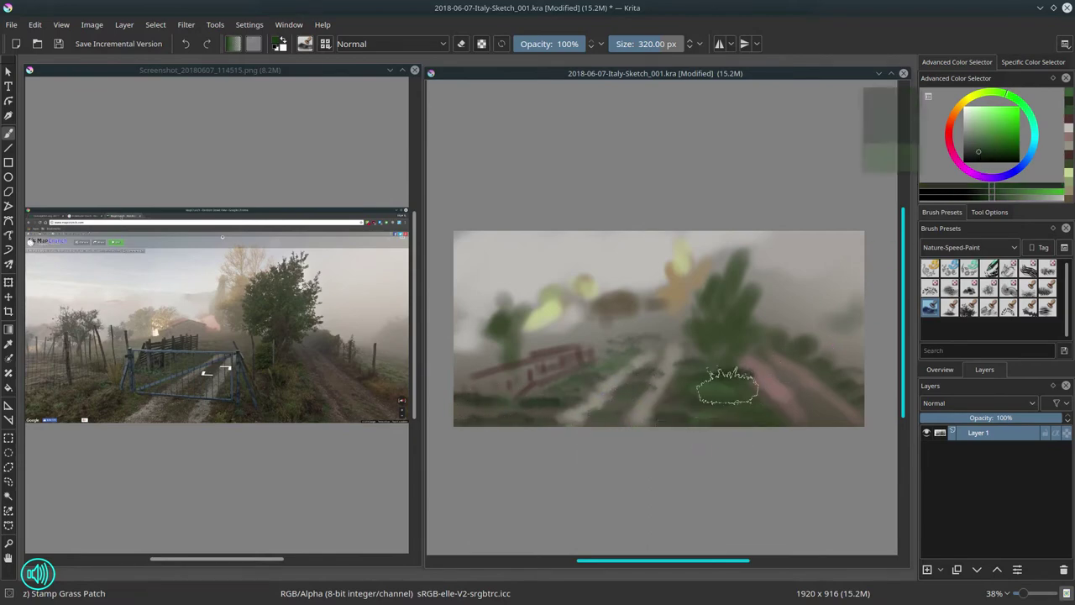
{"action": "left_click", "coordinate": [708, 410]}
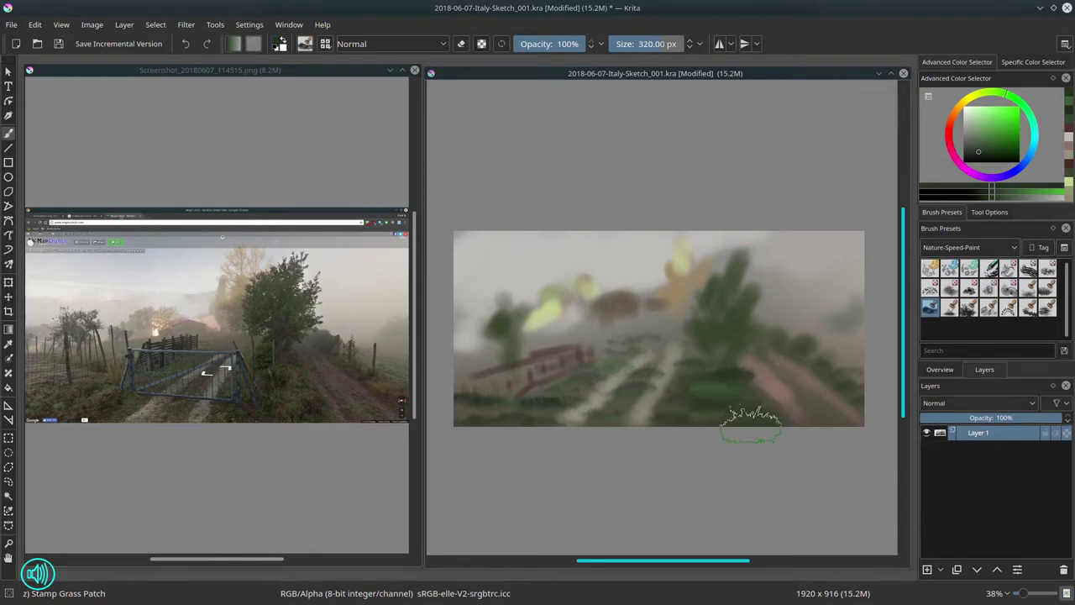
- Stamp the big tree's dark green foliage with Stamp Leaves at 198.91 px, and add lighter green leaves at 156.92 px
{"action": "left_click", "coordinate": [970, 311]}
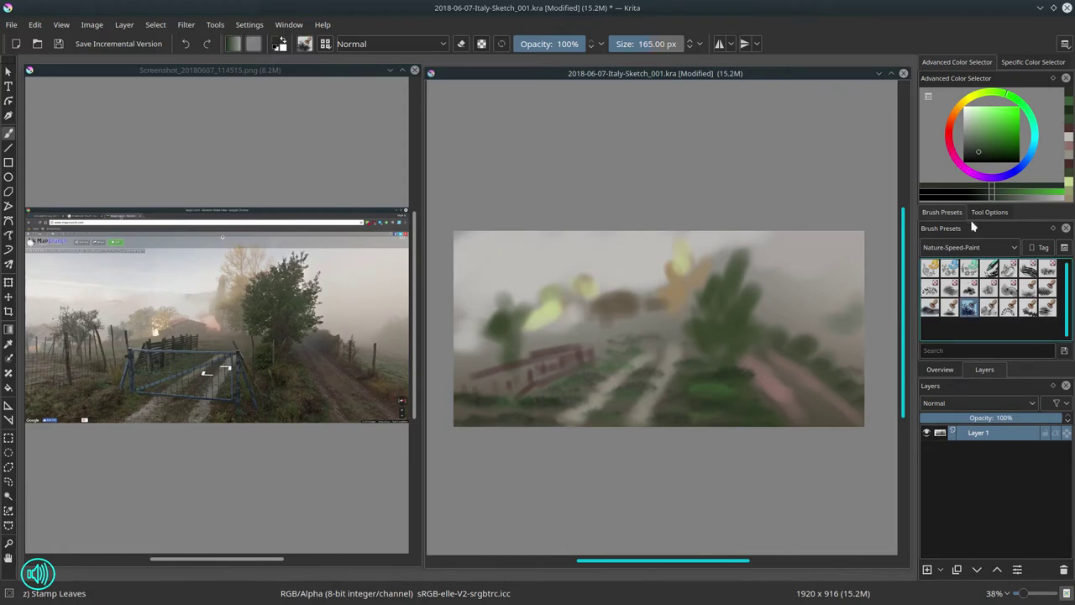
{"action": "mouse_move", "coordinate": [727, 317]}
{"action": "left_mouse_down", "text": "shift"}
{"action": "mouse_move", "coordinate": [740, 339]}
{"action": "mouse_move", "coordinate": [708, 329]}
{"action": "mouse_move", "coordinate": [752, 327]}
{"action": "mouse_move", "coordinate": [743, 283]}
{"action": "mouse_move", "coordinate": [736, 314]}
{"action": "mouse_move", "coordinate": [764, 276]}
{"action": "mouse_move", "coordinate": [711, 294]}
{"action": "mouse_move", "coordinate": [709, 312]}
{"action": "mouse_move", "coordinate": [712, 296]}
{"action": "mouse_move", "coordinate": [765, 258]}
{"action": "mouse_move", "coordinate": [767, 241]}
{"action": "mouse_move", "coordinate": [746, 249]}
{"action": "mouse_move", "coordinate": [738, 259]}
{"action": "mouse_move", "coordinate": [773, 250]}
{"action": "left_mouse_up", "text": "shift"}
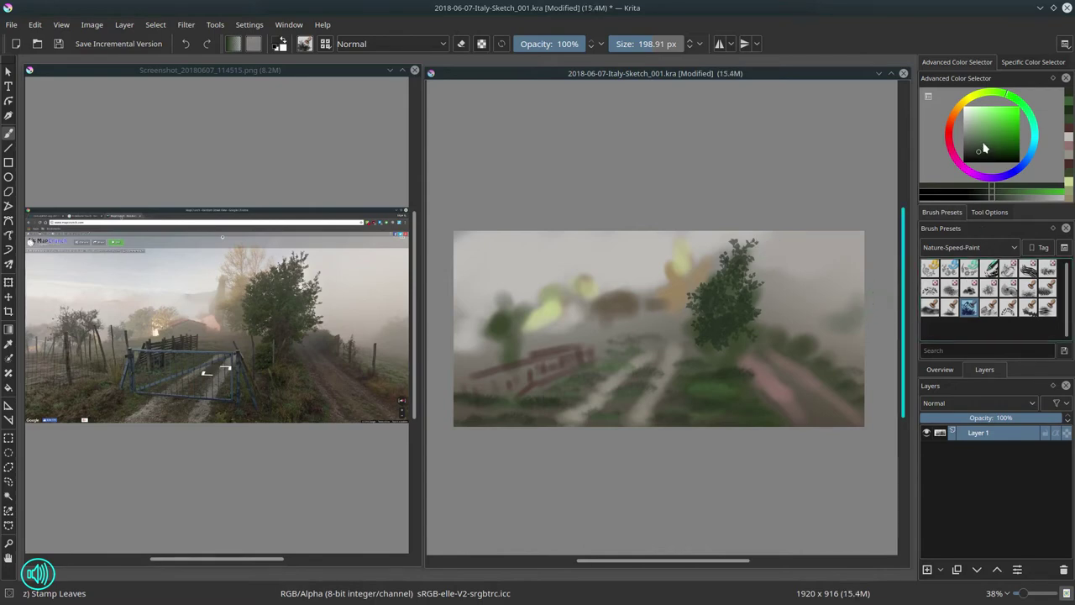
{"action": "left_click", "coordinate": [980, 140]}
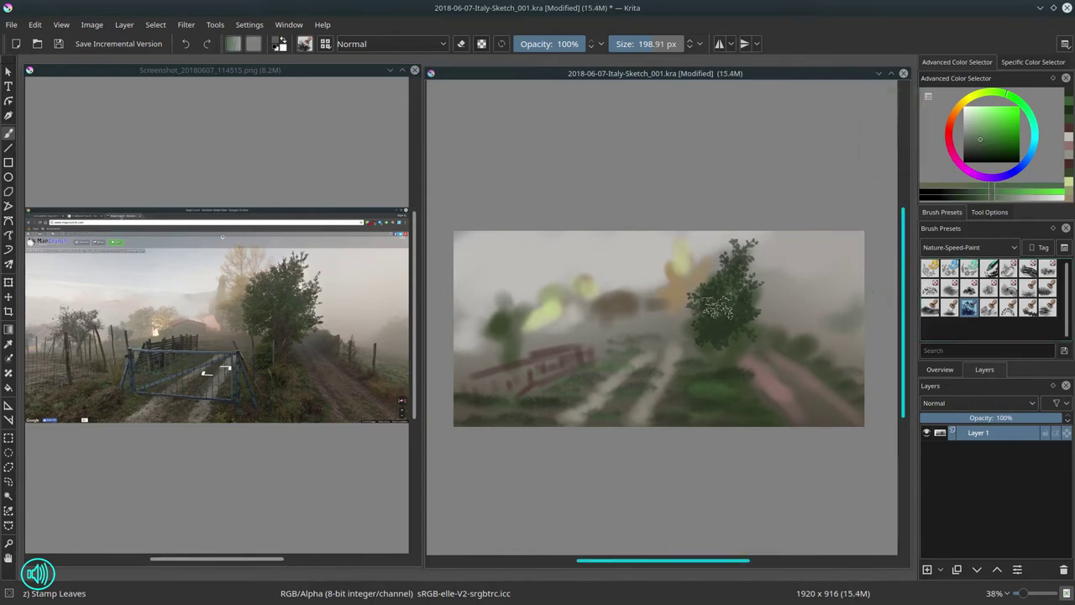
{"action": "mouse_move", "coordinate": [720, 305]}
{"action": "left_mouse_down", "text": "shift"}
{"action": "mouse_move", "coordinate": [708, 304]}
{"action": "mouse_move", "coordinate": [711, 290]}
{"action": "left_mouse_up", "text": "shift"}
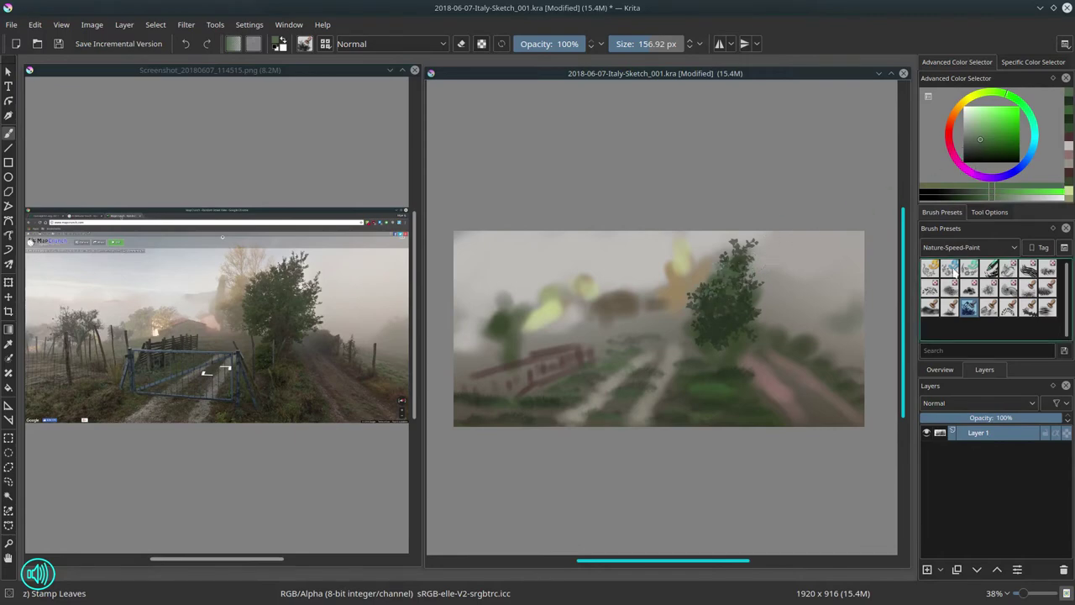
- Paint the big tree's trunk in dark red-brown with the Ej-Faves preset Basic-4 Flow Opacity at 33.38 px
{"action": "left_click", "coordinate": [972, 247]}
{"action": "left_click", "coordinate": [945, 290]}
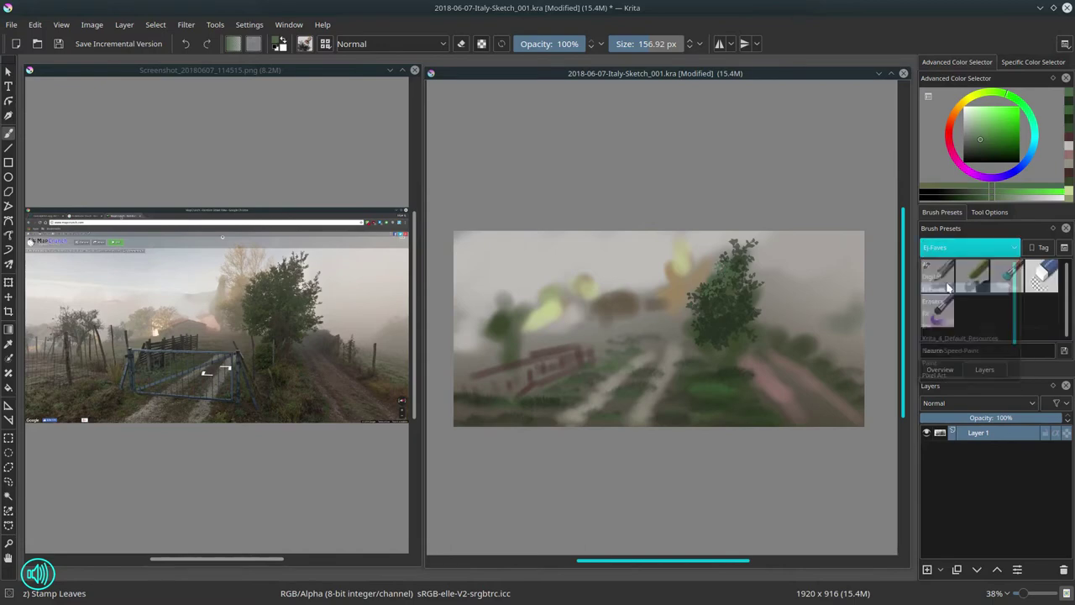
{"action": "left_click", "coordinate": [942, 281]}
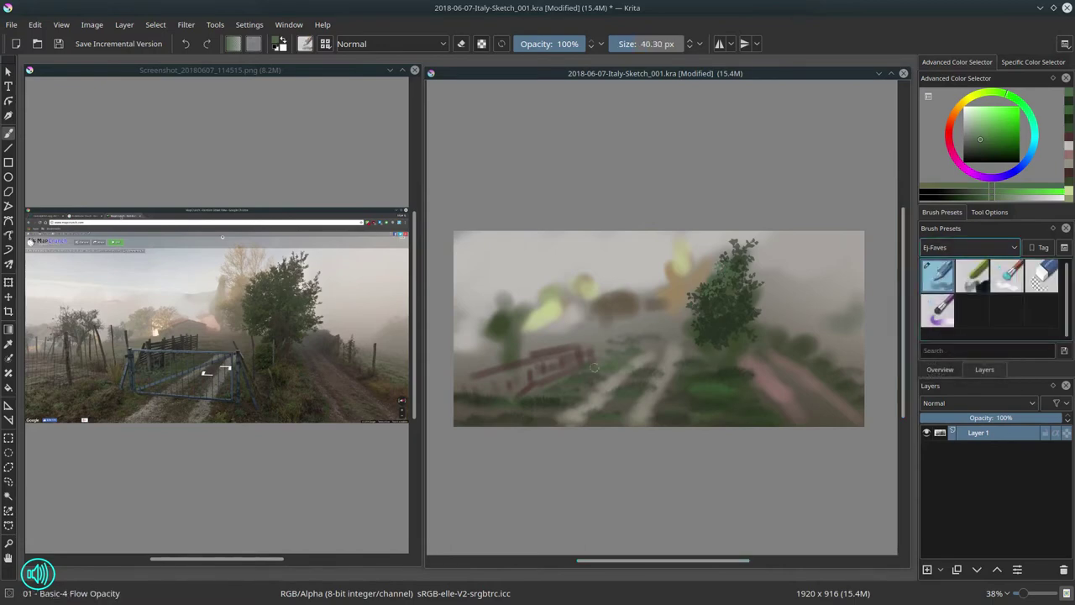
{"action": "left_click", "coordinate": [952, 136]}
{"action": "left_click", "coordinate": [982, 144]}
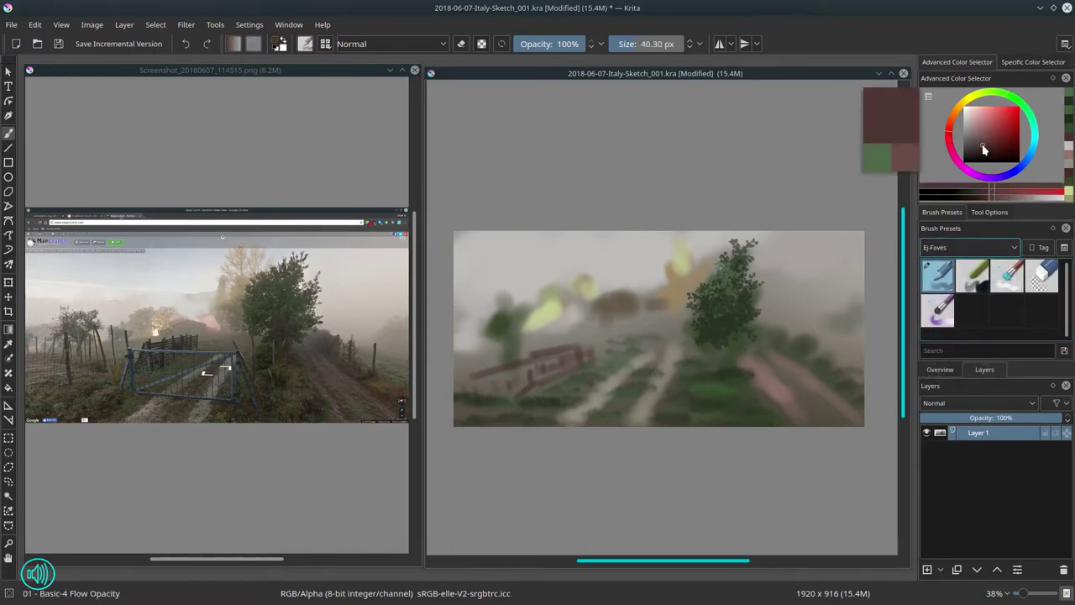
{"action": "key", "text": "bracketleft"}
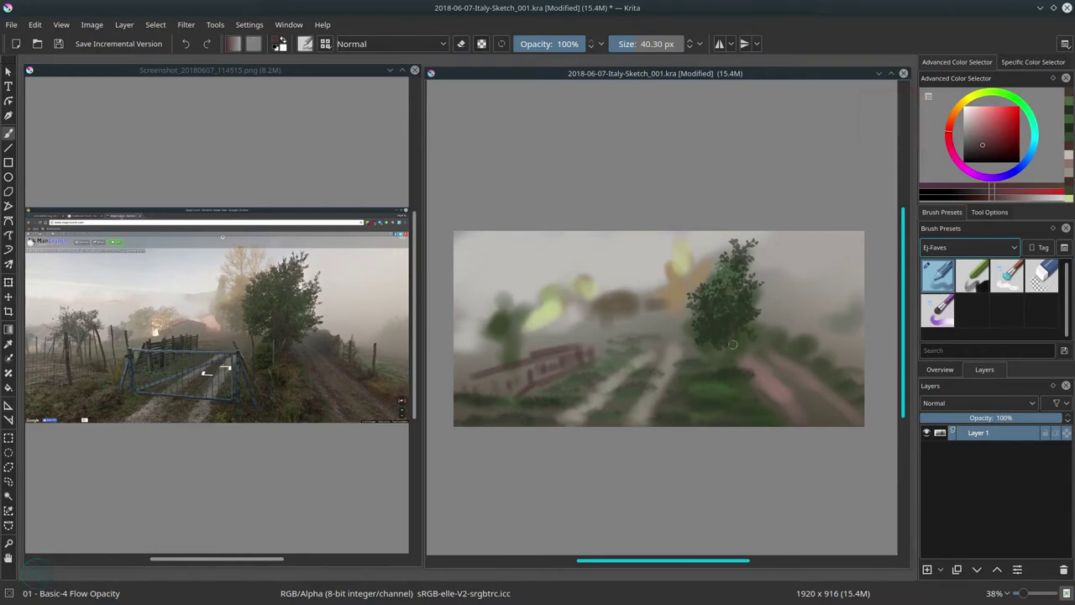
{"action": "left_click", "coordinate": [980, 151]}
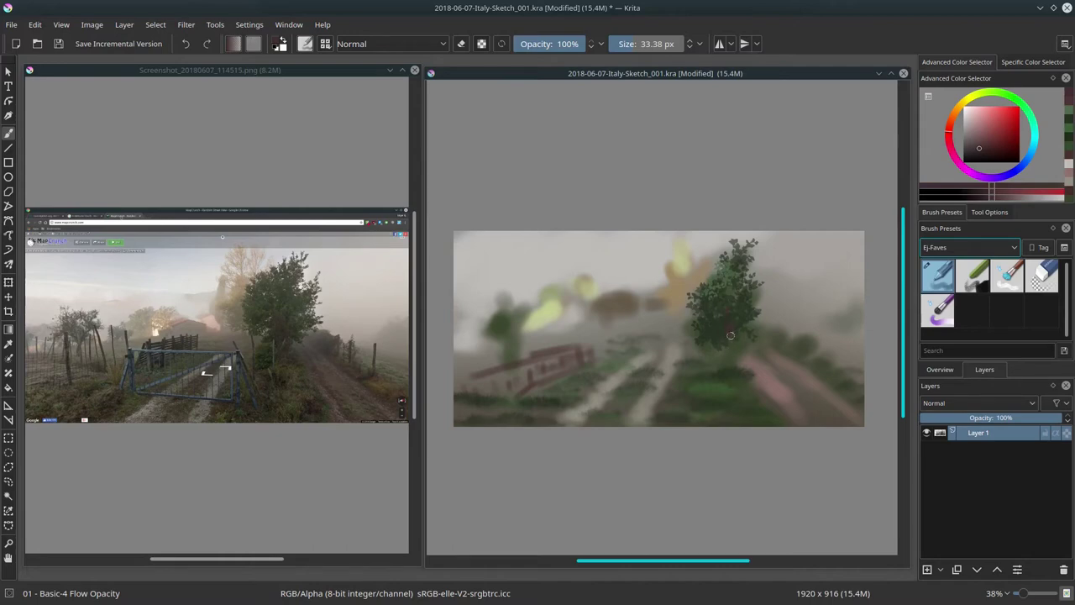
{"action": "mouse_move", "coordinate": [724, 337]}
{"action": "left_mouse_down"}
{"action": "mouse_move", "coordinate": [725, 368]}
{"action": "mouse_move", "coordinate": [727, 354]}
{"action": "left_mouse_up"}
- Paint the pale grey misty slope below the yellow bushes, and define the distant farmhouse in grey-brown with the 33.38 px brush
{"action": "left_click", "coordinate": [568, 322], "text": "ctrl"}
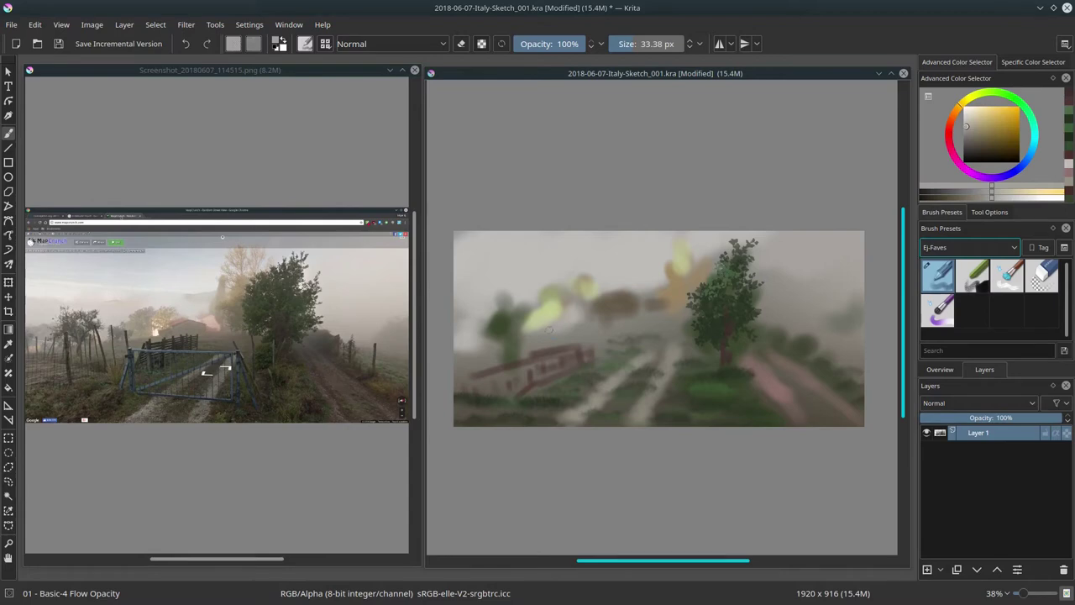
{"action": "left_click_drag", "start_coordinate": [513, 338], "coordinate": [567, 329]}
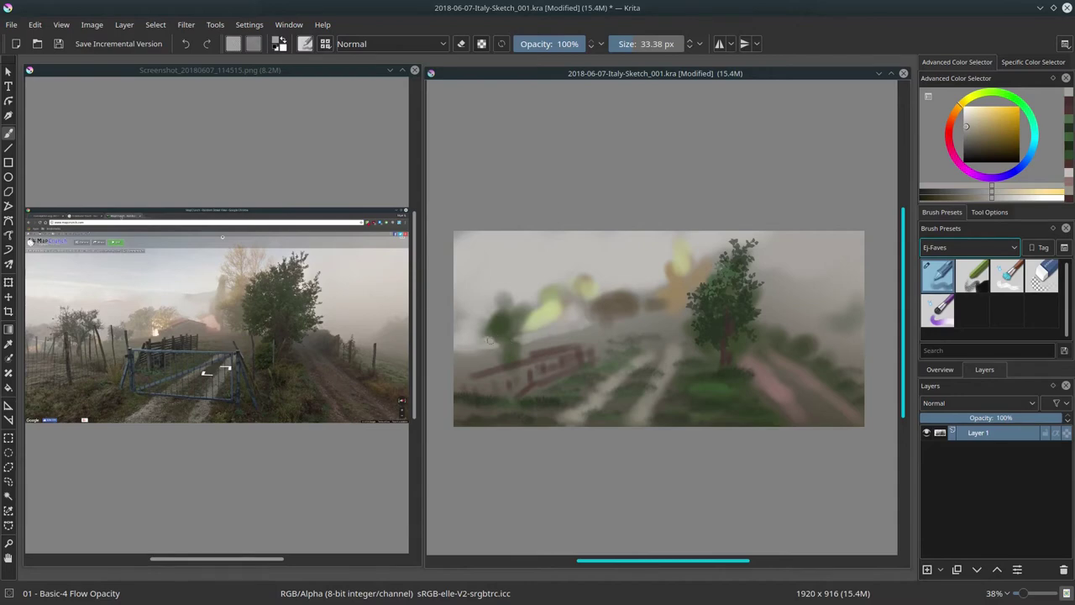
{"action": "left_click", "coordinate": [612, 304], "text": "ctrl"}
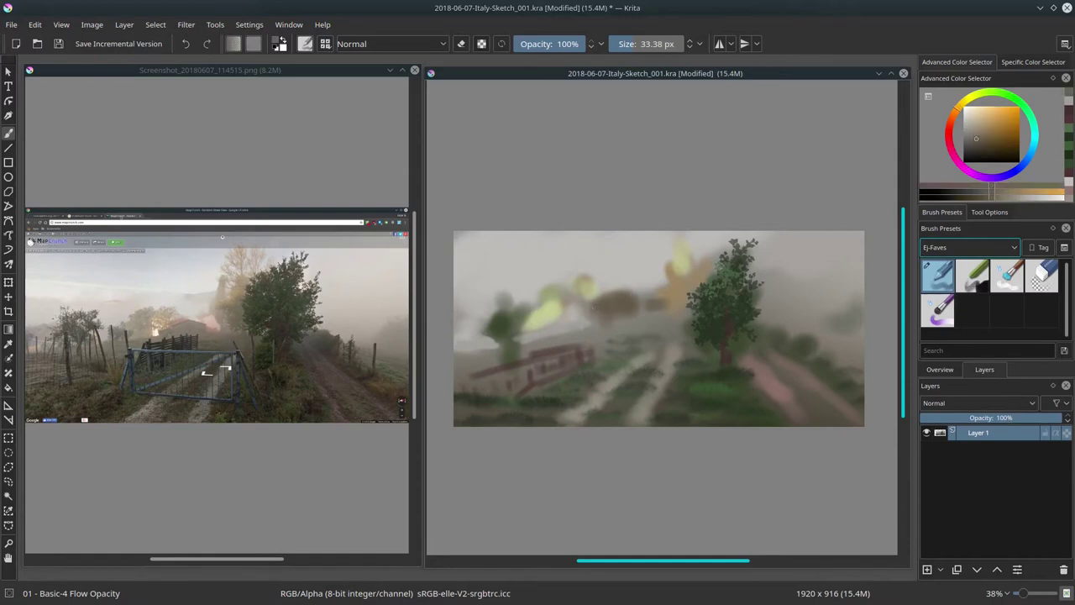
{"action": "left_click", "coordinate": [630, 315], "text": "ctrl"}
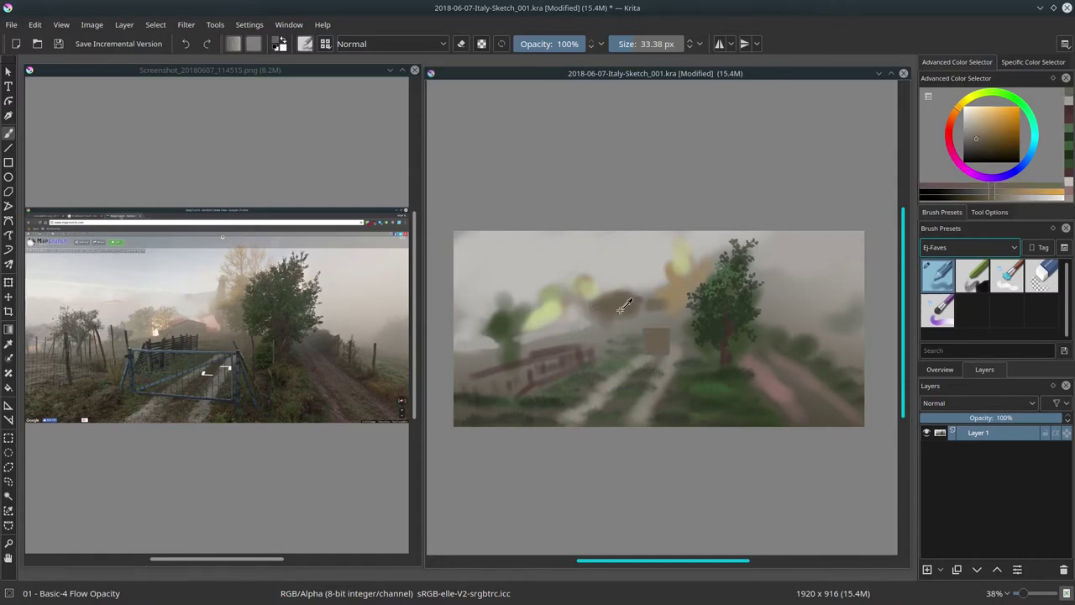
{"action": "left_click_drag", "start_coordinate": [612, 318], "coordinate": [620, 316]}
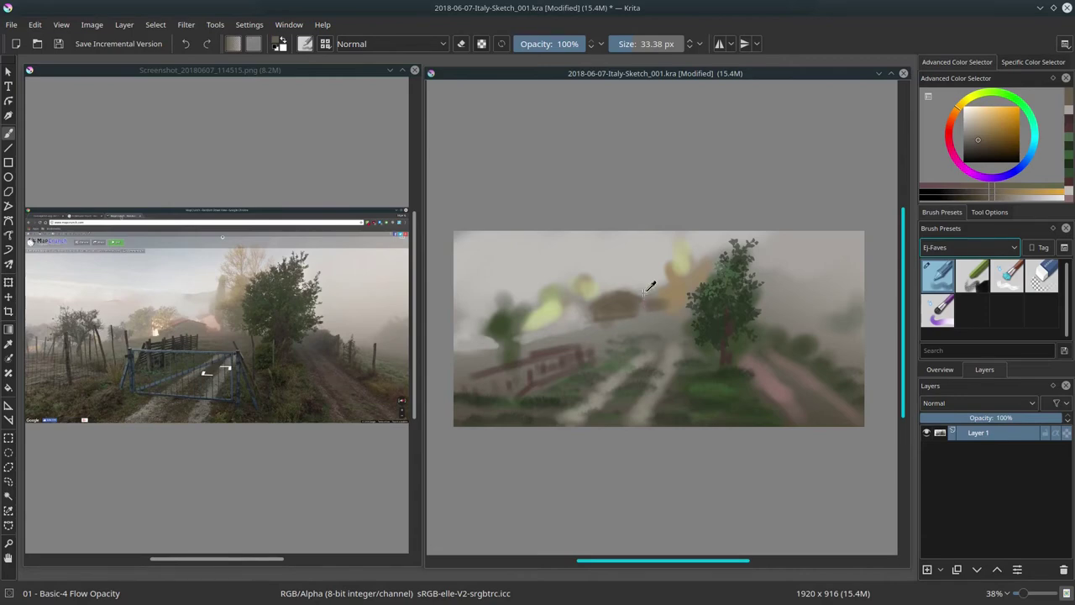
- Trim the farmhouse's roofline with the pale sky colour and refine its walls with sampled browns
{"action": "left_click", "coordinate": [648, 286], "text": "ctrl"}
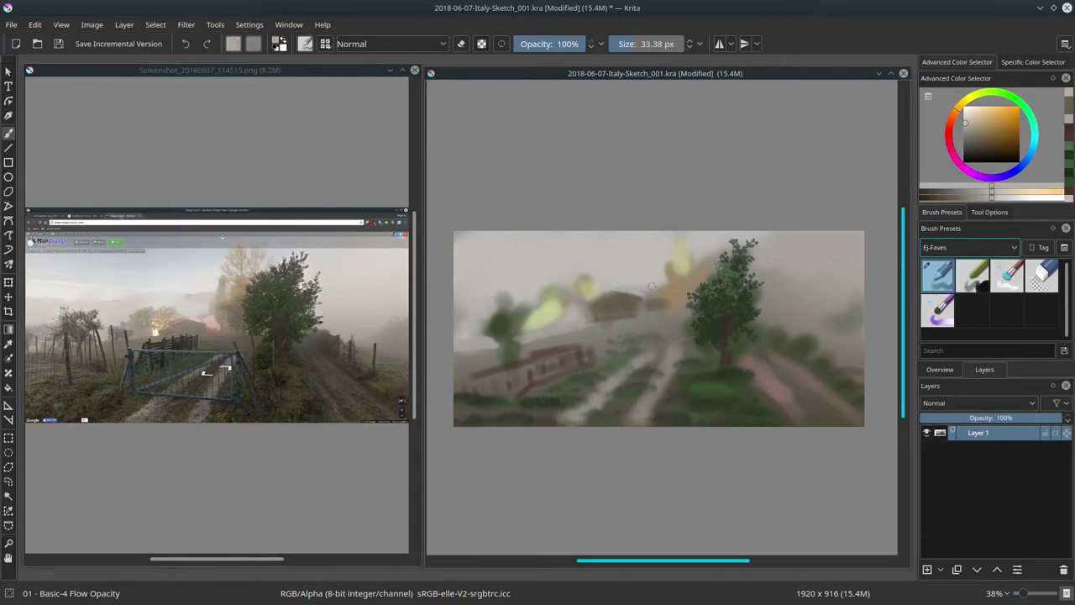
{"action": "left_click_drag", "start_coordinate": [638, 291], "coordinate": [655, 287]}
{"action": "left_click", "coordinate": [636, 300], "text": "ctrl"}
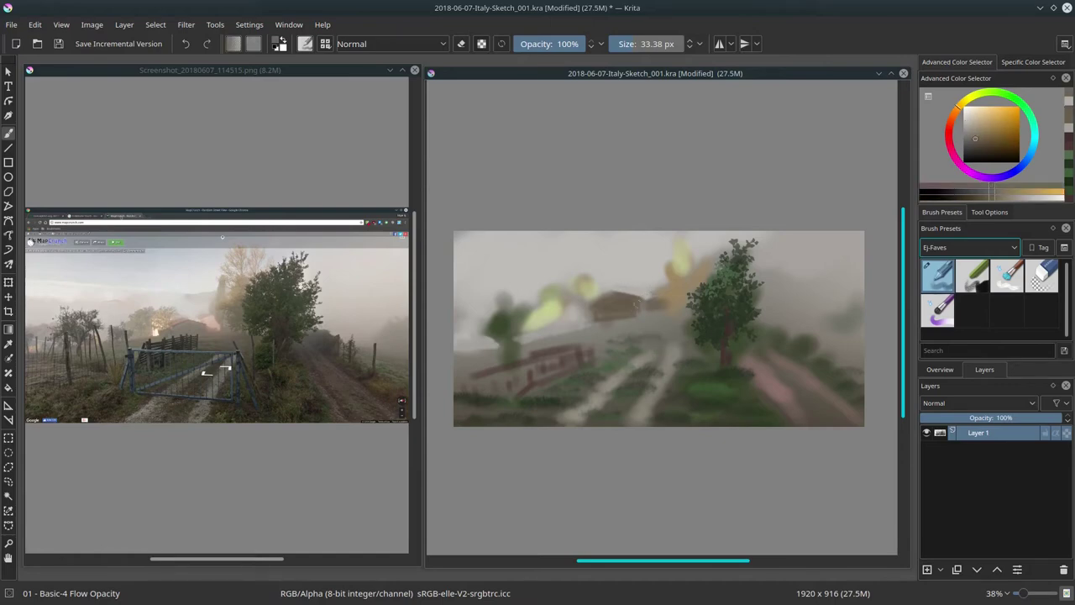
{"action": "left_click", "coordinate": [628, 314], "text": "ctrl"}
{"action": "left_click", "coordinate": [624, 311]}
{"action": "left_click", "coordinate": [626, 317], "text": "ctrl"}
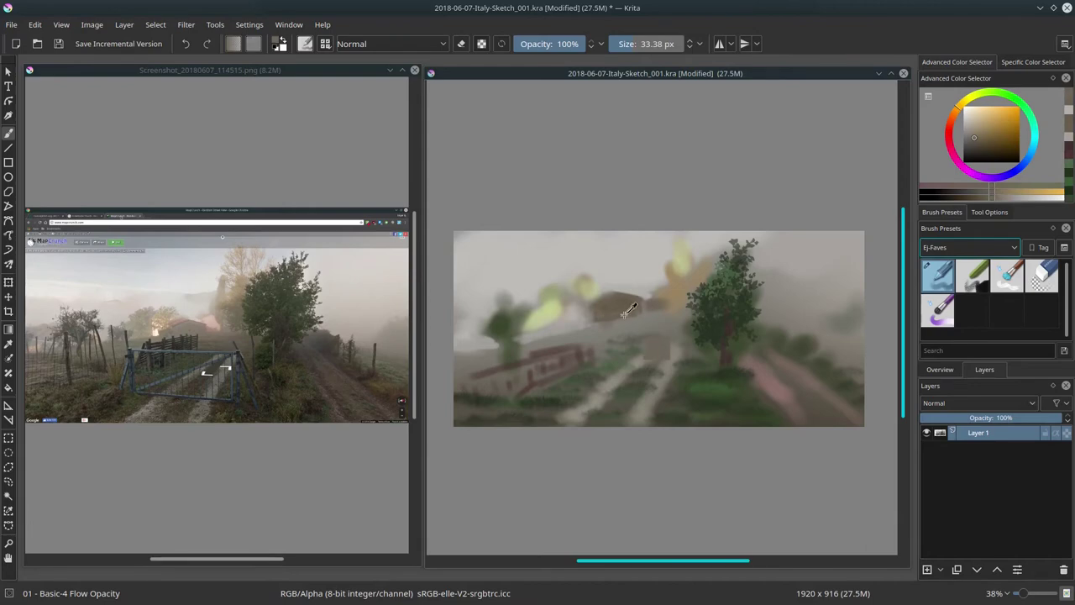
- Paint lighter grey-brown over the farmhouse's wall and base at 41.94 px, blending it into the misty hill
{"action": "left_click", "coordinate": [630, 313], "text": "ctrl"}
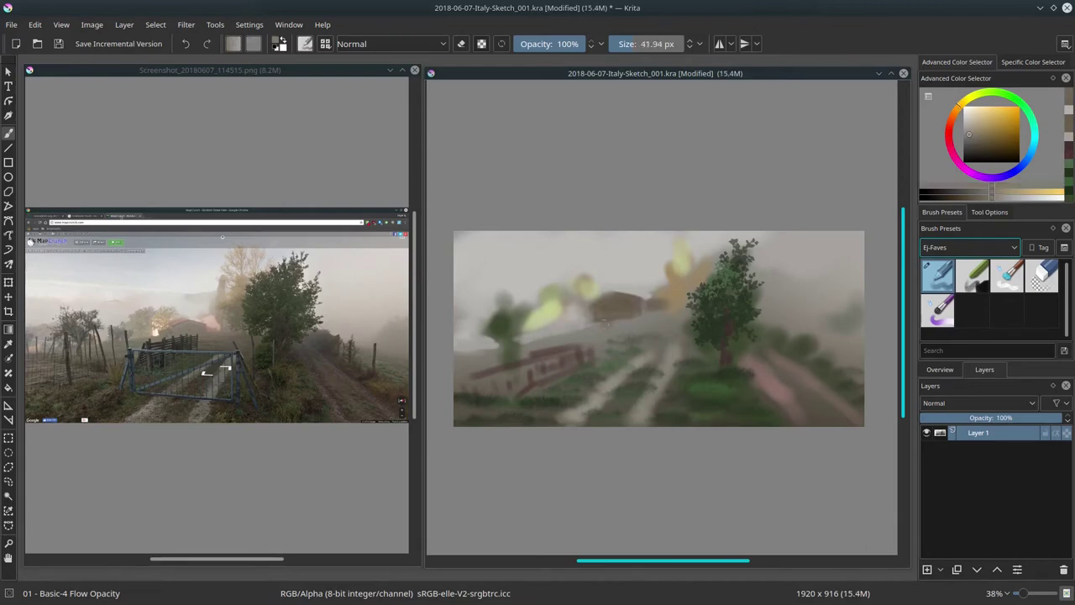
{"action": "left_click", "coordinate": [605, 324]}
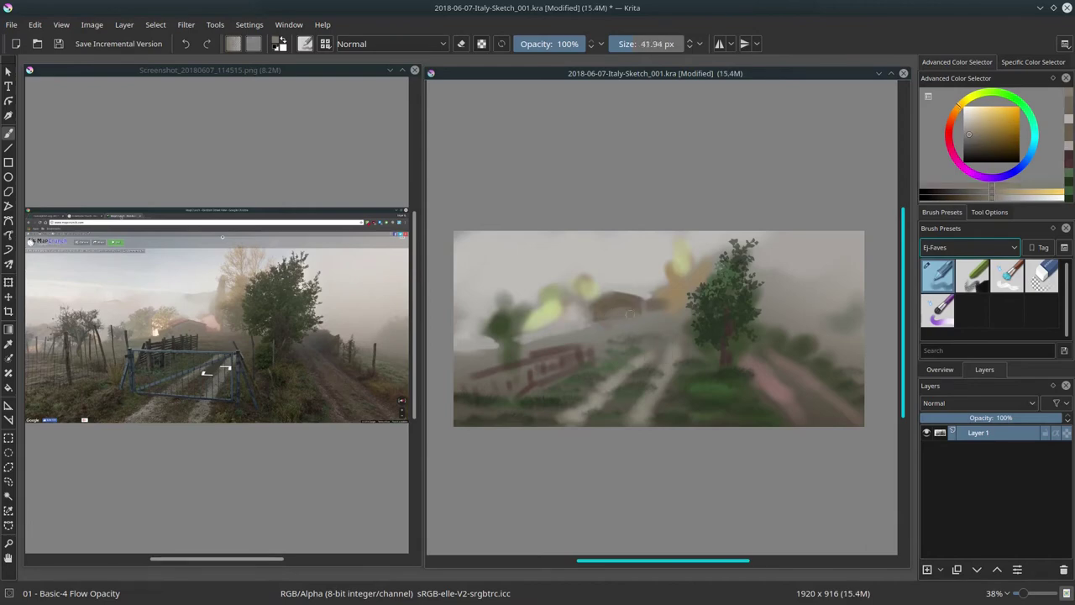
{"action": "left_click_drag", "start_coordinate": [630, 314], "coordinate": [602, 321]}
{"action": "left_click", "coordinate": [609, 368], "text": "ctrl"}
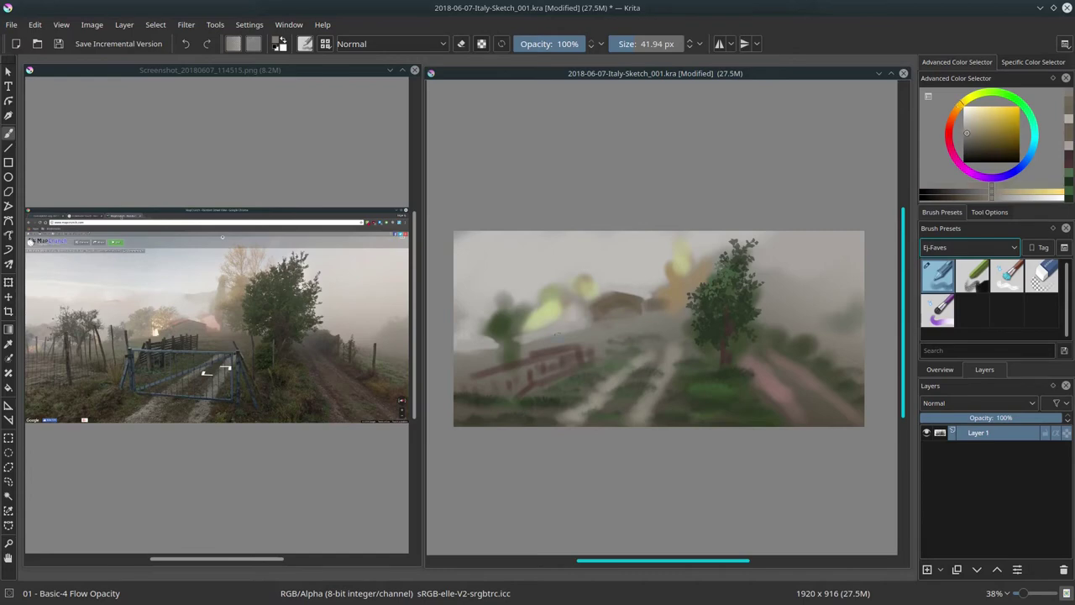
{"action": "left_click", "coordinate": [593, 322]}
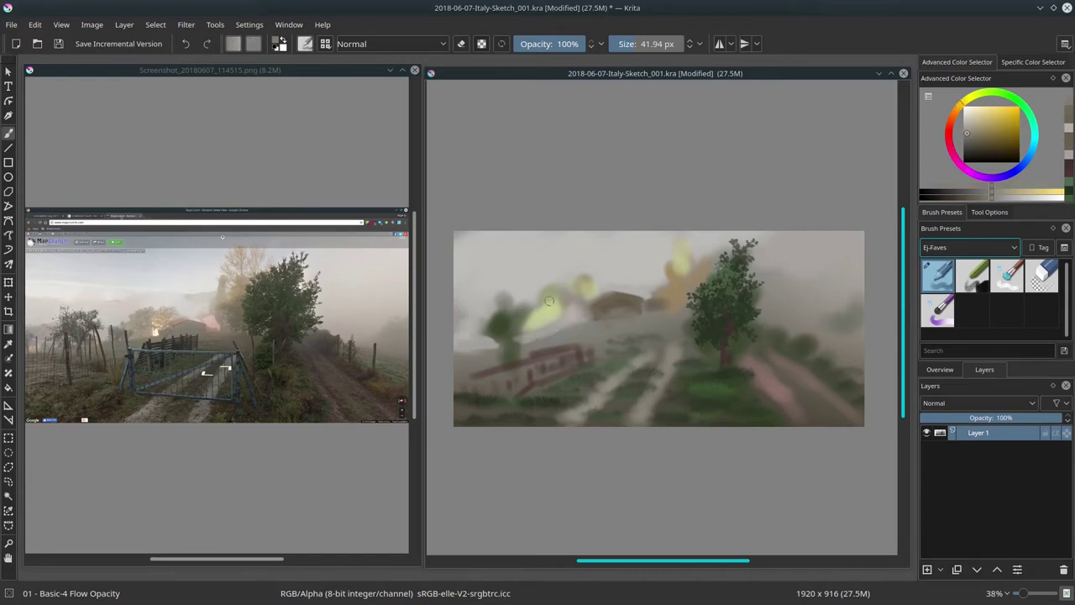
- Highlight the farmhouse's roof edge in pale pink with the brush at 27.64 px
{"action": "left_click", "coordinate": [608, 293], "text": "ctrl"}
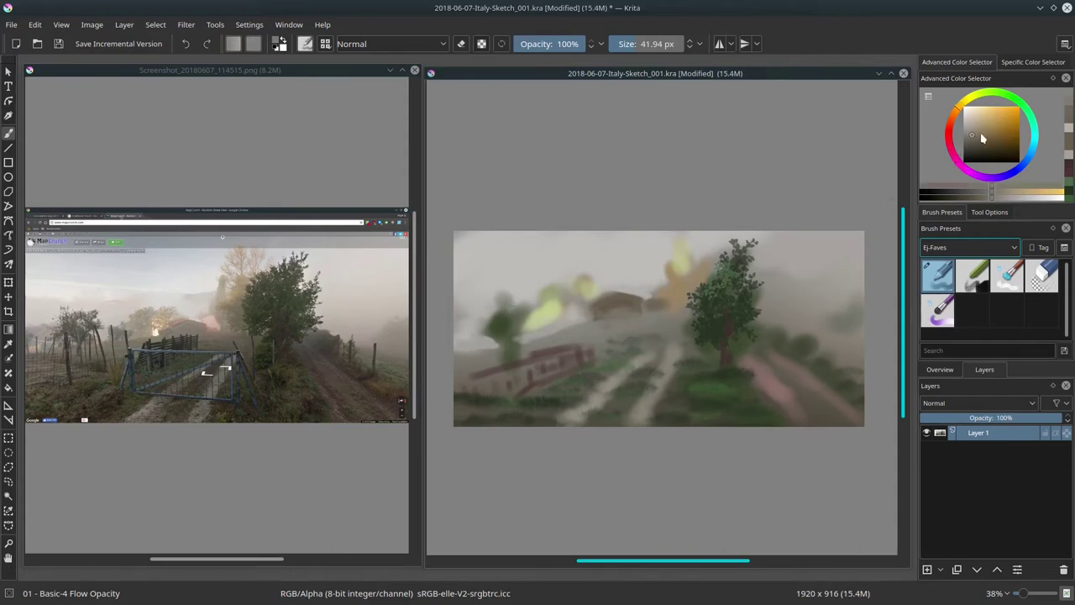
{"action": "left_click", "coordinate": [951, 123]}
{"action": "left_click", "coordinate": [978, 118]}
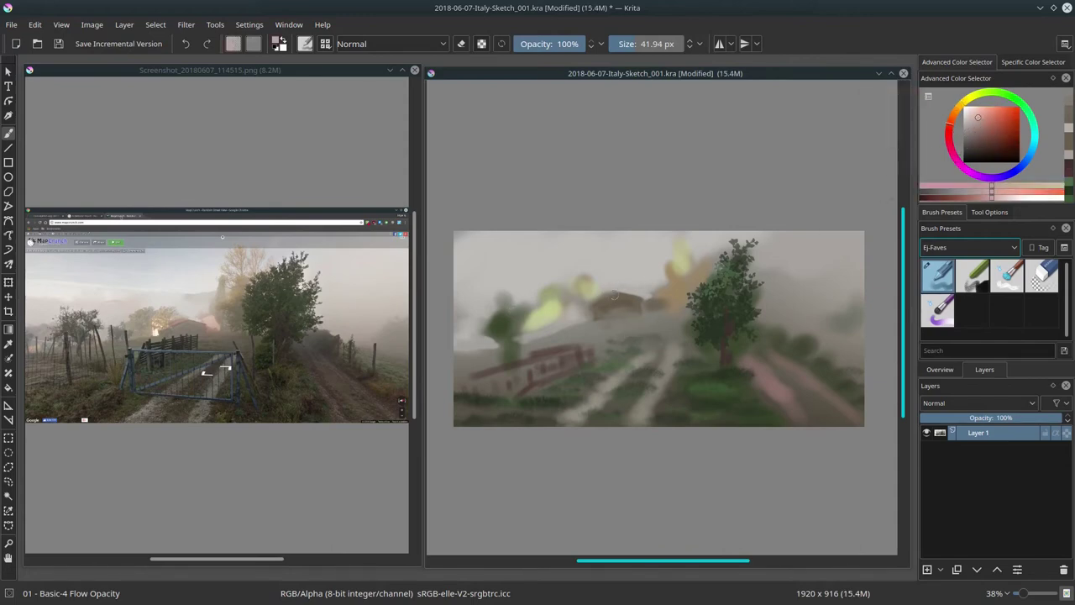
{"action": "left_click_drag", "start_coordinate": [613, 300], "coordinate": [605, 300], "text": "shift"}
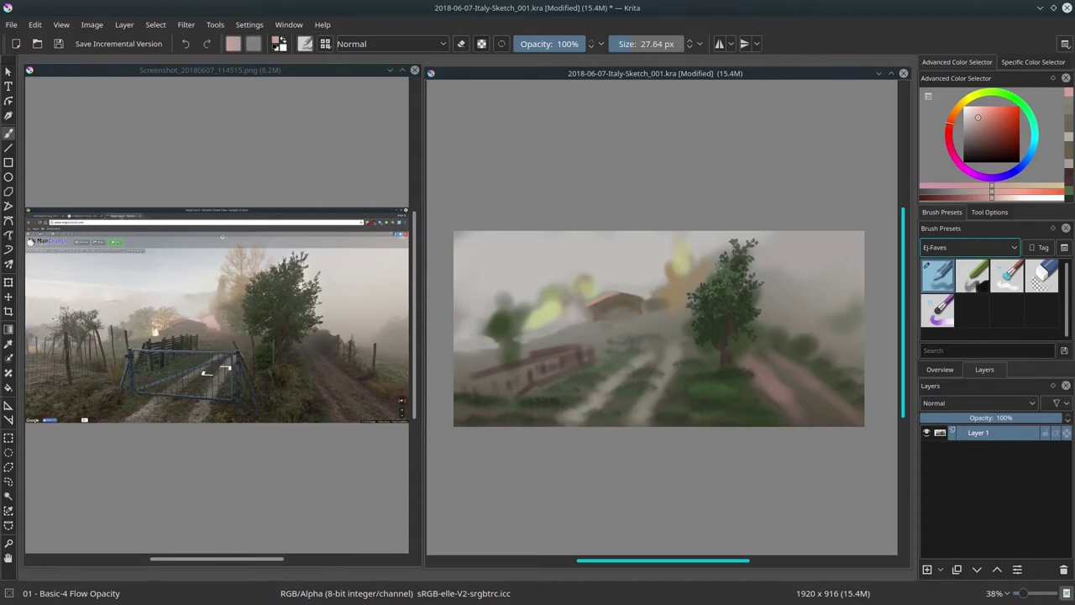
- Paint a small grey tree in front of the yellow bush, and touch up the misty ground towards the farmhouse with sampled greys
{"action": "left_click", "coordinate": [599, 365], "text": "ctrl"}
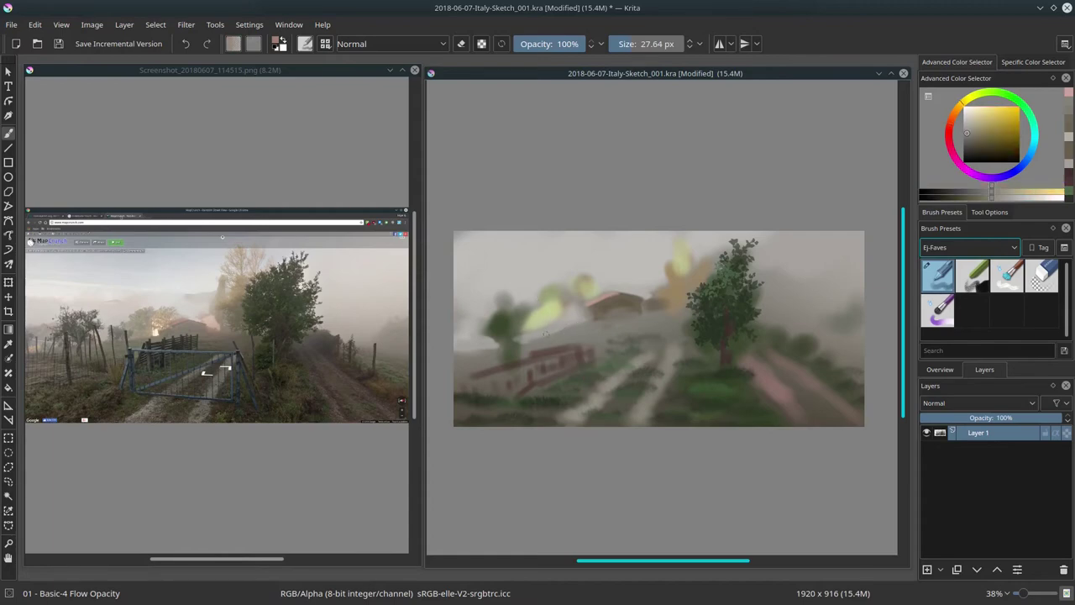
{"action": "left_click_drag", "start_coordinate": [544, 334], "coordinate": [545, 317]}
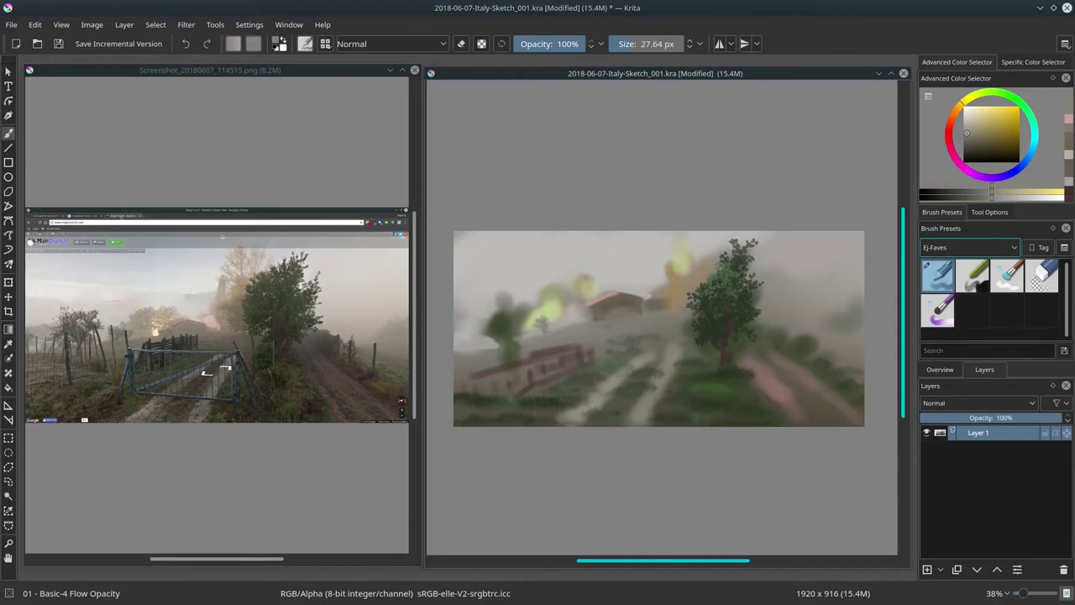
{"action": "left_click", "coordinate": [570, 331], "text": "ctrl"}
{"action": "left_click_drag", "start_coordinate": [564, 326], "coordinate": [632, 324]}
{"action": "left_click", "coordinate": [576, 327], "text": "ctrl"}
{"action": "left_click", "coordinate": [635, 321], "text": "ctrl"}
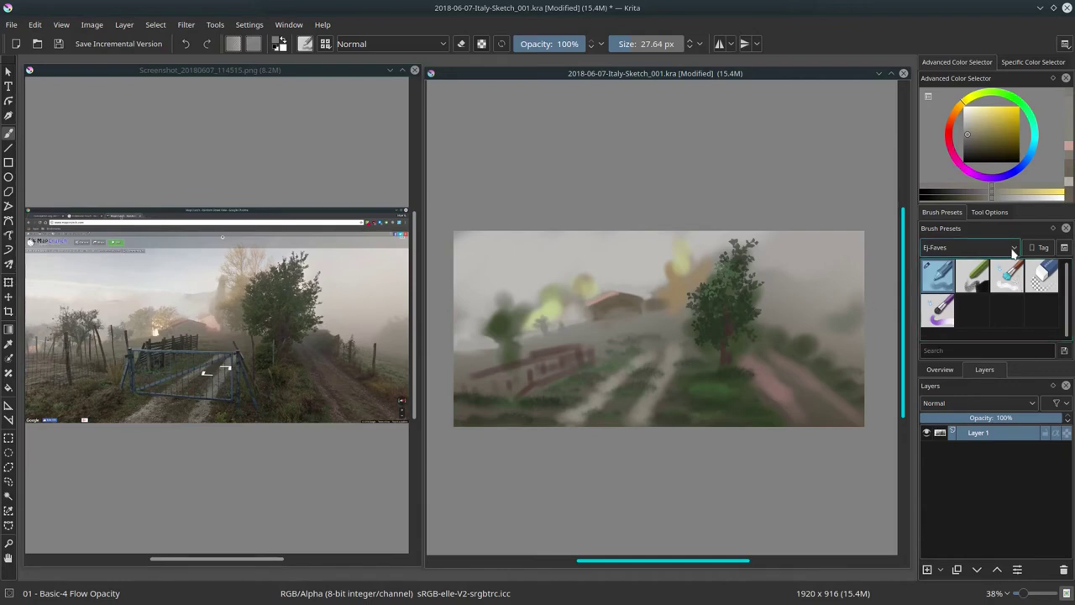
- Stamp faint distant mountains behind the farmhouse and bushes with the Nature-Speed-Paint preset Stamp Mountains Distant at 360 px
{"action": "left_click", "coordinate": [1014, 251]}
{"action": "left_click", "coordinate": [970, 350]}
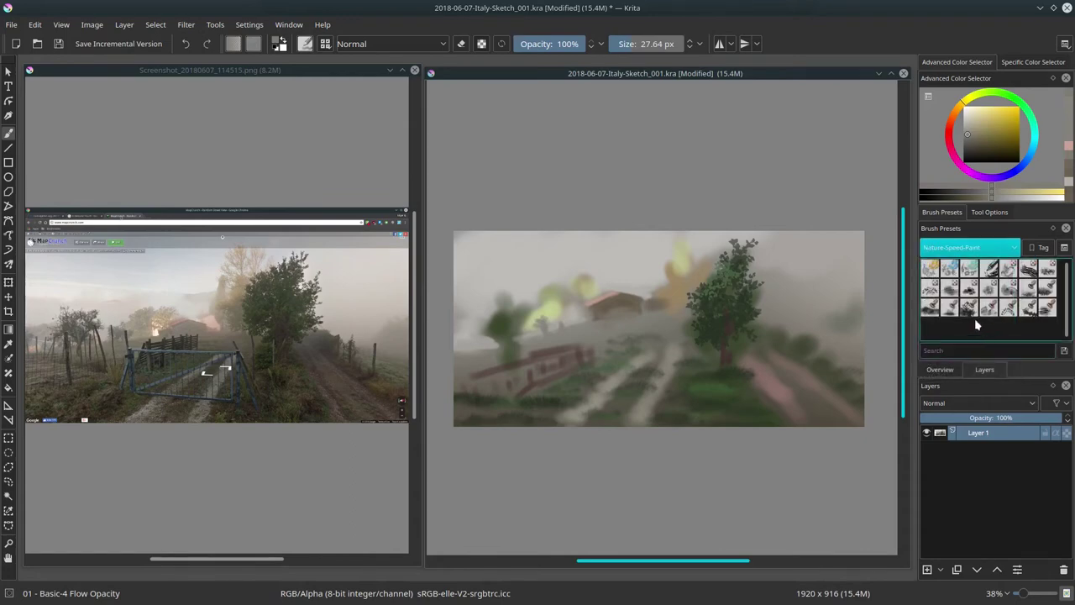
{"action": "left_click", "coordinate": [930, 307]}
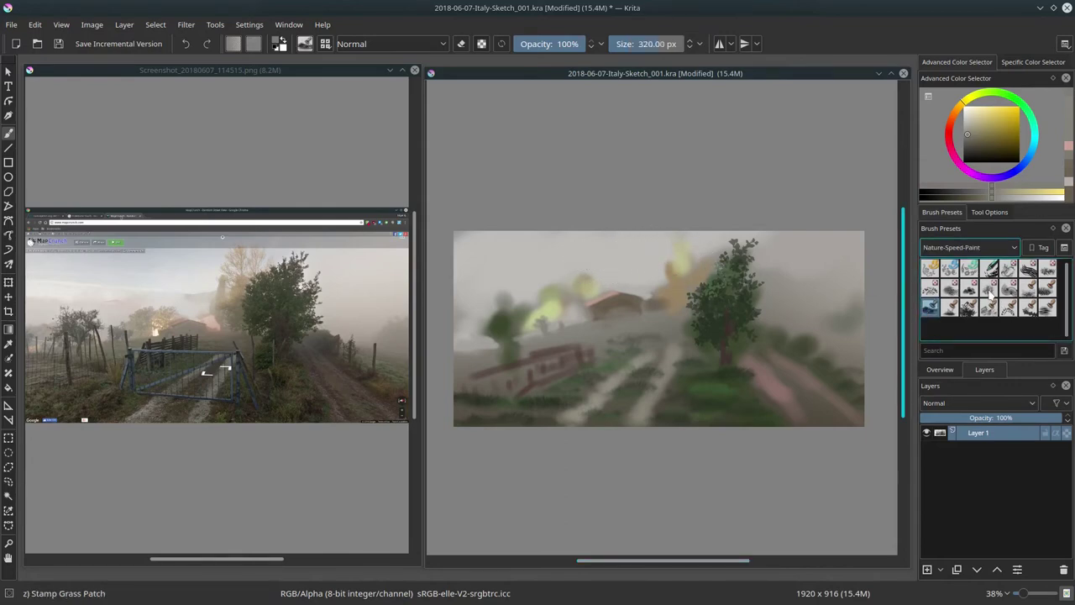
{"action": "left_click", "coordinate": [989, 289]}
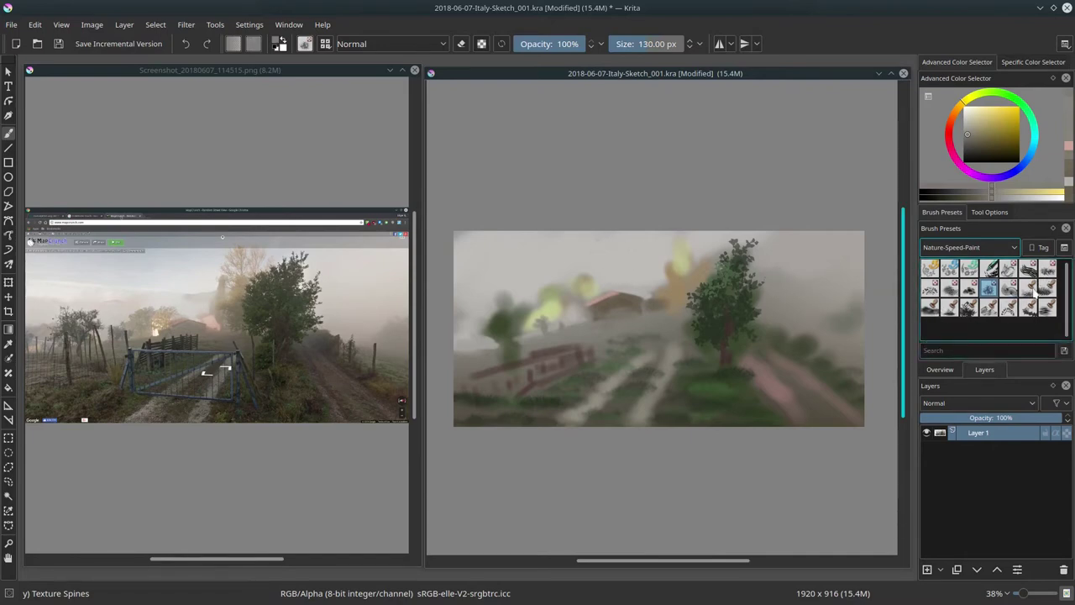
{"action": "left_click", "coordinate": [989, 307]}
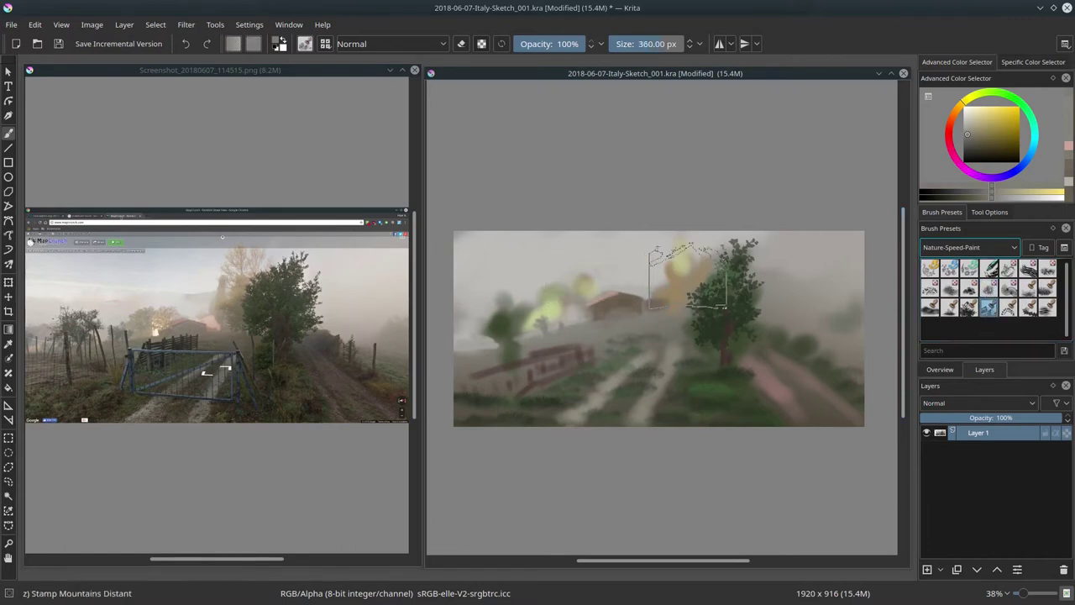
{"action": "left_click_drag", "start_coordinate": [636, 275], "coordinate": [530, 279]}
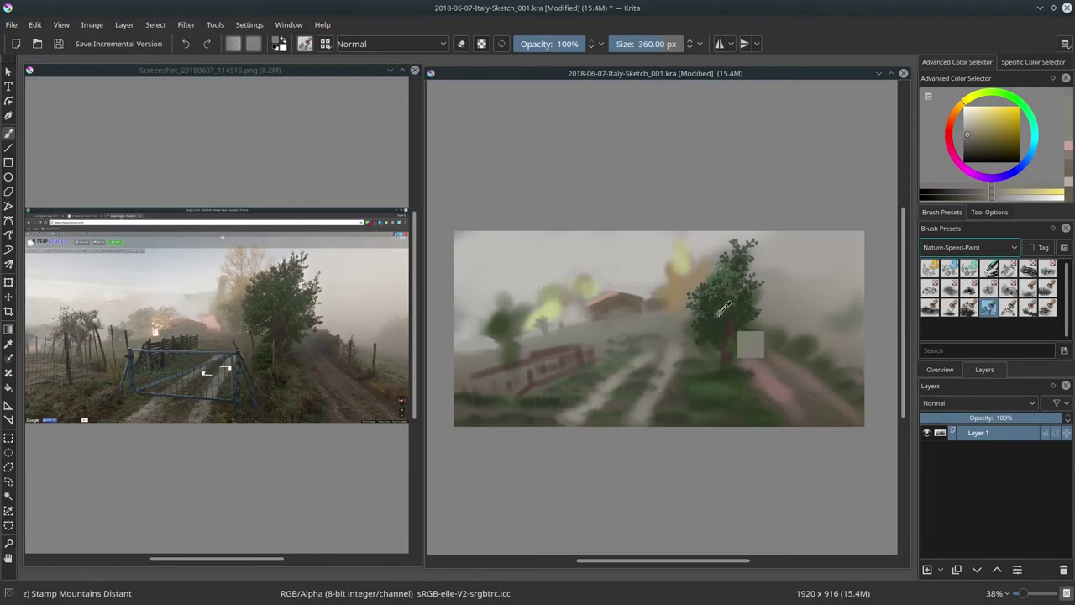
- Paint light blue across the upper sky with Ej-Faves preset Basic-4 Flow Opacity at 83.47 px, and soften it with Blender Textured Soft
{"action": "left_click", "coordinate": [954, 252]}
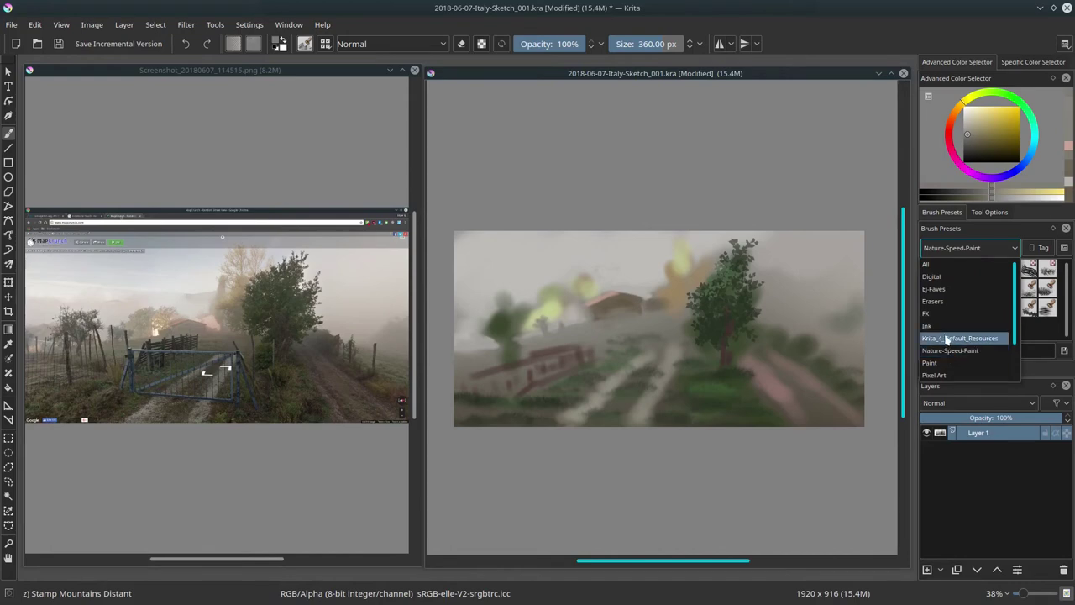
{"action": "left_click", "coordinate": [941, 289]}
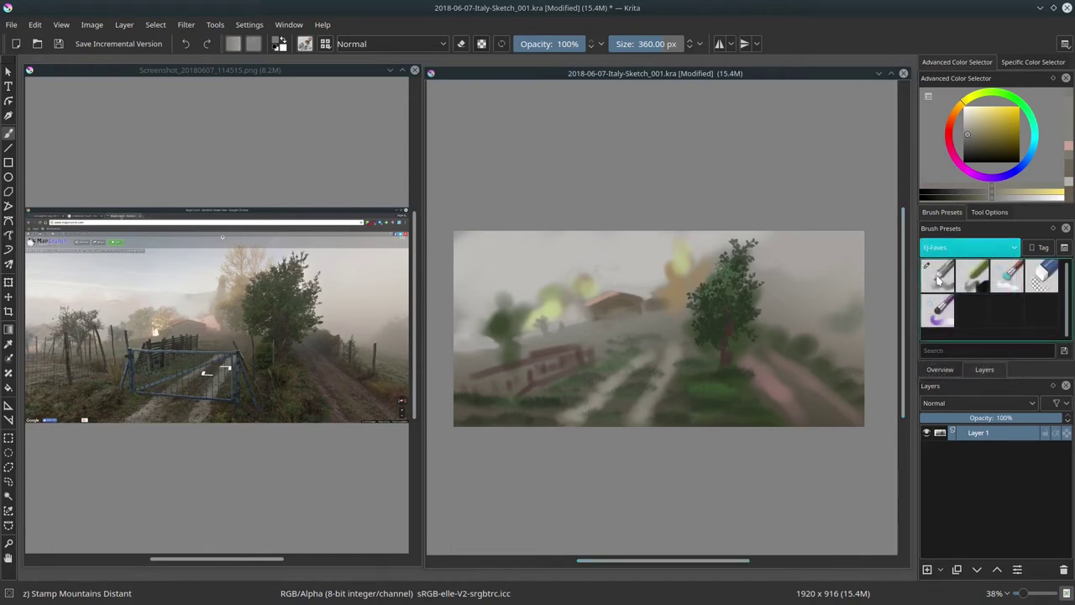
{"action": "left_click", "coordinate": [940, 277]}
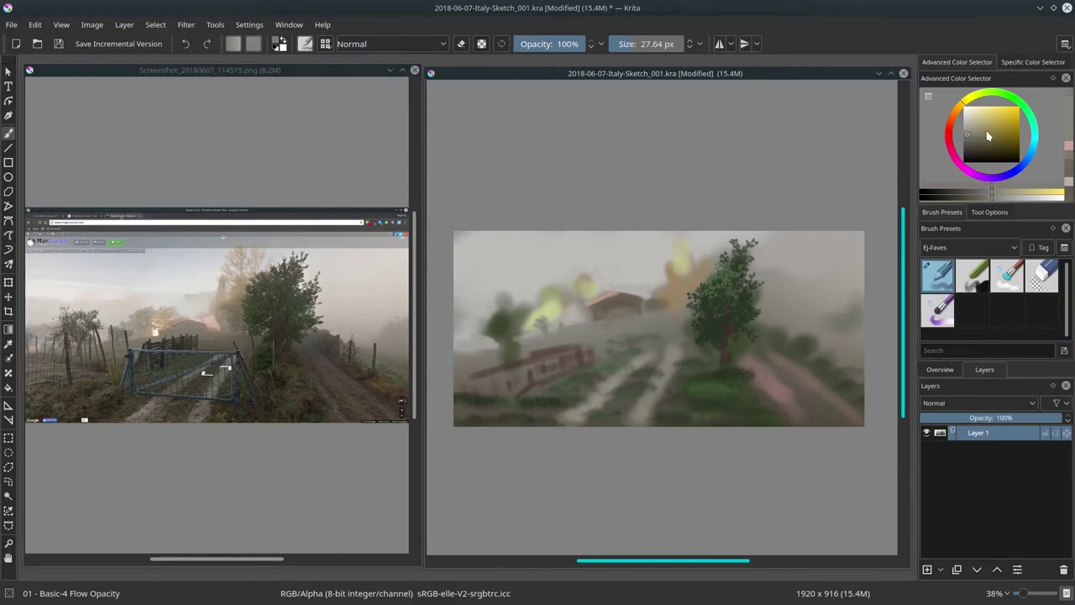
{"action": "left_click", "coordinate": [1034, 157]}
{"action": "left_click", "coordinate": [975, 122]}
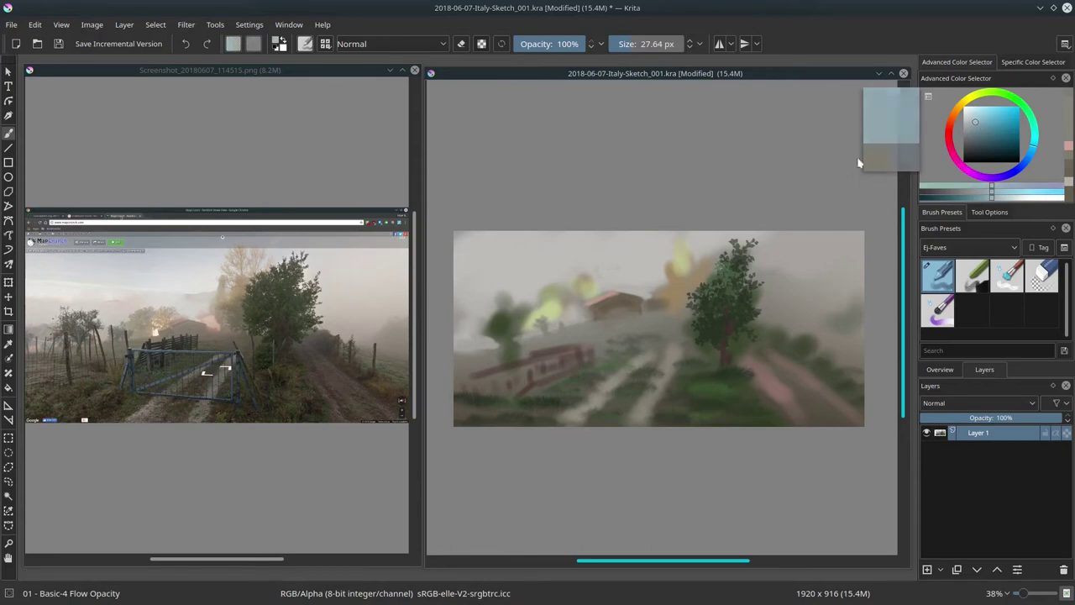
{"action": "left_click_drag", "start_coordinate": [639, 275], "coordinate": [668, 275], "text": "shift"}
{"action": "mouse_move", "coordinate": [518, 255]}
{"action": "left_mouse_down"}
{"action": "mouse_move", "coordinate": [460, 256]}
{"action": "mouse_move", "coordinate": [577, 248]}
{"action": "mouse_move", "coordinate": [470, 244]}
{"action": "mouse_move", "coordinate": [586, 240]}
{"action": "mouse_move", "coordinate": [448, 238]}
{"action": "mouse_move", "coordinate": [554, 231]}
{"action": "mouse_move", "coordinate": [458, 227]}
{"action": "mouse_move", "coordinate": [682, 230]}
{"action": "mouse_move", "coordinate": [575, 239]}
{"action": "mouse_move", "coordinate": [713, 233]}
{"action": "left_mouse_up"}
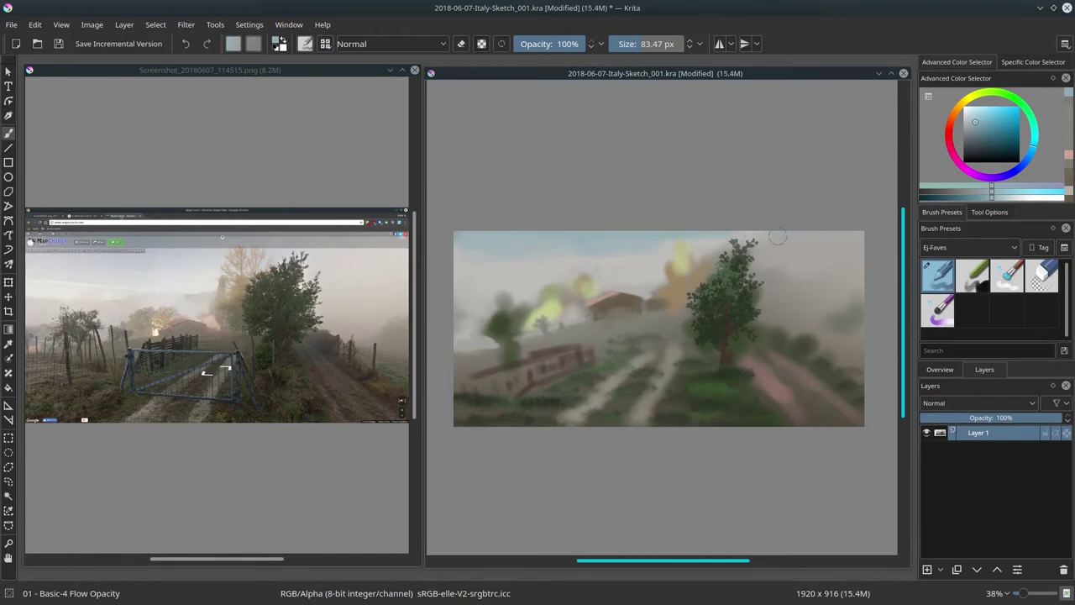
{"action": "key", "text": "/"}
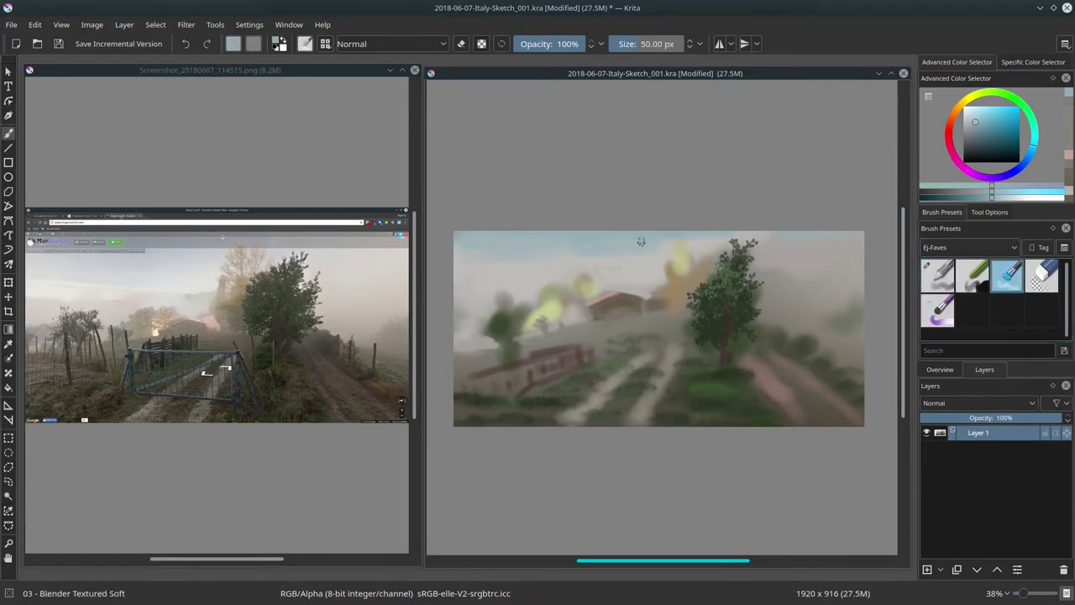
{"action": "left_click_drag", "start_coordinate": [641, 242], "coordinate": [655, 242], "text": "shift"}
- Paint thin dark brown fence posts to the right of the lane with Basic-4 Flow Opacity at 23.01 px
{"action": "left_click", "coordinate": [939, 277]}
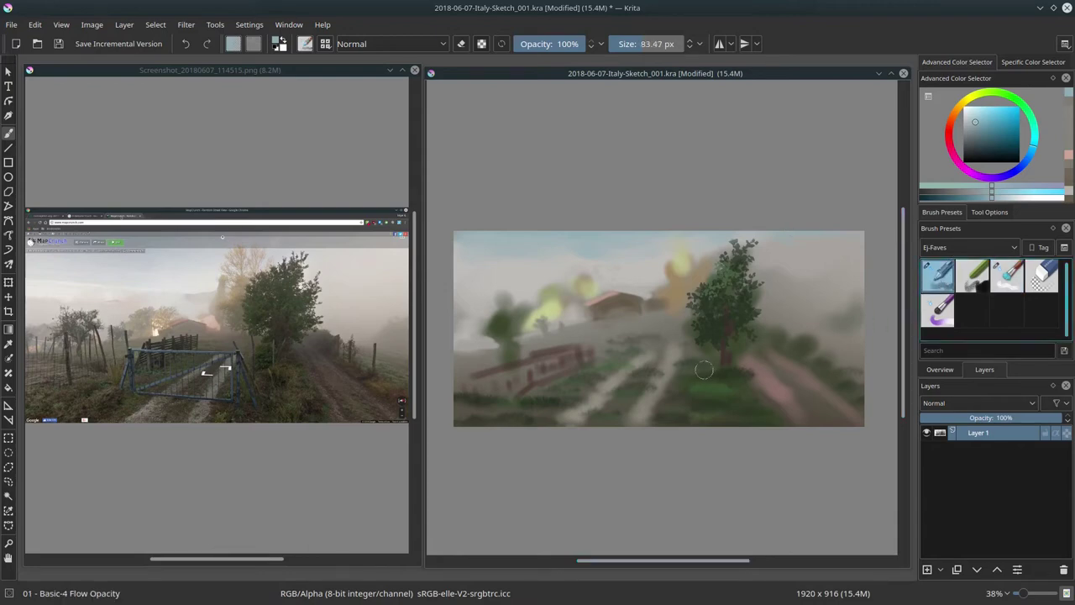
{"action": "left_click_drag", "start_coordinate": [713, 386], "coordinate": [706, 386], "text": "shift"}
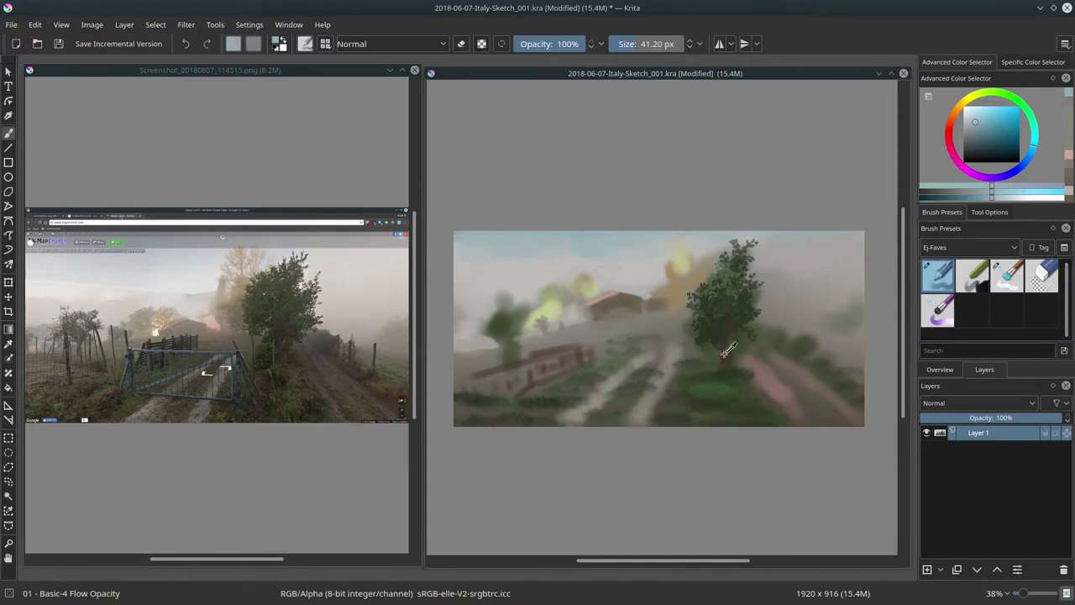
{"action": "left_click", "coordinate": [753, 384], "text": "ctrl"}
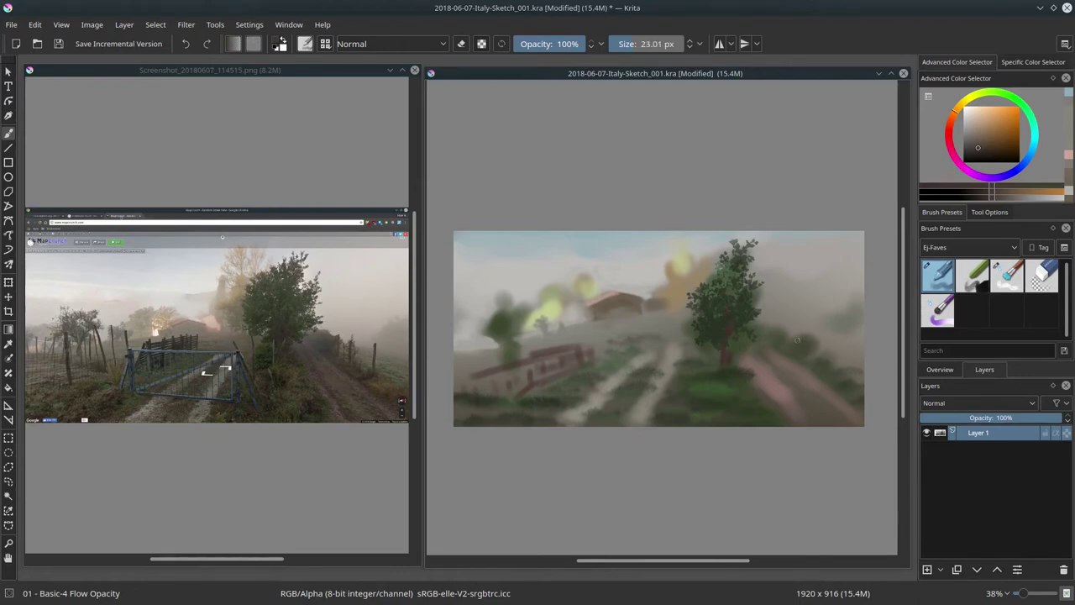
{"action": "left_click_drag", "start_coordinate": [797, 340], "coordinate": [799, 342]}
{"action": "left_click_drag", "start_coordinate": [836, 356], "coordinate": [835, 376]}
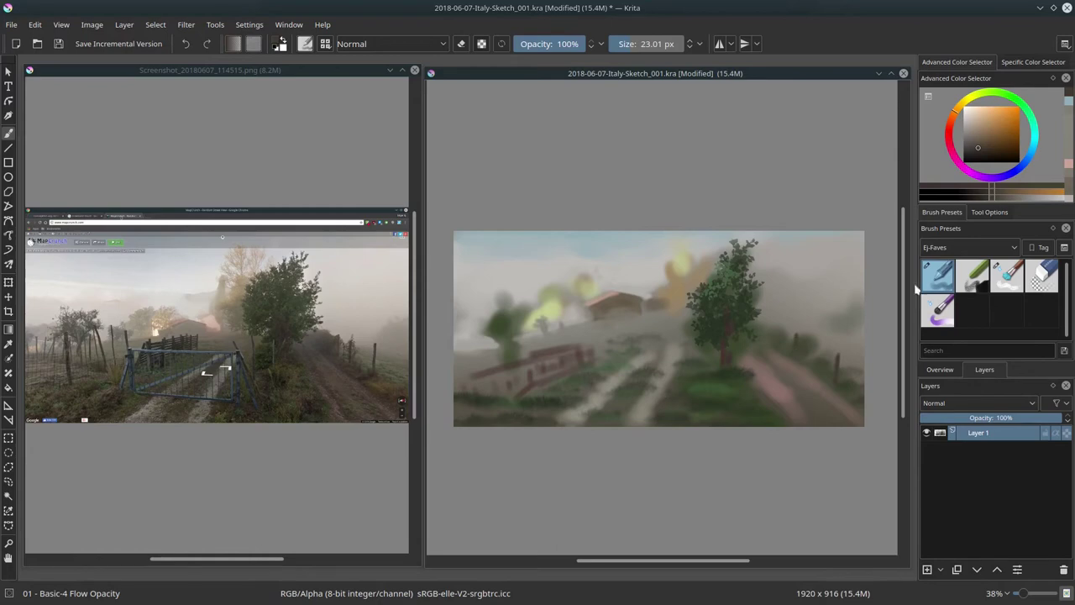
- Stamp dark and lighter green foliage on the small tree behind the fence with Nature-Speed-Paint preset Stamp Leaves at 156.92 and 126.25 px
{"action": "left_click", "coordinate": [966, 247]}
{"action": "left_click", "coordinate": [972, 353]}
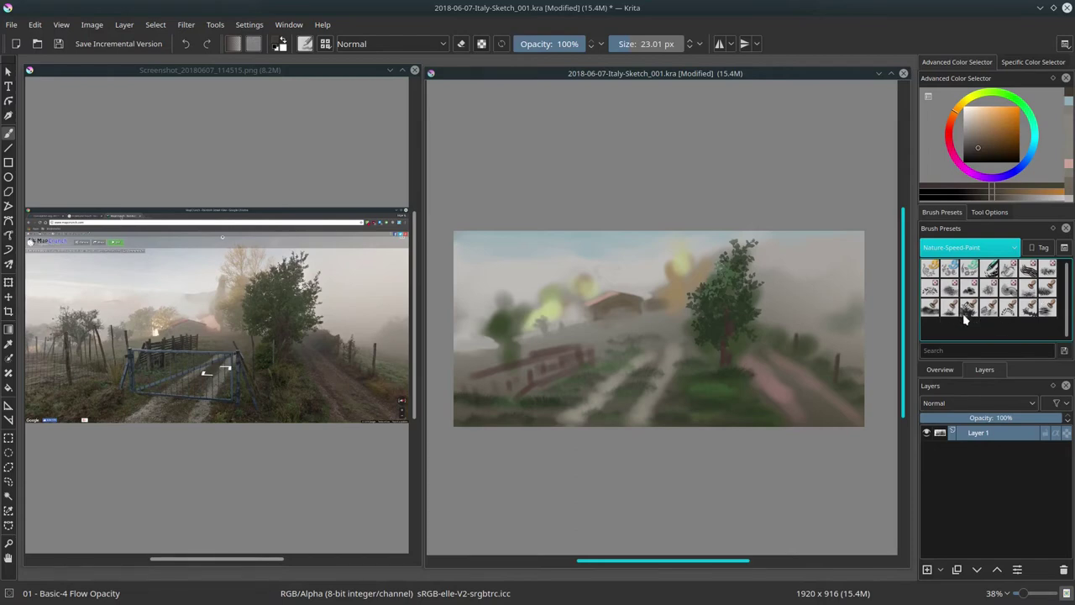
{"action": "left_click", "coordinate": [968, 308]}
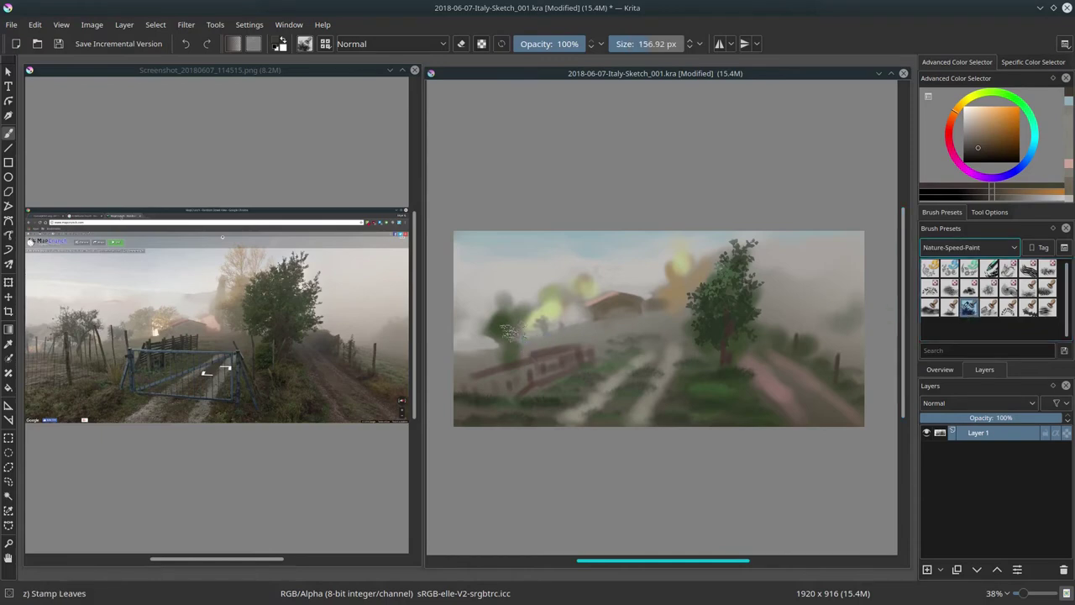
{"action": "left_click", "coordinate": [727, 328], "text": "ctrl"}
{"action": "key", "text": "ctrl+z"}
{"action": "key", "text": "ctrl+z"}
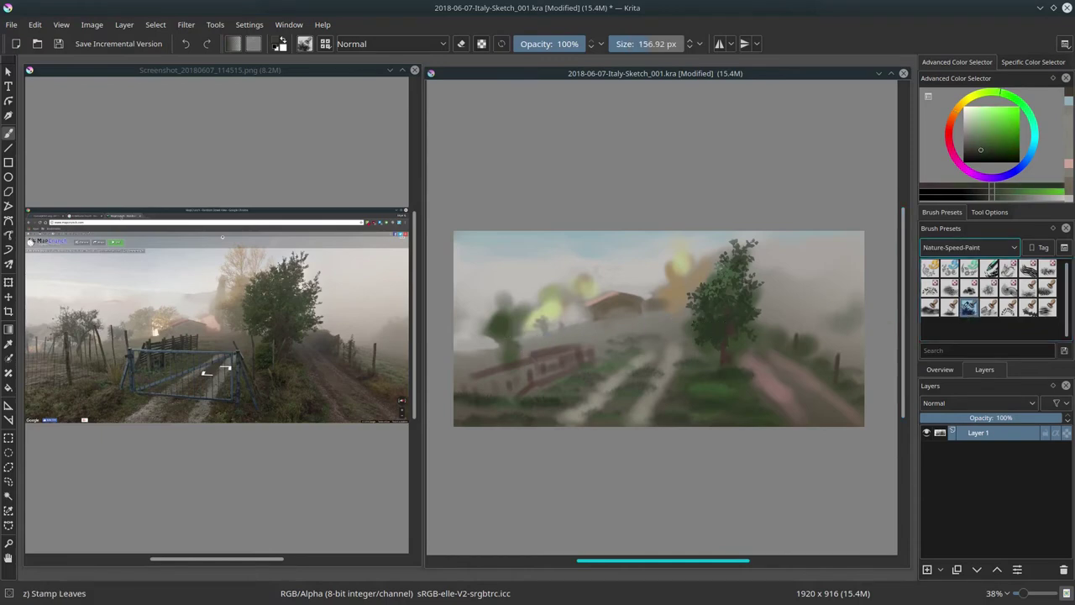
{"action": "left_click", "coordinate": [976, 150]}
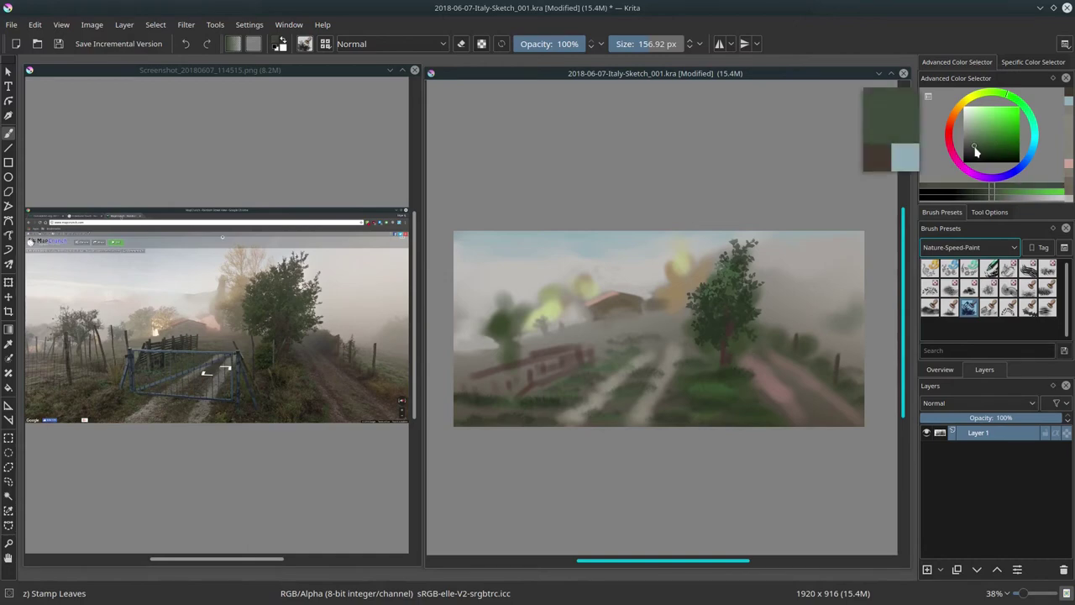
{"action": "left_click", "coordinate": [508, 344]}
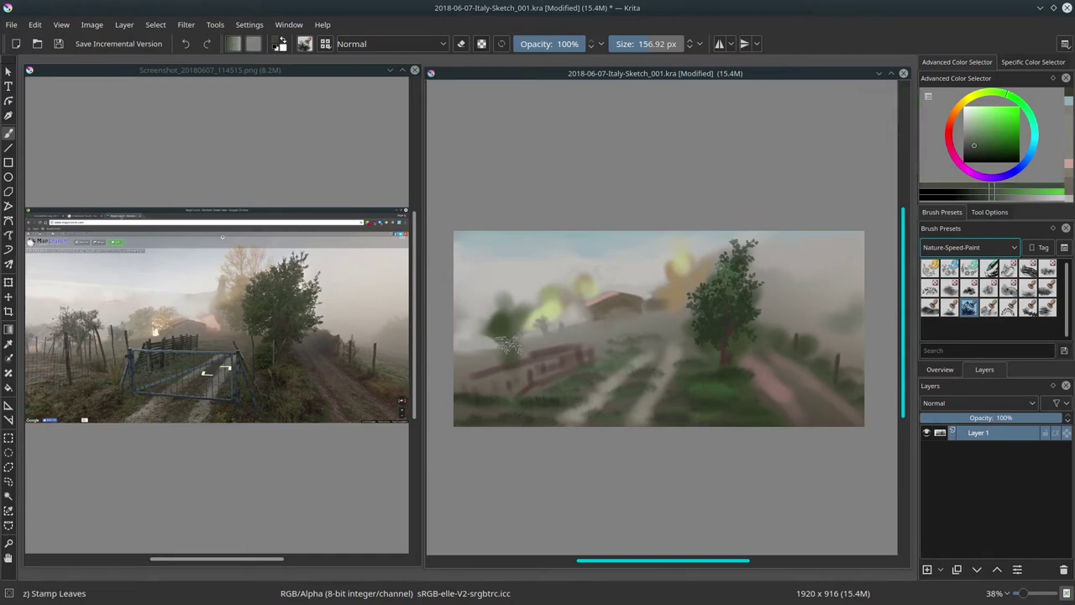
{"action": "mouse_move", "coordinate": [508, 345]}
{"action": "left_mouse_down"}
{"action": "mouse_move", "coordinate": [484, 328]}
{"action": "mouse_move", "coordinate": [514, 302]}
{"action": "mouse_move", "coordinate": [494, 328]}
{"action": "mouse_move", "coordinate": [483, 324]}
{"action": "mouse_move", "coordinate": [522, 305]}
{"action": "mouse_move", "coordinate": [522, 327]}
{"action": "mouse_move", "coordinate": [544, 305]}
{"action": "mouse_move", "coordinate": [516, 347]}
{"action": "mouse_move", "coordinate": [516, 329]}
{"action": "mouse_move", "coordinate": [508, 334]}
{"action": "mouse_move", "coordinate": [537, 325]}
{"action": "mouse_move", "coordinate": [531, 334]}
{"action": "mouse_move", "coordinate": [535, 325]}
{"action": "mouse_move", "coordinate": [491, 324]}
{"action": "left_mouse_up"}
{"action": "left_click", "coordinate": [971, 136]}
{"action": "left_click", "coordinate": [495, 313]}
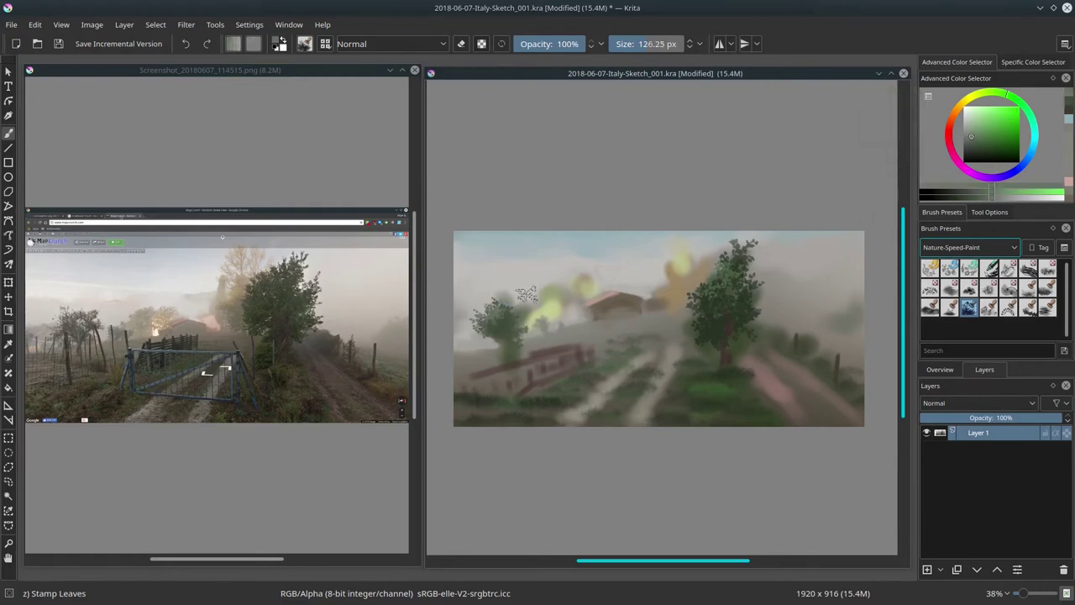
- Paint a dark brown trunk and branches in the small tree with Ej-Faves preset Basic-4 Flow Opacity at 23.01 px
{"action": "left_click", "coordinate": [953, 248]}
{"action": "left_click", "coordinate": [943, 292]}
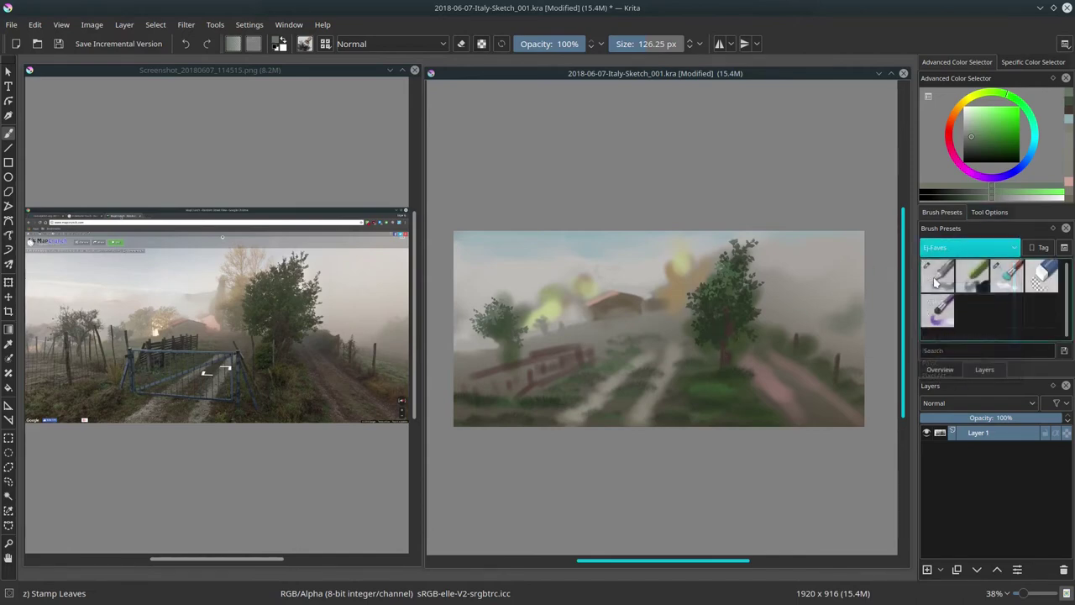
{"action": "left_click", "coordinate": [937, 275]}
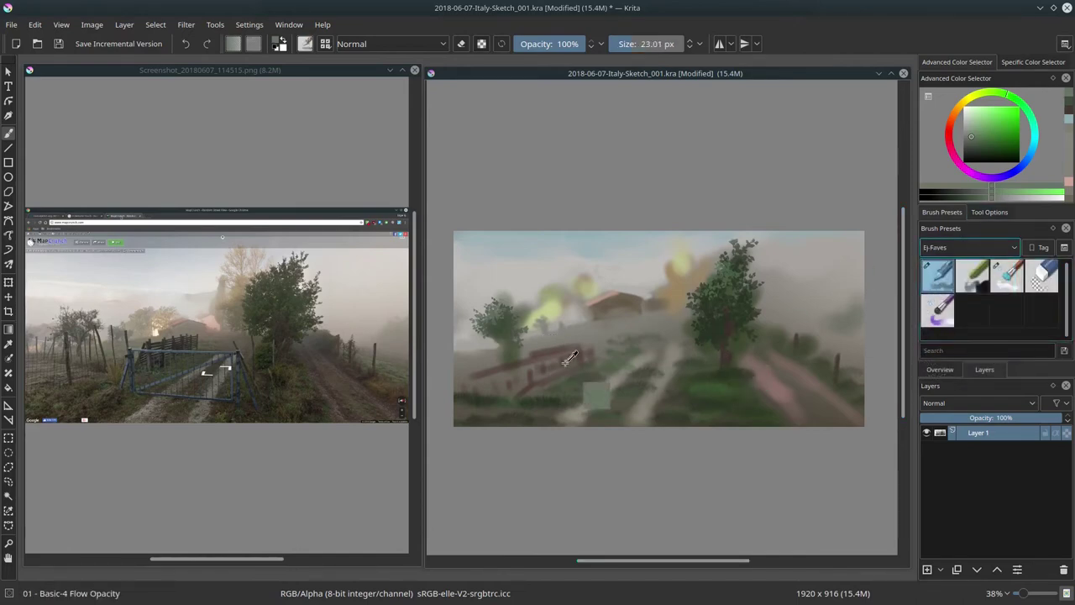
{"action": "left_click", "coordinate": [730, 353], "text": "ctrl"}
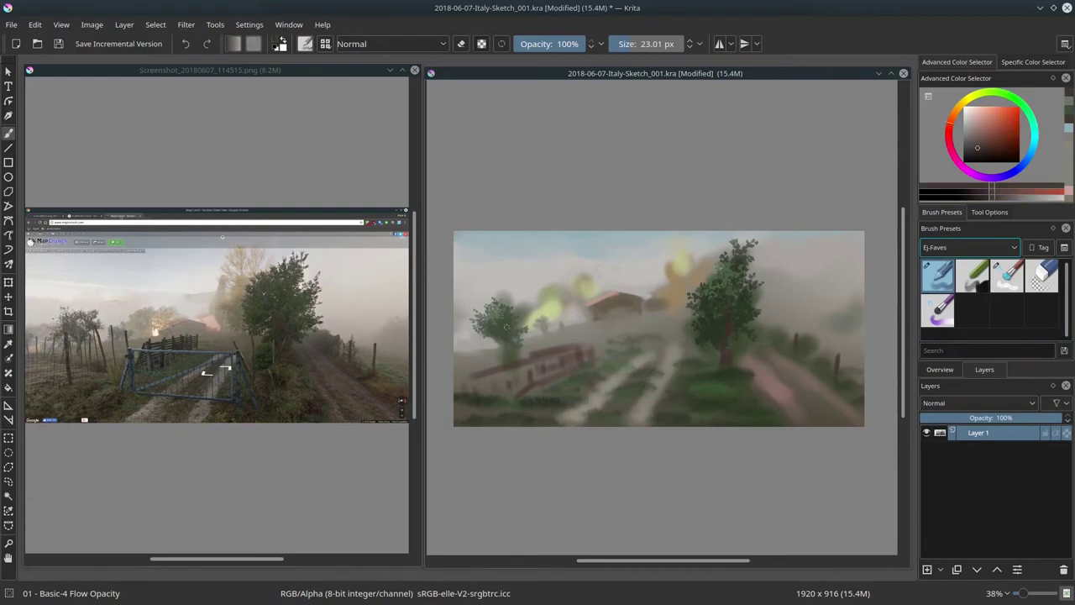
{"action": "left_click", "coordinate": [975, 154]}
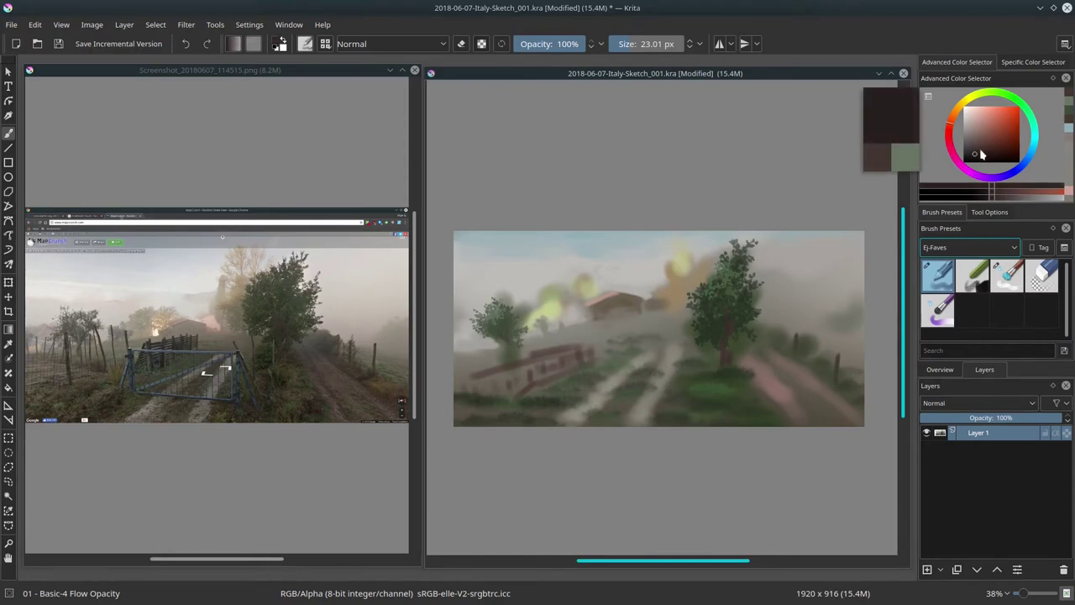
{"action": "left_click_drag", "start_coordinate": [513, 335], "coordinate": [511, 325]}
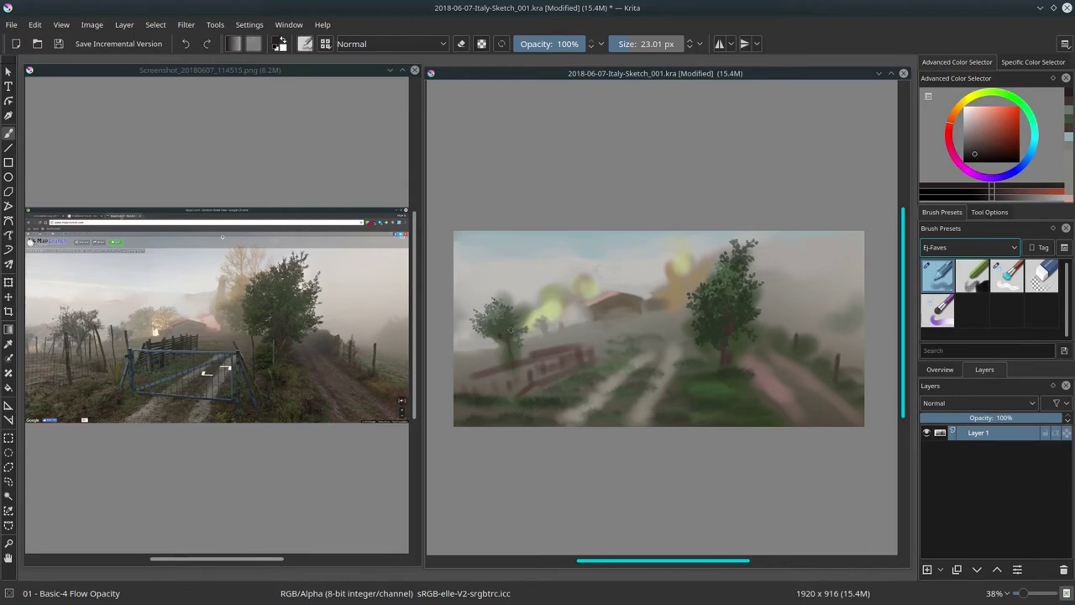
- Clean up around the small tree's trunk with a sampled misty grey, and extend the fence rails beneath it in sampled reddish brown
{"action": "left_click", "coordinate": [489, 358], "text": "ctrl"}
{"action": "left_click_drag", "start_coordinate": [500, 357], "coordinate": [514, 356]}
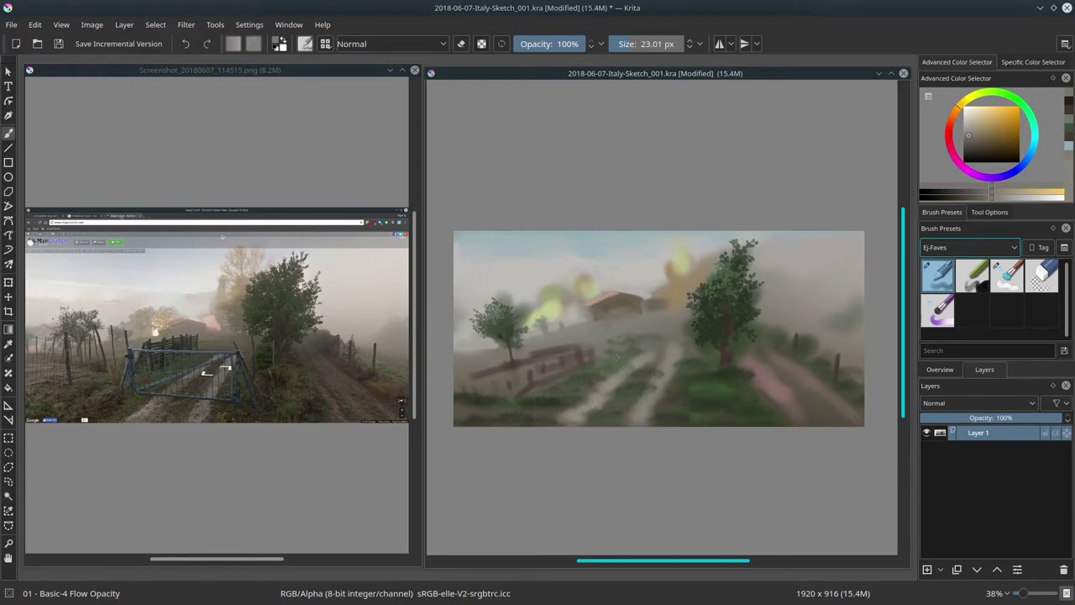
{"action": "left_click", "coordinate": [541, 384], "text": "ctrl"}
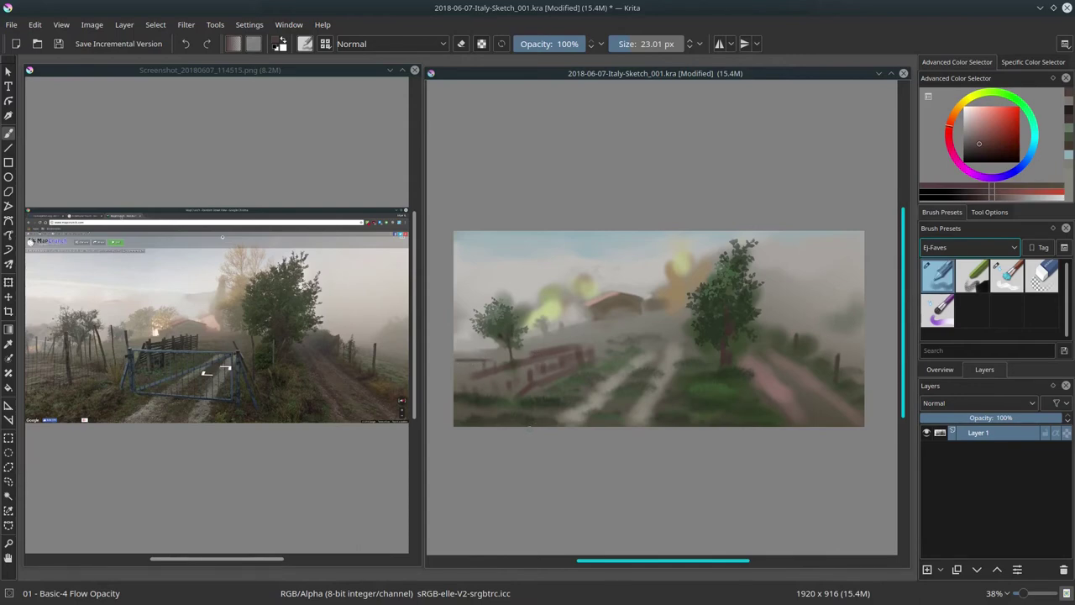
- Stamp reddish-brown and dark green grass over the foreground and lane edges with Nature-Speed-Paint preset Stamp Grass, reducing the size to 99.03 px
{"action": "left_click", "coordinate": [968, 247]}
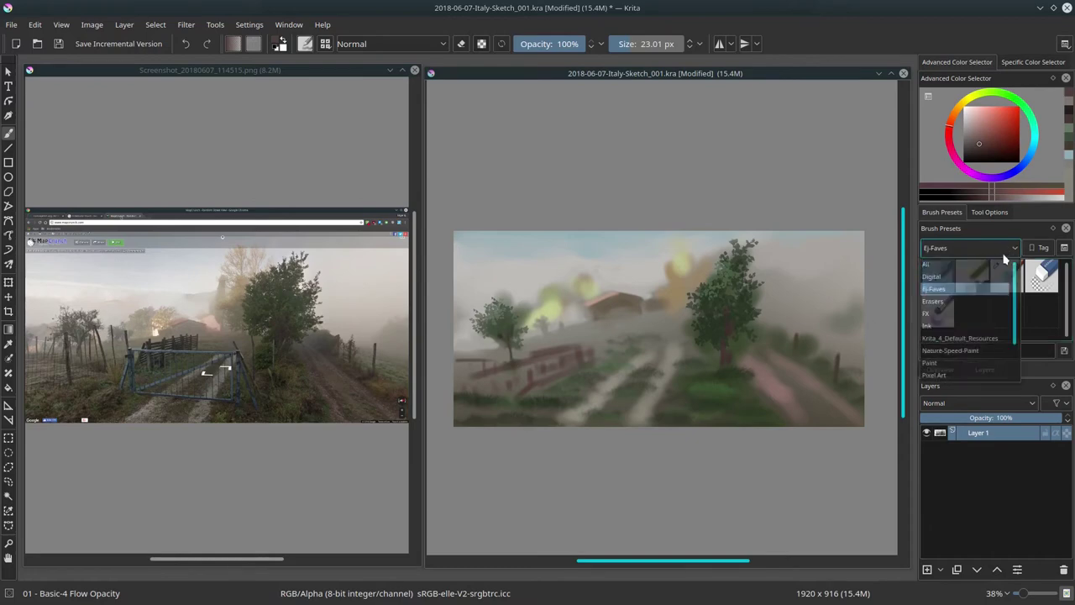
{"action": "left_click", "coordinate": [963, 351]}
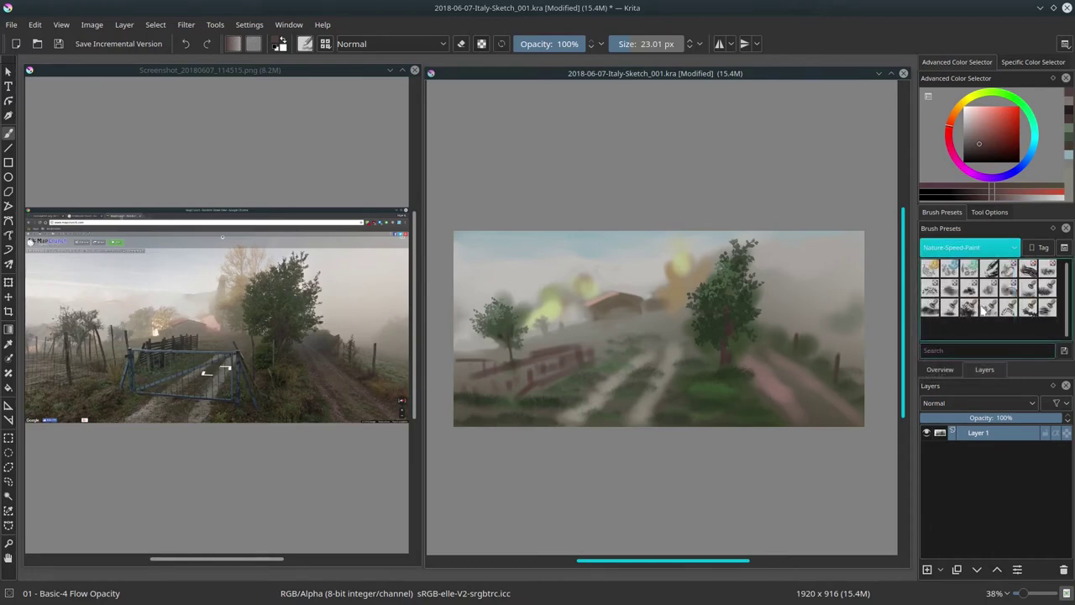
{"action": "left_click", "coordinate": [1047, 289]}
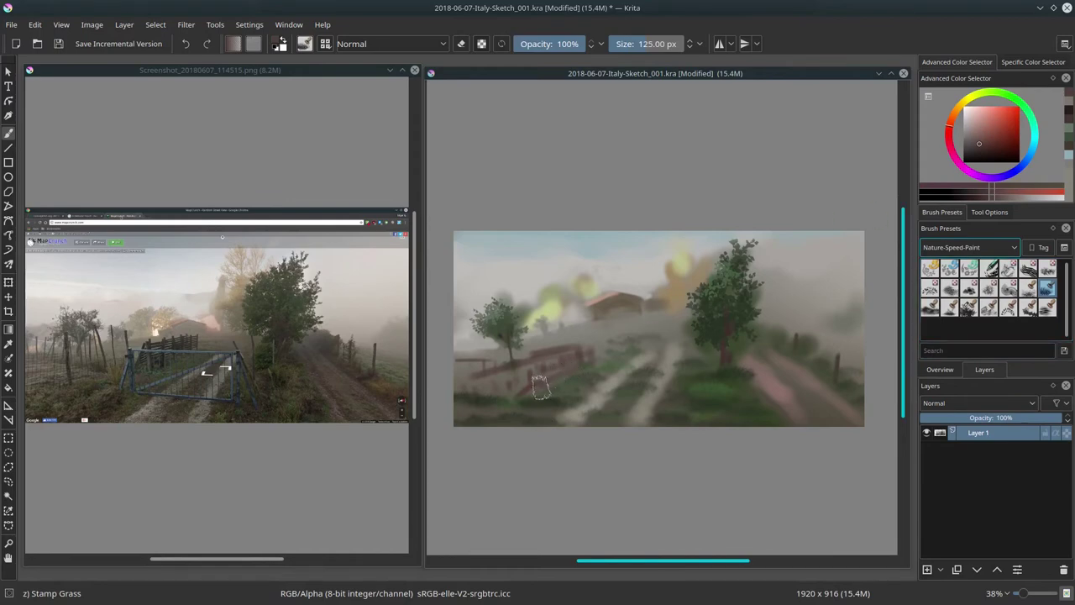
{"action": "mouse_move", "coordinate": [466, 395]}
{"action": "left_mouse_down"}
{"action": "mouse_move", "coordinate": [504, 393]}
{"action": "mouse_move", "coordinate": [461, 390]}
{"action": "mouse_move", "coordinate": [500, 415]}
{"action": "left_mouse_up"}
{"action": "left_click_drag", "start_coordinate": [712, 400], "coordinate": [714, 400], "text": "shift"}
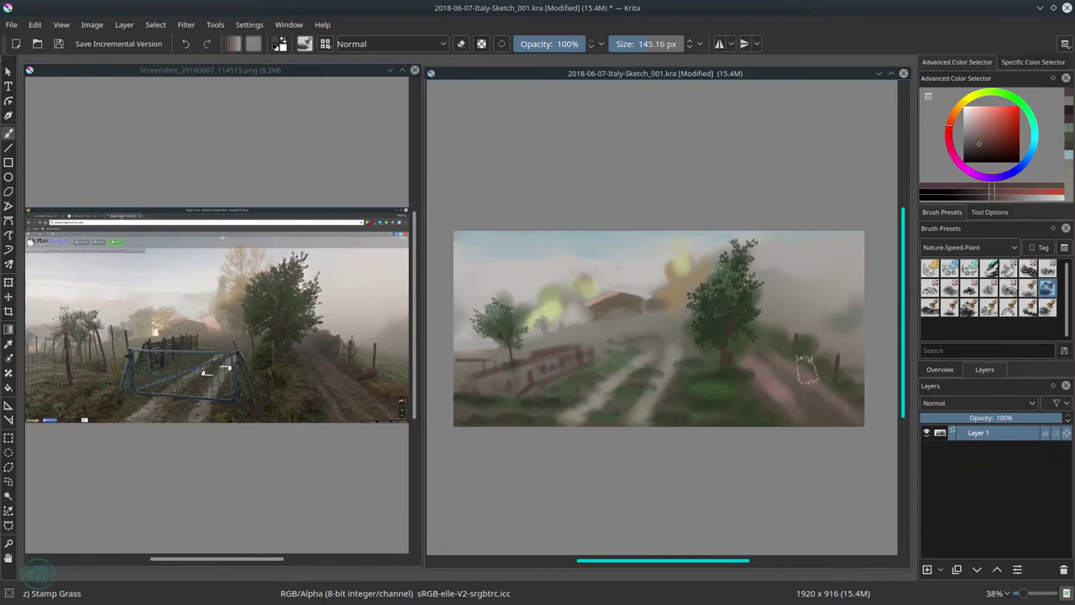
{"action": "left_click_drag", "start_coordinate": [824, 367], "coordinate": [802, 341], "text": "shift"}
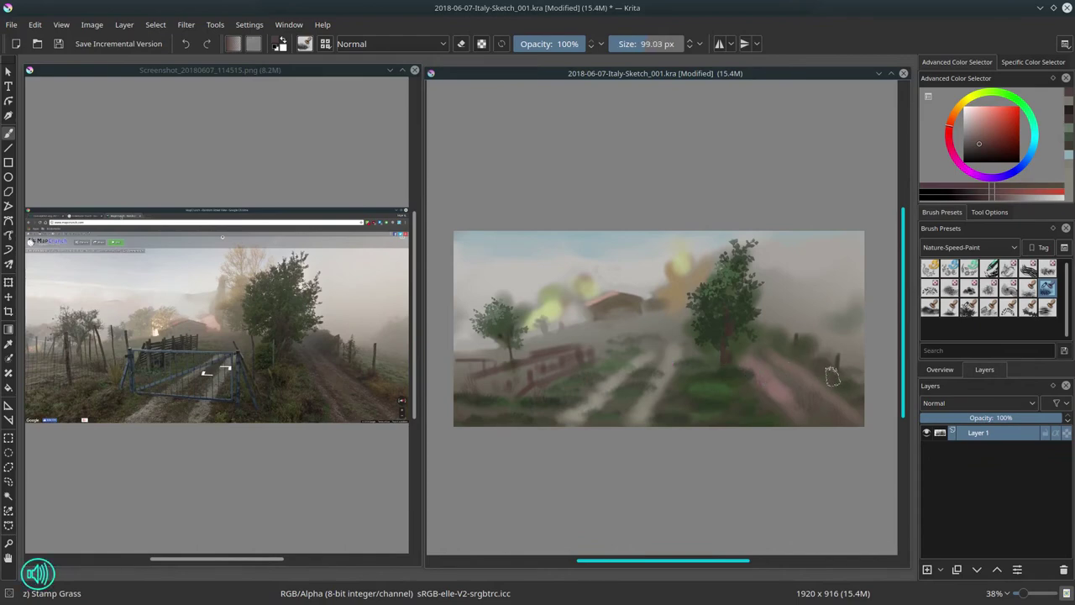
{"action": "left_click", "coordinate": [1009, 100]}
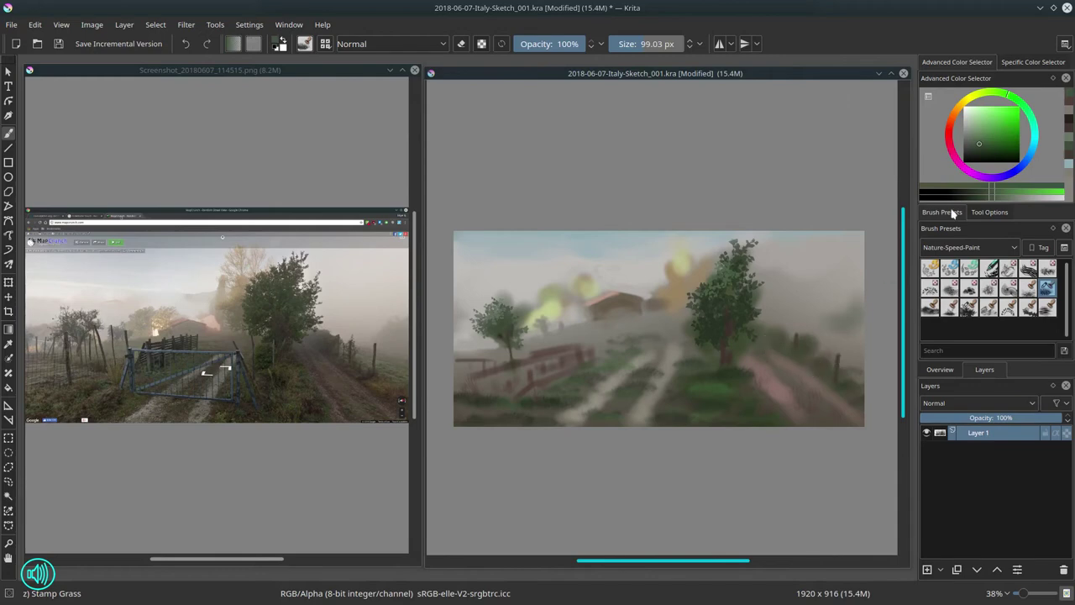
{"action": "left_click", "coordinate": [975, 151]}
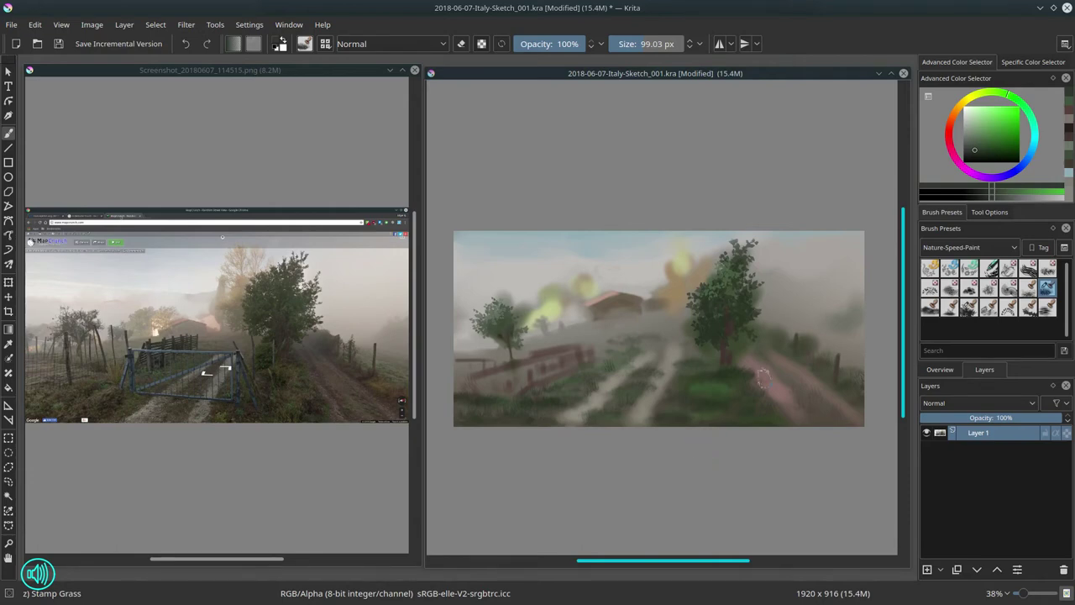
- Paint sampled misty greys around the large tree's lower foliage and trunk with Ej-Faves preset Basic-4 Flow Opacity at 64.07 px
{"action": "left_click", "coordinate": [985, 248]}
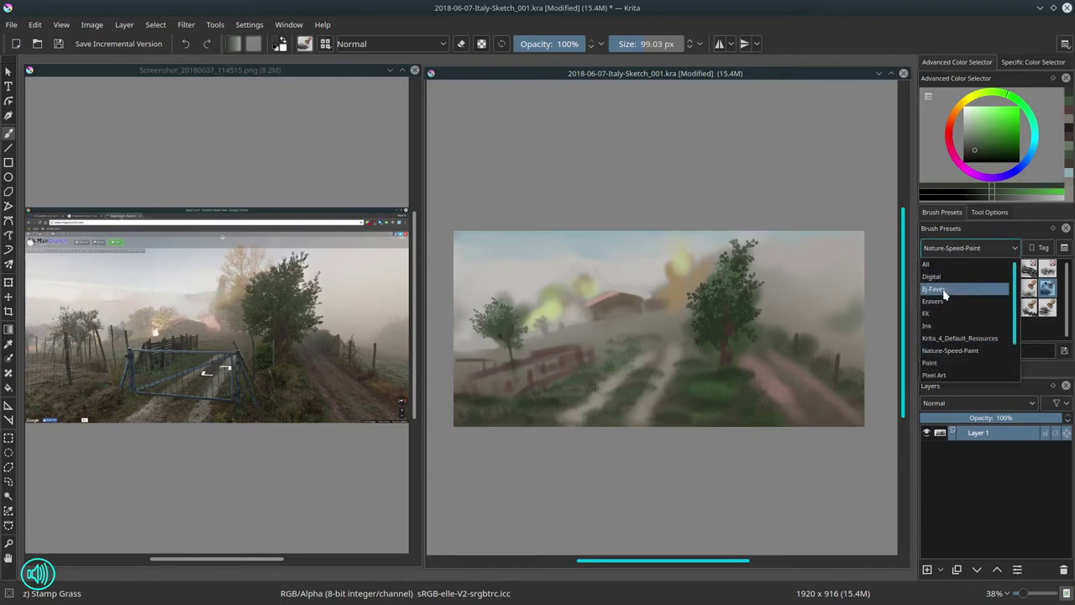
{"action": "left_click", "coordinate": [942, 292]}
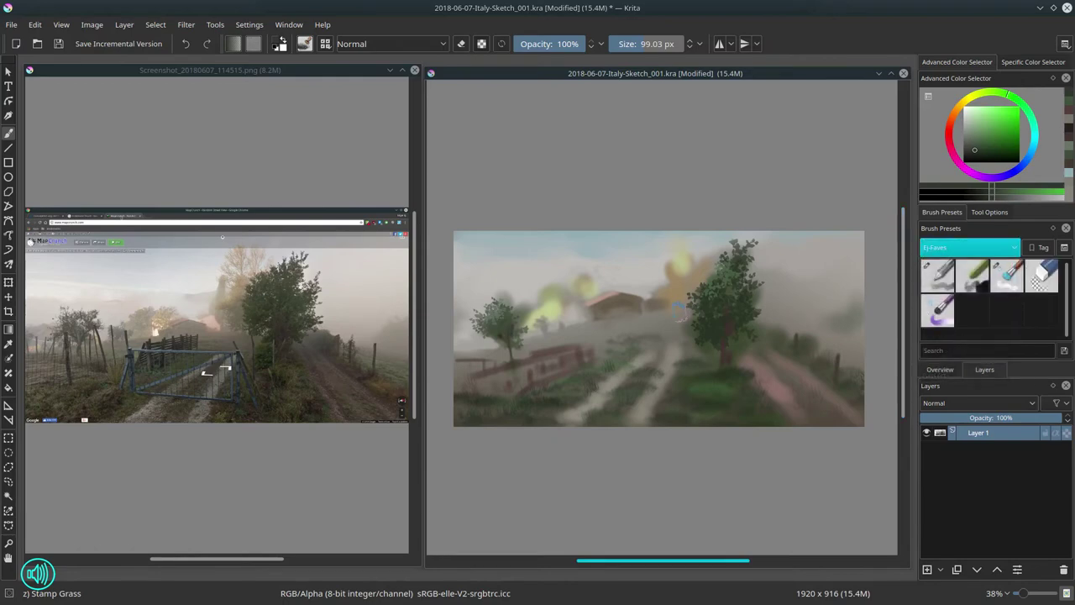
{"action": "left_click", "coordinate": [939, 276]}
{"action": "left_click", "coordinate": [682, 318], "text": "ctrl"}
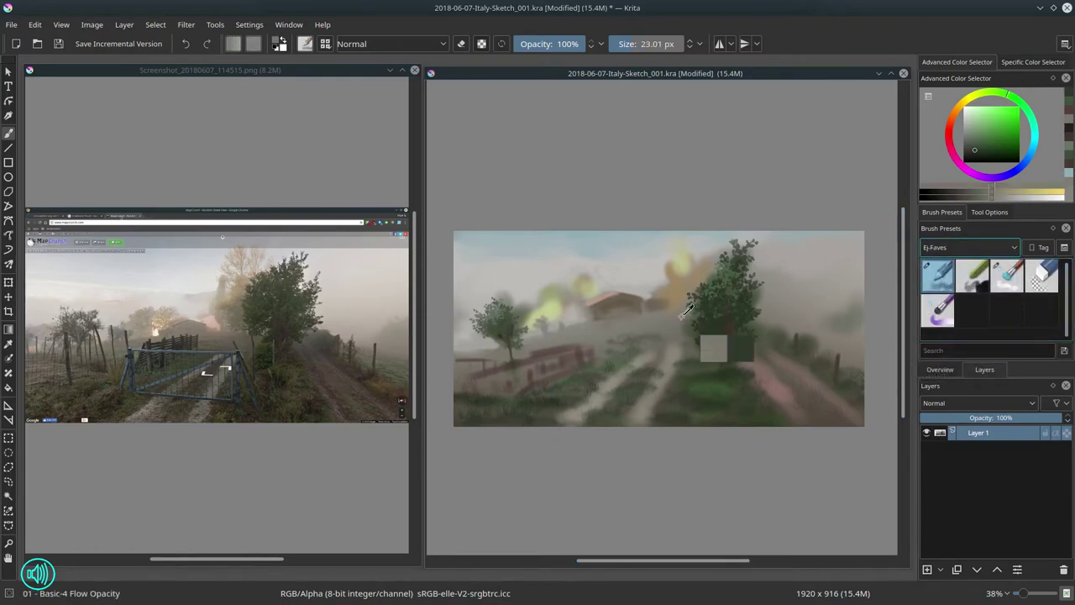
{"action": "left_click_drag", "start_coordinate": [683, 333], "coordinate": [691, 333]}
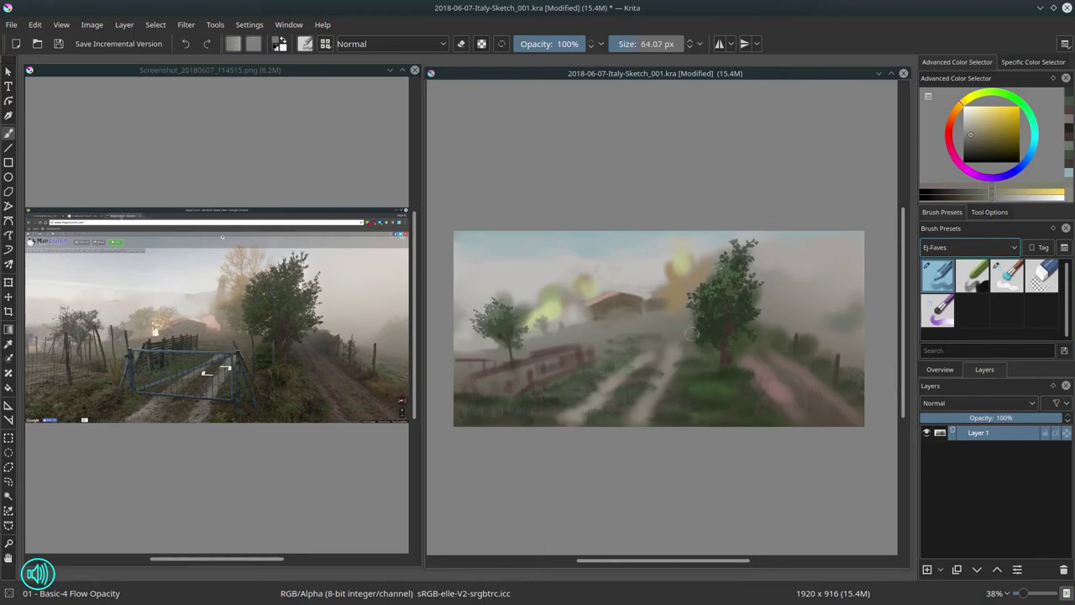
{"action": "left_click", "coordinate": [697, 335]}
{"action": "left_click", "coordinate": [795, 316], "text": "ctrl"}
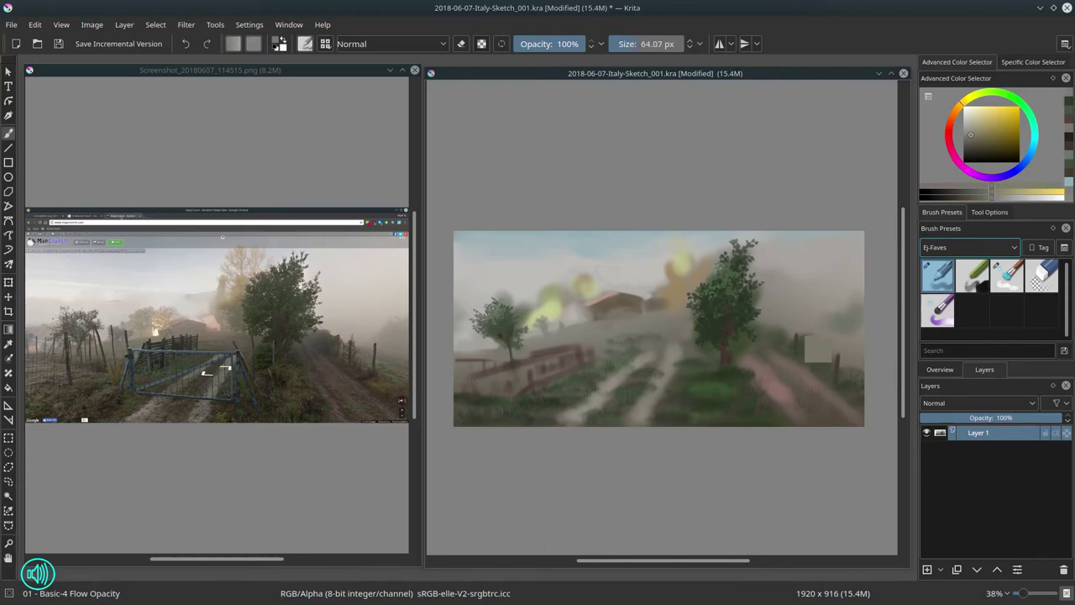
{"action": "mouse_move", "coordinate": [757, 326]}
{"action": "left_mouse_down"}
{"action": "mouse_move", "coordinate": [746, 358]}
{"action": "mouse_move", "coordinate": [785, 357]}
{"action": "mouse_move", "coordinate": [759, 347]}
{"action": "mouse_move", "coordinate": [776, 327]}
{"action": "mouse_move", "coordinate": [736, 356]}
{"action": "left_mouse_up"}
- Retouch the pinkish track and verge to the right of the large tree with sampled ground colours
{"action": "left_click", "coordinate": [759, 355], "text": "ctrl"}
{"action": "left_click", "coordinate": [810, 395], "text": "ctrl"}
{"action": "left_click", "coordinate": [774, 396], "text": "ctrl"}
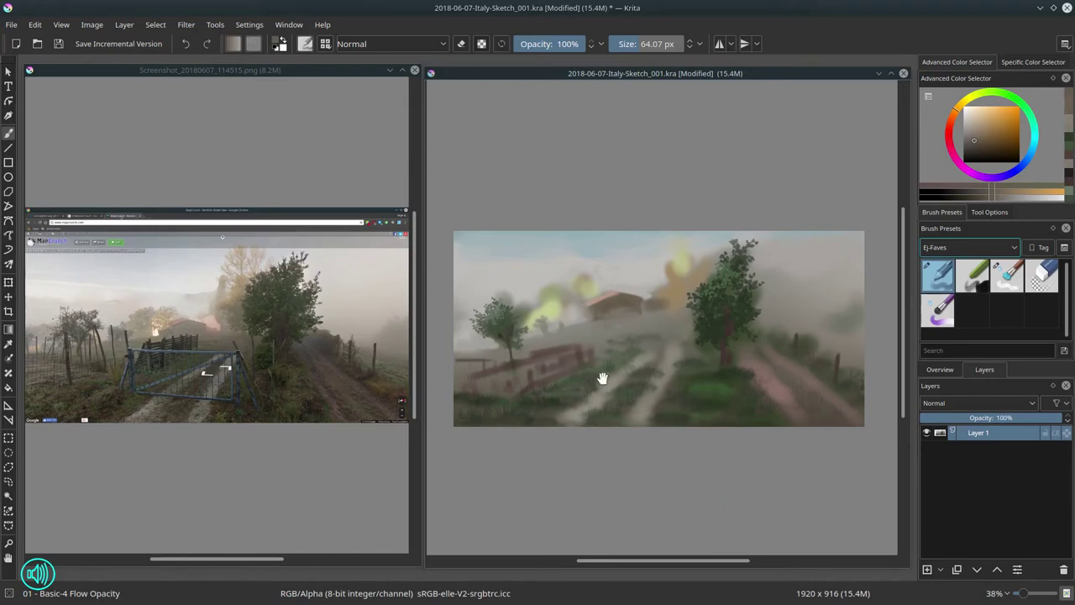
- Paint sampled grey gaps between the fence's rails and posts with Basic-4 Flow Opacity at 12.13 and 16.67 px
{"action": "left_click_drag", "start_coordinate": [587, 399], "coordinate": [604, 369]}
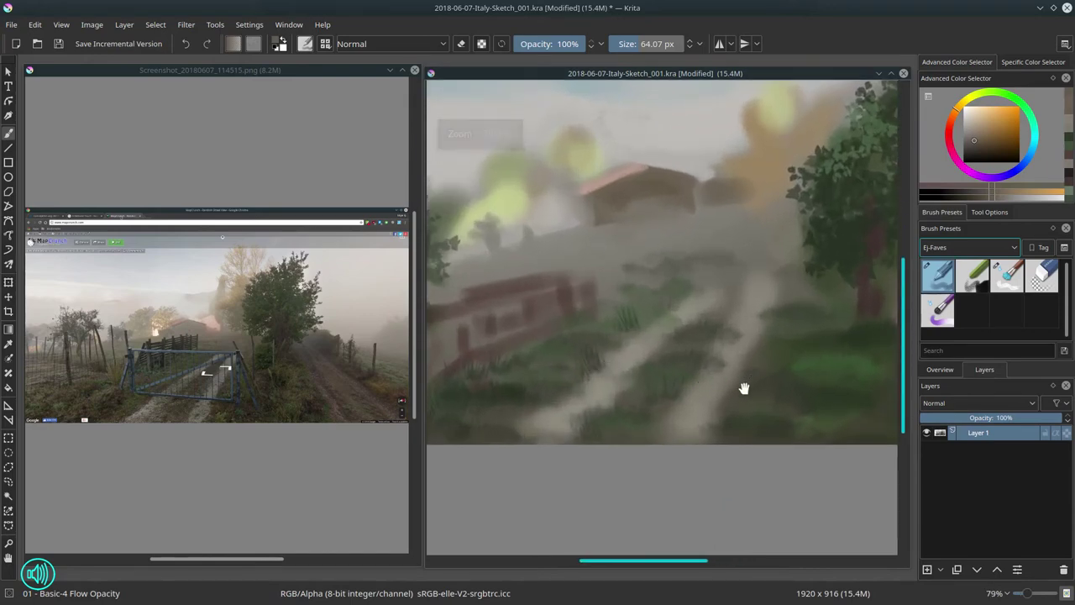
{"action": "left_click_drag", "start_coordinate": [744, 384], "coordinate": [696, 428]}
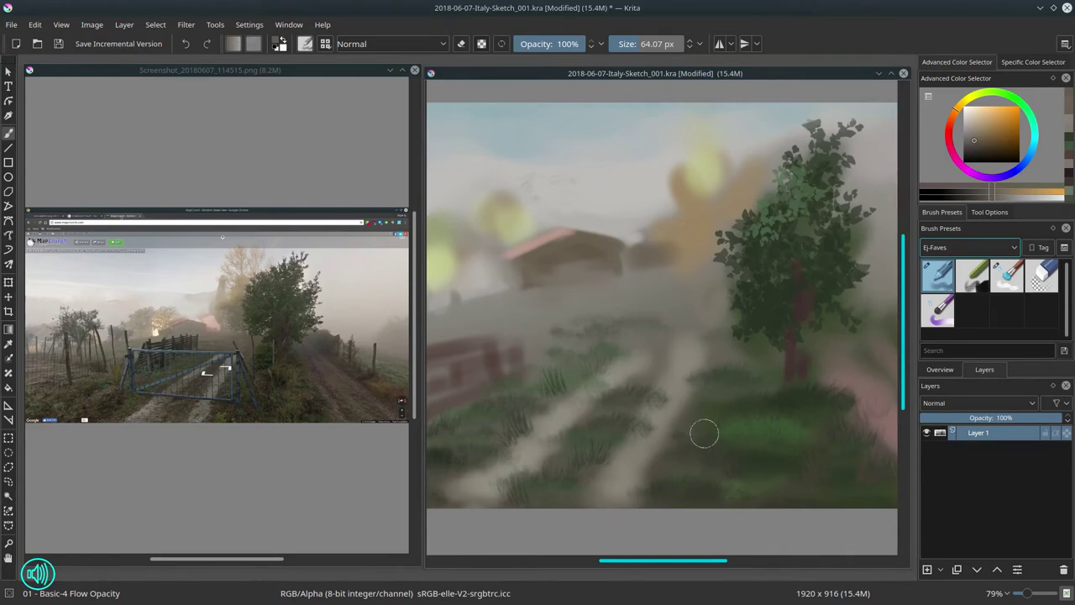
{"action": "key", "text": "m"}
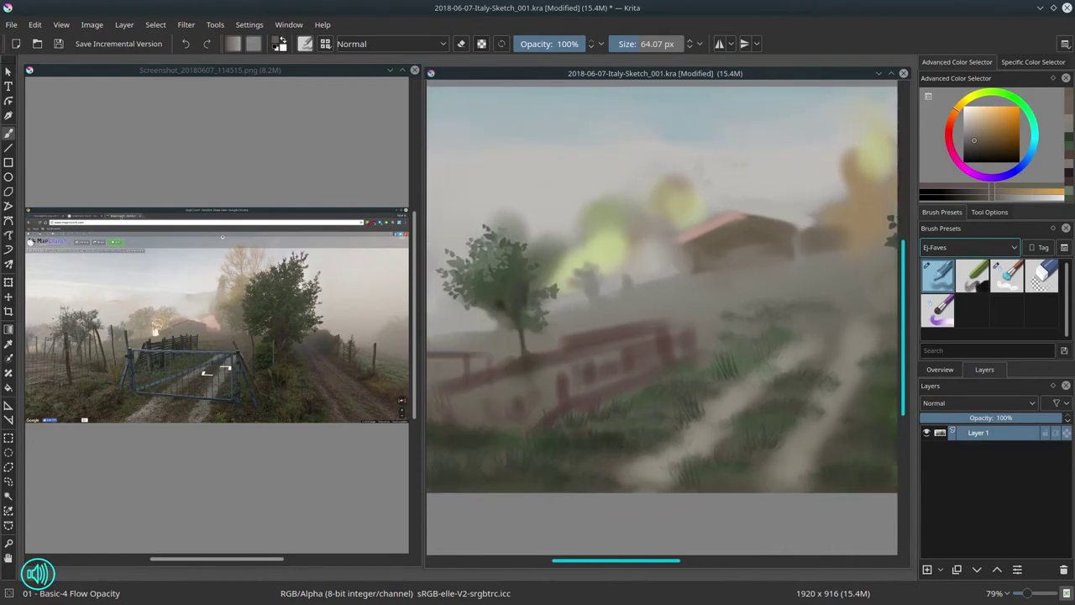
{"action": "key", "text": "bracketleft"}
{"action": "key", "text": "bracketleft"}
{"action": "key", "text": "bracketleft"}
{"action": "key", "text": "bracketleft"}
{"action": "key", "text": "bracketleft"}
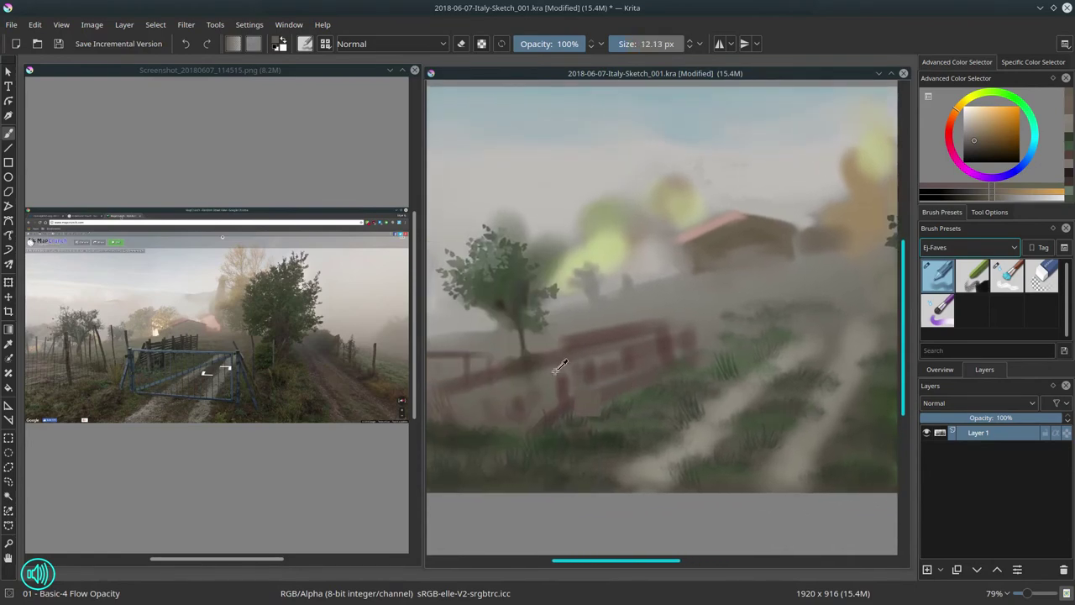
{"action": "left_click", "coordinate": [559, 365], "text": "ctrl"}
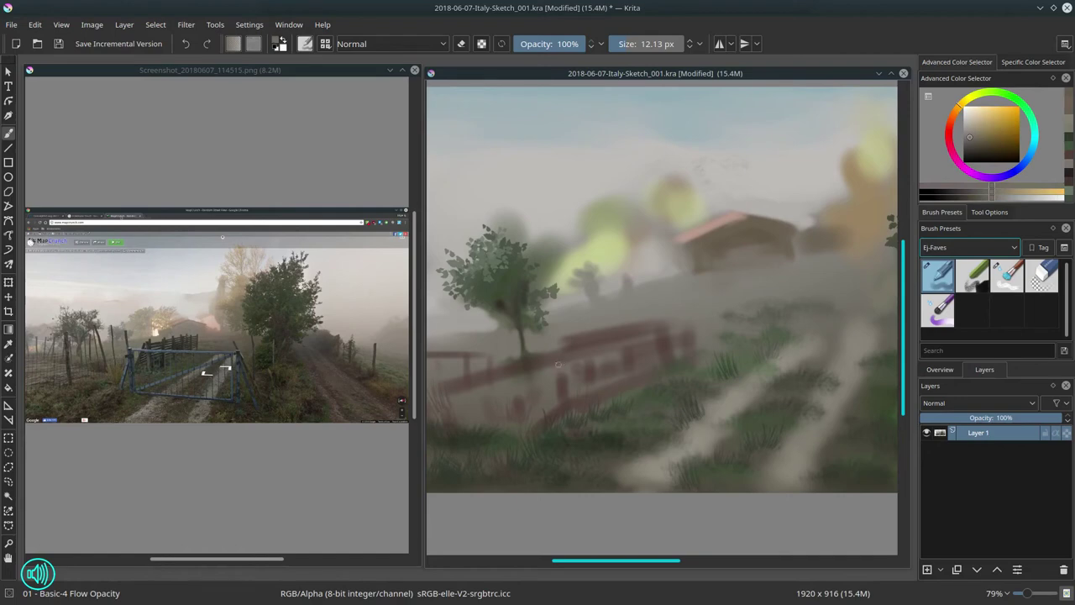
{"action": "mouse_move", "coordinate": [639, 372]}
{"action": "left_mouse_down"}
{"action": "mouse_move", "coordinate": [723, 355]}
{"action": "mouse_move", "coordinate": [677, 349]}
{"action": "mouse_move", "coordinate": [695, 320]}
{"action": "left_mouse_up"}
{"action": "left_click", "coordinate": [640, 350], "text": "ctrl"}
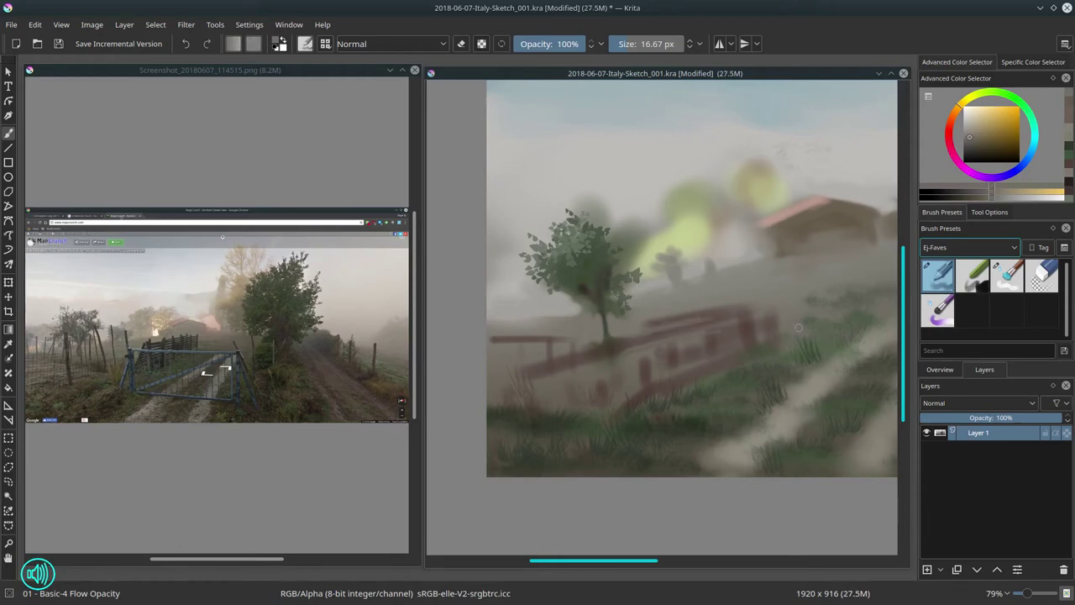
- Fit the whole painting in view and refine the fence's upper edge with a sampled misty grey at 16.67 px
{"action": "key", "text": "2"}
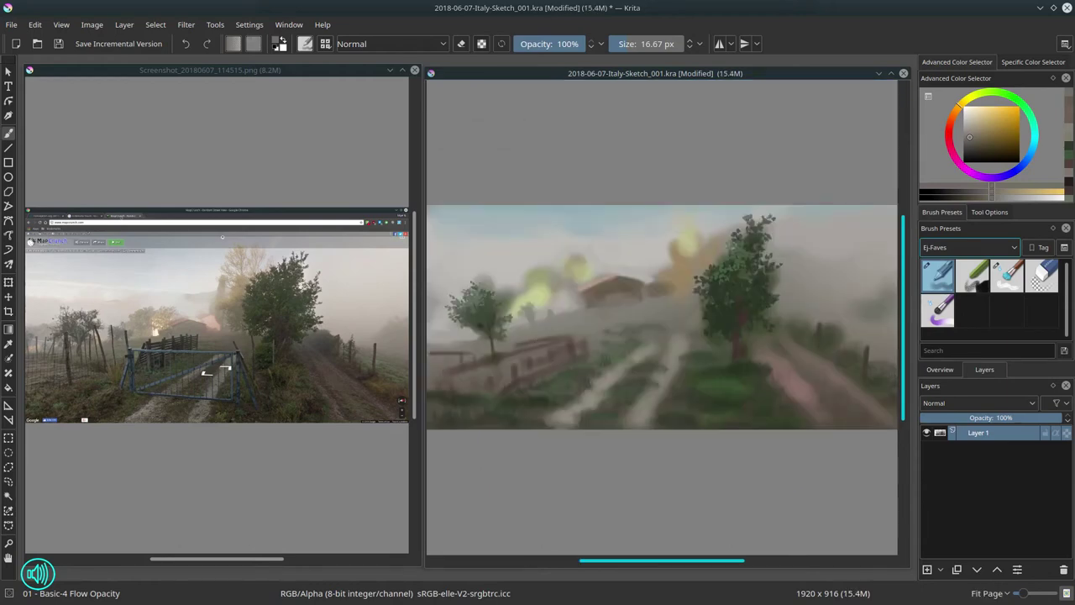
{"action": "left_click", "coordinate": [530, 340], "text": "ctrl"}
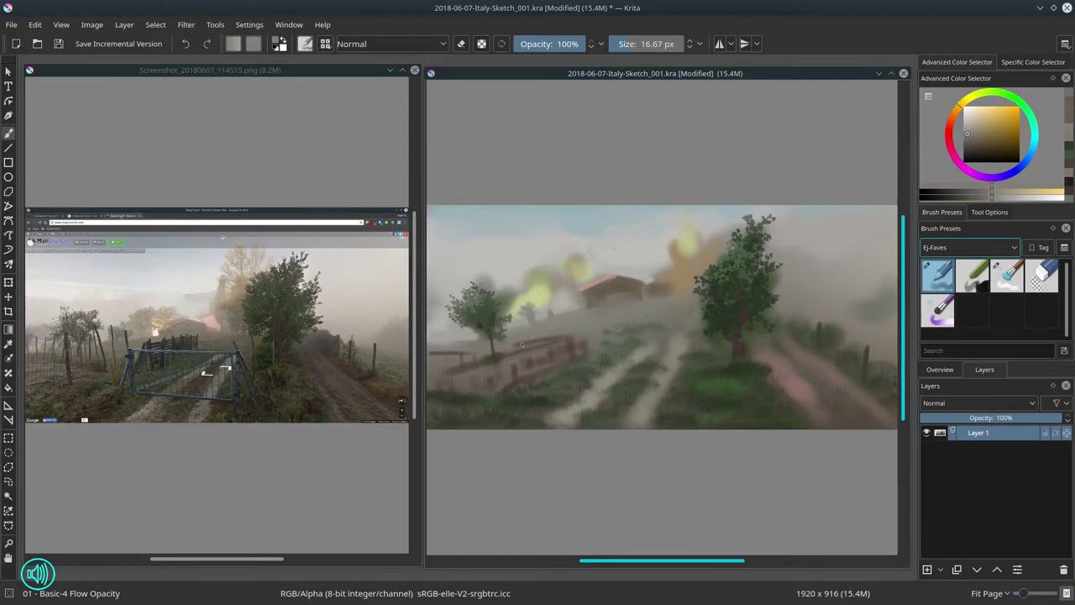
{"action": "mouse_move", "coordinate": [522, 344]}
{"action": "left_mouse_down"}
{"action": "mouse_move", "coordinate": [532, 341]}
{"action": "mouse_move", "coordinate": [508, 345]}
{"action": "left_mouse_up"}
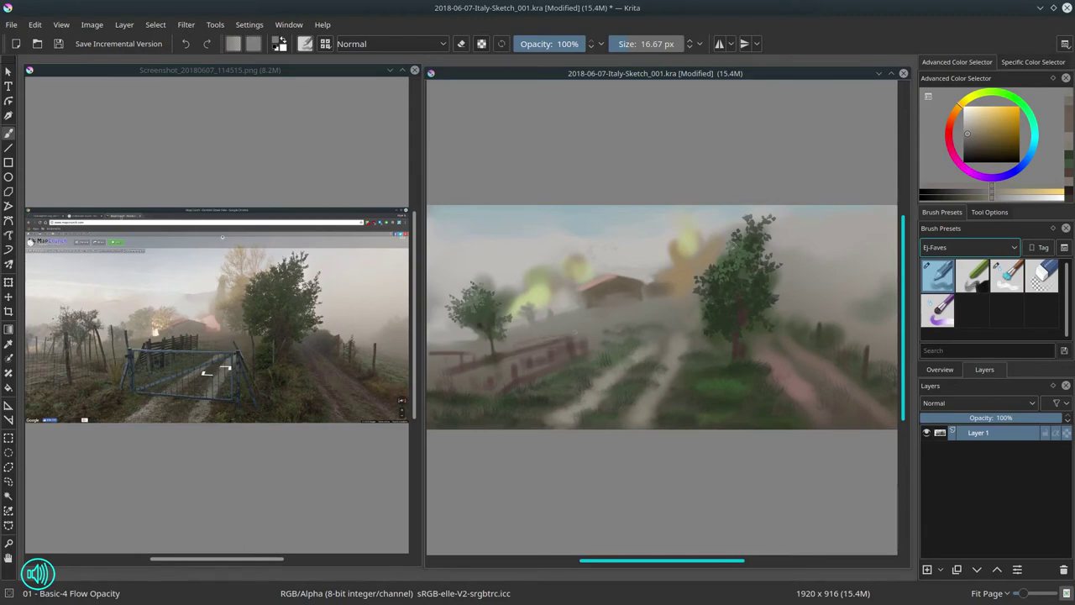
- Retouch the fence's rails and the grass along its base with sampled brownish and green tones at 22.01 px
{"action": "left_click", "coordinate": [518, 354], "text": "ctrl"}
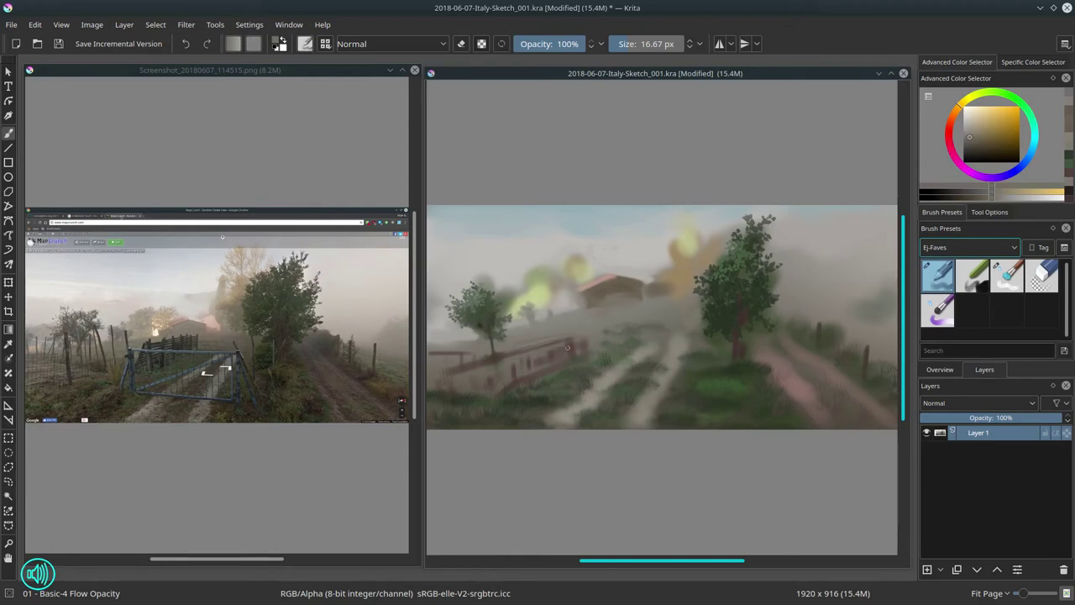
{"action": "left_click_drag", "start_coordinate": [561, 346], "coordinate": [564, 346], "text": "shift"}
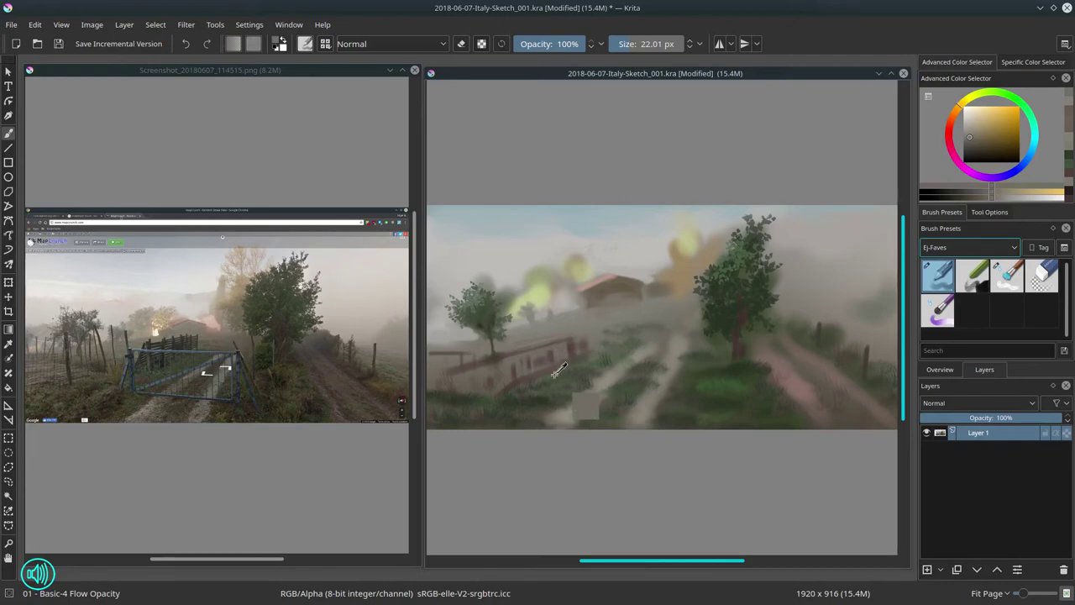
{"action": "left_click", "coordinate": [561, 371], "text": "ctrl"}
{"action": "left_click", "coordinate": [543, 375]}
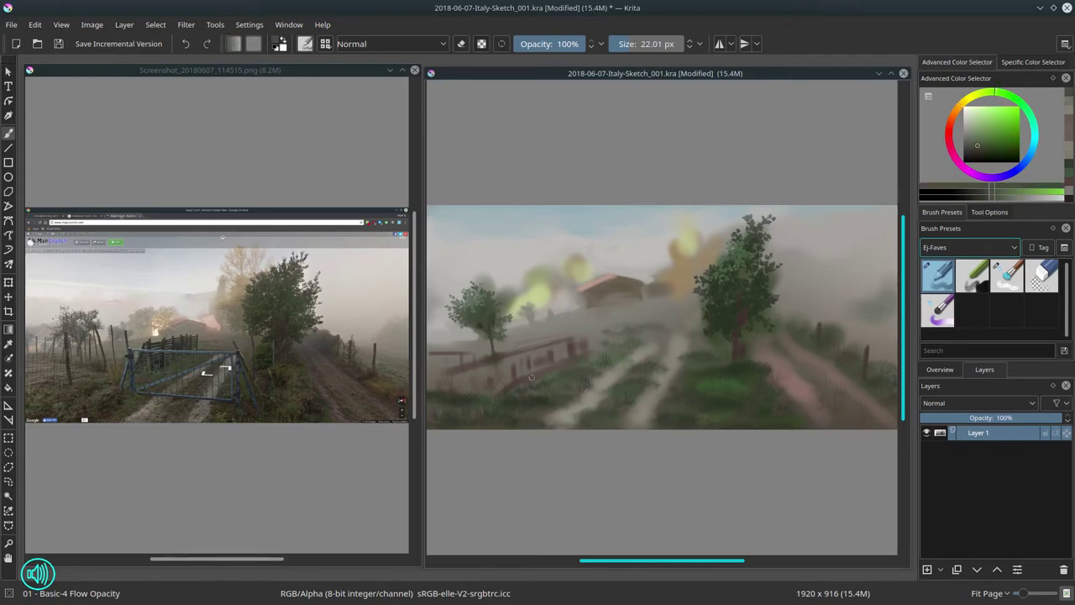
{"action": "left_click", "coordinate": [537, 370], "text": "ctrl"}
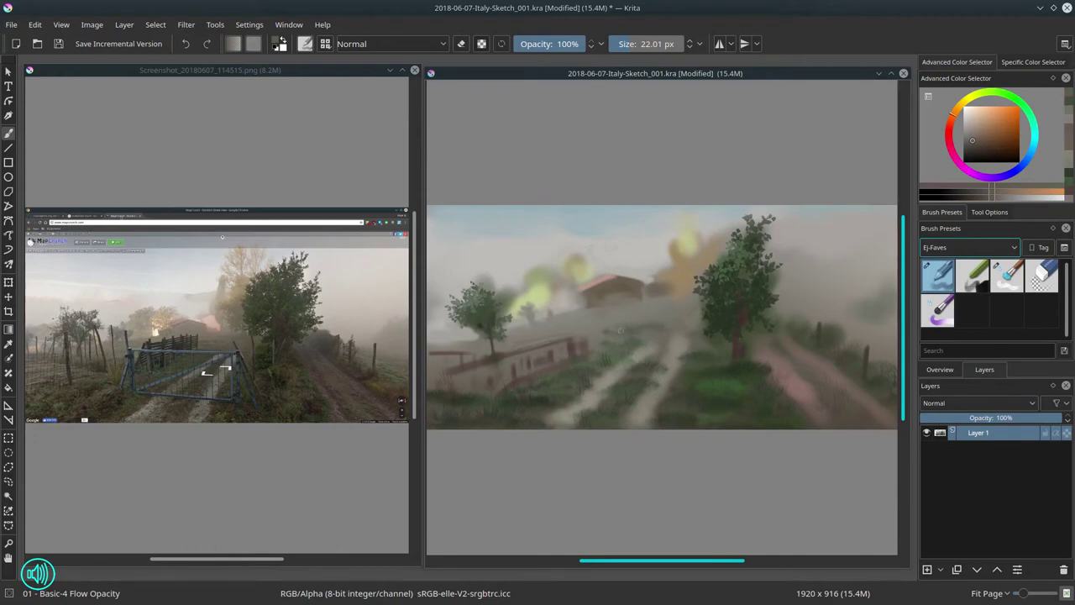
- Paint sampled misty grey into the far end of the fence and between its rails at 17.43 px
{"action": "left_click", "coordinate": [740, 322], "text": "ctrl"}
{"action": "left_click_drag", "start_coordinate": [583, 343], "coordinate": [579, 343], "text": "shift"}
{"action": "left_click", "coordinate": [579, 342], "text": "ctrl"}
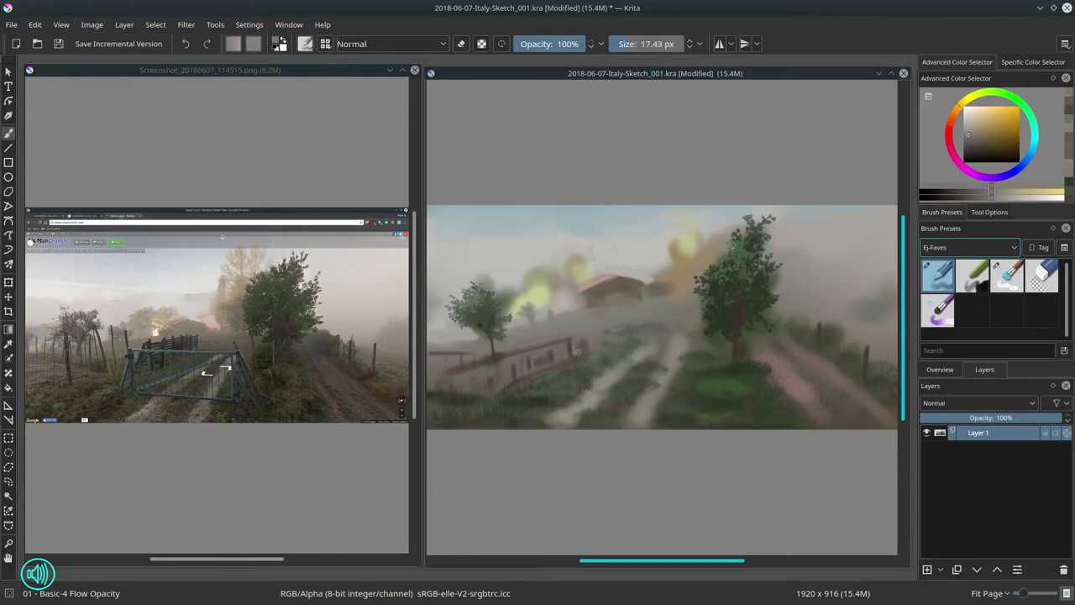
{"action": "left_click_drag", "start_coordinate": [542, 356], "coordinate": [538, 365]}
- Redefine the far fence posts and rails with a dark reddish brown sampled from the painting at 17.43 px
{"action": "left_click", "coordinate": [765, 377], "text": "ctrl"}
{"action": "key", "text": "ctrl+z"}
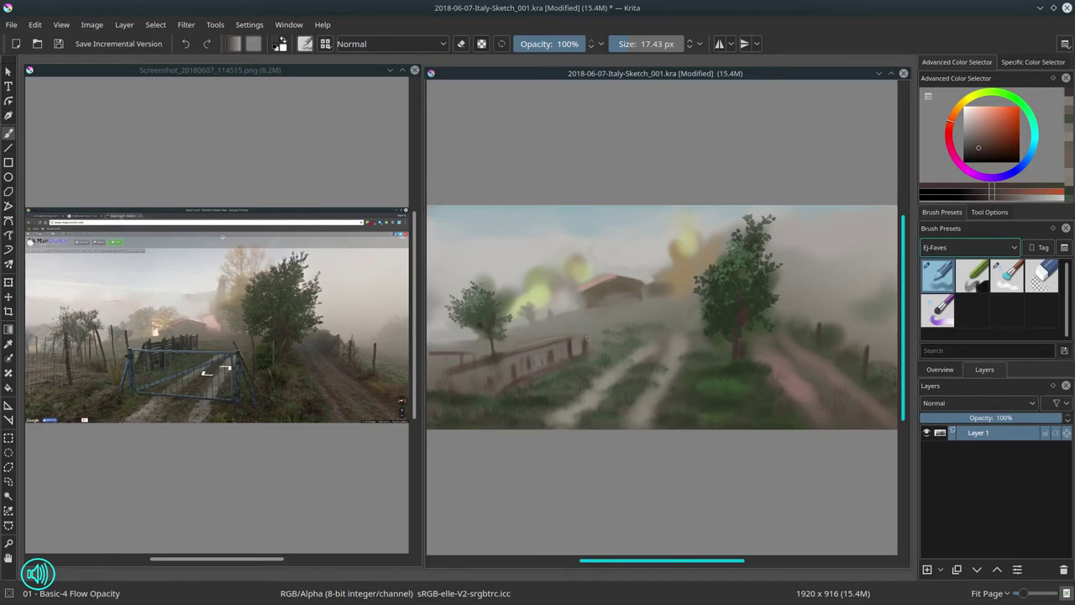
{"action": "mouse_move", "coordinate": [572, 341]}
{"action": "left_mouse_down"}
{"action": "mouse_move", "coordinate": [583, 338]}
{"action": "mouse_move", "coordinate": [581, 347]}
{"action": "left_mouse_up"}
{"action": "left_click_drag", "start_coordinate": [551, 353], "coordinate": [563, 348]}
{"action": "left_click_drag", "start_coordinate": [533, 351], "coordinate": [546, 347]}
- Clean up the gaps around the near fence rails with sampled greys and touch up the grass below with sampled dark green
{"action": "left_click", "coordinate": [563, 338], "text": "ctrl"}
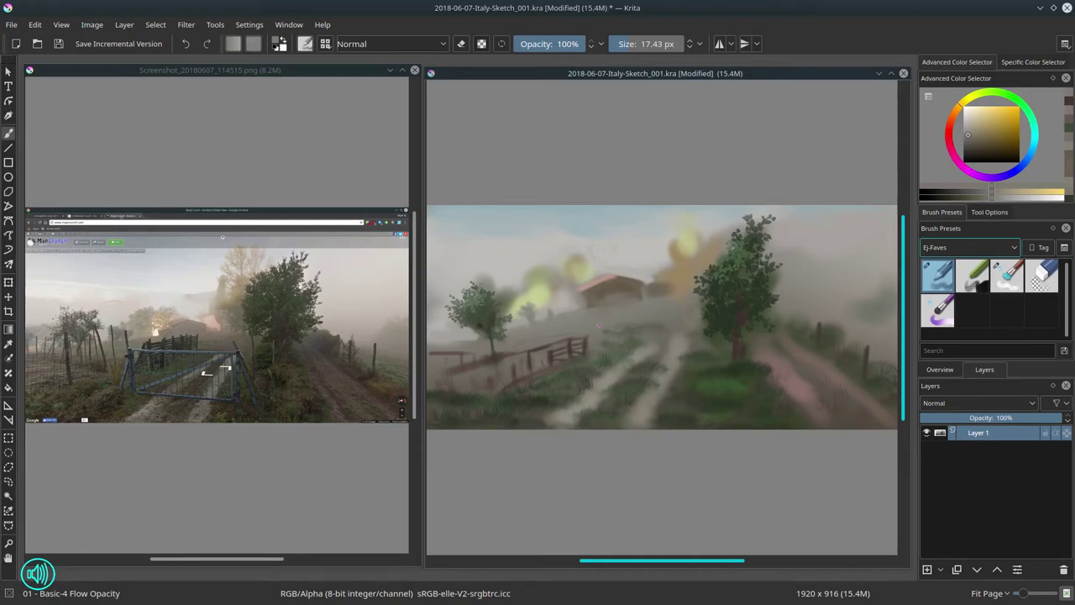
{"action": "left_click", "coordinate": [479, 356], "text": "ctrl"}
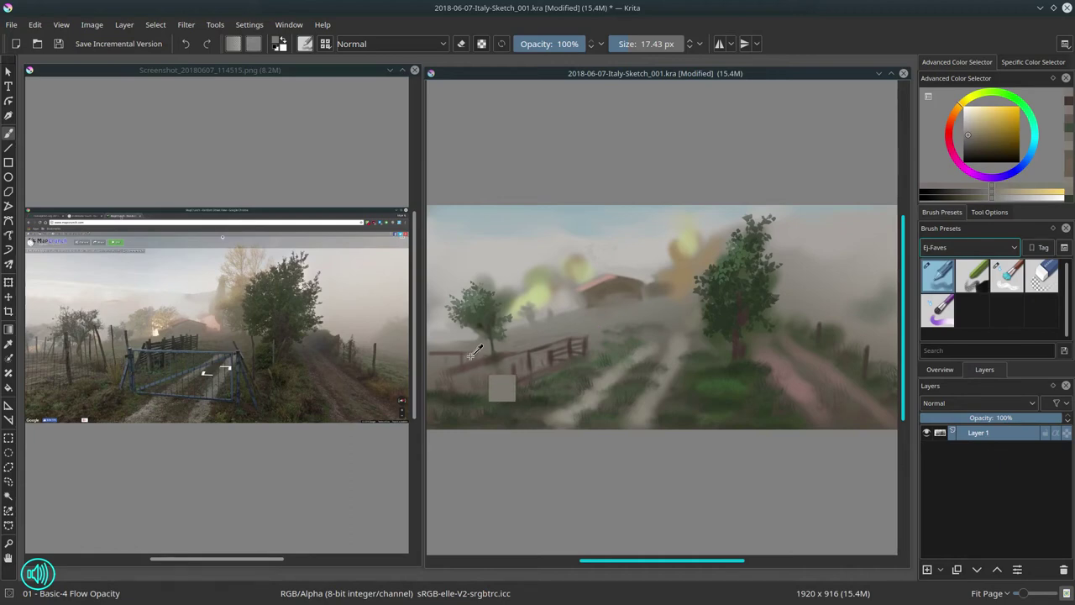
{"action": "left_click_drag", "start_coordinate": [449, 367], "coordinate": [506, 354]}
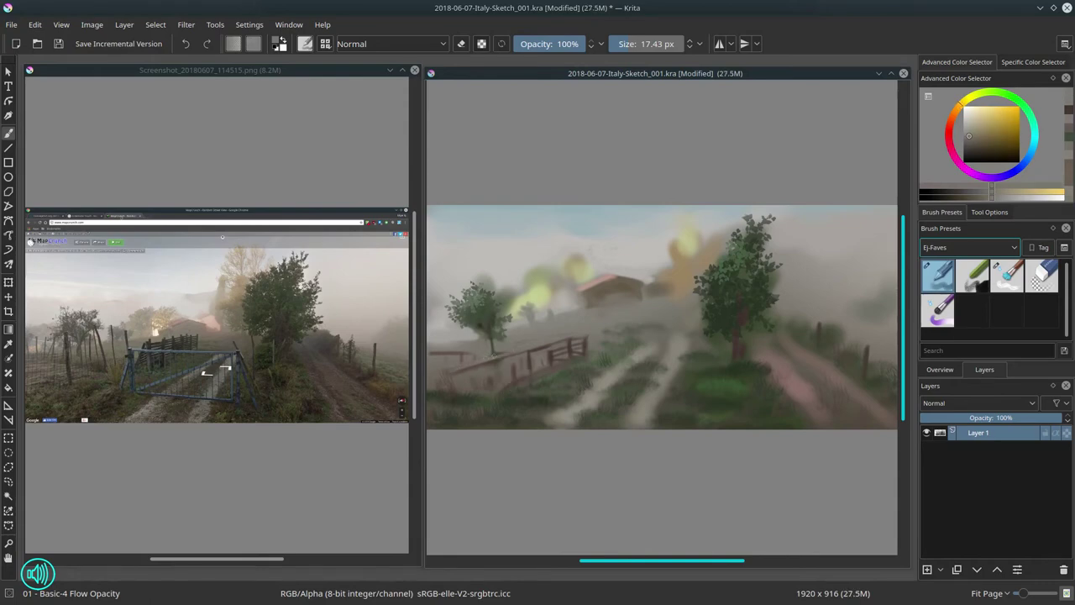
{"action": "left_click_drag", "start_coordinate": [493, 350], "coordinate": [502, 354]}
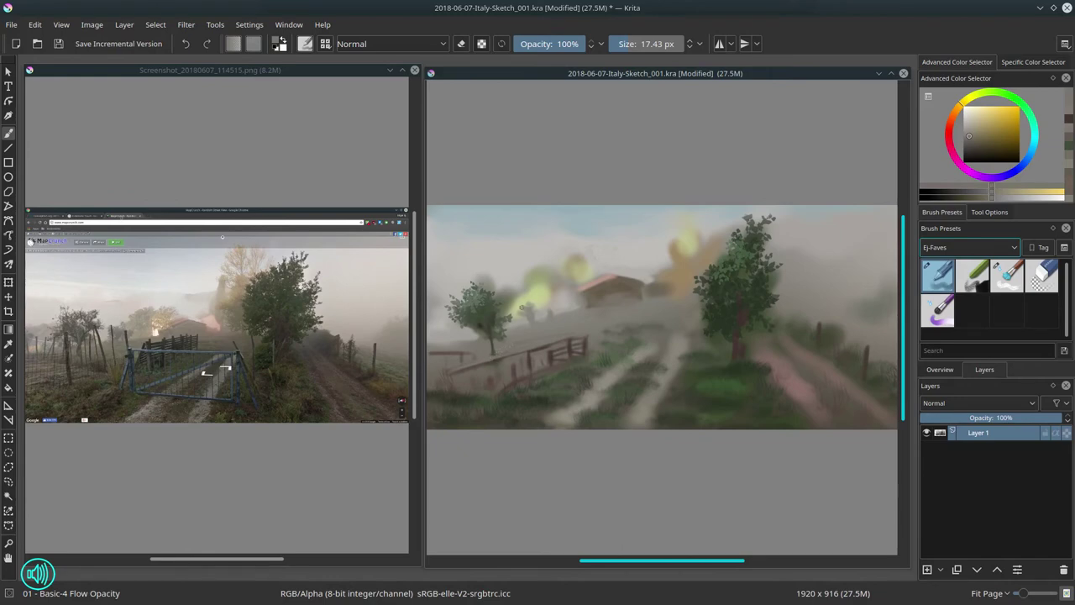
{"action": "left_click", "coordinate": [724, 327], "text": "ctrl"}
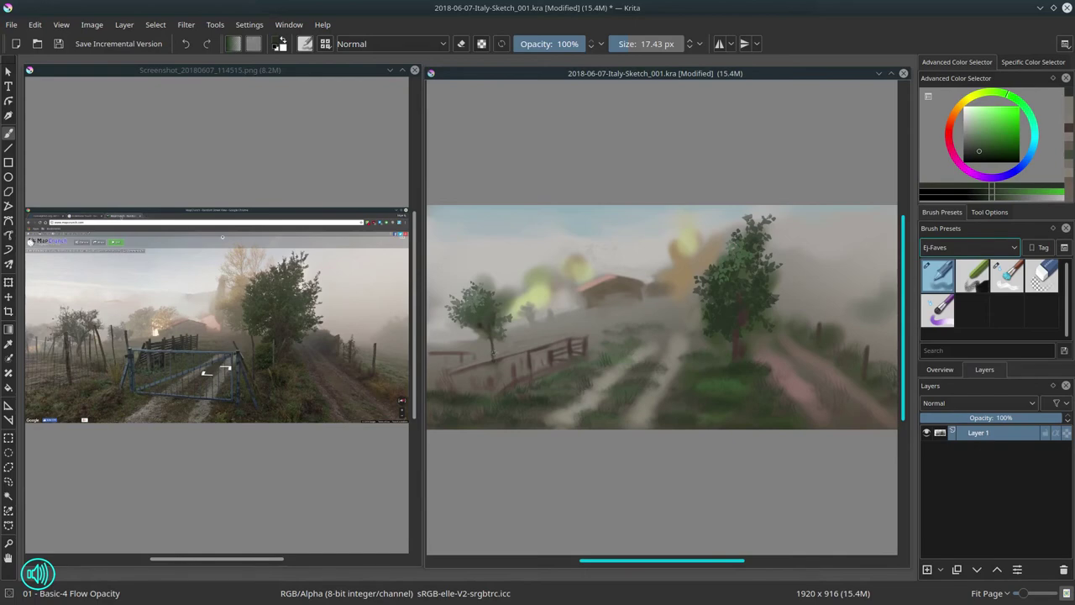
{"action": "left_click_drag", "start_coordinate": [498, 398], "coordinate": [739, 342]}
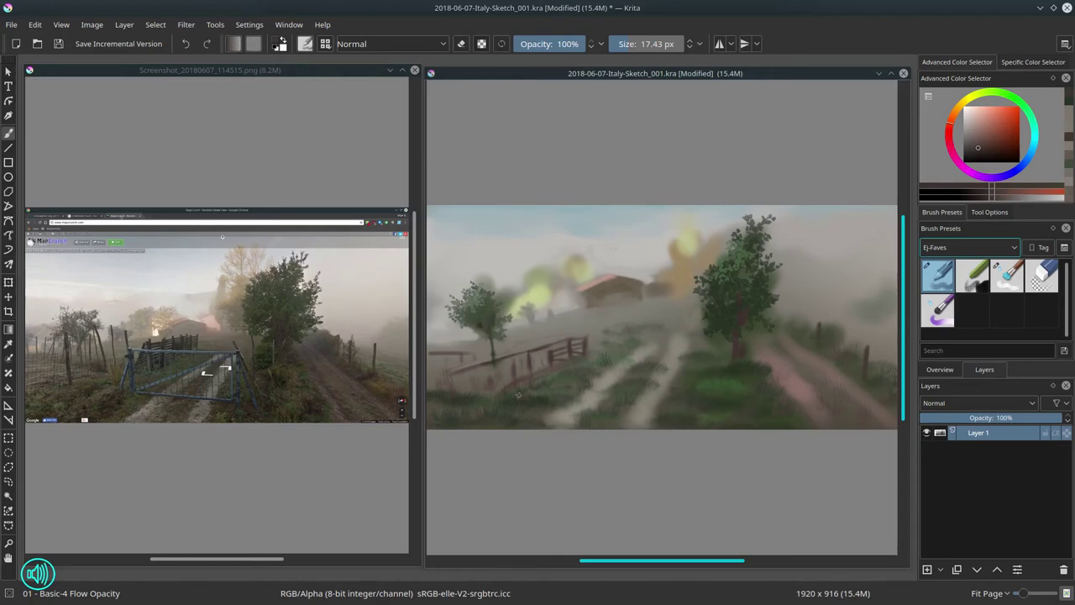
- Paint the near fence posts and lower rails in dark reddish brown down to the grass at 17.43 px
{"action": "left_click_drag", "start_coordinate": [514, 364], "coordinate": [547, 362]}
{"action": "mouse_move", "coordinate": [482, 389]}
{"action": "left_mouse_down"}
{"action": "mouse_move", "coordinate": [482, 369]}
{"action": "mouse_move", "coordinate": [483, 387]}
{"action": "left_mouse_up"}
{"action": "key", "text": "ctrl+z"}
{"action": "mouse_move", "coordinate": [506, 375]}
{"action": "left_mouse_down"}
{"action": "mouse_move", "coordinate": [486, 377]}
{"action": "mouse_move", "coordinate": [515, 363]}
{"action": "left_mouse_up"}
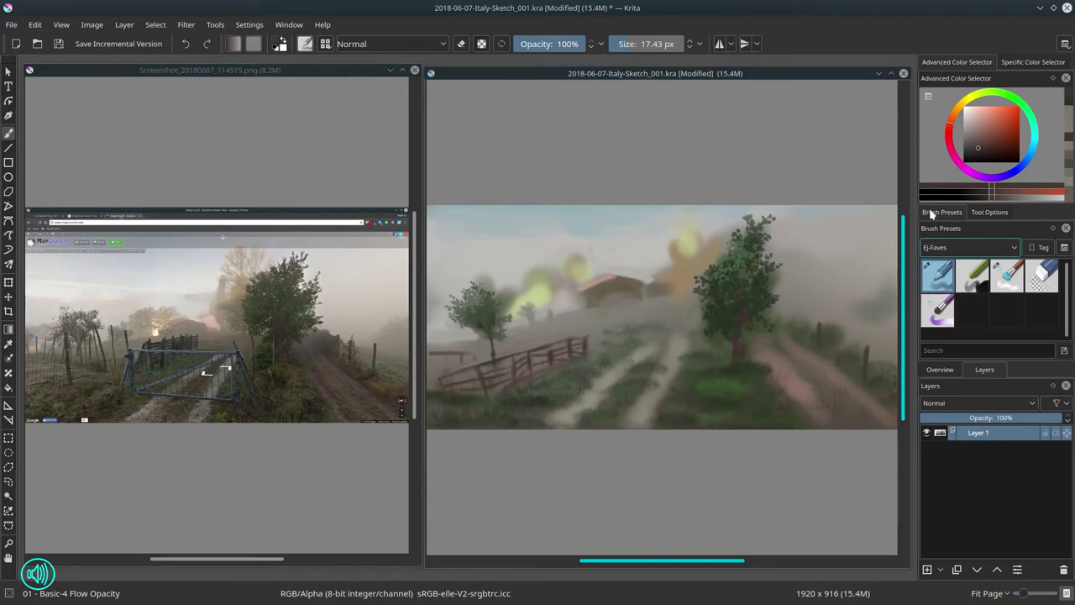
- Add lighter reddish-grey accents to the fence's rails and posts with brush sizes of 9.19 and 14.93 px
{"action": "left_click", "coordinate": [976, 138]}
{"action": "left_click_drag", "start_coordinate": [466, 374], "coordinate": [464, 374], "text": "shift"}
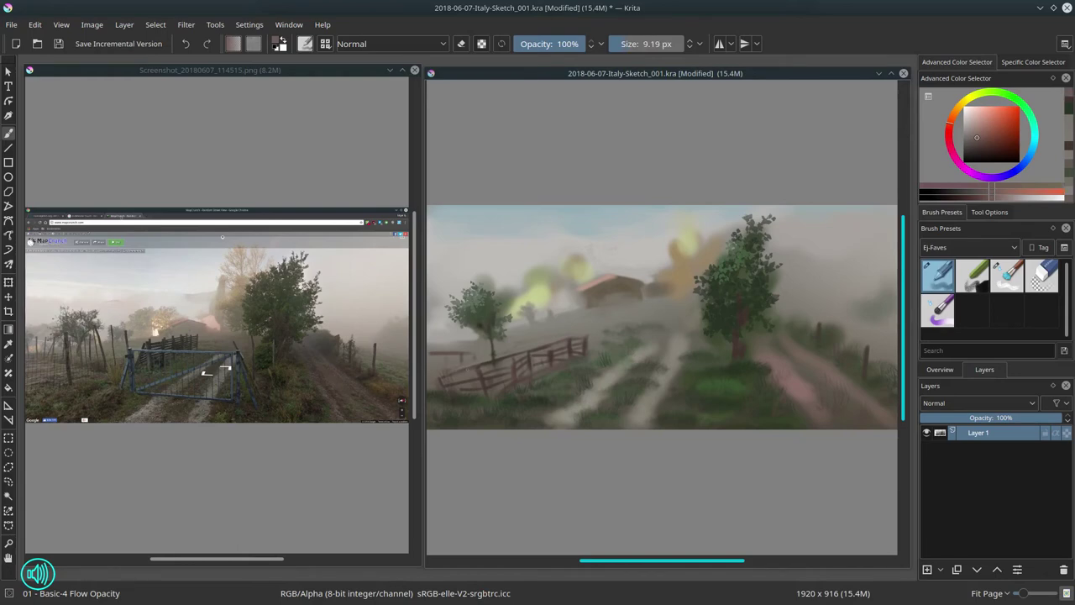
{"action": "key", "text": "bracketright"}
{"action": "key", "text": "bracketright"}
{"action": "left_click", "coordinate": [977, 133]}
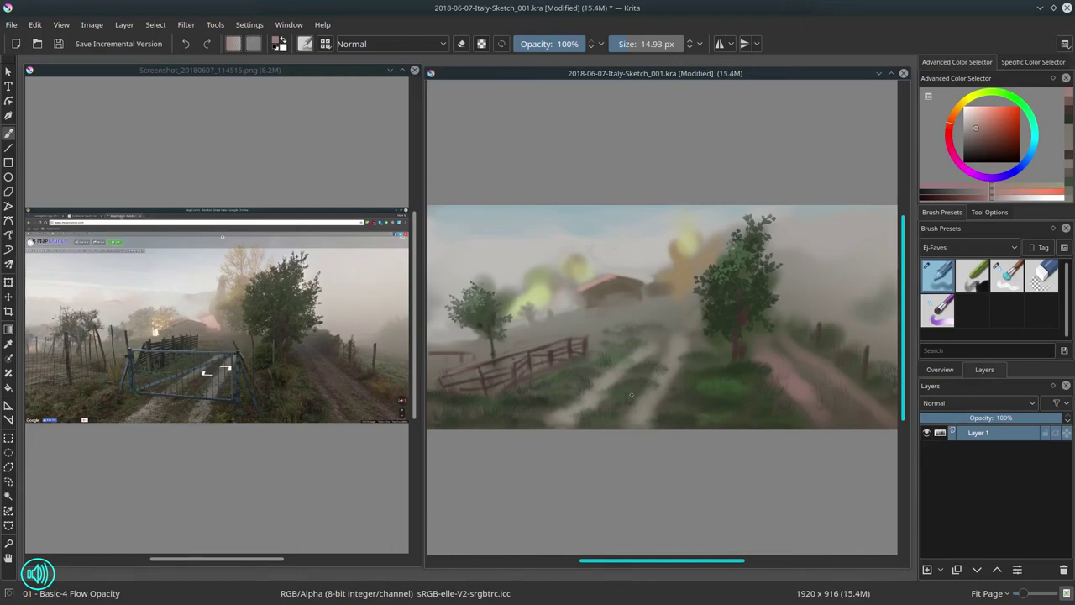
- Show the Nature-Speed-Paint presets, and mirror the image horizontally and back to check the composition
{"action": "left_click", "coordinate": [995, 248]}
{"action": "left_click", "coordinate": [955, 350]}
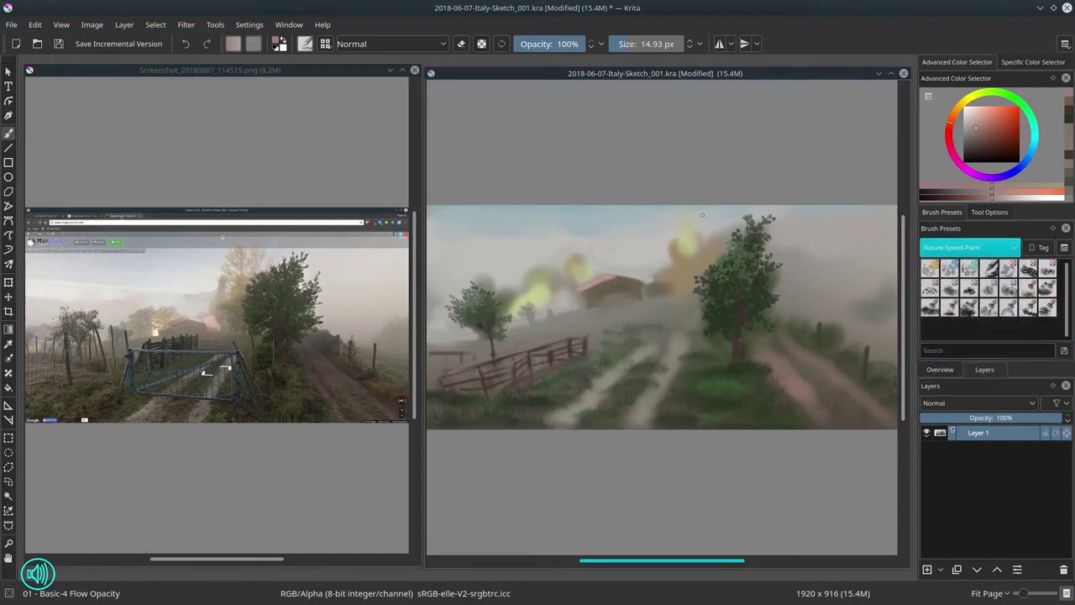
{"action": "left_click", "coordinate": [92, 24]}
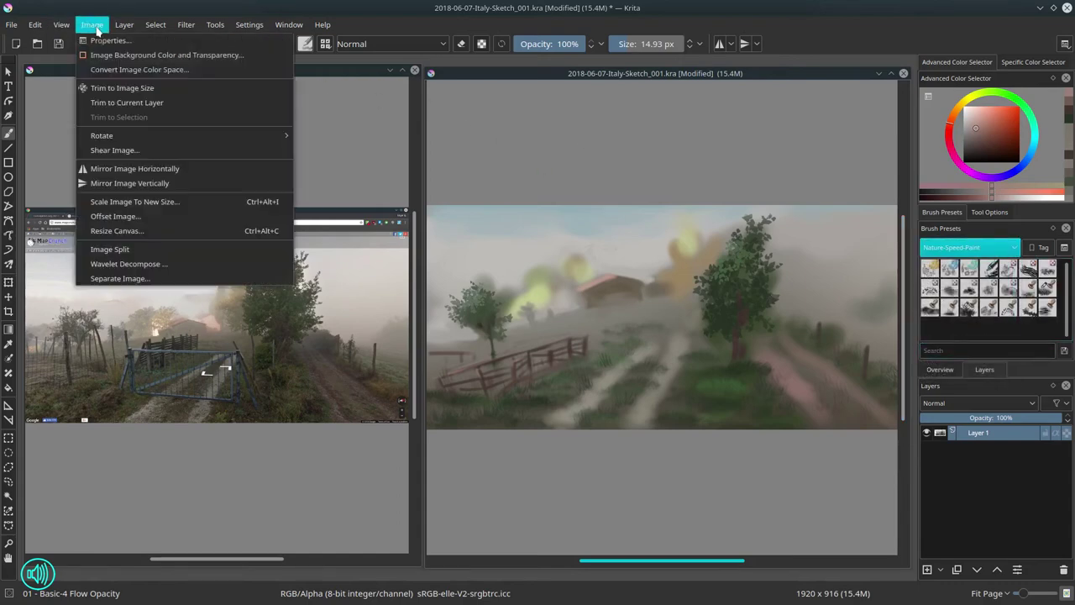
{"action": "left_click", "coordinate": [139, 169]}
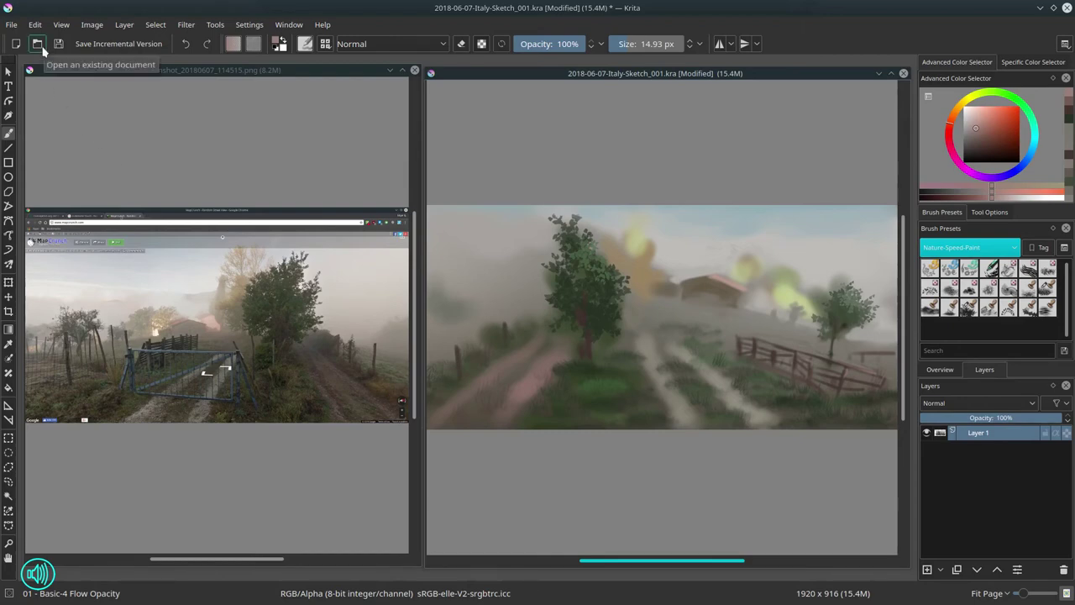
{"action": "left_click", "coordinate": [92, 24]}
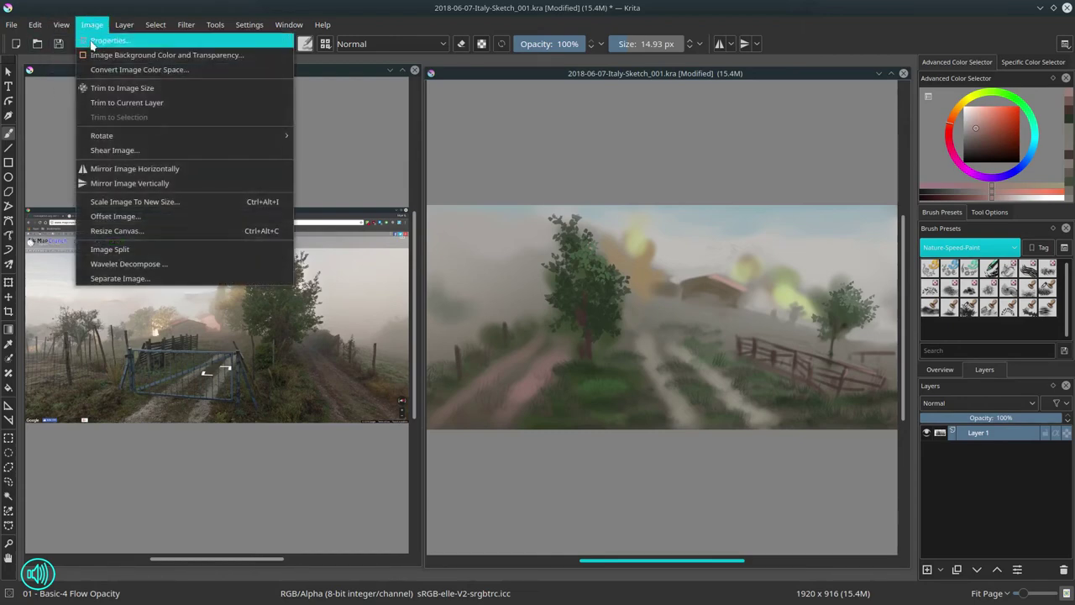
{"action": "left_click", "coordinate": [121, 168]}
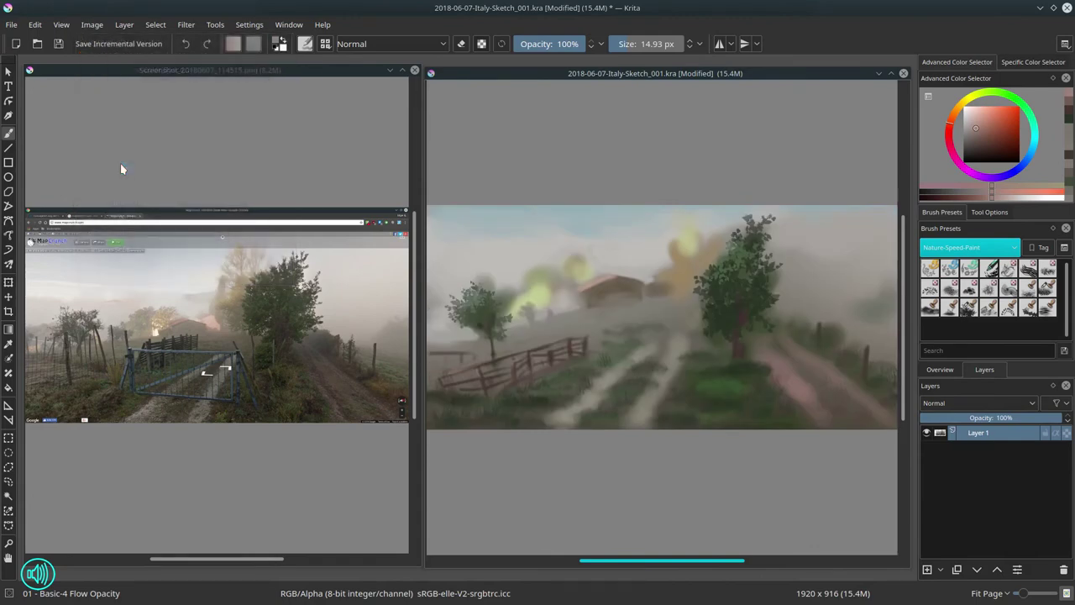
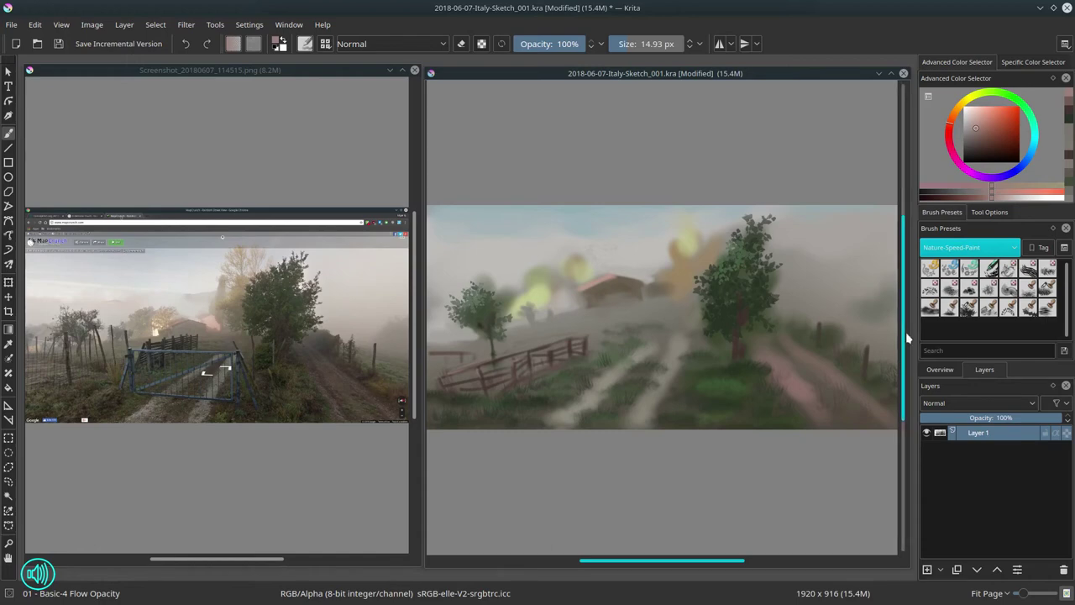
- Show the Ej-Faves presets and set the brush to a dark reddish grey at 24.72 px
{"action": "left_click", "coordinate": [974, 247]}
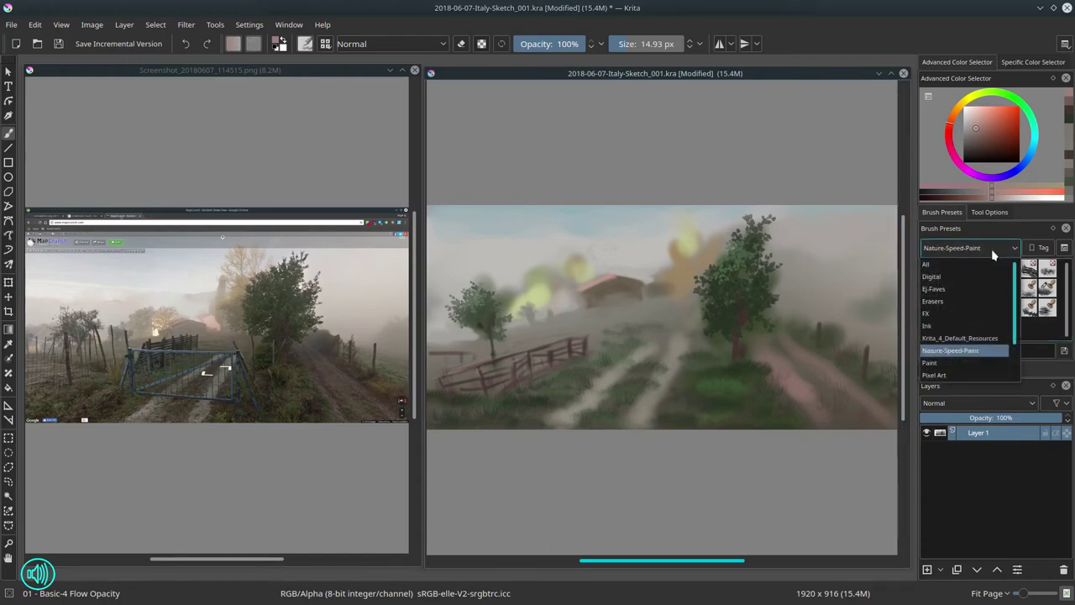
{"action": "left_click", "coordinate": [945, 287]}
{"action": "left_click", "coordinate": [946, 283]}
{"action": "left_click", "coordinate": [972, 155]}
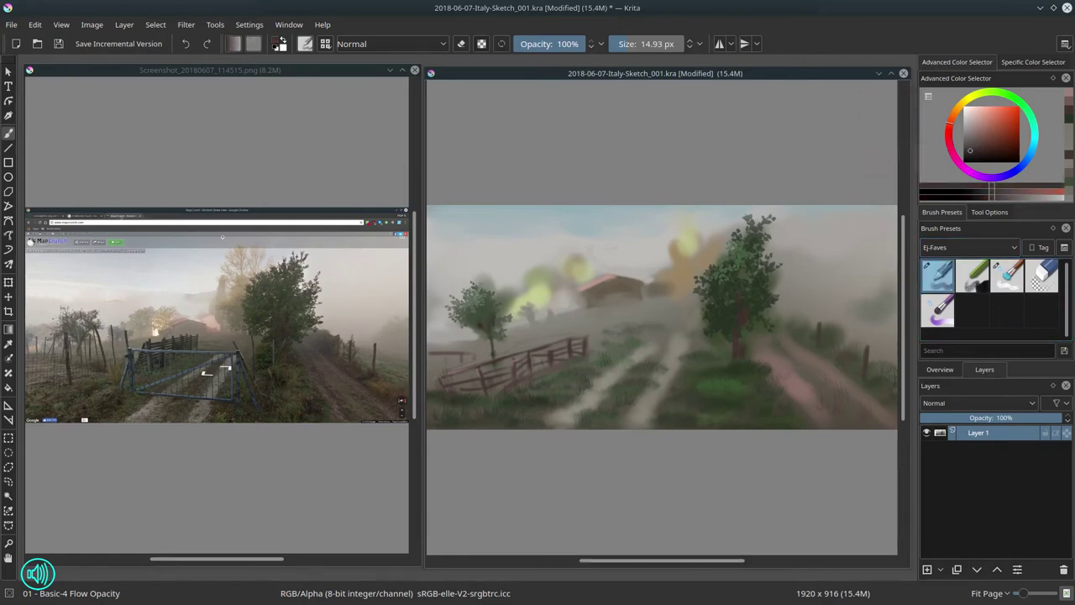
{"action": "key", "text": "bracketright"}
{"action": "key", "text": "bracketright"}
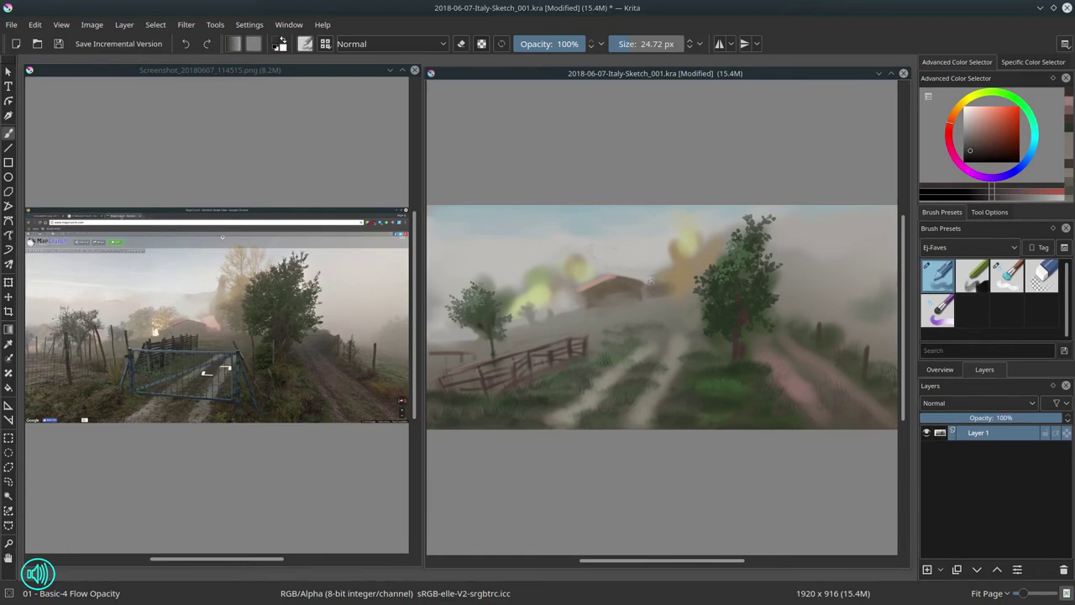
{"action": "left_click_drag", "start_coordinate": [651, 284], "coordinate": [650, 329]}
{"action": "key", "text": "ctrl+z"}
{"action": "left_click_drag", "start_coordinate": [655, 278], "coordinate": [660, 326]}
{"action": "key", "text": "ctrl+z"}
- Paint a tall, slim standing figure in dark grey at the lane's far end, between the farmhouse and the large tree
{"action": "mouse_move", "coordinate": [658, 331]}
{"action": "left_mouse_down"}
{"action": "mouse_move", "coordinate": [657, 275]}
{"action": "mouse_move", "coordinate": [665, 343]}
{"action": "left_mouse_up"}
{"action": "key", "text": "ctrl+z"}
{"action": "key", "text": "ctrl+shift+z"}
{"action": "left_click_drag", "start_coordinate": [654, 294], "coordinate": [656, 311]}
{"action": "left_click_drag", "start_coordinate": [657, 313], "coordinate": [658, 348]}
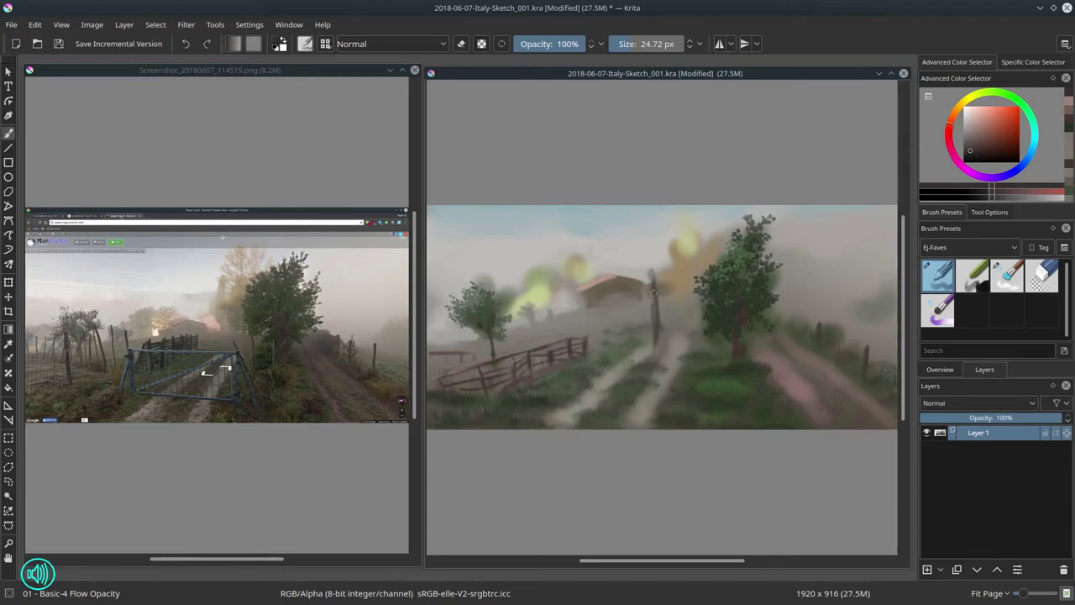
{"action": "left_click_drag", "start_coordinate": [646, 271], "coordinate": [654, 316]}
{"action": "left_click_drag", "start_coordinate": [656, 270], "coordinate": [660, 319]}
- Paint a small head and neck on the figure in a slightly lighter reddish grey at 11.85 px
{"action": "mouse_move", "coordinate": [653, 283]}
{"action": "left_mouse_down", "text": "shift"}
{"action": "mouse_move", "coordinate": [671, 283]}
{"action": "mouse_move", "coordinate": [652, 338]}
{"action": "left_mouse_up", "text": "shift"}
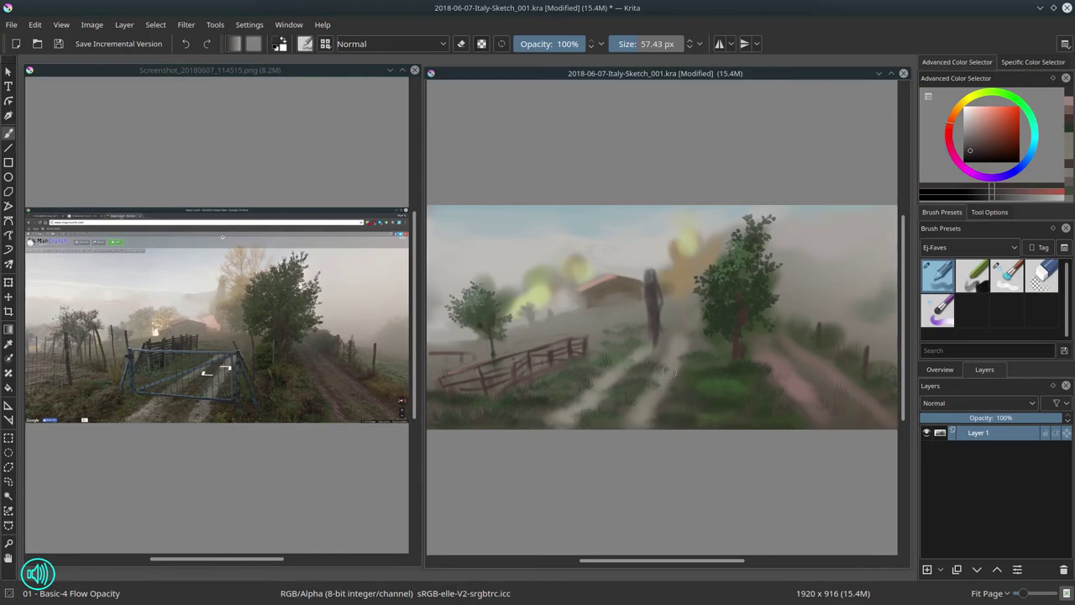
{"action": "mouse_move", "coordinate": [667, 372]}
{"action": "left_mouse_down"}
{"action": "mouse_move", "coordinate": [679, 339]}
{"action": "mouse_move", "coordinate": [661, 310]}
{"action": "mouse_move", "coordinate": [653, 375]}
{"action": "mouse_move", "coordinate": [641, 362]}
{"action": "left_mouse_up"}
{"action": "key", "text": "bracketleft"}
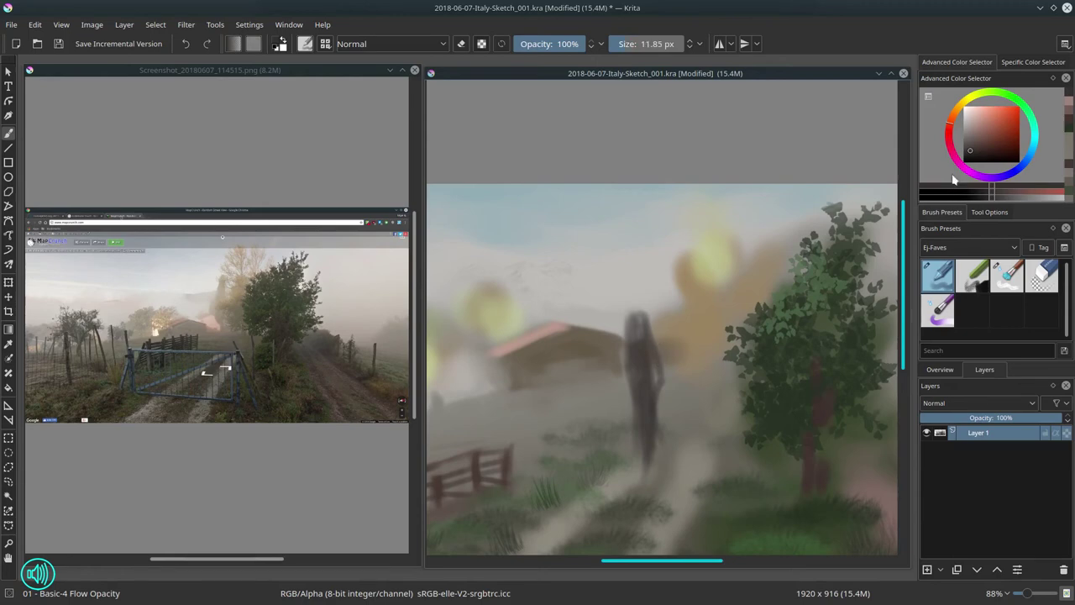
{"action": "left_click_drag", "start_coordinate": [969, 145], "coordinate": [968, 140]}
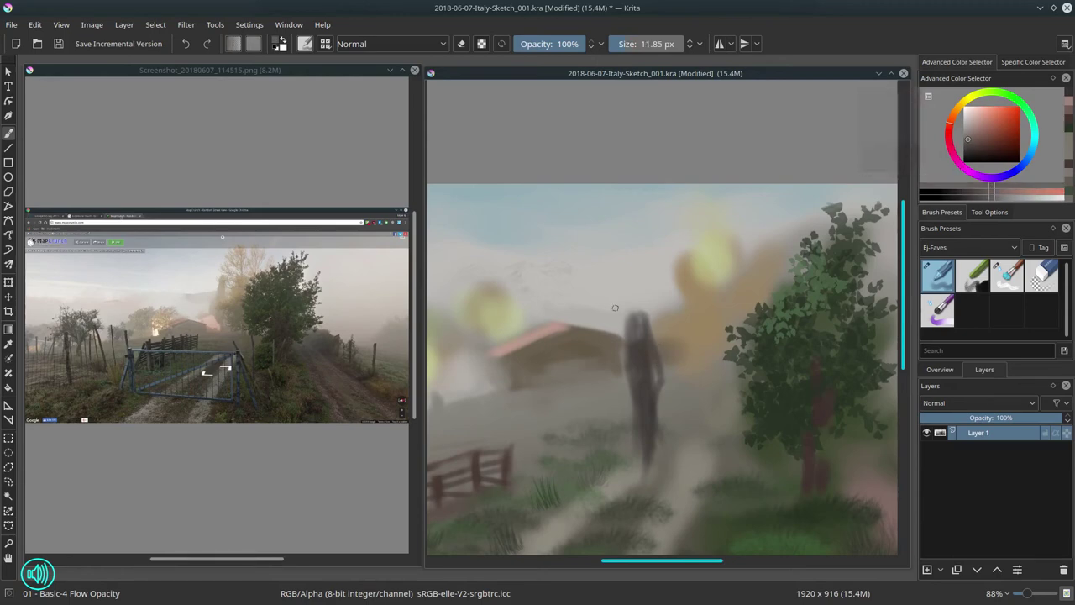
{"action": "left_click_drag", "start_coordinate": [635, 318], "coordinate": [633, 315]}
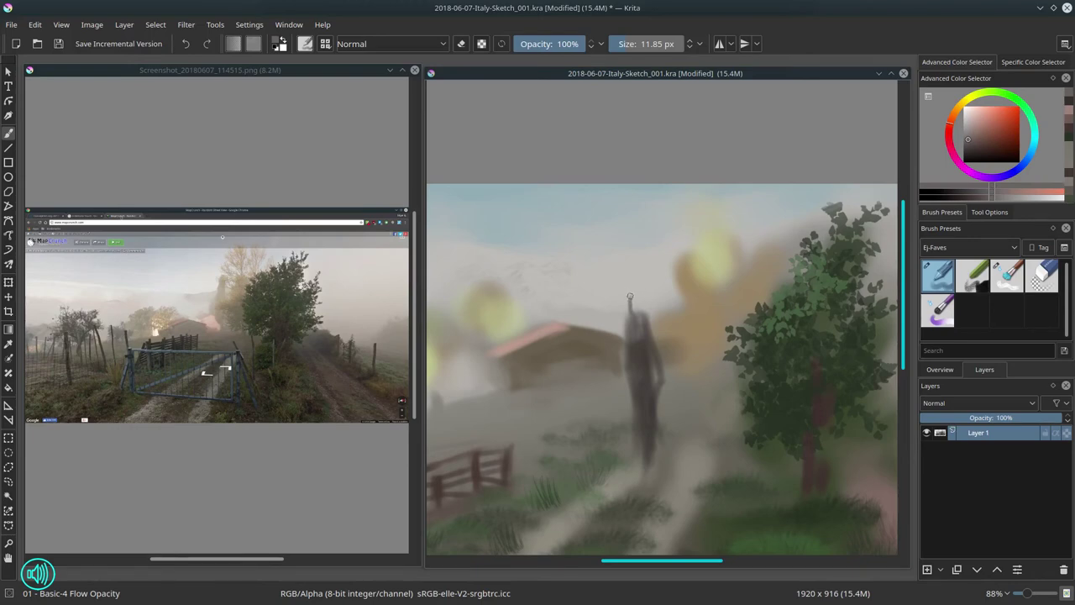
{"action": "left_click_drag", "start_coordinate": [630, 296], "coordinate": [630, 305]}
{"action": "left_click", "coordinate": [645, 315], "text": "ctrl"}
{"action": "left_click_drag", "start_coordinate": [634, 304], "coordinate": [631, 315]}
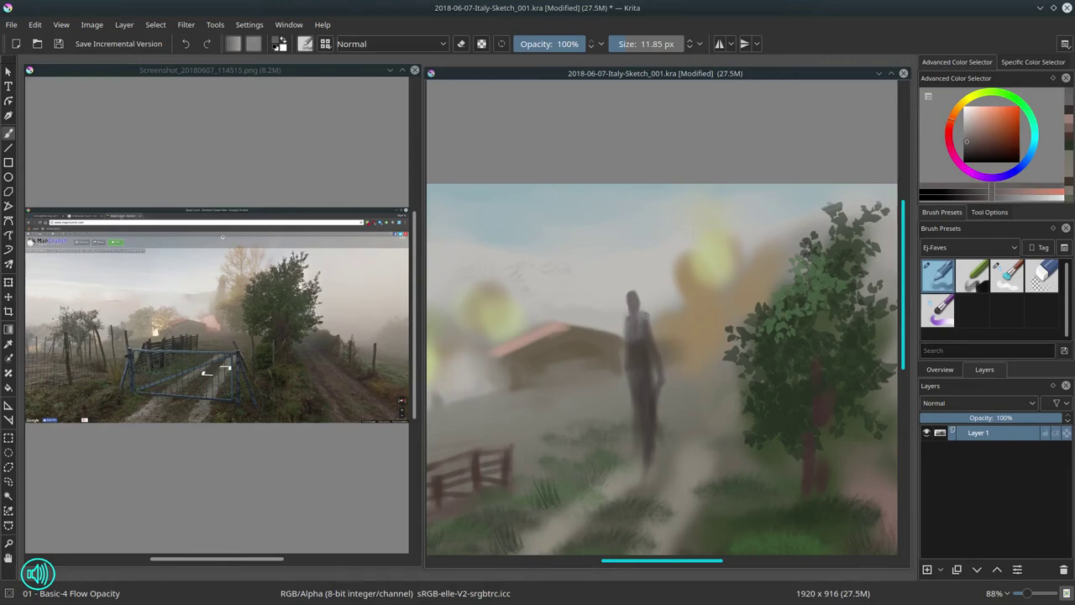
- Refine the figure's neck and shoulders with greys sampled from the figure and the misty sky at 11.85 px
{"action": "left_click", "coordinate": [632, 311], "text": "ctrl"}
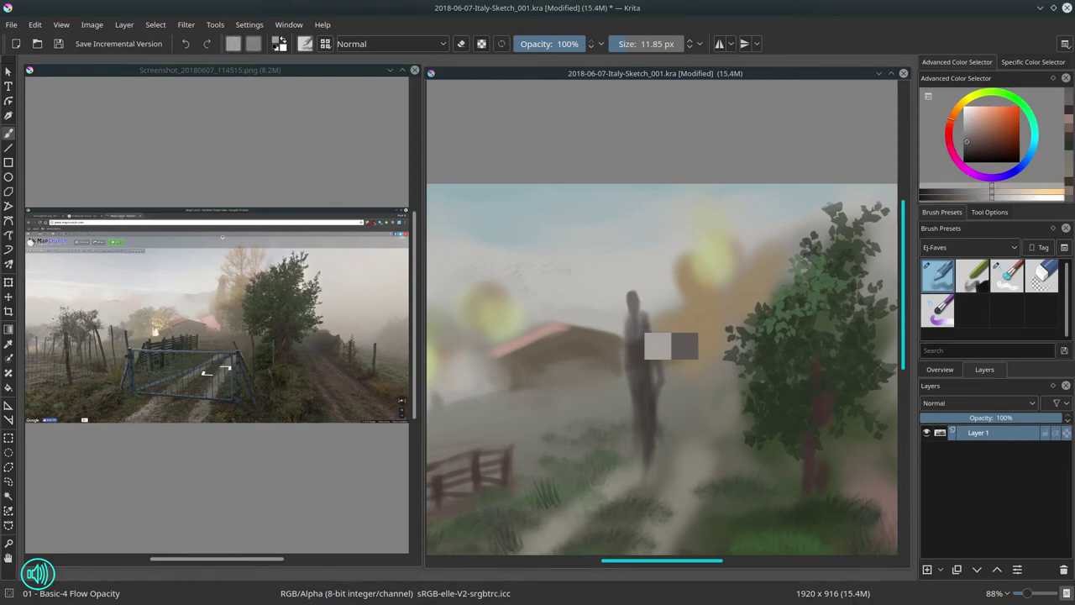
{"action": "left_click_drag", "start_coordinate": [628, 314], "coordinate": [626, 318]}
{"action": "left_click", "coordinate": [630, 318], "text": "ctrl"}
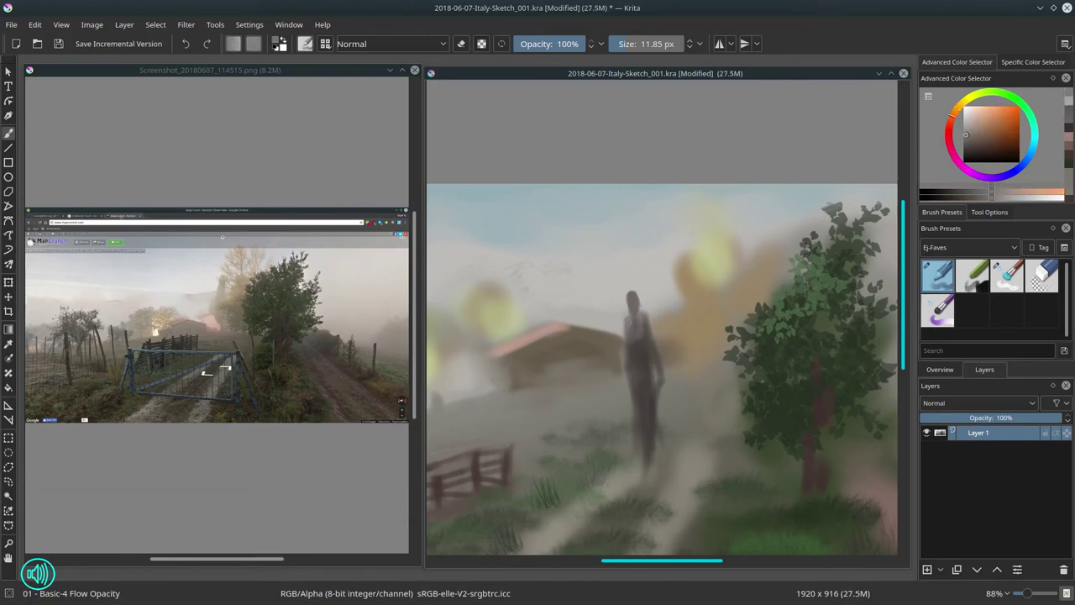
{"action": "left_click", "coordinate": [643, 311], "text": "ctrl"}
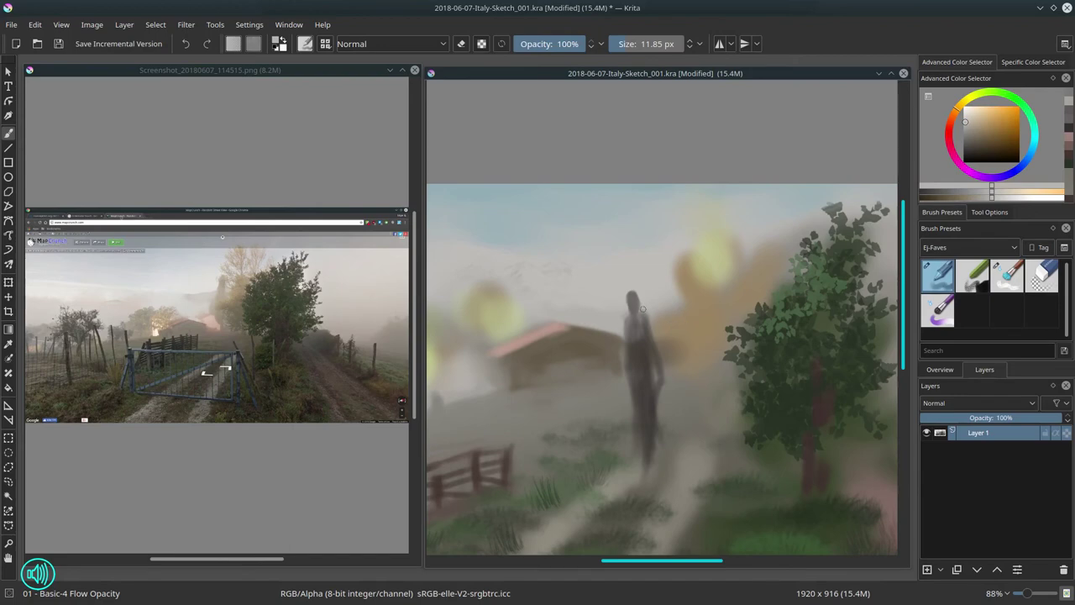
{"action": "left_click_drag", "start_coordinate": [643, 309], "coordinate": [640, 320]}
{"action": "left_click_drag", "start_coordinate": [660, 390], "coordinate": [671, 339]}
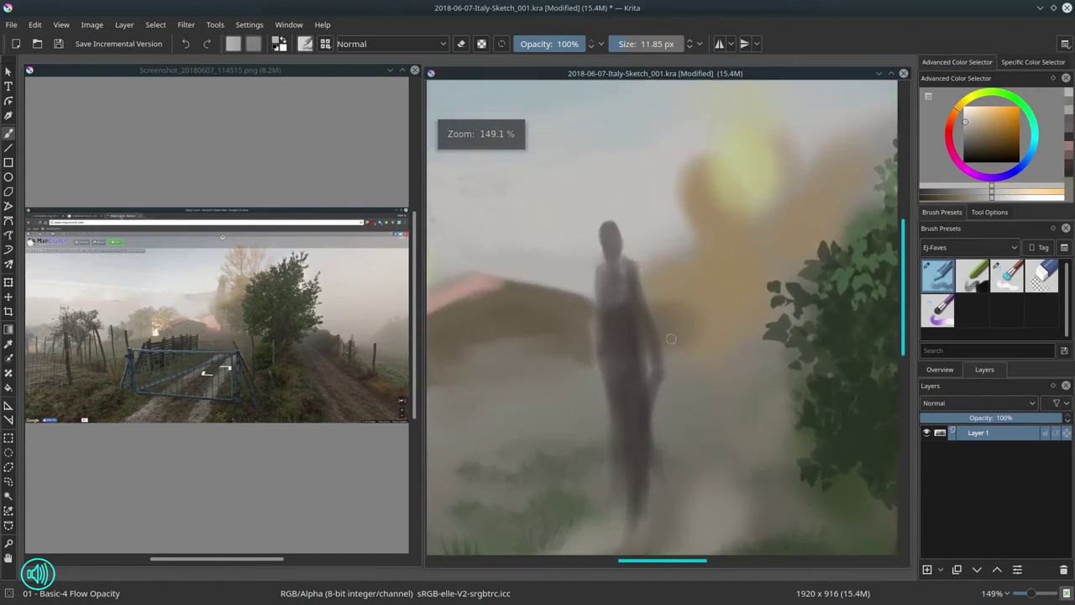
{"action": "left_click", "coordinate": [637, 279], "text": "ctrl"}
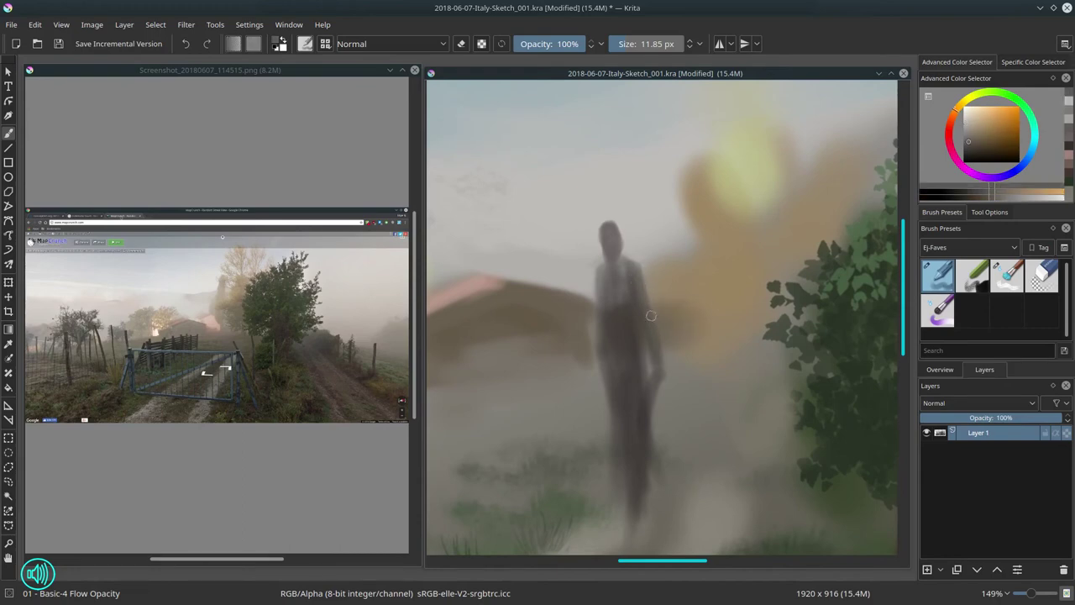
- Refine the outlines of the figure's arms and darken the arm on the farmhouse side with sampled greys at 11.85 px
{"action": "left_click", "coordinate": [644, 301], "text": "ctrl"}
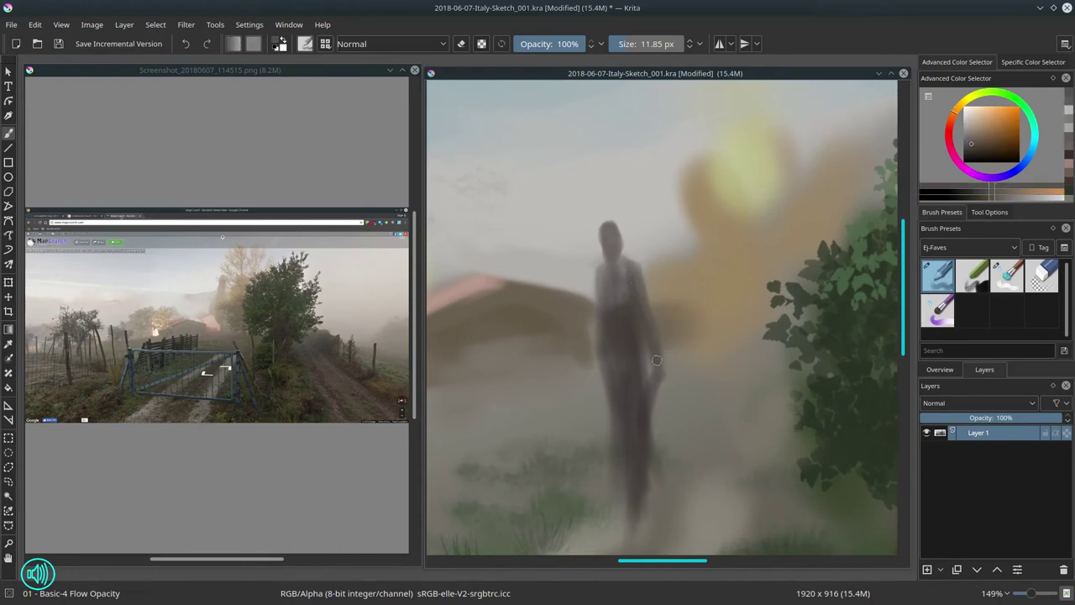
{"action": "left_click", "coordinate": [676, 379], "text": "ctrl"}
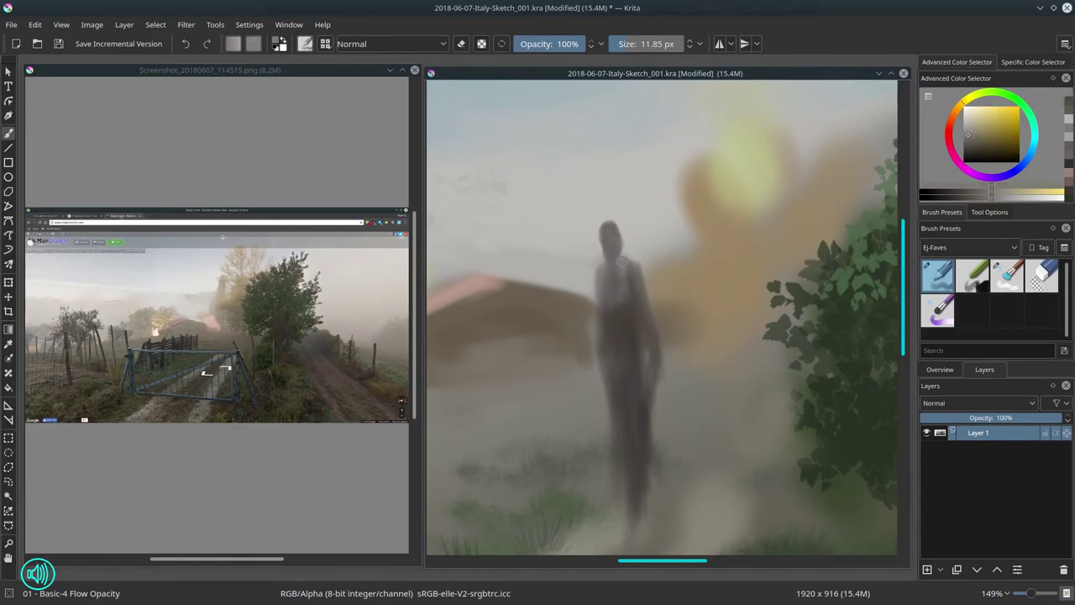
{"action": "left_click", "coordinate": [603, 334], "text": "ctrl"}
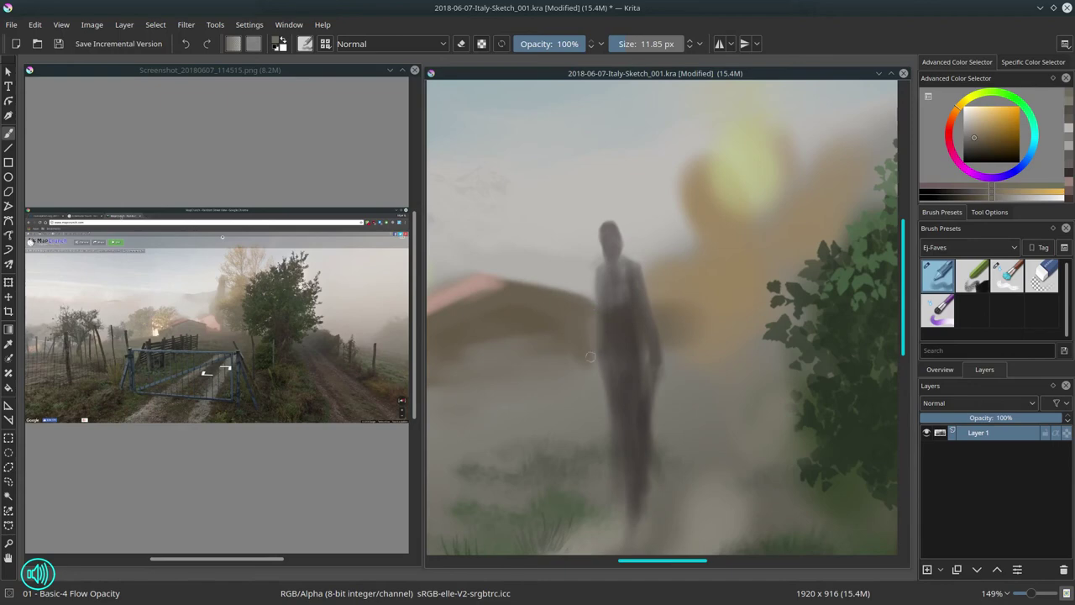
{"action": "left_click", "coordinate": [614, 290], "text": "ctrl"}
{"action": "left_click", "coordinate": [609, 344], "text": "ctrl"}
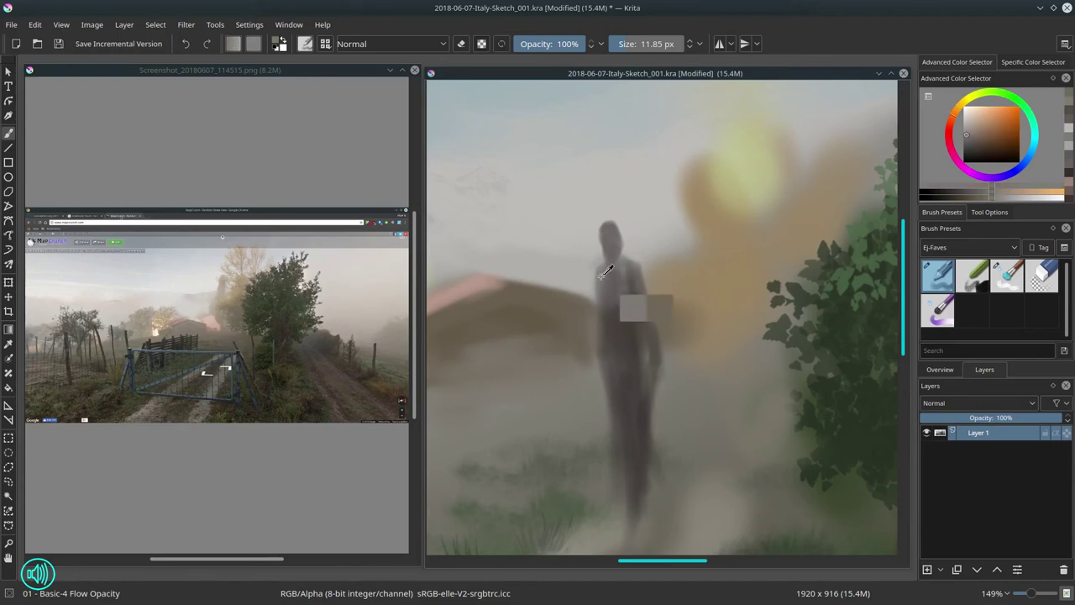
{"action": "left_click", "coordinate": [613, 311], "text": "ctrl"}
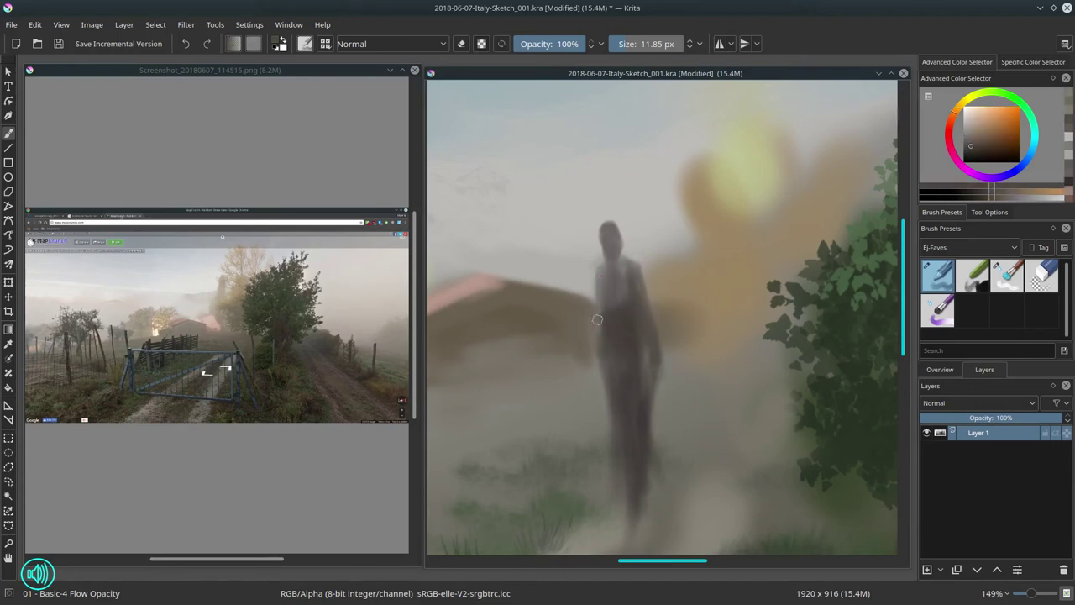
{"action": "left_click_drag", "start_coordinate": [598, 321], "coordinate": [604, 375]}
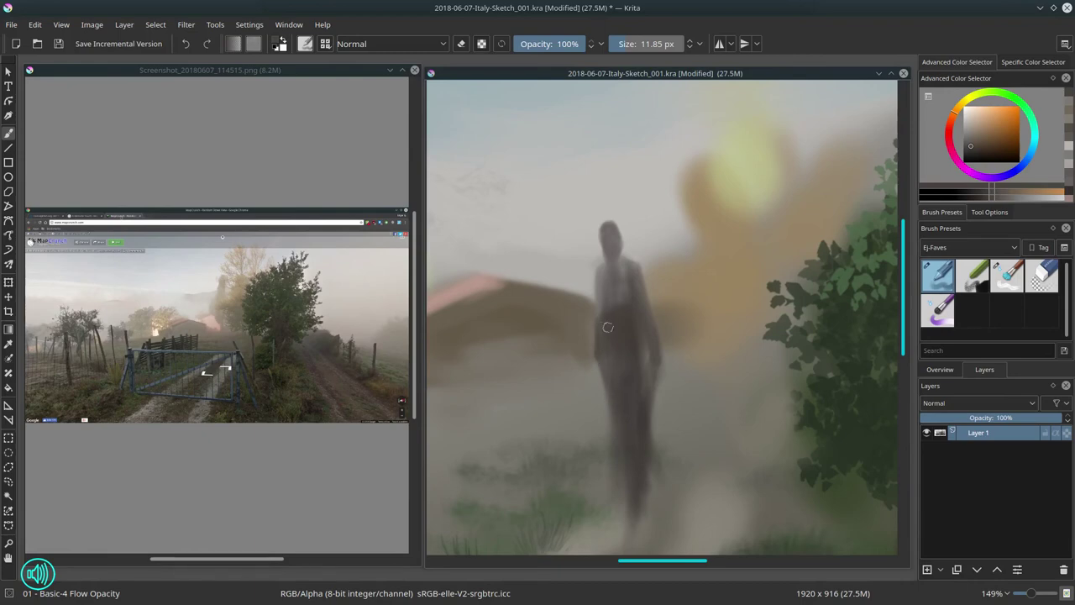
- Slim the forearm and hand on the tree side of the figure, using sampled mist and figure greys at 11.85 px
{"action": "left_click", "coordinate": [664, 382], "text": "ctrl"}
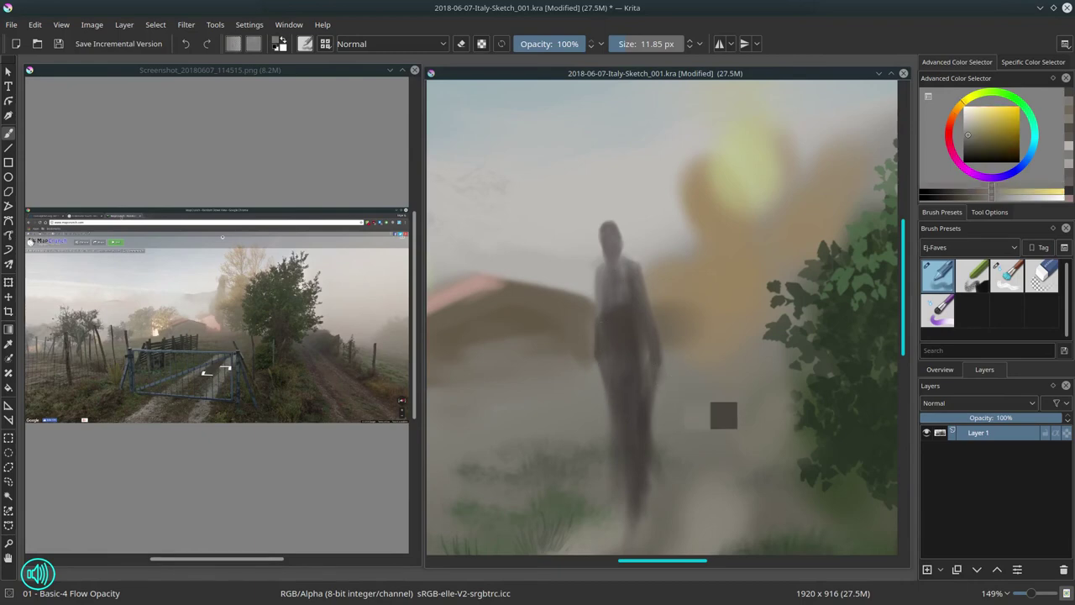
{"action": "left_click", "coordinate": [657, 339], "text": "ctrl"}
{"action": "left_click", "coordinate": [681, 359], "text": "ctrl"}
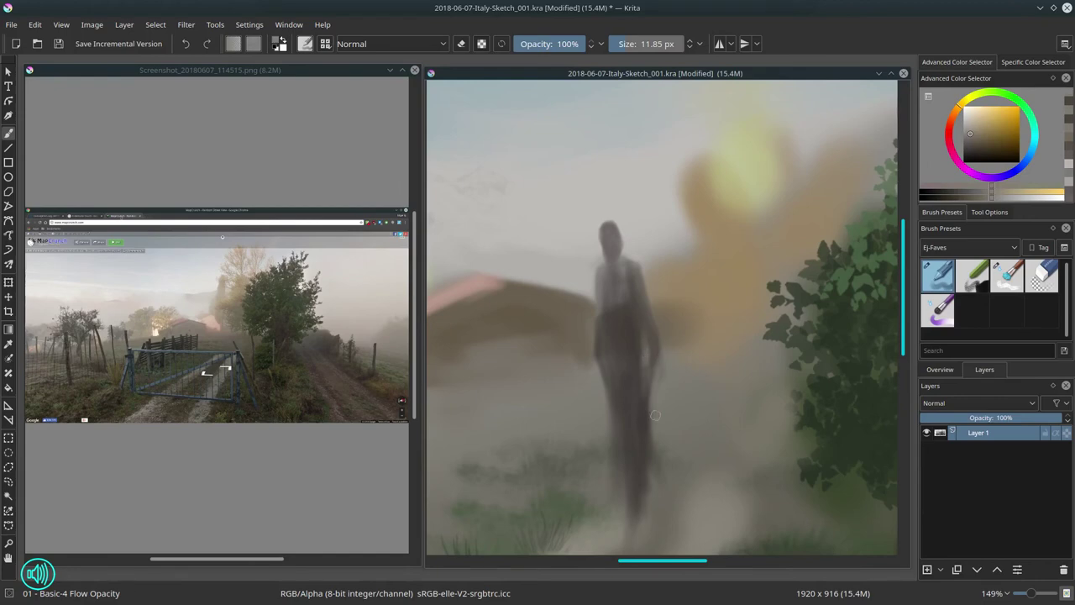
{"action": "left_click", "coordinate": [660, 334], "text": "ctrl"}
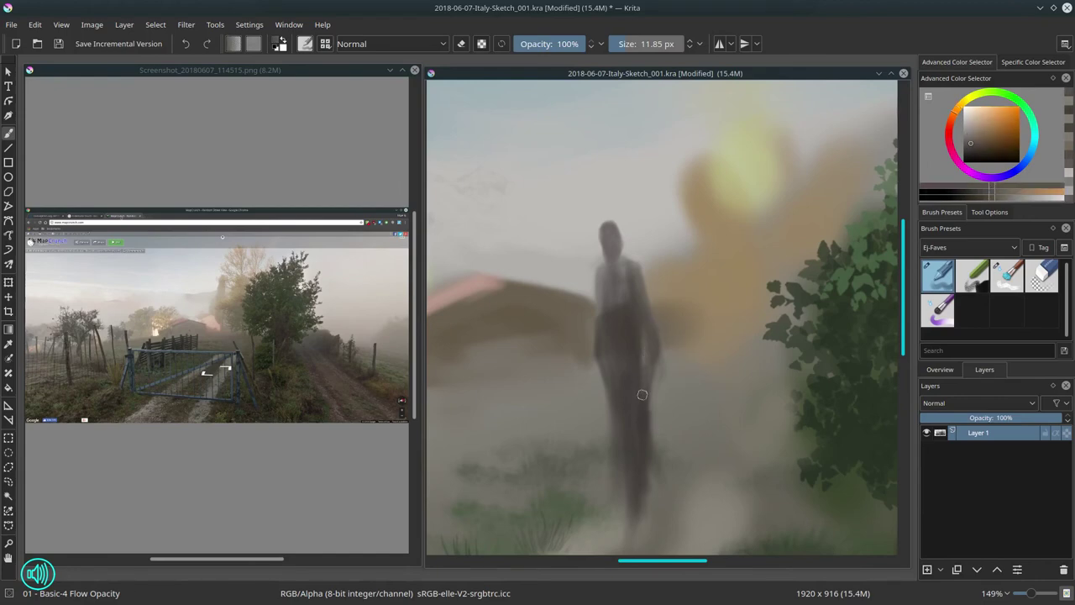
{"action": "left_click", "coordinate": [673, 360], "text": "ctrl"}
{"action": "left_click", "coordinate": [648, 362], "text": "ctrl"}
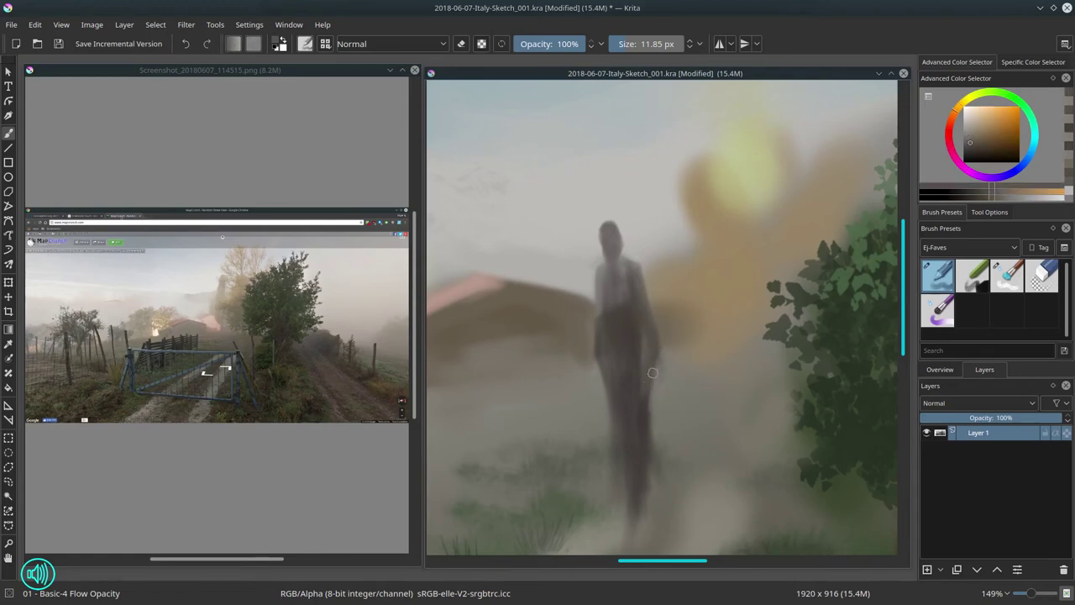
- Even out the figure's leg and torso with greys sampled from the body, and enlarge the brush to 18.77 px
{"action": "left_click", "coordinate": [614, 348], "text": "ctrl"}
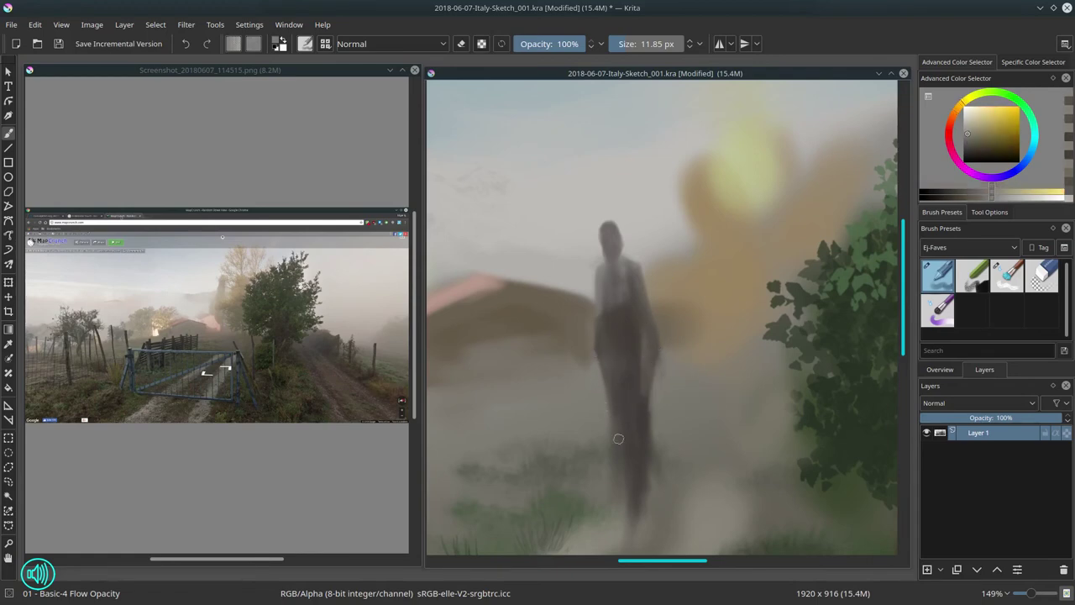
{"action": "left_click", "coordinate": [616, 315], "text": "ctrl"}
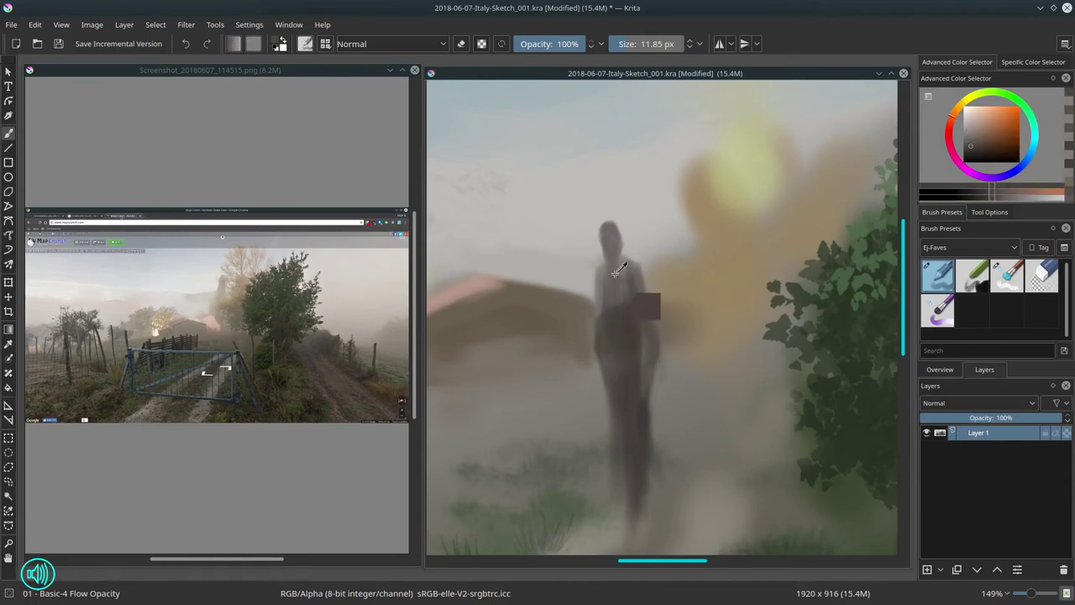
{"action": "left_click", "coordinate": [616, 293], "text": "ctrl"}
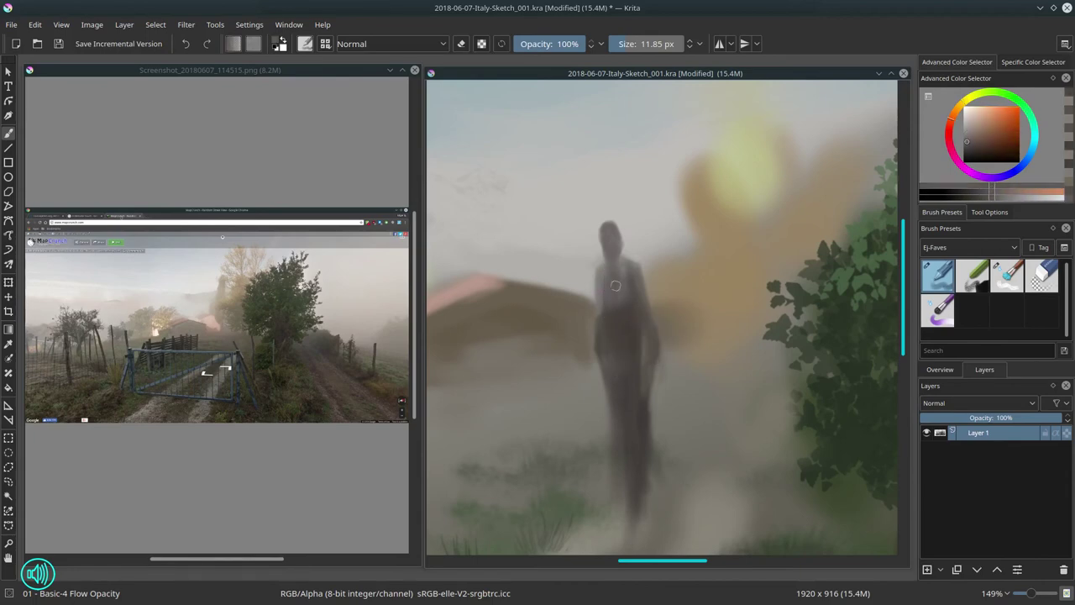
{"action": "left_click", "coordinate": [614, 318], "text": "ctrl"}
{"action": "key", "text": "bracketright"}
{"action": "key", "text": "bracketright"}
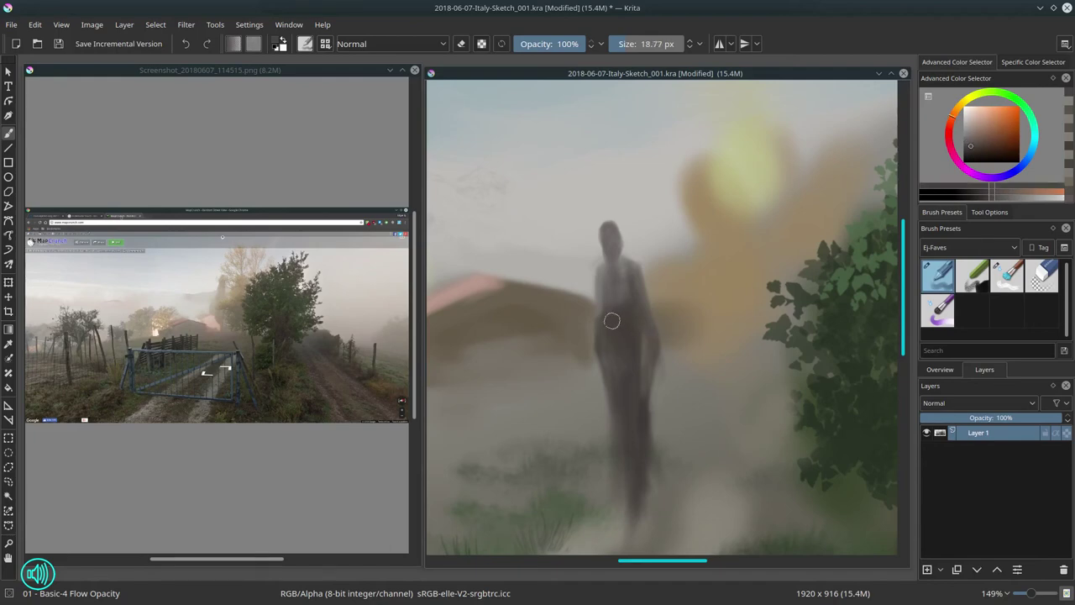
- Blend the figure's chest and shoulders with the Blender Textured Soft brush
{"action": "left_click", "coordinate": [1007, 275]}
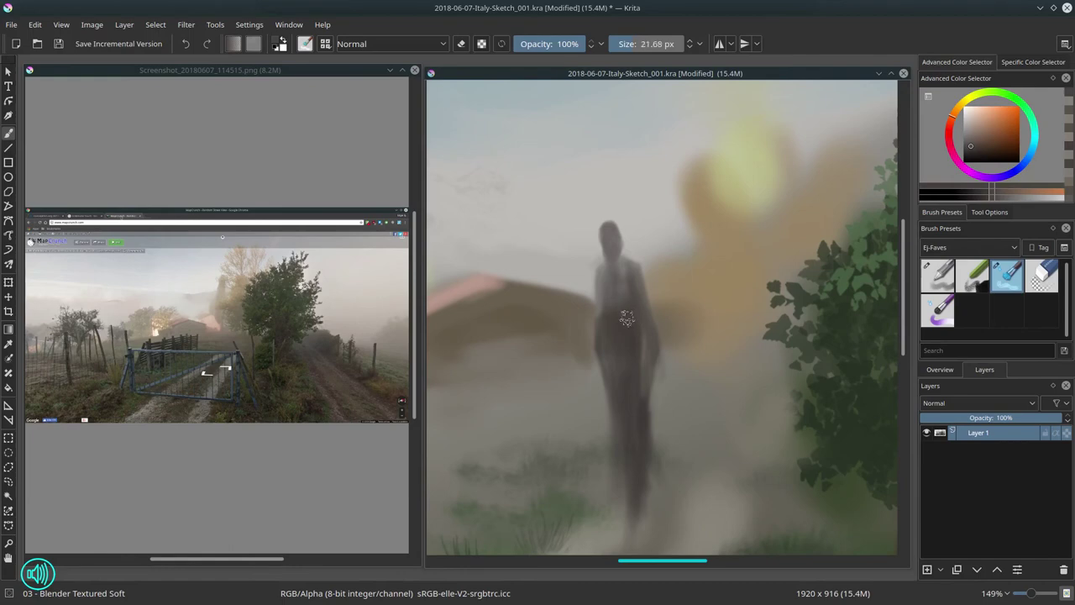
{"action": "left_click_drag", "start_coordinate": [626, 318], "coordinate": [601, 275]}
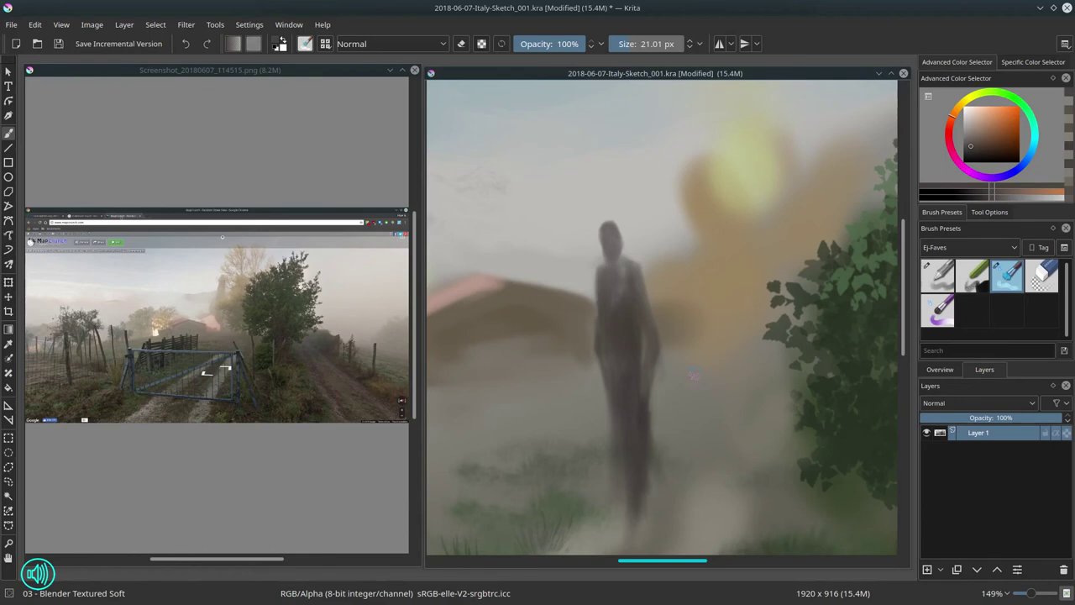
{"action": "mouse_move", "coordinate": [711, 359]}
{"action": "left_mouse_down"}
{"action": "mouse_move", "coordinate": [720, 377]}
{"action": "mouse_move", "coordinate": [713, 442]}
{"action": "mouse_move", "coordinate": [743, 369]}
{"action": "left_mouse_up"}
- Soften the figure's lower legs and feet into the lane with the Basic-4 Flow Opacity brush and sampled ground greys at 18.77 px
{"action": "left_click", "coordinate": [938, 276]}
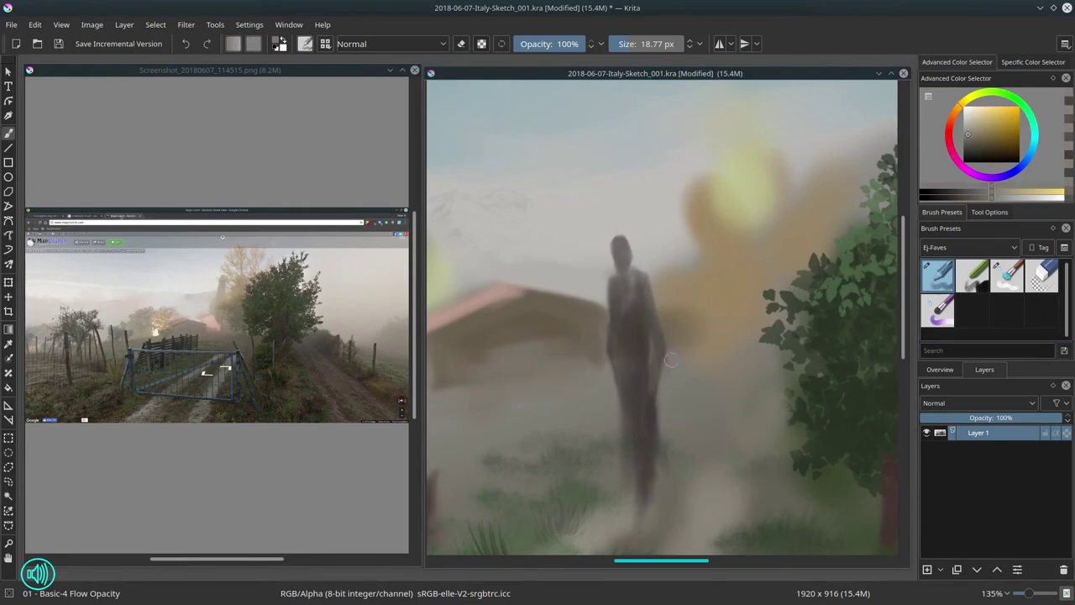
{"action": "left_click", "coordinate": [674, 471], "text": "ctrl"}
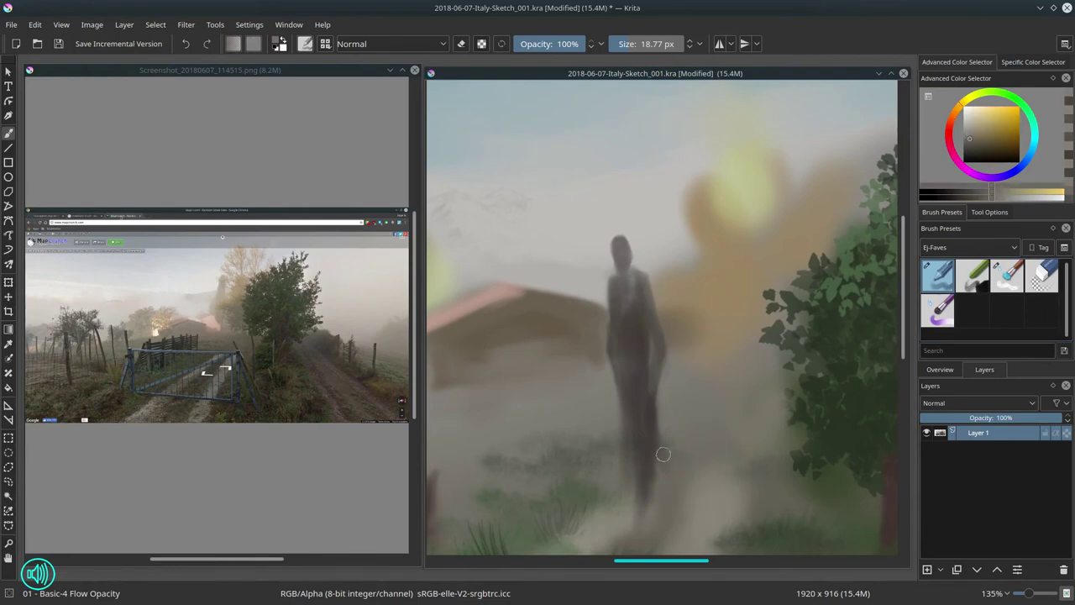
{"action": "mouse_move", "coordinate": [663, 453]}
{"action": "left_mouse_down"}
{"action": "mouse_move", "coordinate": [666, 491]}
{"action": "mouse_move", "coordinate": [666, 452]}
{"action": "mouse_move", "coordinate": [667, 488]}
{"action": "mouse_move", "coordinate": [639, 443]}
{"action": "mouse_move", "coordinate": [620, 466]}
{"action": "mouse_move", "coordinate": [661, 462]}
{"action": "left_mouse_up"}
{"action": "left_click", "coordinate": [620, 466], "text": "ctrl"}
{"action": "left_click", "coordinate": [668, 468], "text": "ctrl"}
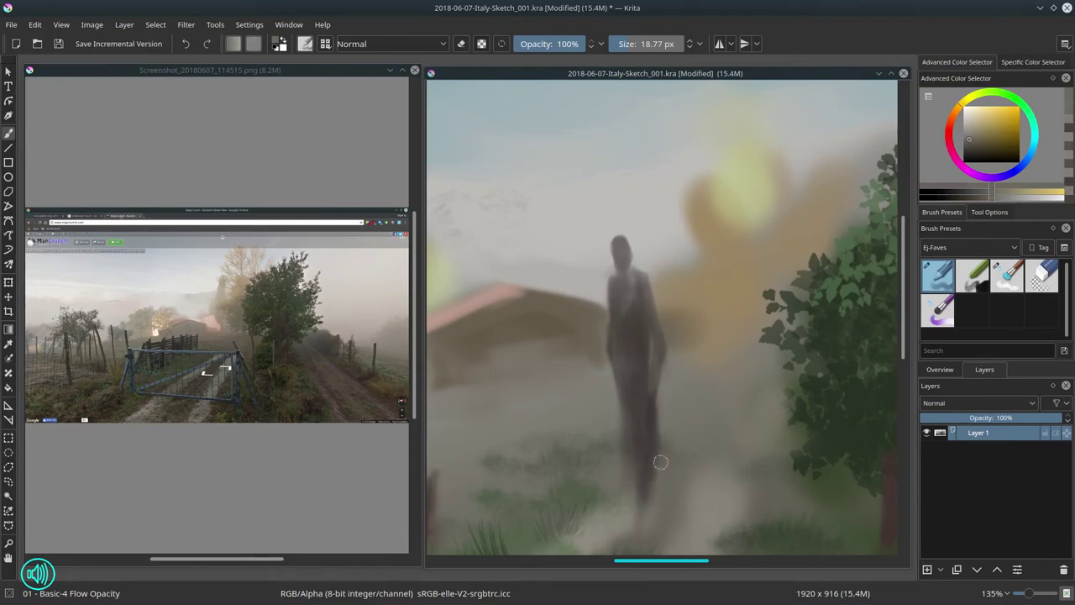
{"action": "left_click", "coordinate": [640, 517], "text": "ctrl"}
{"action": "left_click_drag", "start_coordinate": [640, 512], "coordinate": [633, 533]}
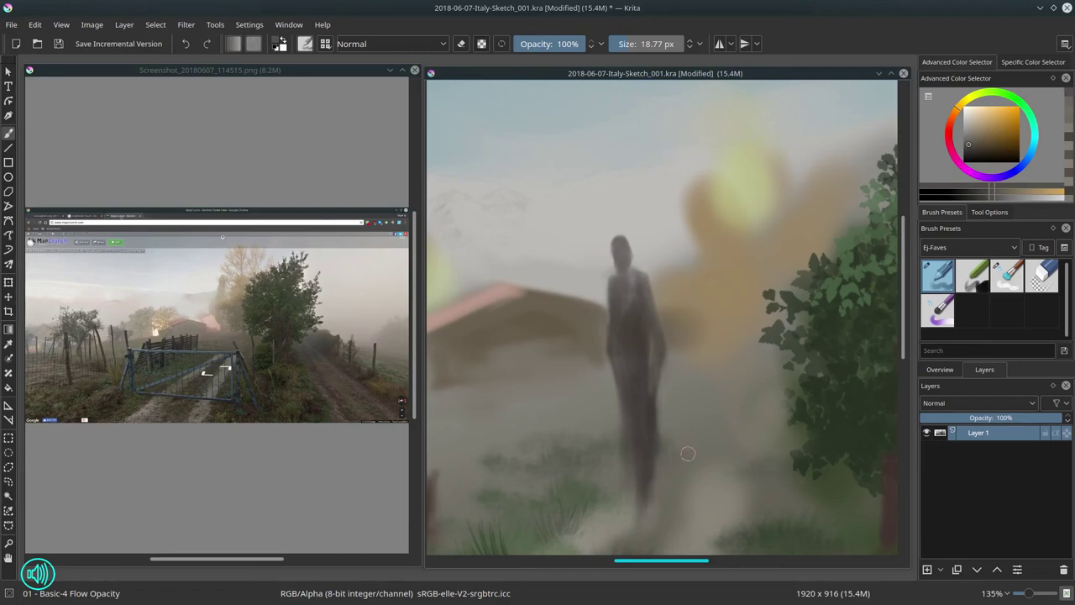
- Refine the shape and edges of the figure's head with sampled sky and figure greys at 8.47 px
{"action": "left_click_drag", "start_coordinate": [708, 413], "coordinate": [708, 508], "text": "ctrl"}
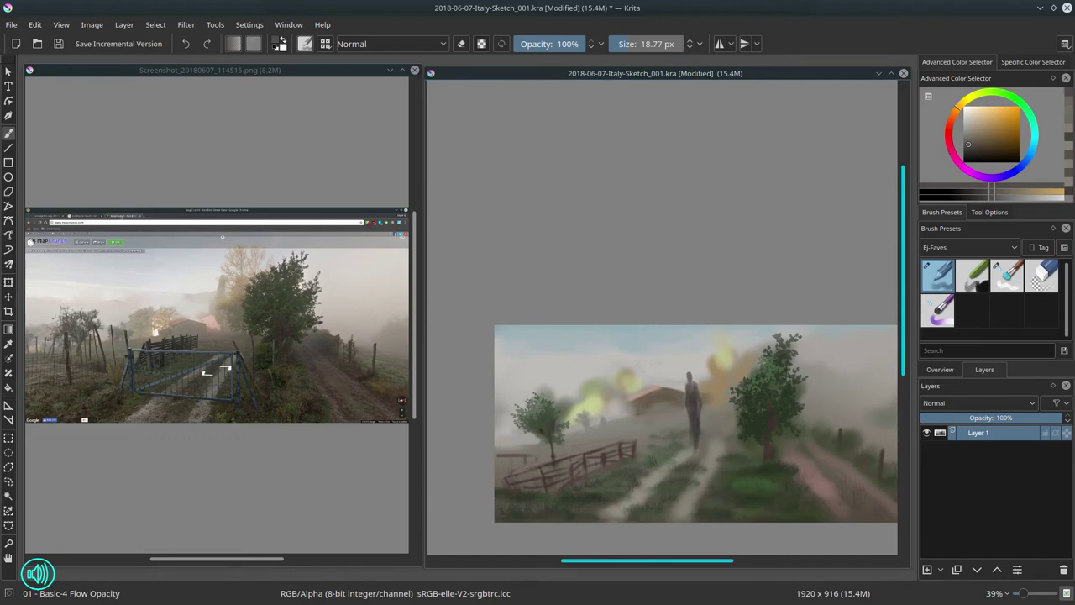
{"action": "mouse_move", "coordinate": [700, 434]}
{"action": "left_mouse_down"}
{"action": "mouse_move", "coordinate": [714, 443]}
{"action": "mouse_move", "coordinate": [727, 356]}
{"action": "mouse_move", "coordinate": [700, 415]}
{"action": "mouse_move", "coordinate": [703, 386]}
{"action": "mouse_move", "coordinate": [719, 434]}
{"action": "left_mouse_up"}
{"action": "left_click", "coordinate": [595, 251], "text": "ctrl"}
{"action": "mouse_move", "coordinate": [624, 231]}
{"action": "left_mouse_down", "text": "shift"}
{"action": "mouse_move", "coordinate": [596, 257]}
{"action": "mouse_move", "coordinate": [602, 244]}
{"action": "mouse_move", "coordinate": [615, 236]}
{"action": "mouse_move", "coordinate": [598, 254]}
{"action": "mouse_move", "coordinate": [600, 274]}
{"action": "mouse_move", "coordinate": [603, 246]}
{"action": "mouse_move", "coordinate": [623, 243]}
{"action": "left_mouse_up", "text": "shift"}
{"action": "left_click", "coordinate": [605, 235], "text": "ctrl"}
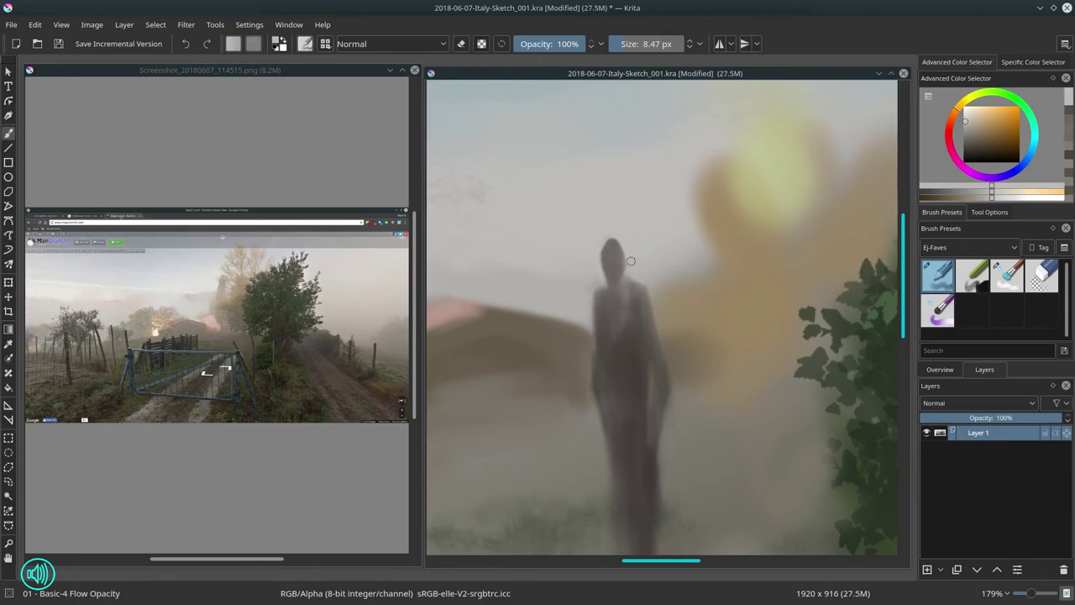
{"action": "left_click", "coordinate": [619, 244], "text": "ctrl"}
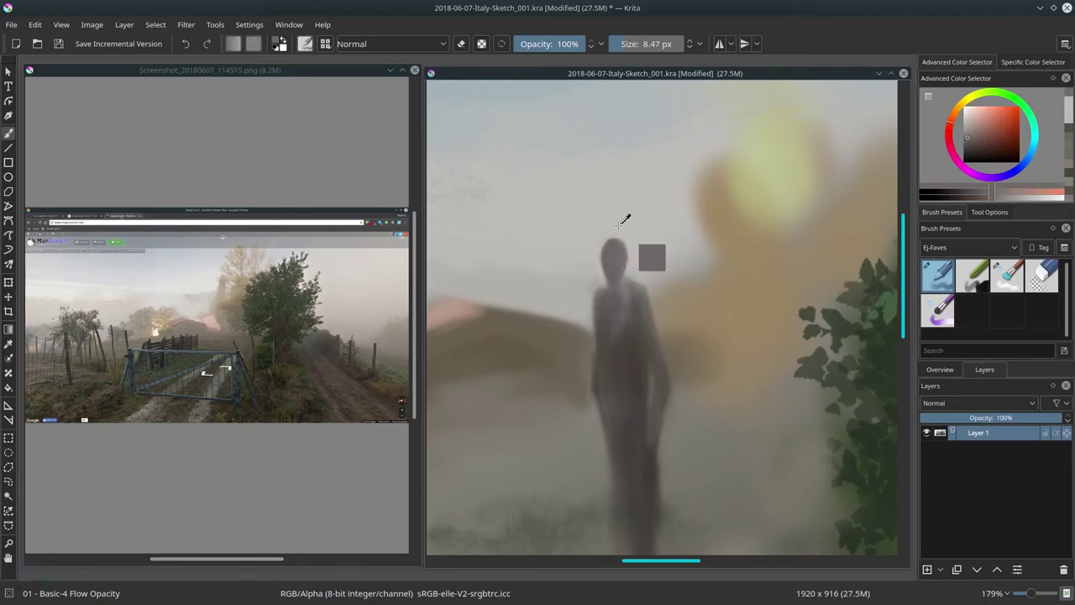
{"action": "left_click", "coordinate": [617, 228], "text": "ctrl"}
{"action": "left_click_drag", "start_coordinate": [598, 247], "coordinate": [607, 235]}
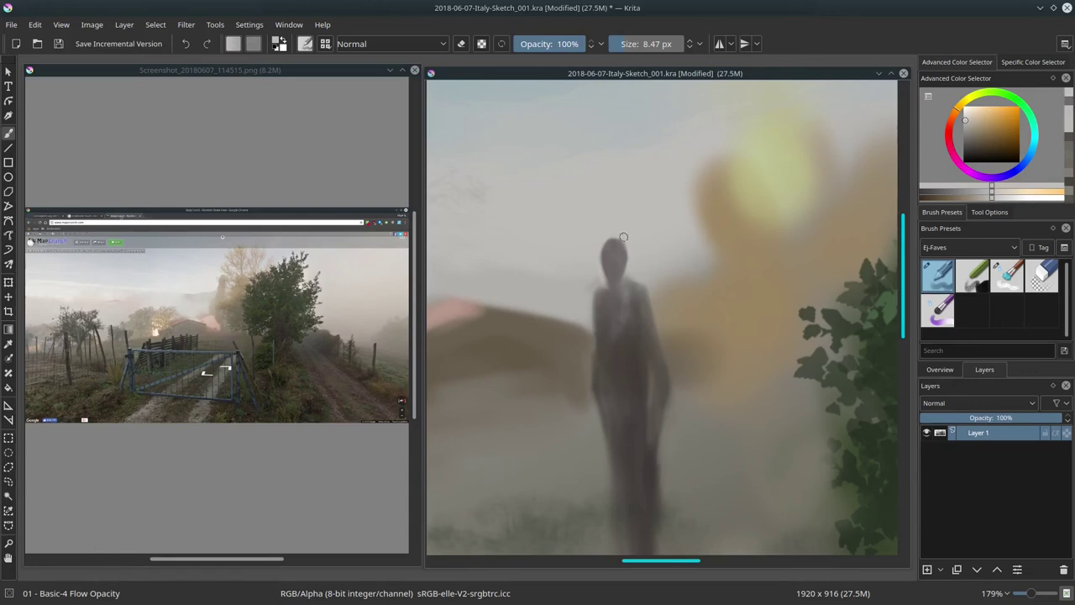
{"action": "left_click", "coordinate": [602, 290], "text": "ctrl"}
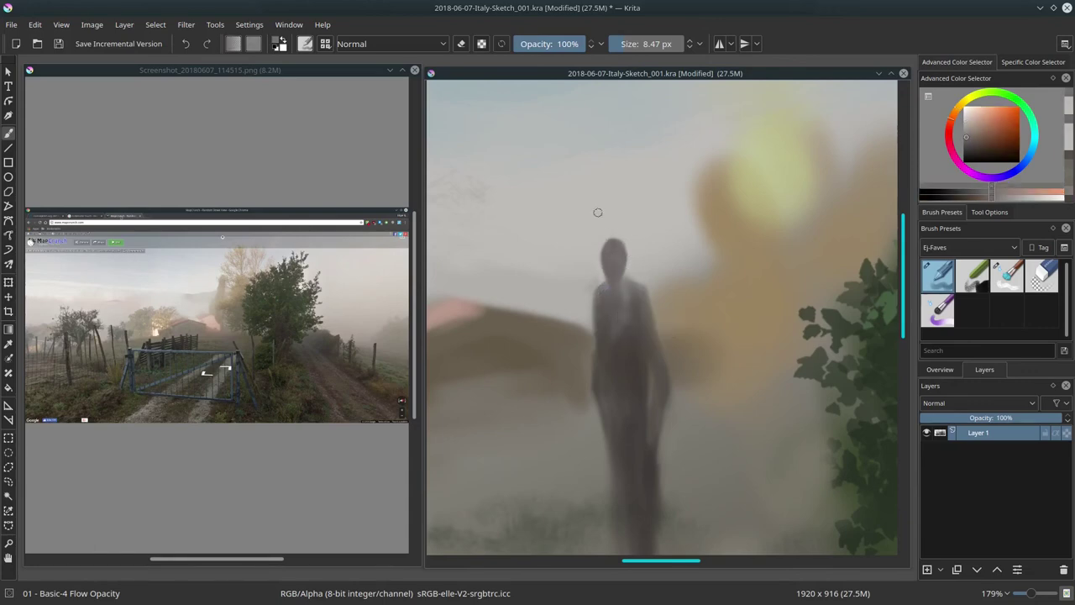
{"action": "left_click", "coordinate": [647, 319], "text": "ctrl"}
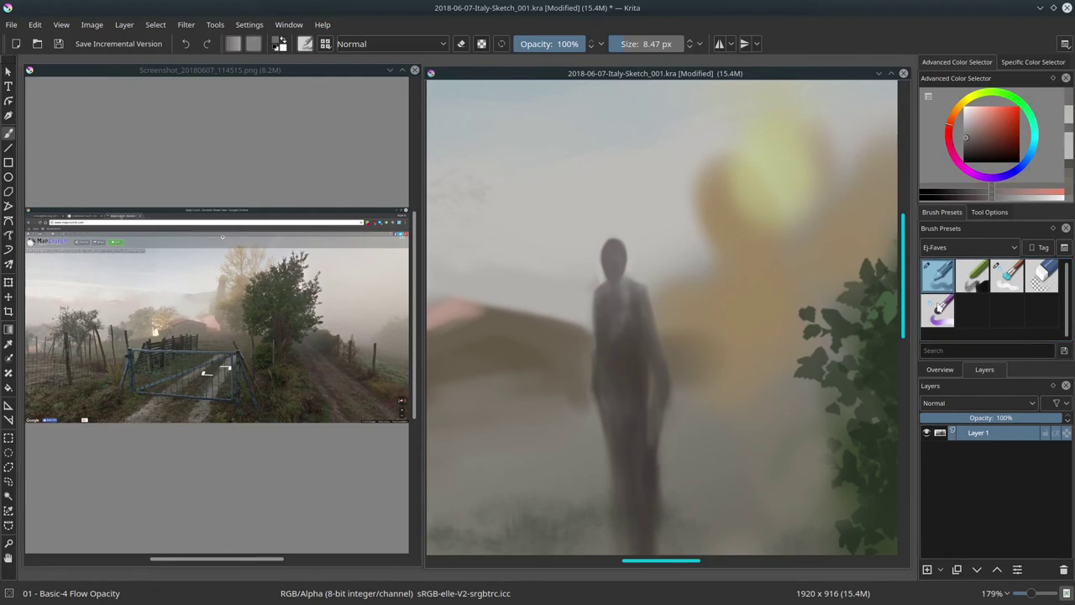
- Paint a lighter reddish-grey shirt front with a narrow dark tie on the figure's chest at 6.04 px
{"action": "left_click", "coordinate": [633, 333], "text": "ctrl"}
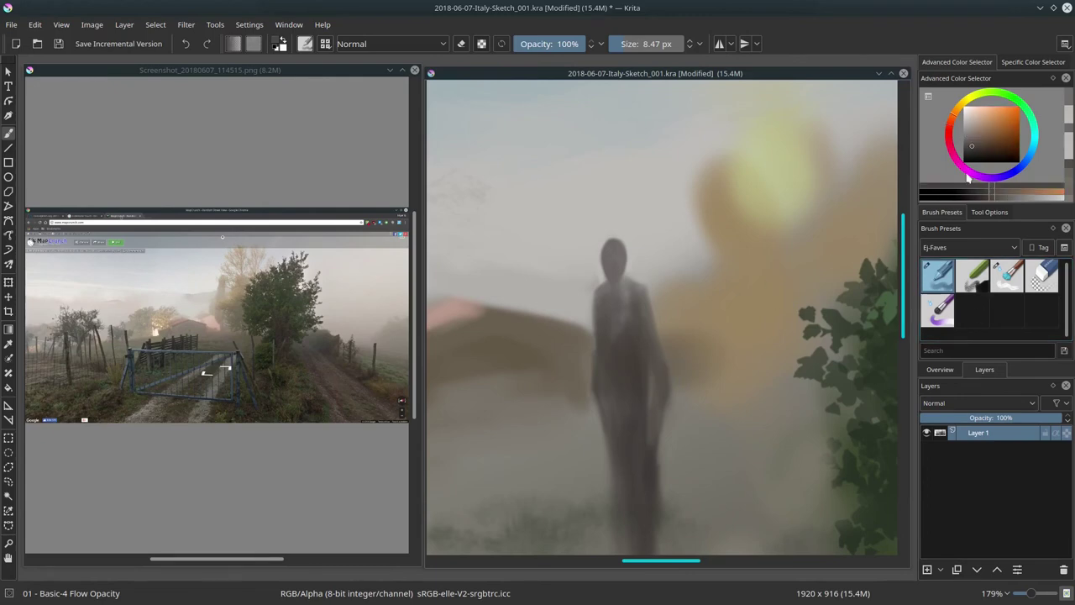
{"action": "key", "text": "bracketleft"}
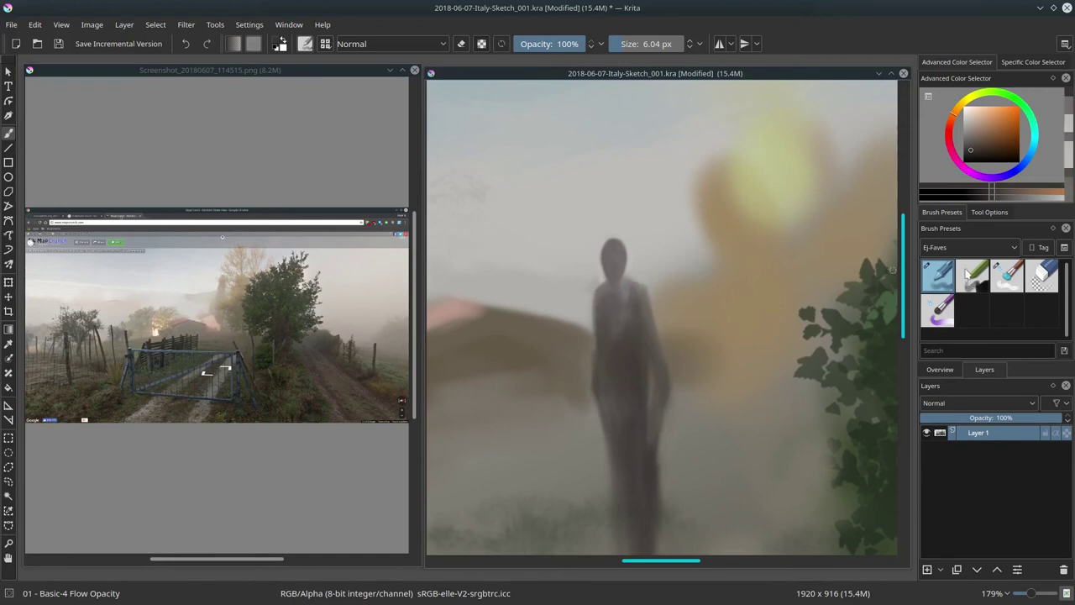
{"action": "left_click", "coordinate": [646, 294], "text": "ctrl"}
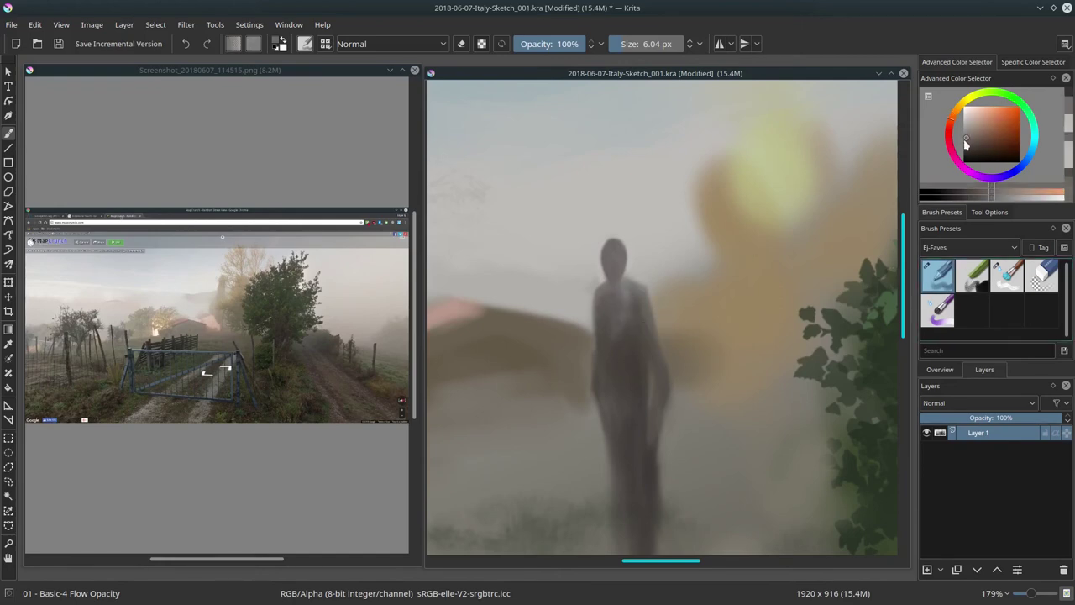
{"action": "left_click", "coordinate": [968, 133]}
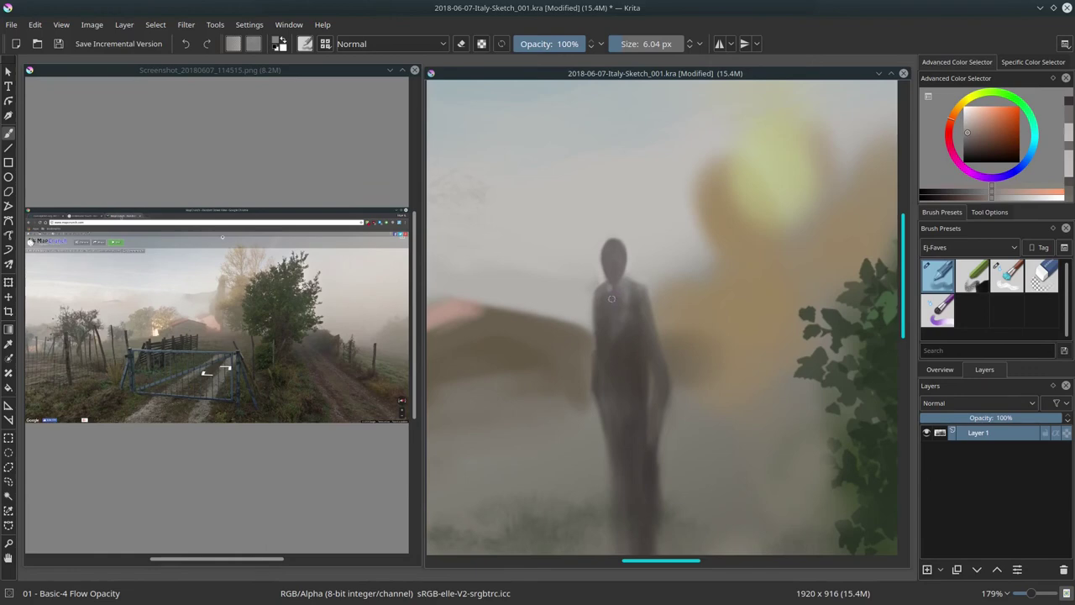
{"action": "left_click", "coordinate": [612, 338], "text": "ctrl"}
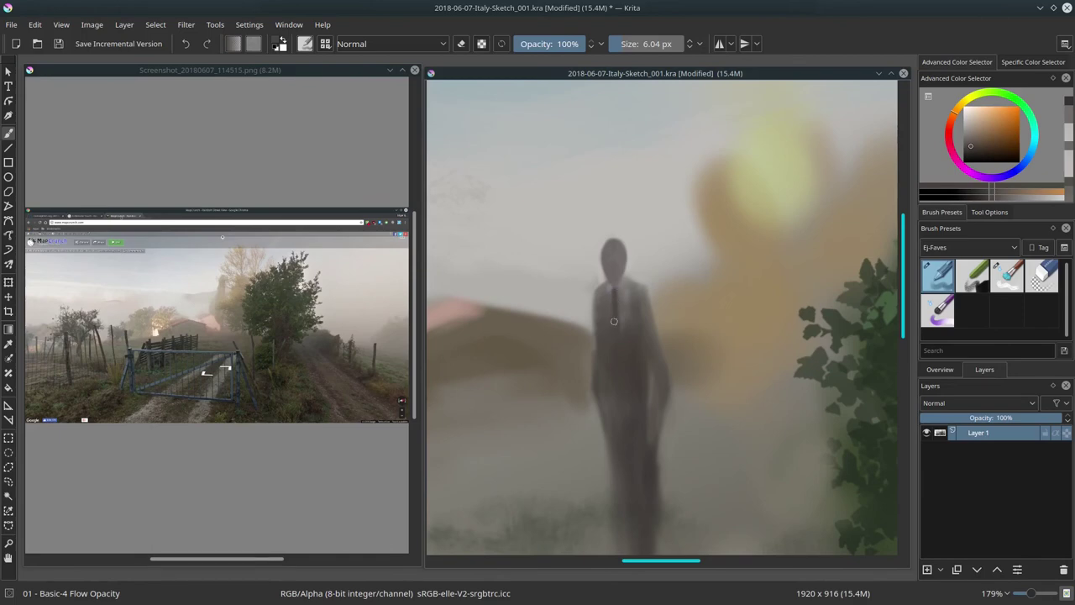
- Refine the jacket around the tie and along the torso with greys sampled from the figure at 6.04 px
{"action": "left_click", "coordinate": [609, 306], "text": "ctrl"}
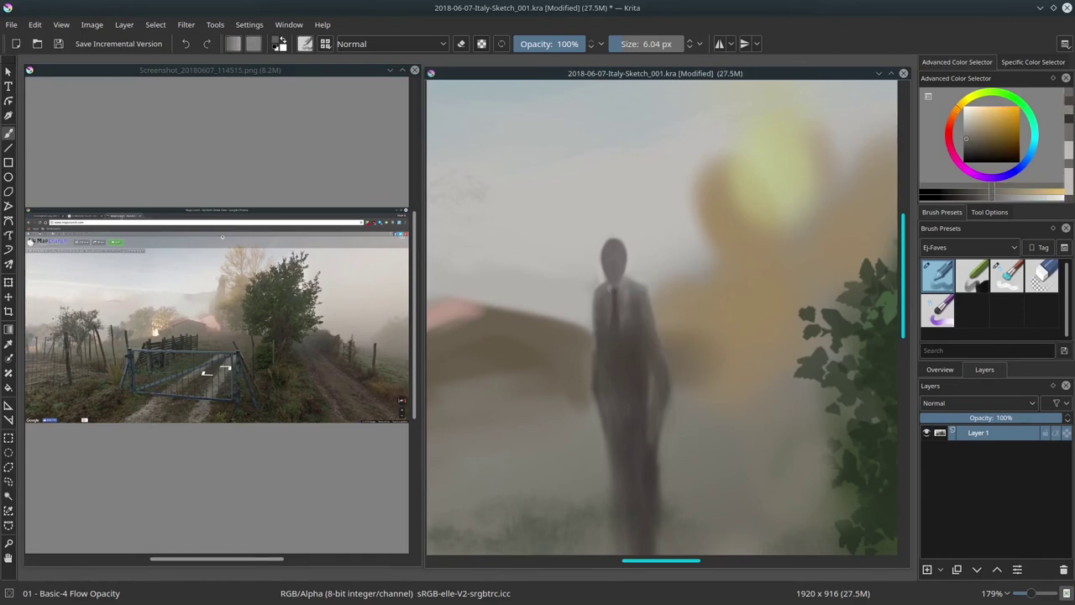
{"action": "left_click", "coordinate": [598, 330], "text": "ctrl"}
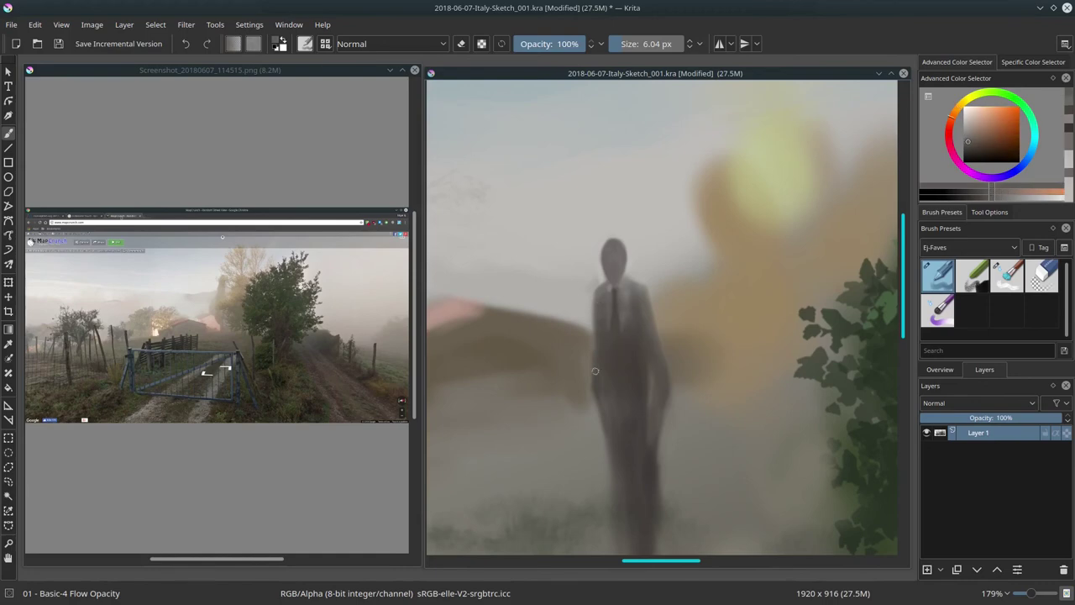
{"action": "left_click", "coordinate": [621, 335], "text": "ctrl"}
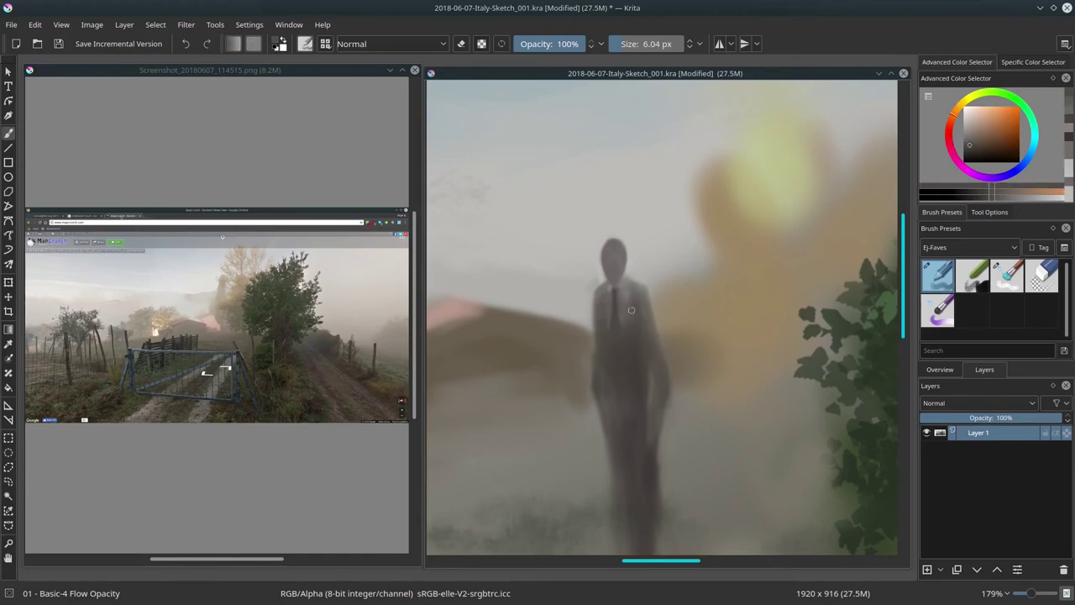
{"action": "left_click", "coordinate": [632, 310], "text": "ctrl"}
{"action": "left_click", "coordinate": [631, 323], "text": "ctrl"}
{"action": "left_click", "coordinate": [638, 264]}
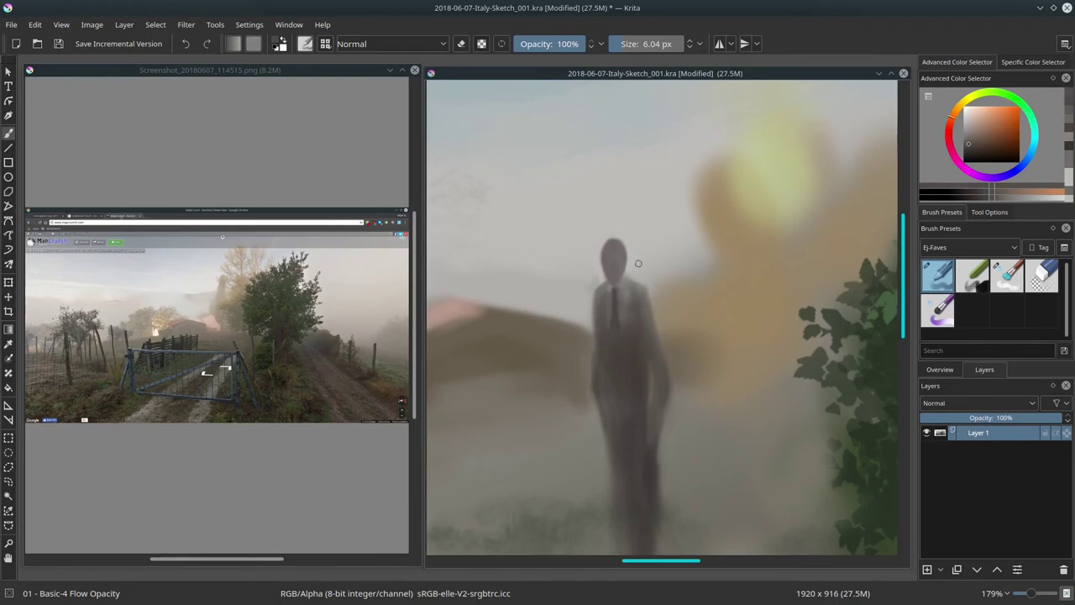
- Save the sketch with the figure finished and view the whole painting
{"action": "left_click_drag", "start_coordinate": [700, 326], "coordinate": [691, 403]}
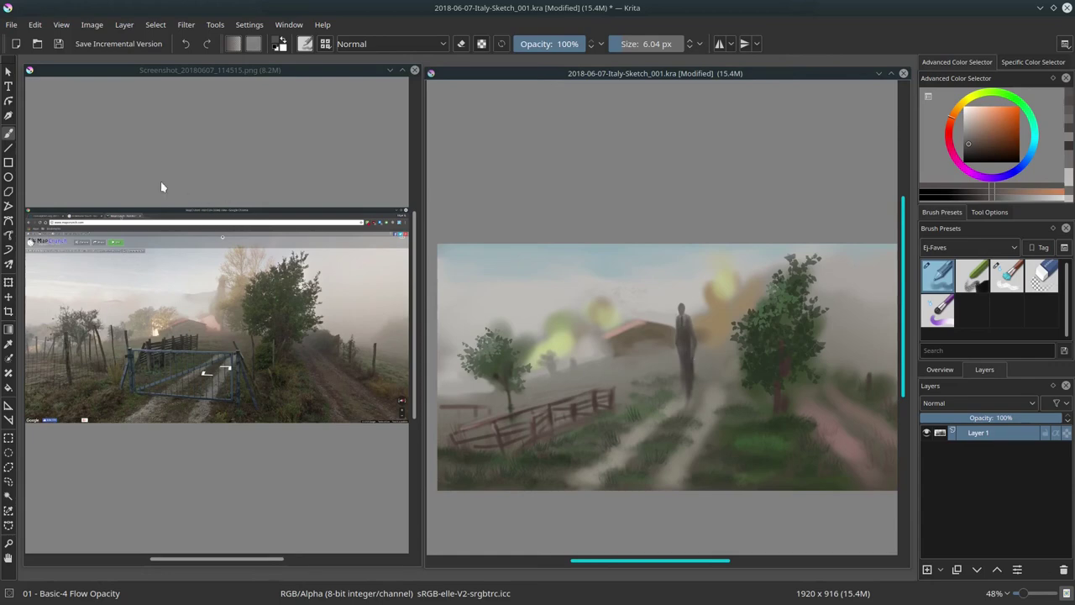
{"action": "left_click", "coordinate": [59, 47]}
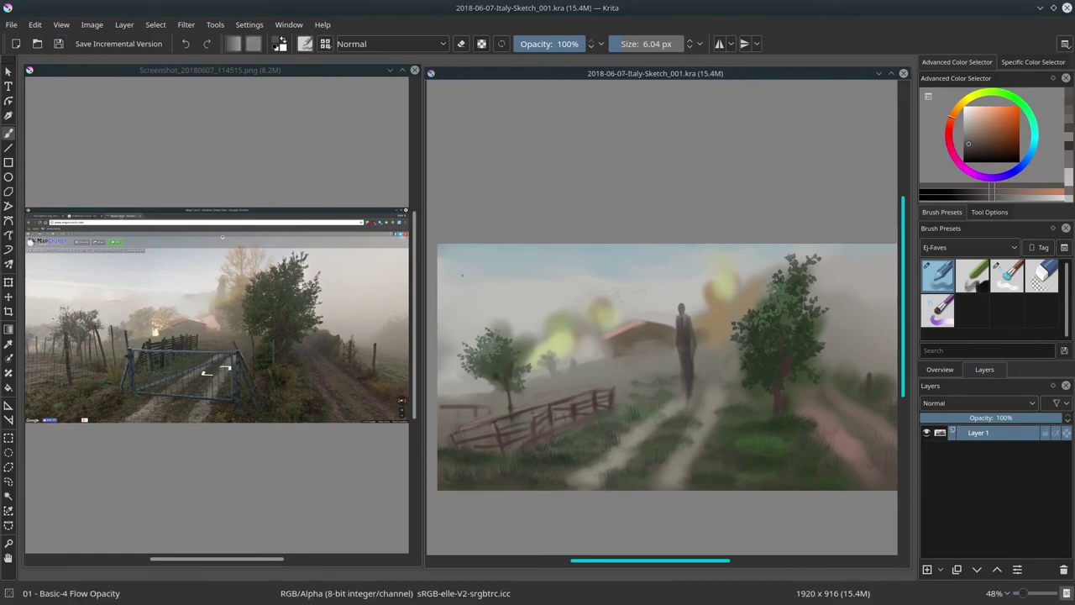
{"action": "scroll", "coordinate": [769, 334], "scroll_direction": "up", "scroll_amount": 1}
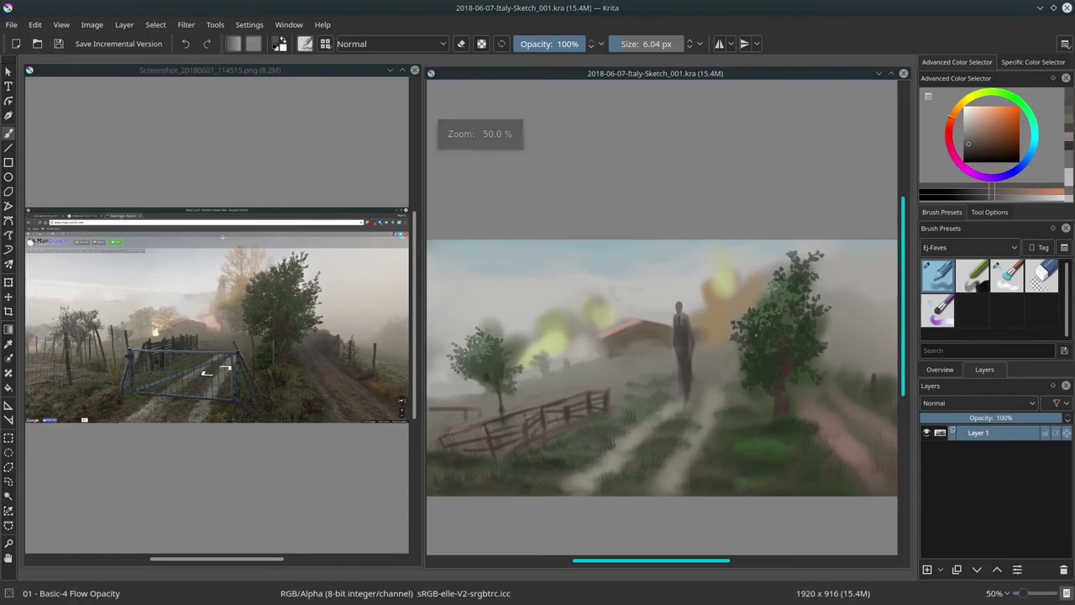
{"action": "scroll", "coordinate": [768, 336], "scroll_direction": "down", "scroll_amount": 1}
{"action": "left_click_drag", "start_coordinate": [790, 339], "coordinate": [736, 298]}
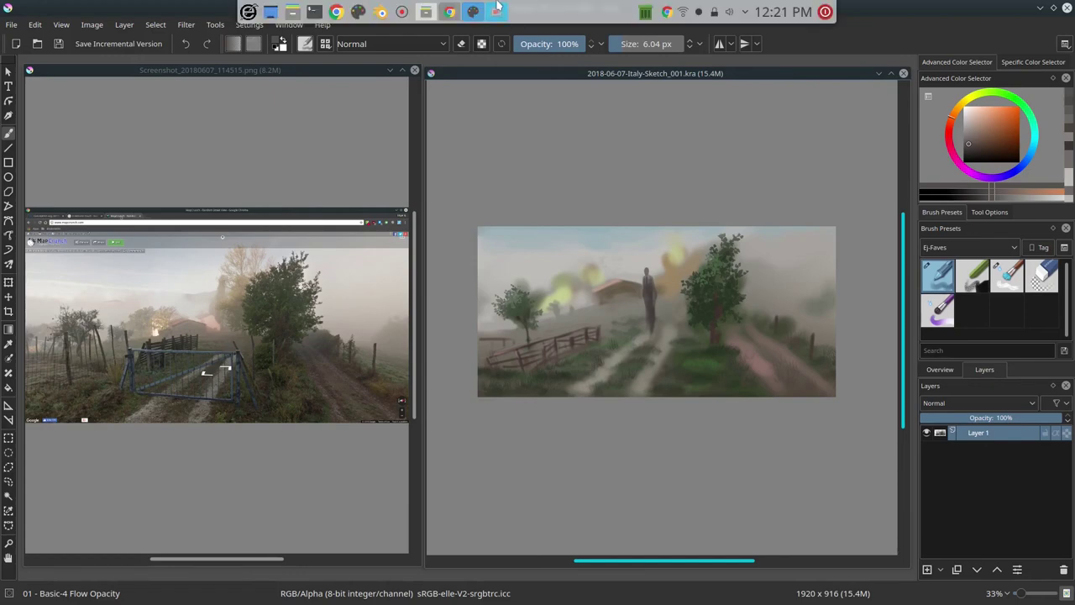
- Pause and restart the capture in SimpleScreenRecorder, and maximize the sketch's document window in Krita
{"action": "left_click", "coordinate": [498, 11]}
{"action": "left_click", "coordinate": [498, 128]}
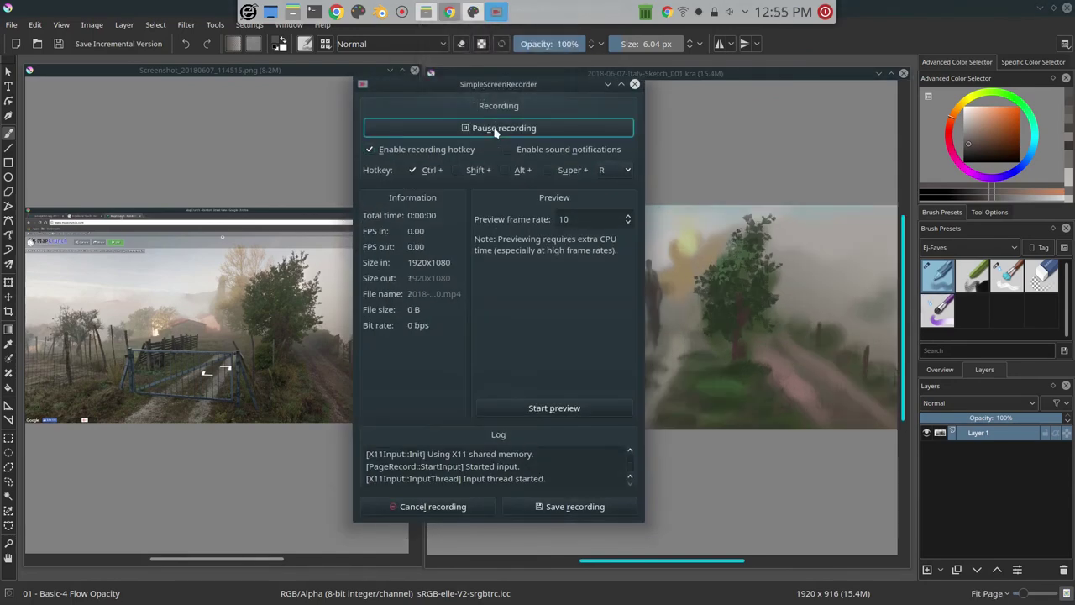
{"action": "left_click", "coordinate": [696, 74]}
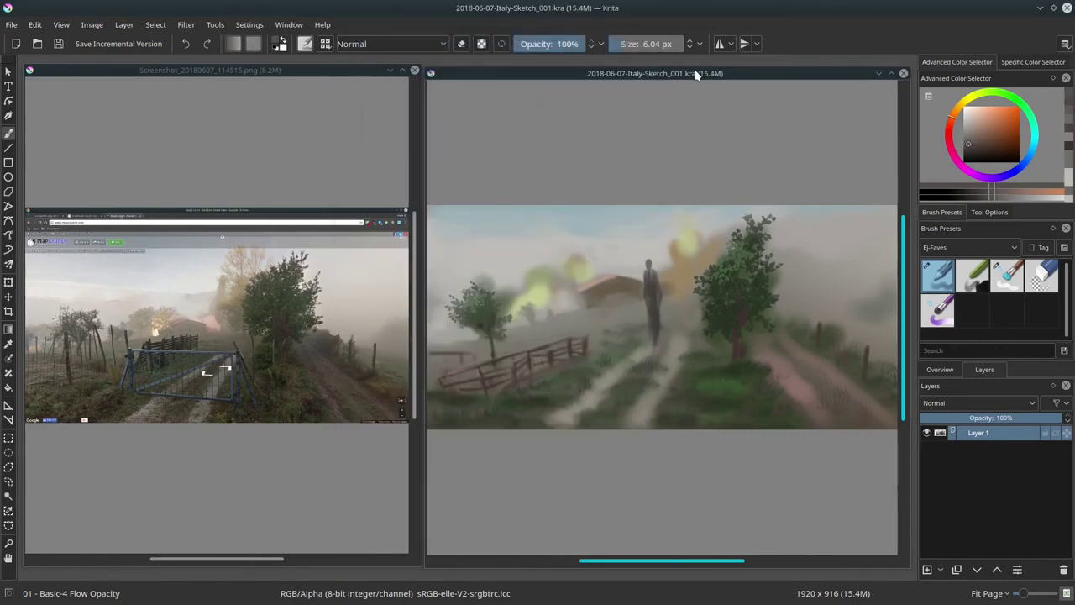
{"action": "left_click", "coordinate": [891, 74]}
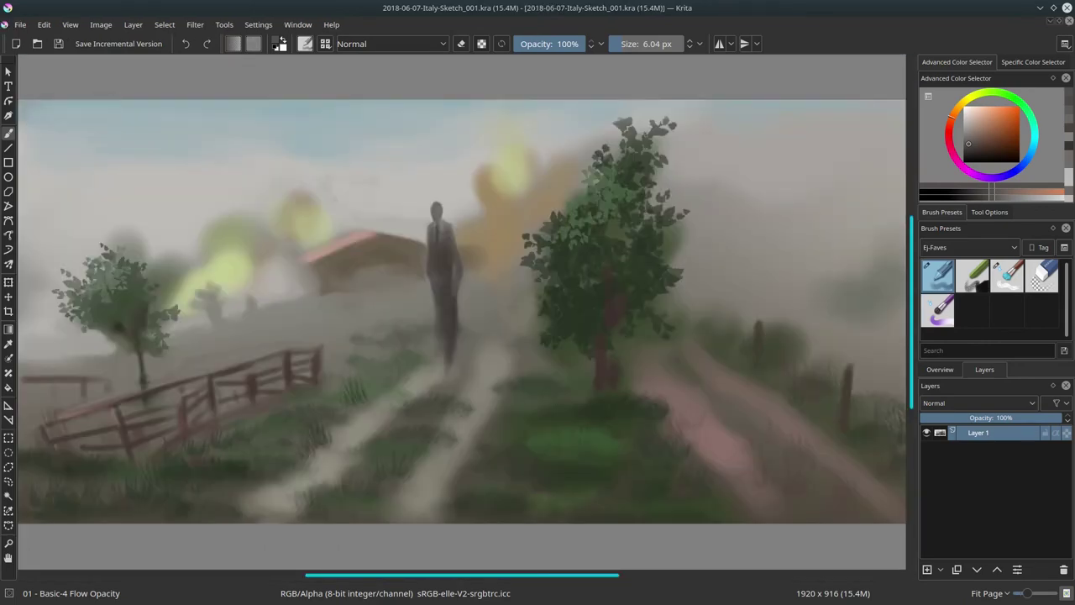
- Trim the right edge of the large tree's lower trunk with sampled background greens at 14.95 px
{"action": "left_click", "coordinate": [628, 372], "text": "ctrl"}
{"action": "left_click_drag", "start_coordinate": [623, 362], "coordinate": [619, 367], "text": "shift"}
{"action": "left_click", "coordinate": [615, 374], "text": "ctrl"}
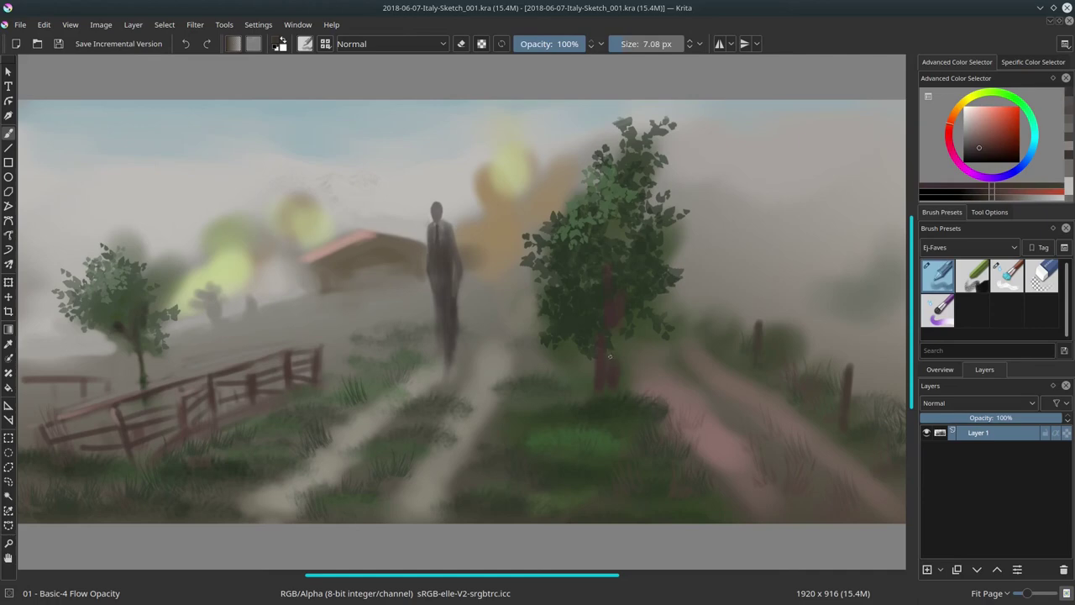
{"action": "key", "text": "bracketright"}
{"action": "key", "text": "bracketright"}
{"action": "key", "text": "bracketright"}
{"action": "left_click", "coordinate": [629, 378], "text": "ctrl"}
{"action": "left_click_drag", "start_coordinate": [625, 377], "coordinate": [629, 347]}
{"action": "left_click", "coordinate": [630, 367], "text": "ctrl"}
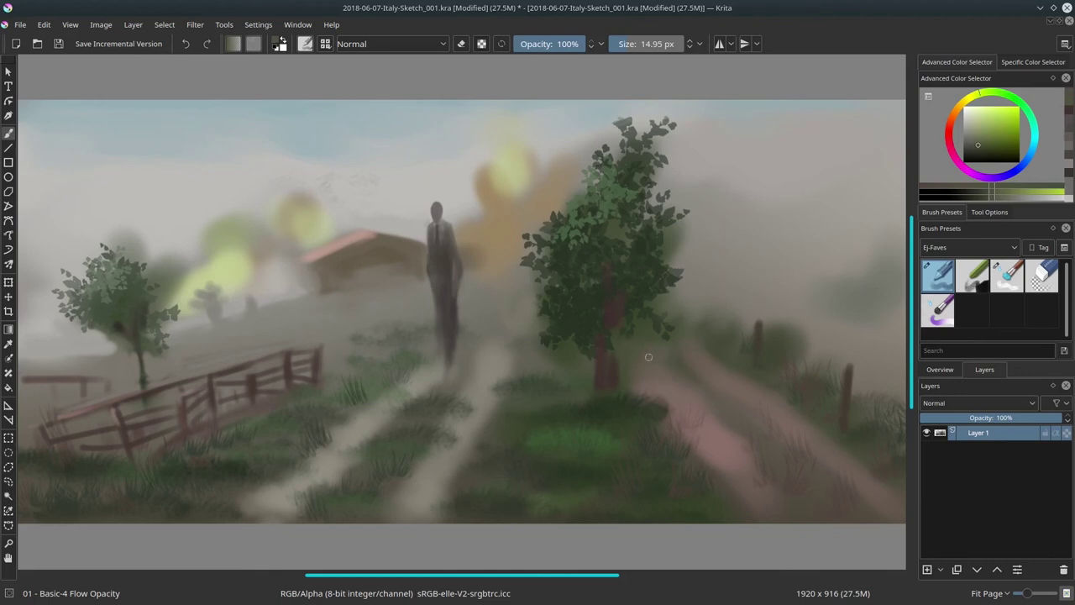
- Soften the ground right of the trunk at 34.02 px and narrow the upper trunk with sampled dark foliage green
{"action": "left_click", "coordinate": [647, 364], "text": "ctrl"}
{"action": "left_click_drag", "start_coordinate": [645, 359], "coordinate": [654, 359], "text": "shift"}
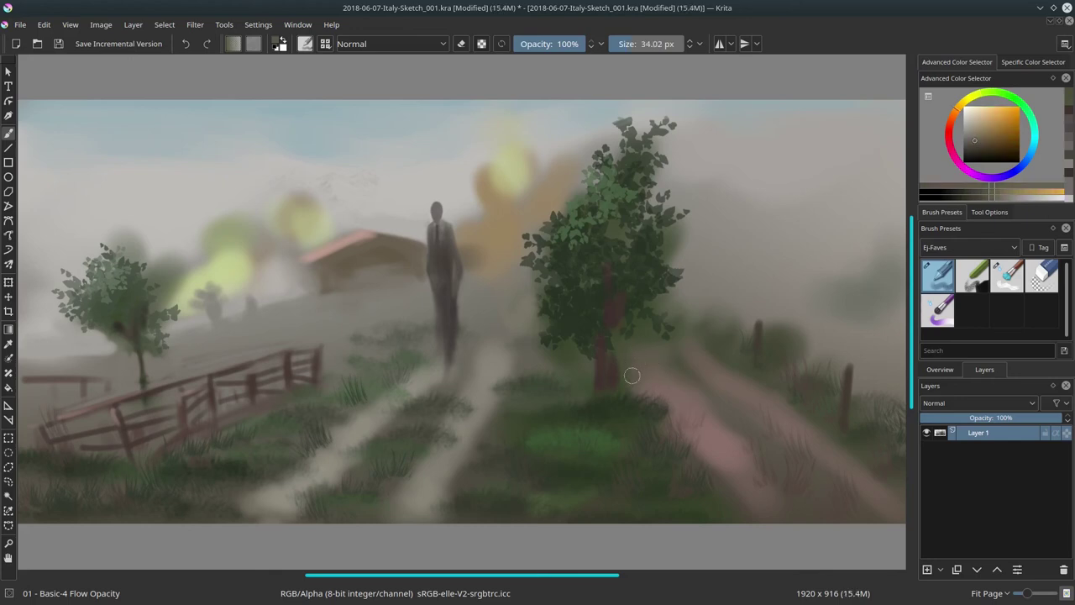
{"action": "left_click", "coordinate": [668, 347], "text": "ctrl"}
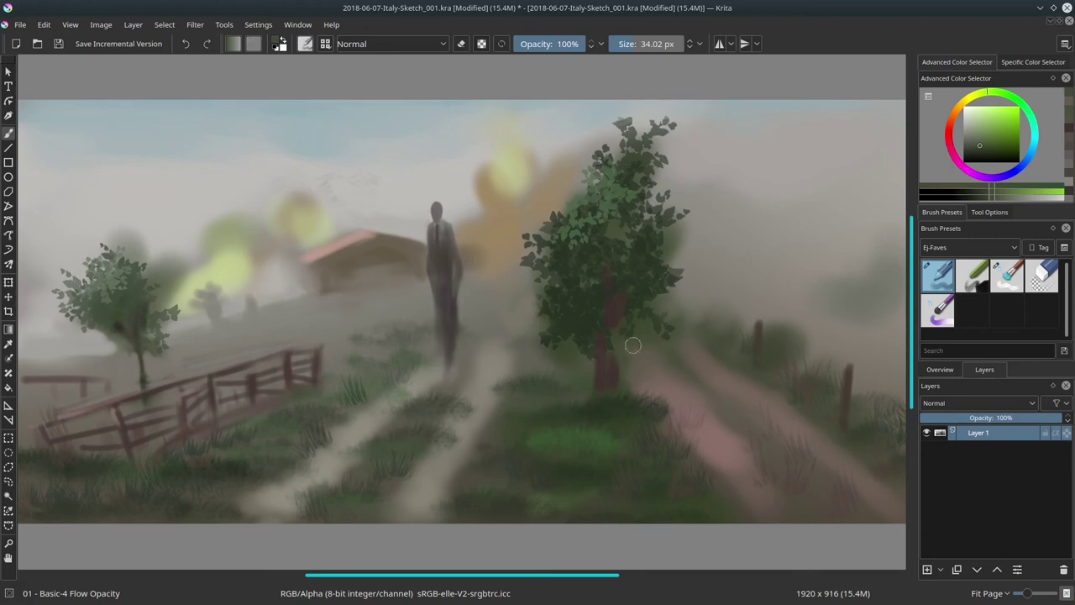
{"action": "left_click", "coordinate": [632, 303], "text": "ctrl"}
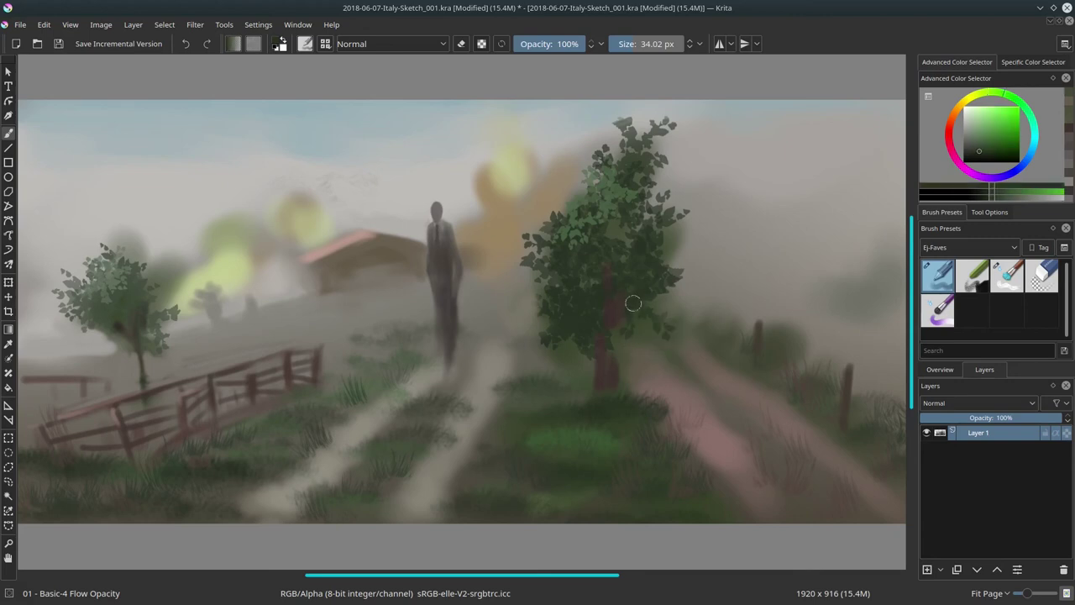
{"action": "left_click_drag", "start_coordinate": [635, 309], "coordinate": [617, 304]}
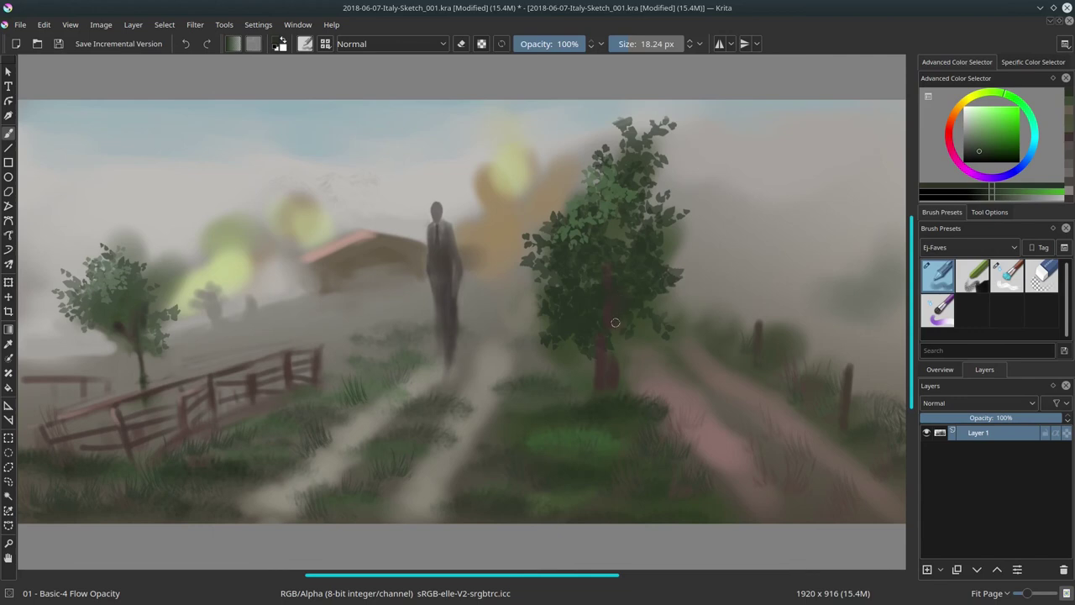
- Refine the trunk's outline and base with sampled reddish browns and surrounding greens at 18.24 px
{"action": "left_click", "coordinate": [612, 313], "text": "ctrl"}
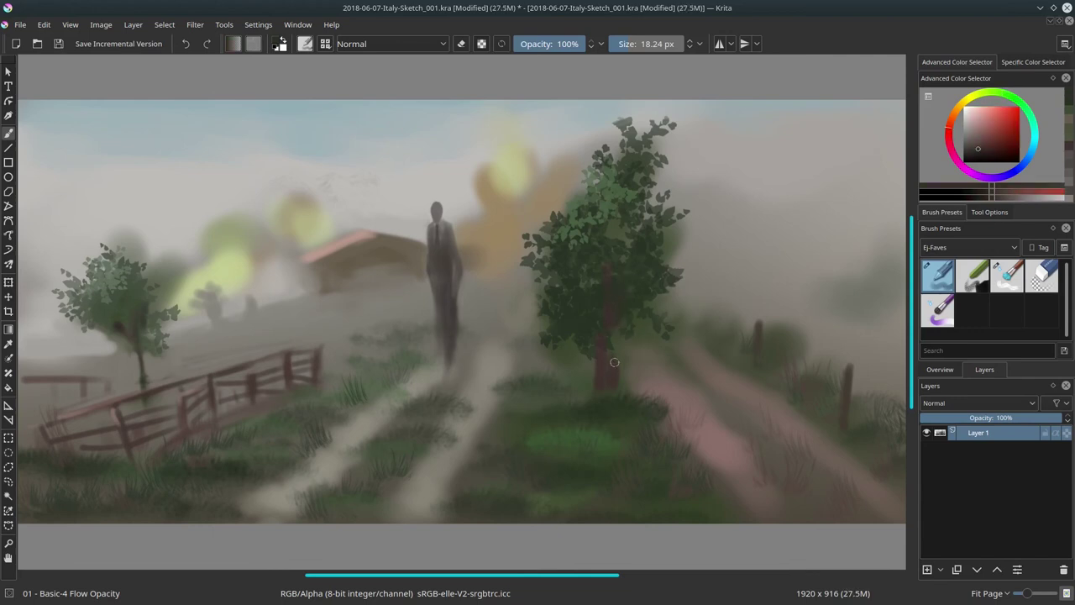
{"action": "left_click", "coordinate": [626, 357], "text": "ctrl"}
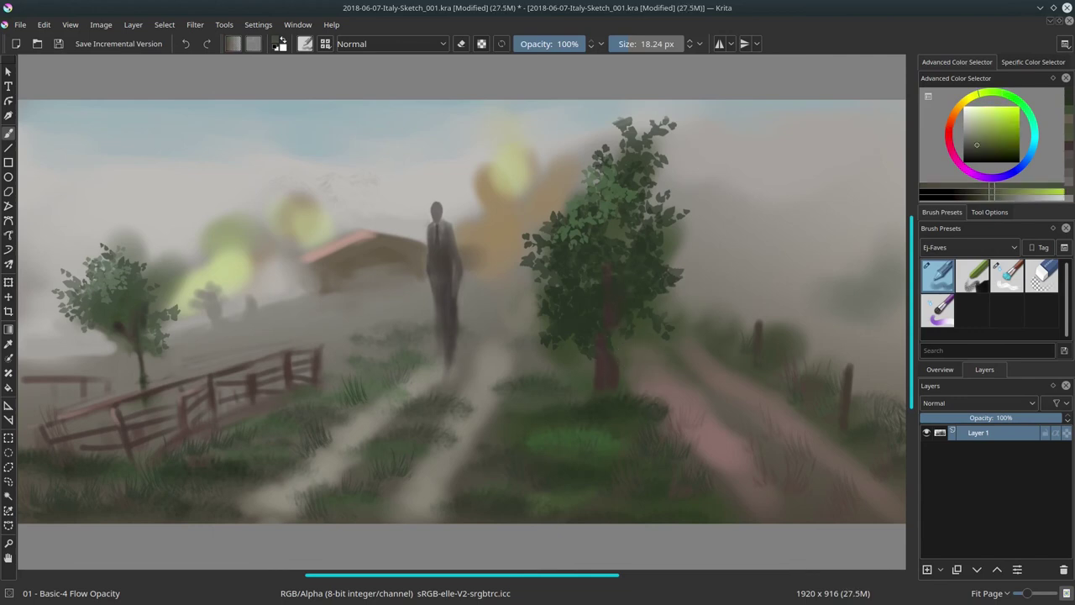
{"action": "left_click", "coordinate": [603, 370], "text": "ctrl"}
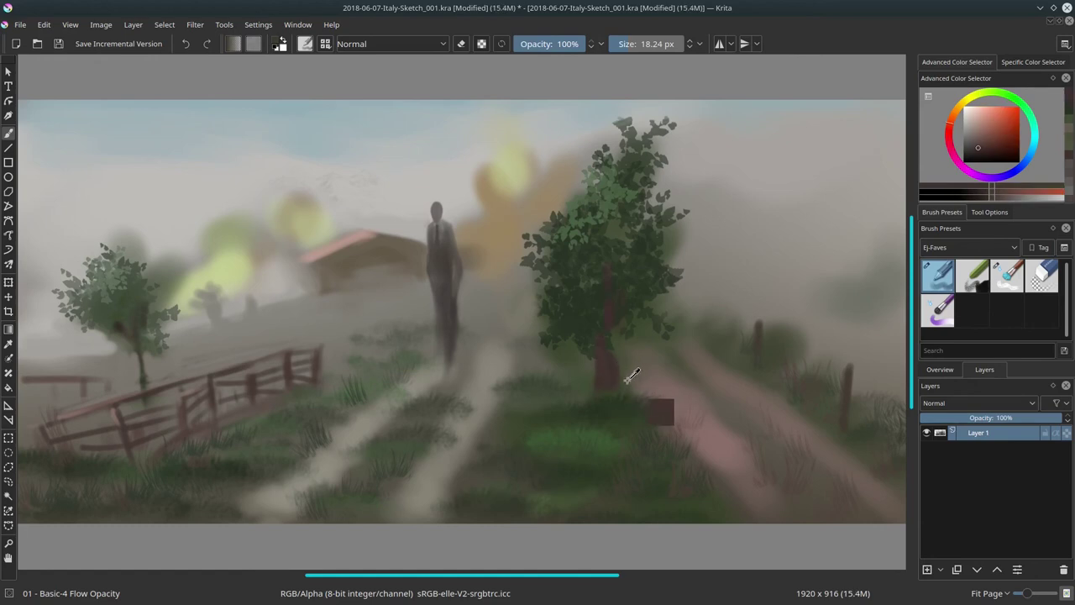
{"action": "left_click", "coordinate": [626, 381], "text": "ctrl"}
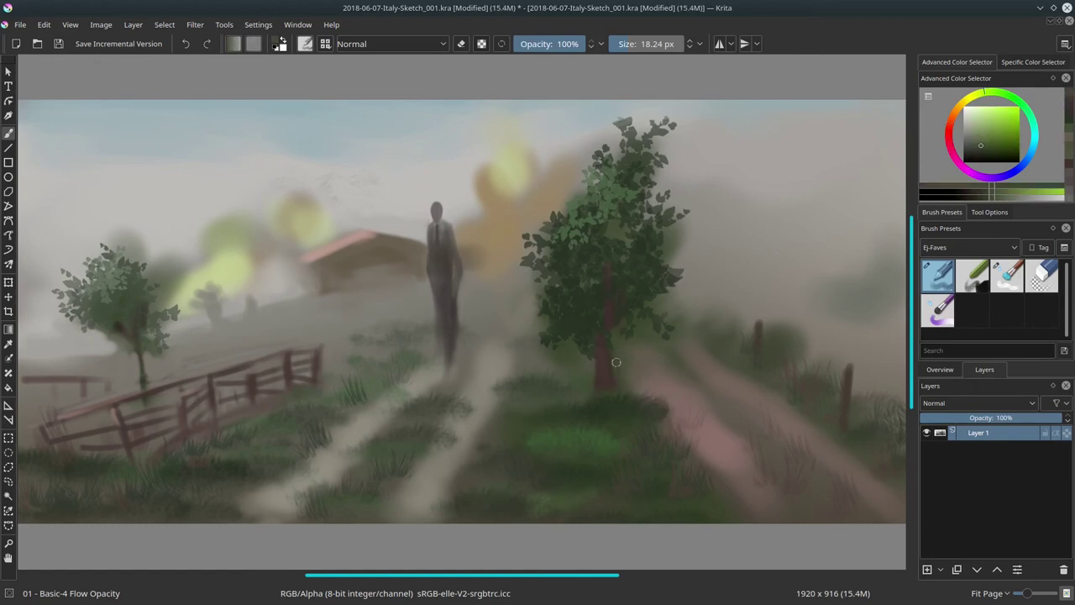
{"action": "left_click", "coordinate": [621, 371], "text": "ctrl"}
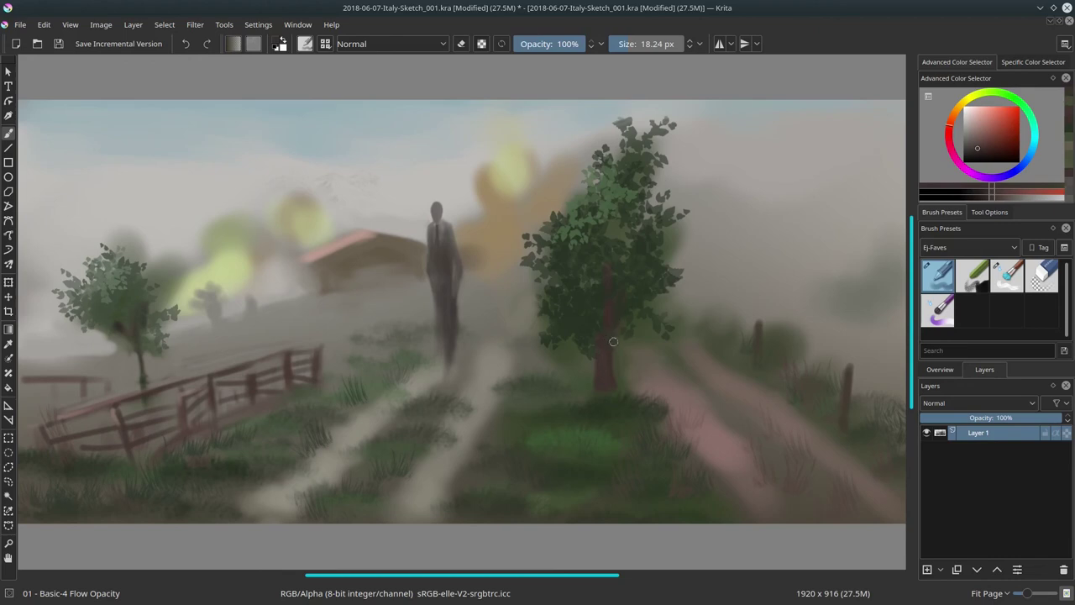
{"action": "left_click", "coordinate": [621, 357], "text": "ctrl"}
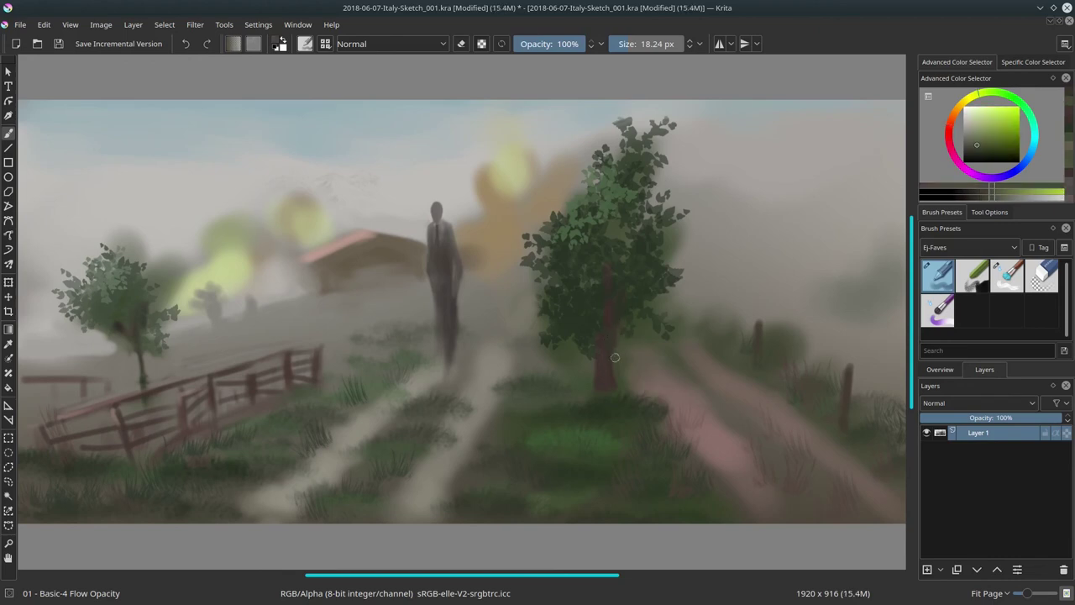
{"action": "left_click", "coordinate": [641, 358], "text": "ctrl"}
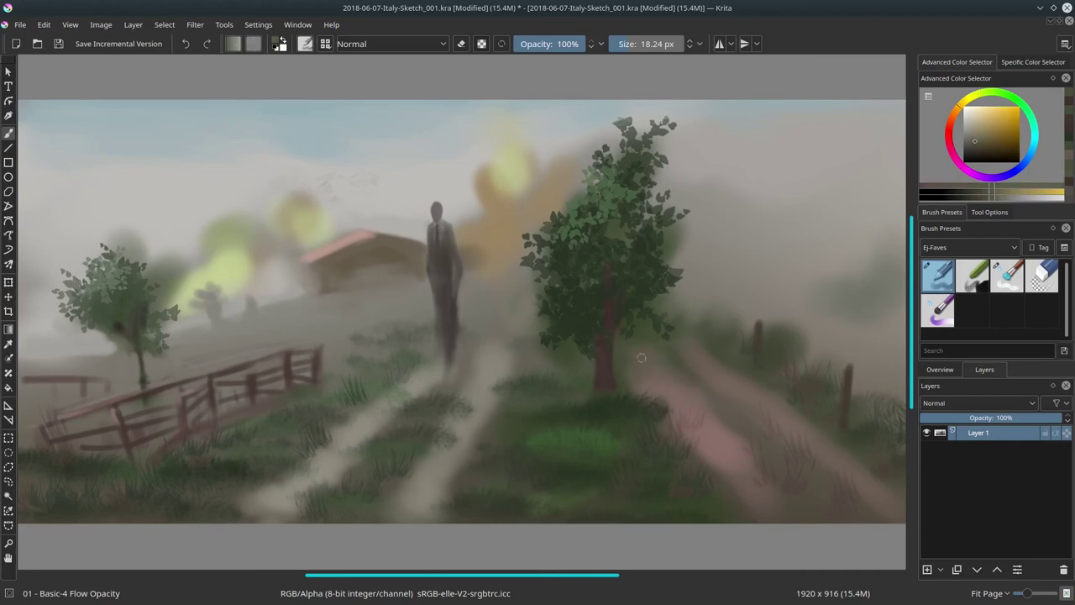
- Blend the foot of the trunk into the grass with sampled green at 15.92 to 18 px
{"action": "left_click_drag", "start_coordinate": [641, 347], "coordinate": [651, 362], "text": "shift"}
{"action": "left_click", "coordinate": [586, 385], "text": "ctrl"}
{"action": "key", "text": "bracketleft"}
{"action": "key", "text": "bracketleft"}
{"action": "key", "text": "bracketleft"}
{"action": "key", "text": "bracketleft"}
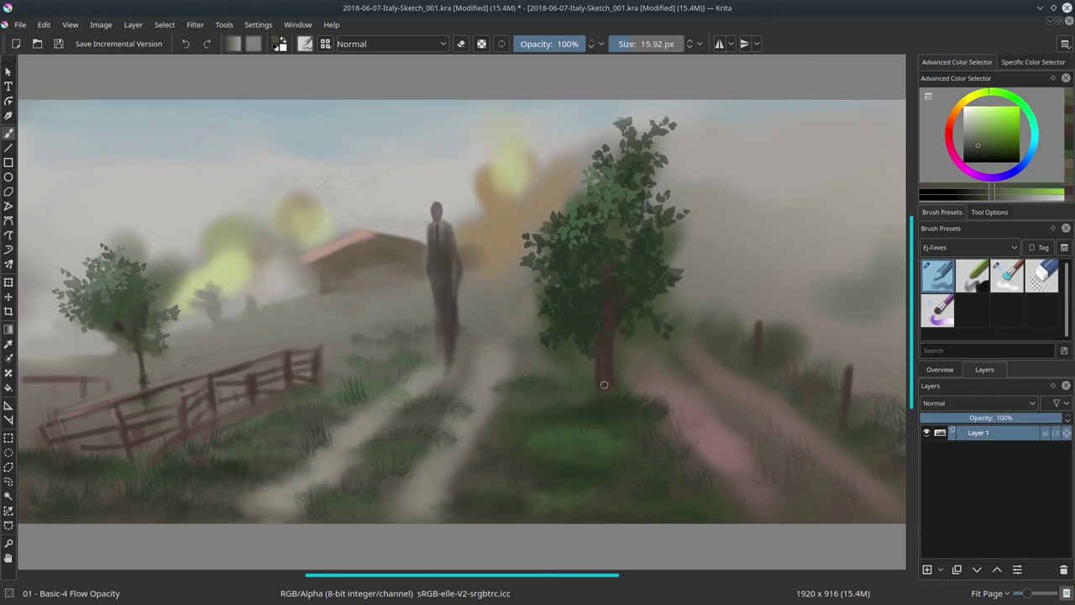
{"action": "key", "text": "bracketright"}
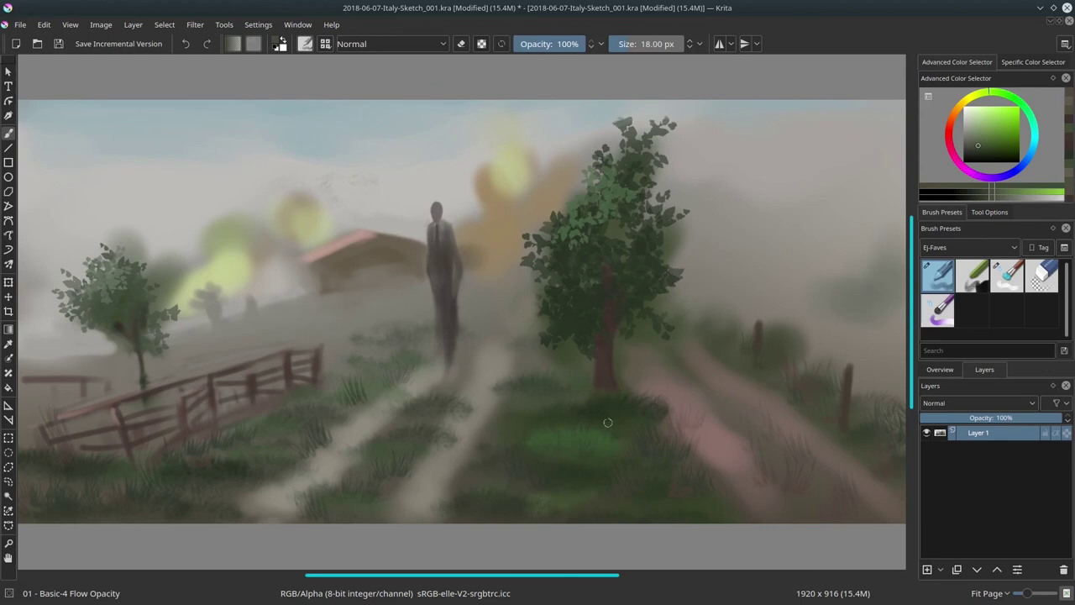
- Stamp muted green plants between the right-hand fence posts with the Nature-Speed-Paint brush Stamp Herbals at 200 px
{"action": "left_click", "coordinate": [795, 317], "text": "ctrl"}
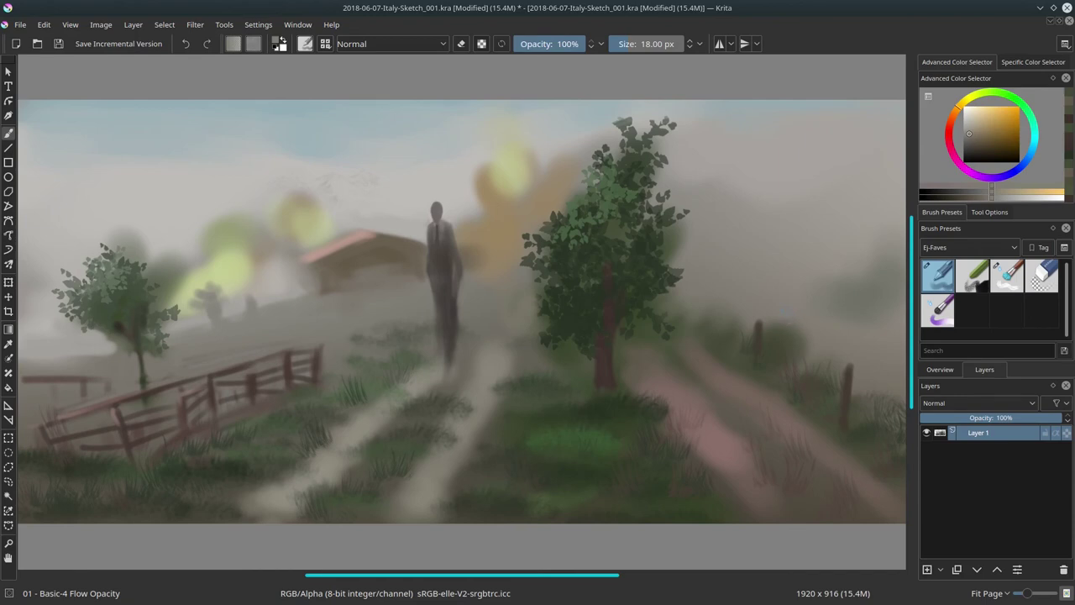
{"action": "left_click", "coordinate": [975, 248]}
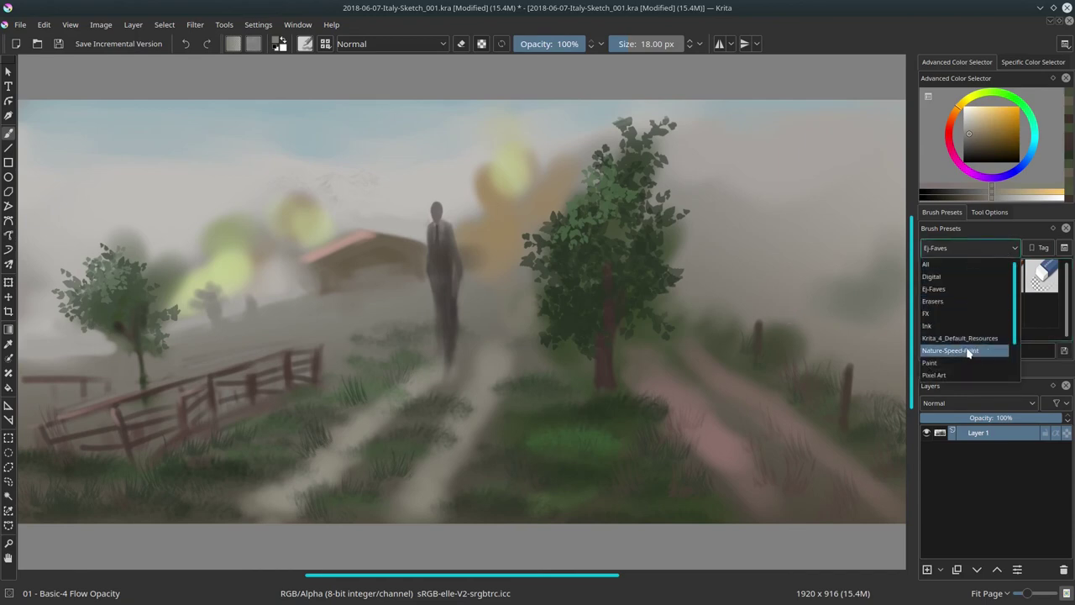
{"action": "left_click", "coordinate": [969, 351]}
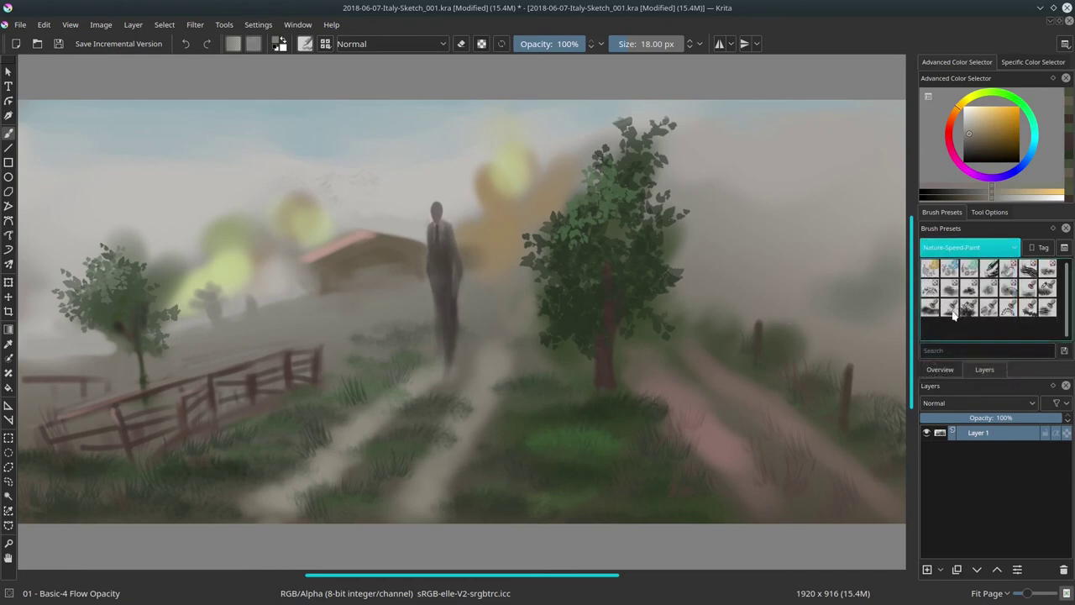
{"action": "left_click", "coordinate": [949, 309]}
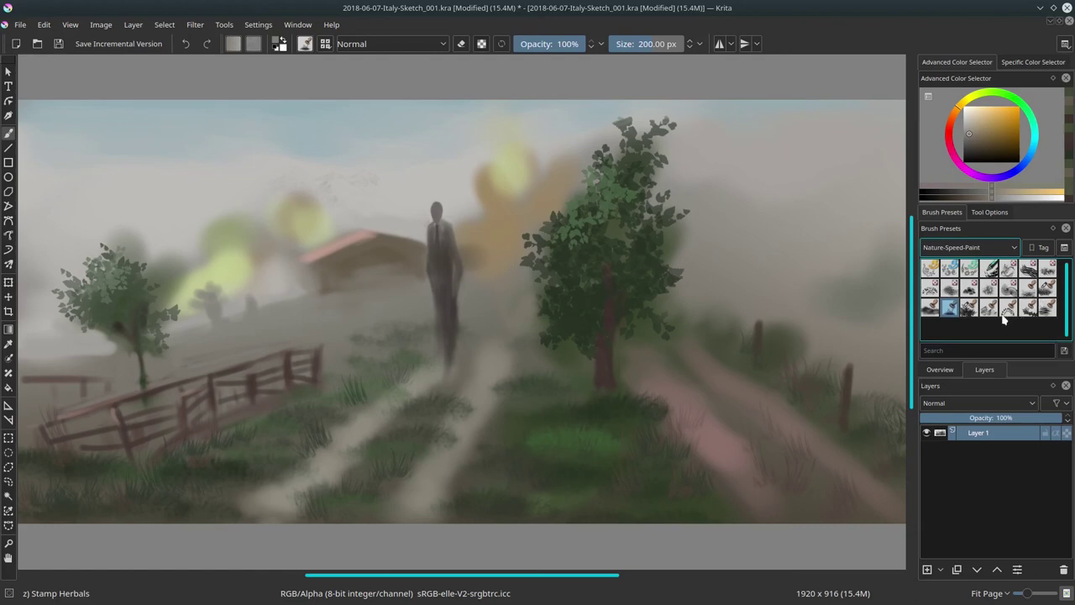
{"action": "left_click", "coordinate": [931, 307]}
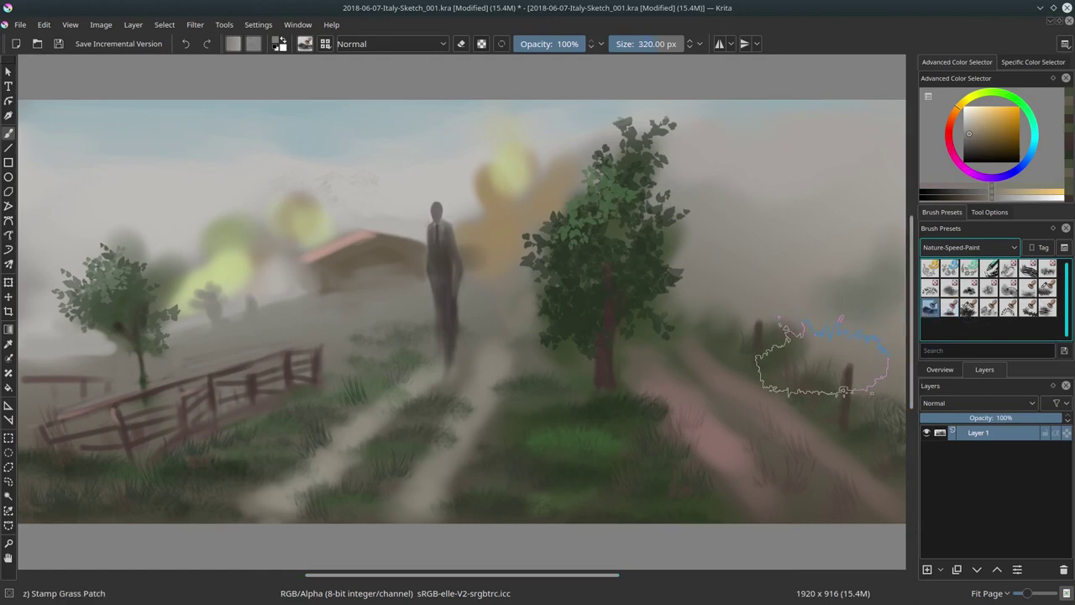
{"action": "left_click", "coordinate": [1047, 290]}
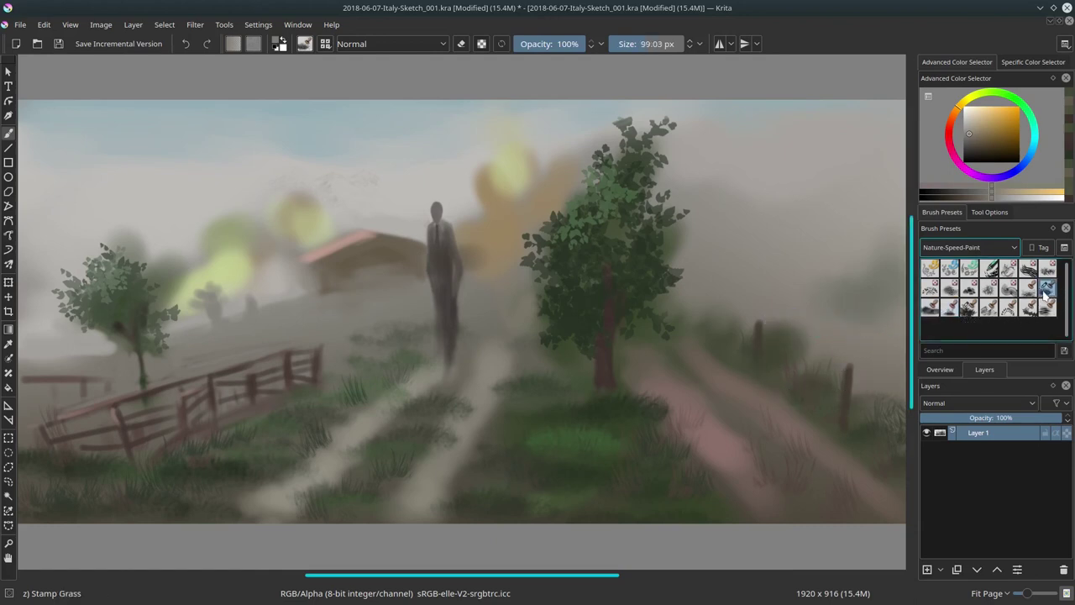
{"action": "left_click", "coordinate": [950, 308]}
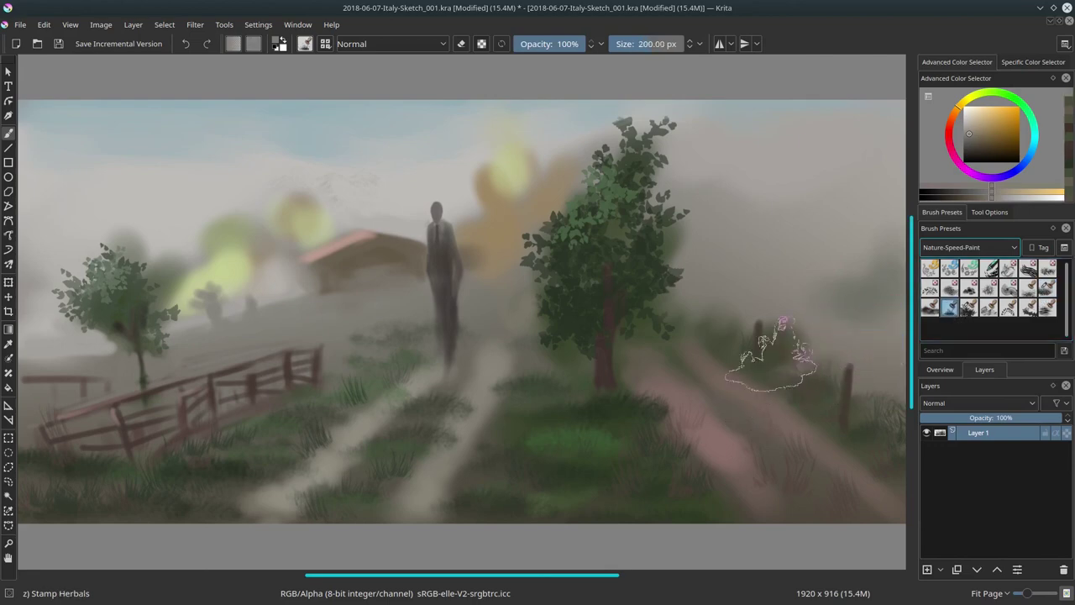
{"action": "left_click", "coordinate": [786, 341], "text": "ctrl"}
{"action": "left_click", "coordinate": [805, 357]}
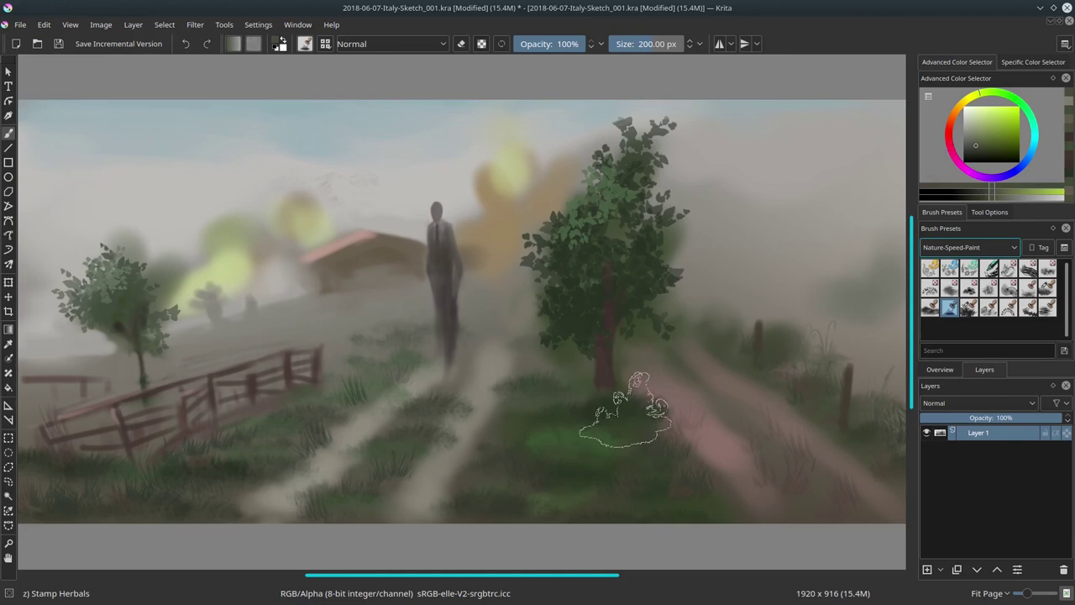
- Try to stamp dark green plants on the grass below the large tree with Stamp Herbals at 311.04 px
{"action": "left_click", "coordinate": [611, 407], "text": "ctrl"}
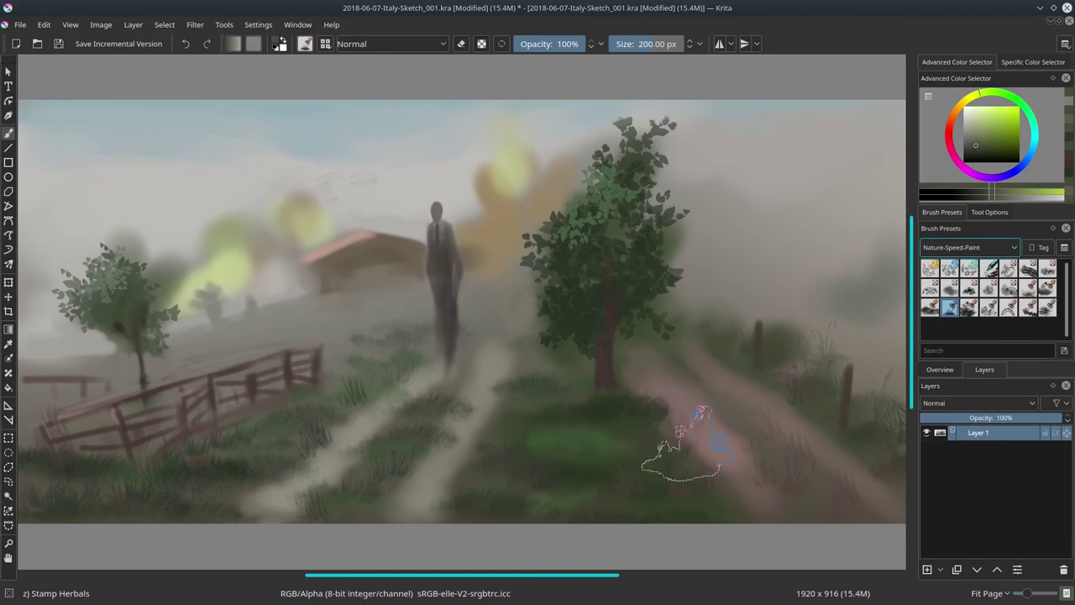
{"action": "left_click", "coordinate": [679, 428]}
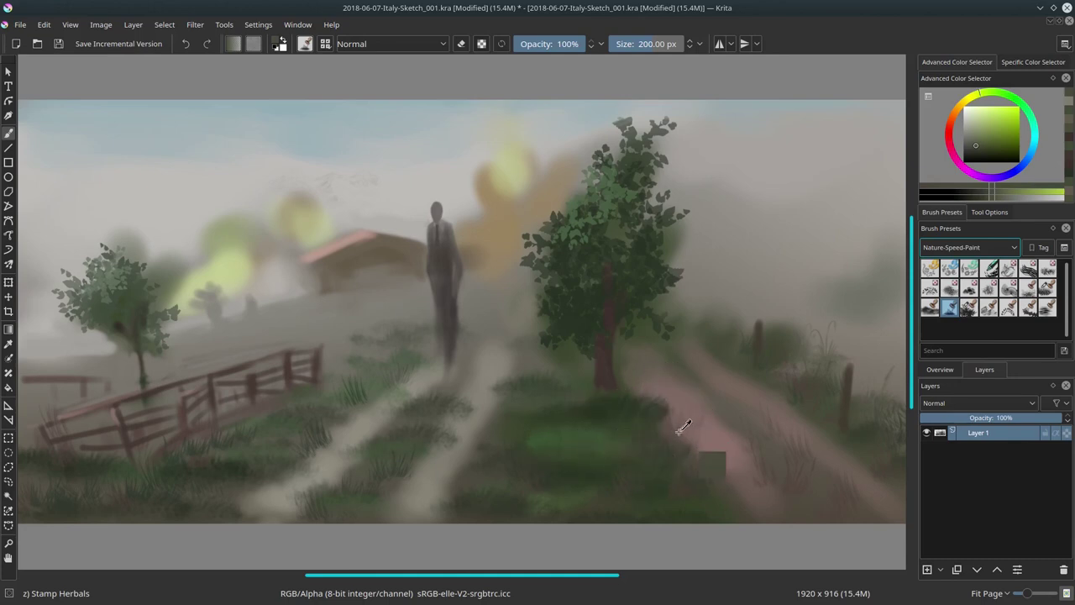
{"action": "left_click_drag", "start_coordinate": [602, 423], "coordinate": [653, 423], "text": "shift"}
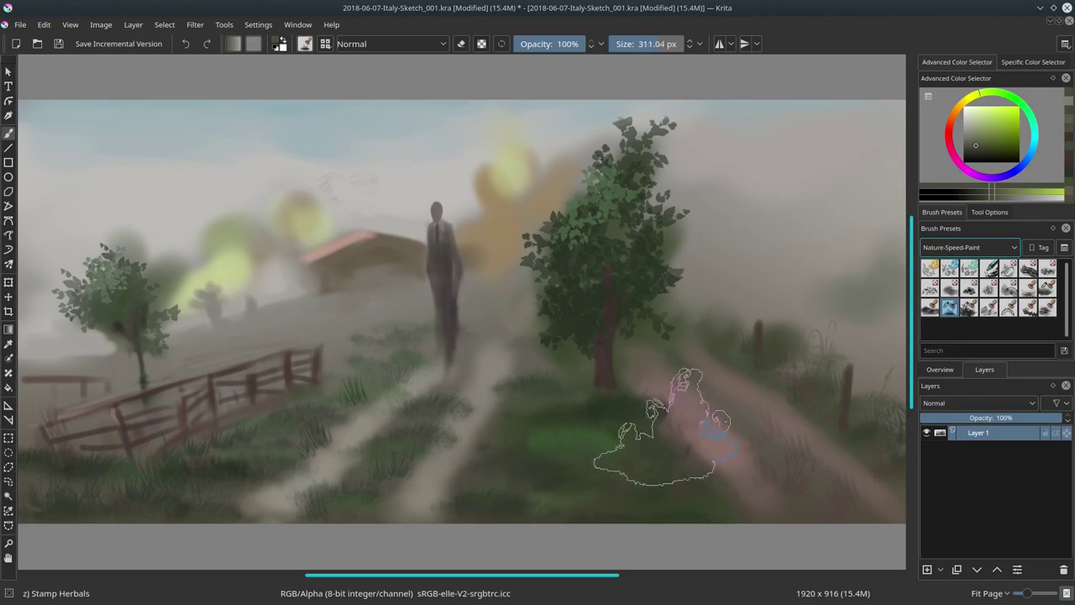
{"action": "left_click", "coordinate": [973, 151]}
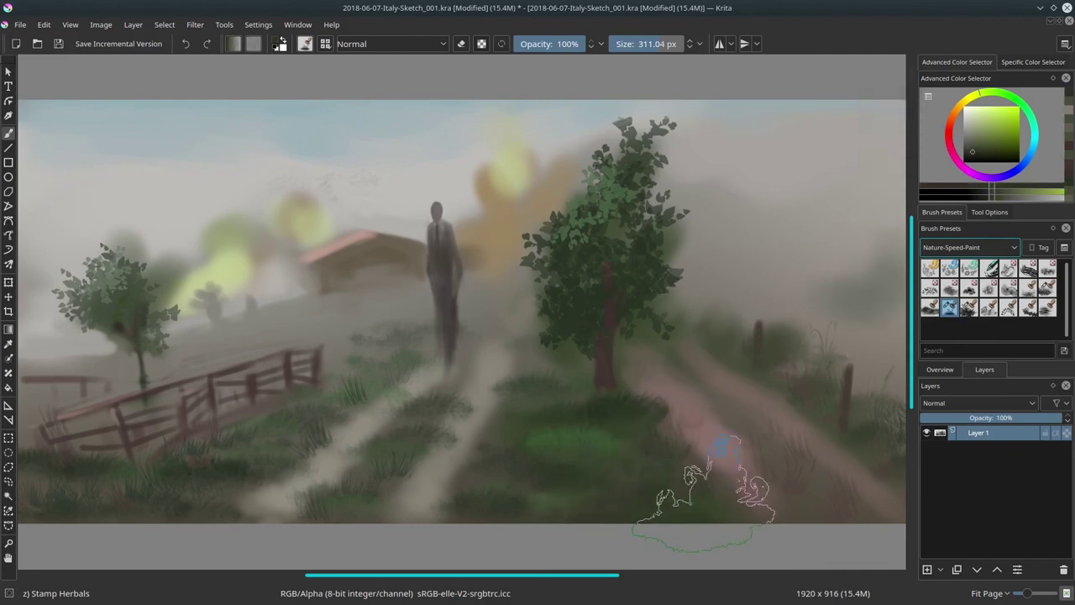
{"action": "left_click", "coordinate": [970, 159]}
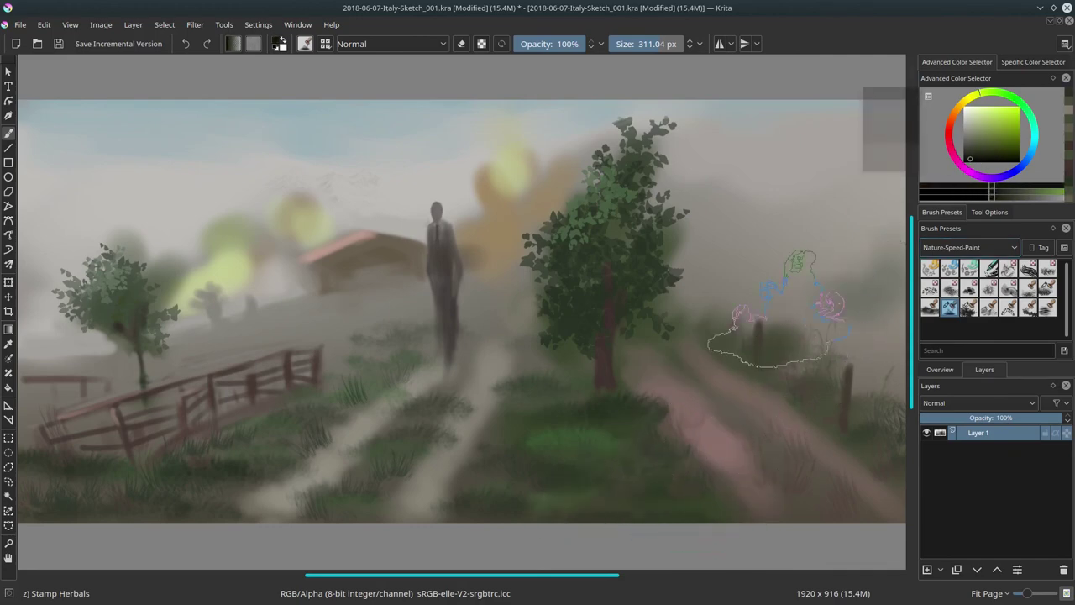
{"action": "left_click", "coordinate": [613, 460]}
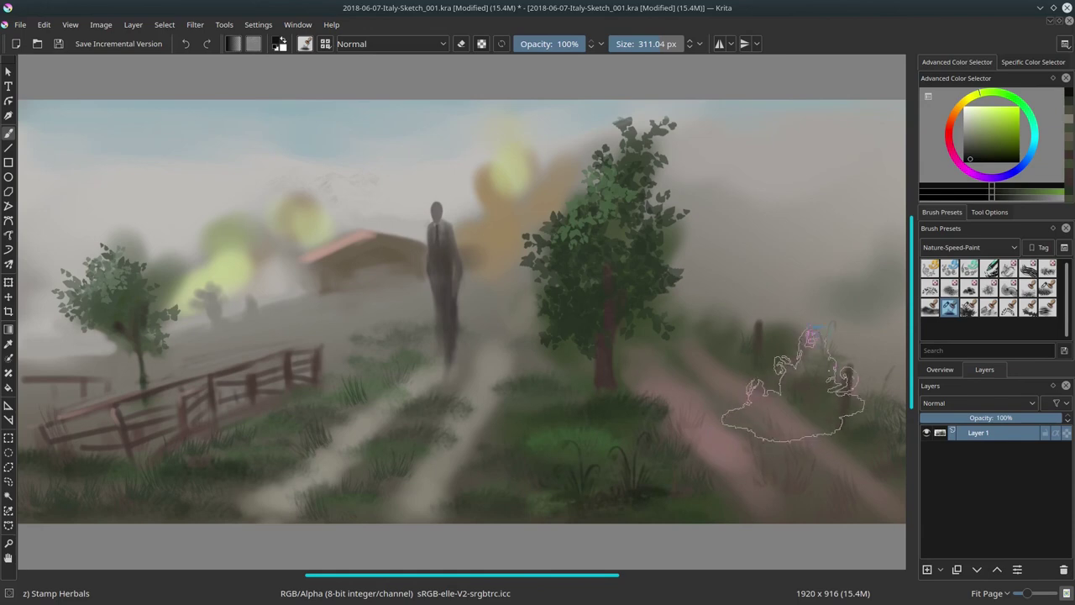
- Stamp dark olive-green plants on the strip between the right-hand tracks with Stamp Herbals at 229.10 px
{"action": "left_click", "coordinate": [971, 155]}
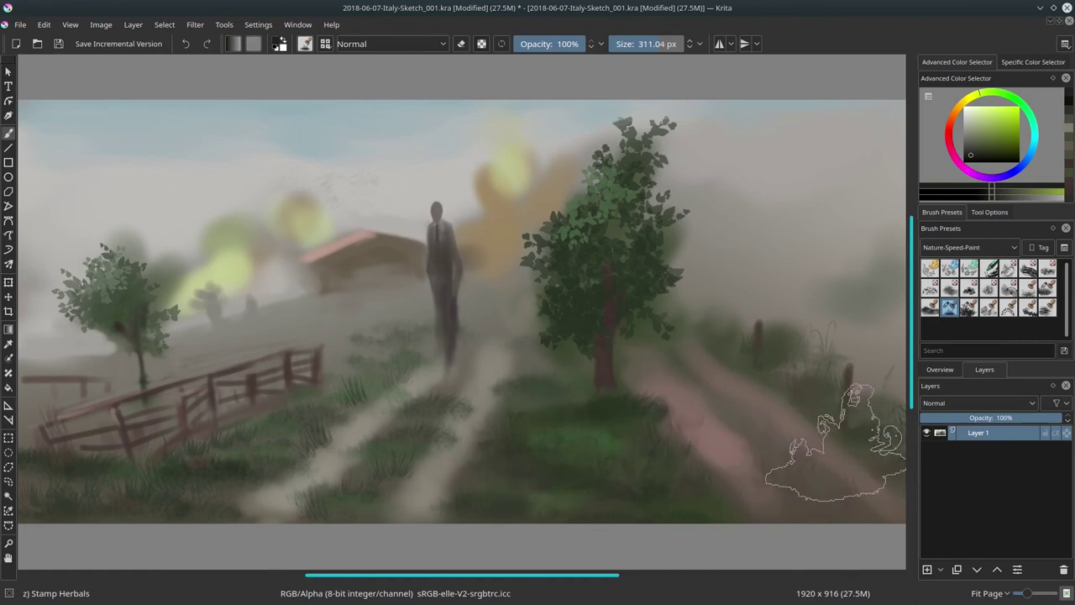
{"action": "left_click_drag", "start_coordinate": [811, 461], "coordinate": [777, 460], "text": "shift"}
{"action": "key", "text": "bracketleft"}
{"action": "key", "text": "bracketleft"}
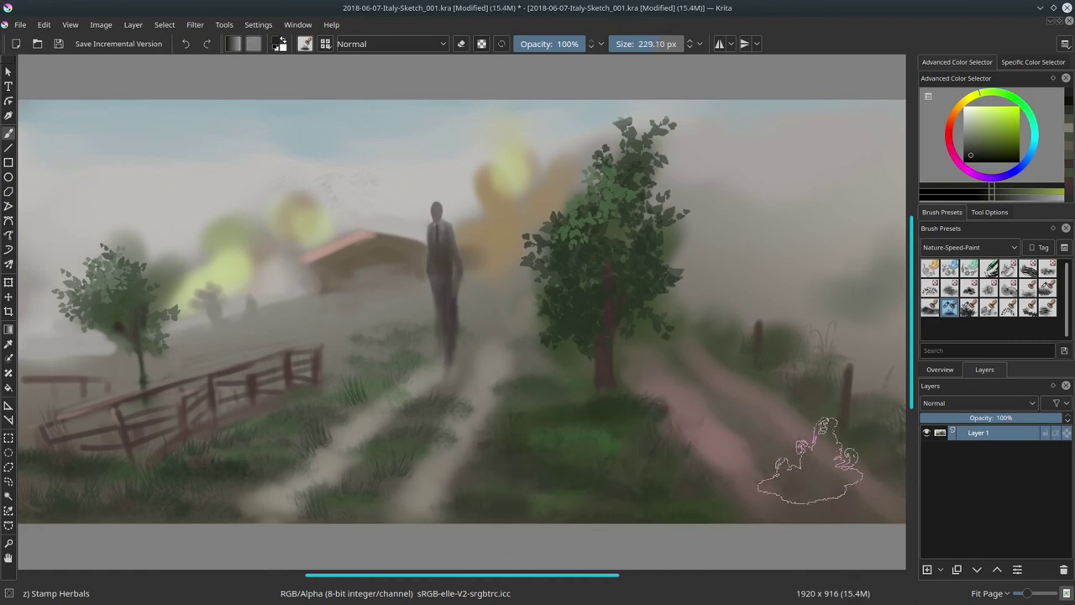
{"action": "left_click", "coordinate": [792, 454]}
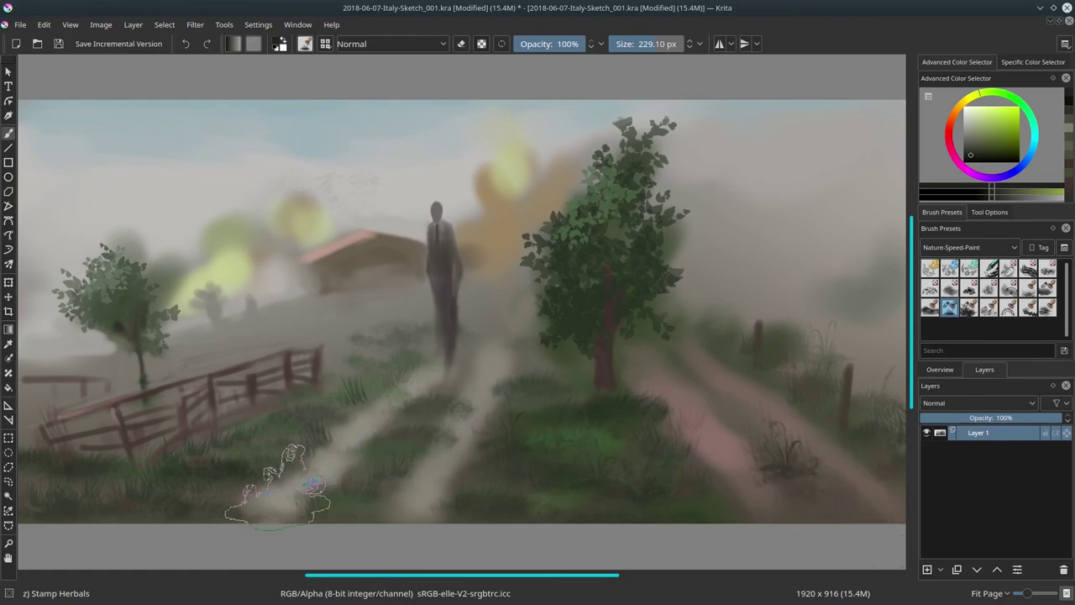
- Stamp more dark olive-green plants in the foreground grass below the wooden fence at 158.66 to 260.53 px
{"action": "key", "text": "bracketleft"}
{"action": "key", "text": "bracketleft"}
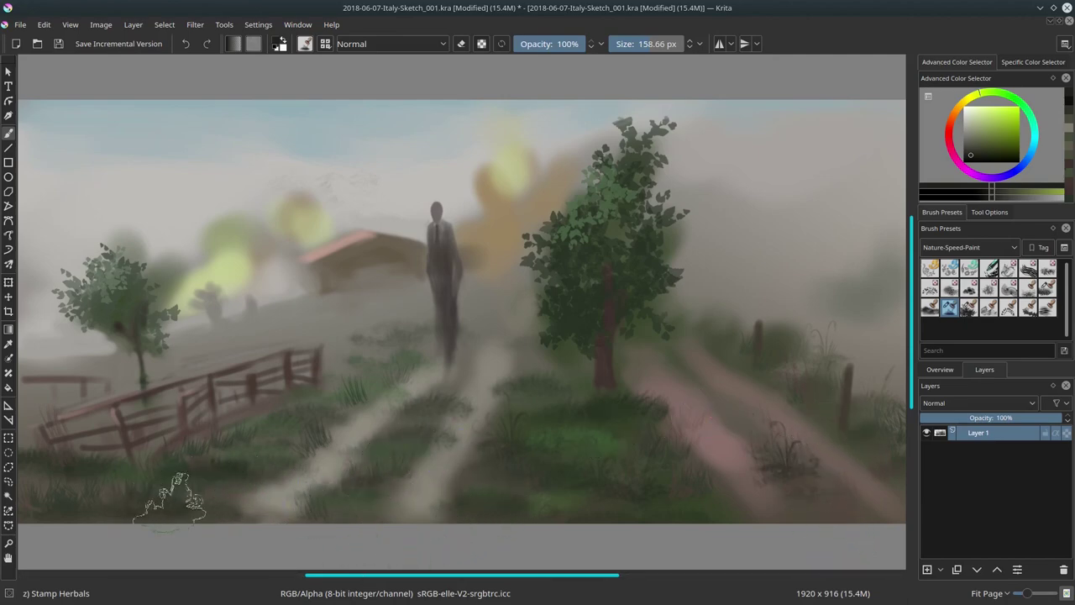
{"action": "left_click_drag", "start_coordinate": [165, 496], "coordinate": [207, 500]}
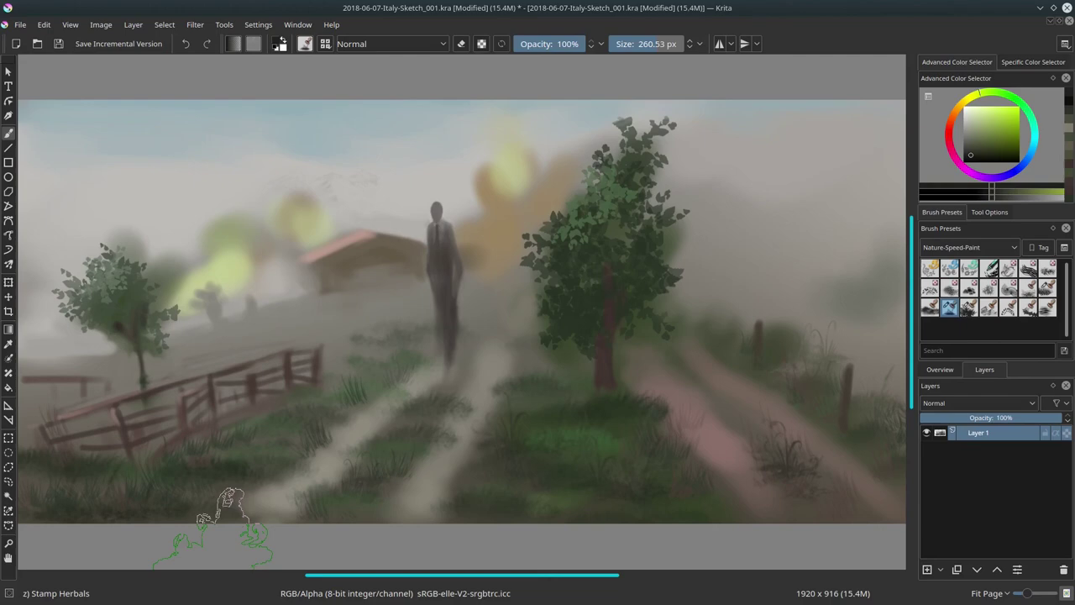
- Blend the near end of the left track and the faint sky marks above the barn with the Ej-Faves brush 03 - Blender Textured Soft
{"action": "left_click", "coordinate": [973, 248]}
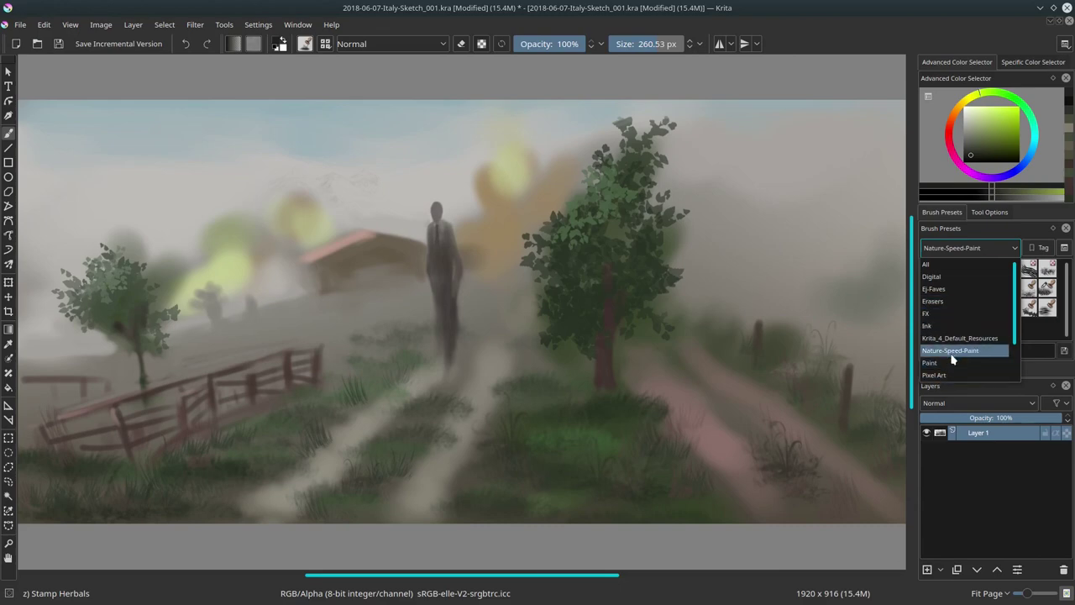
{"action": "left_click", "coordinate": [945, 288]}
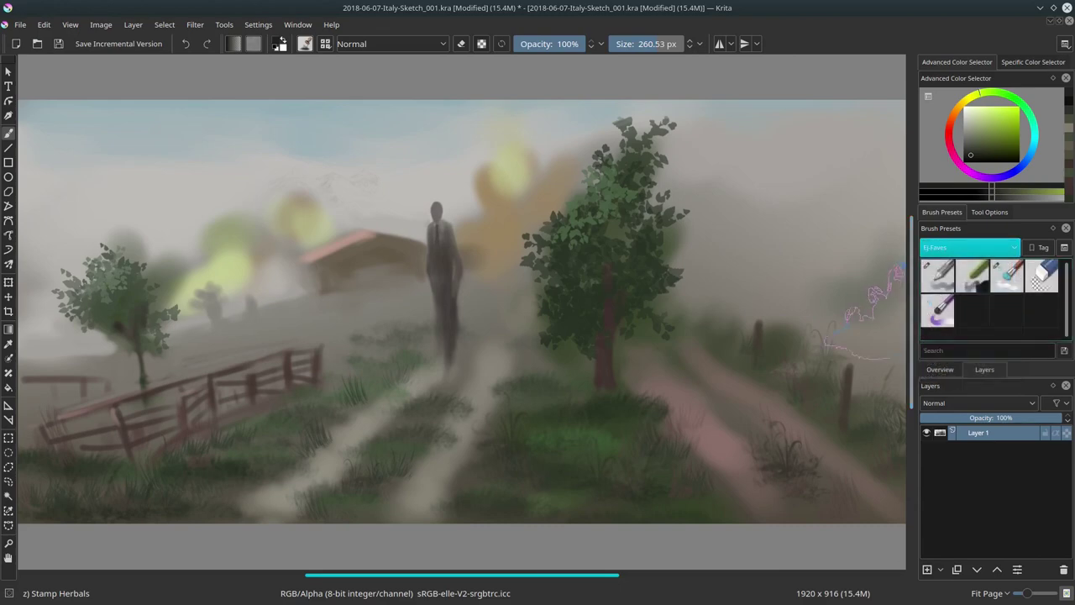
{"action": "left_click", "coordinate": [1008, 278]}
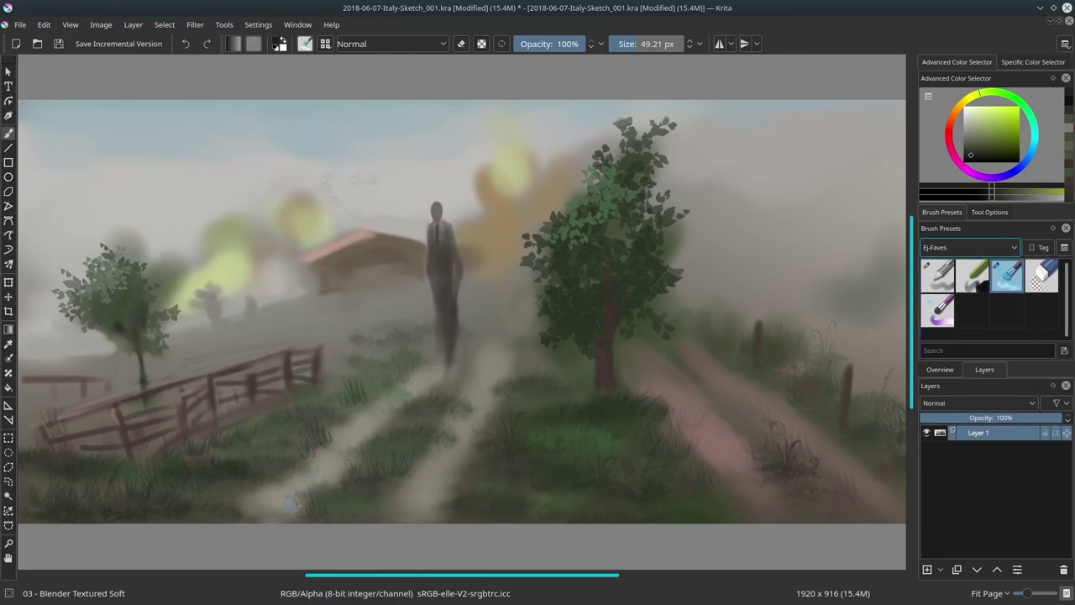
{"action": "left_click_drag", "start_coordinate": [217, 520], "coordinate": [284, 498]}
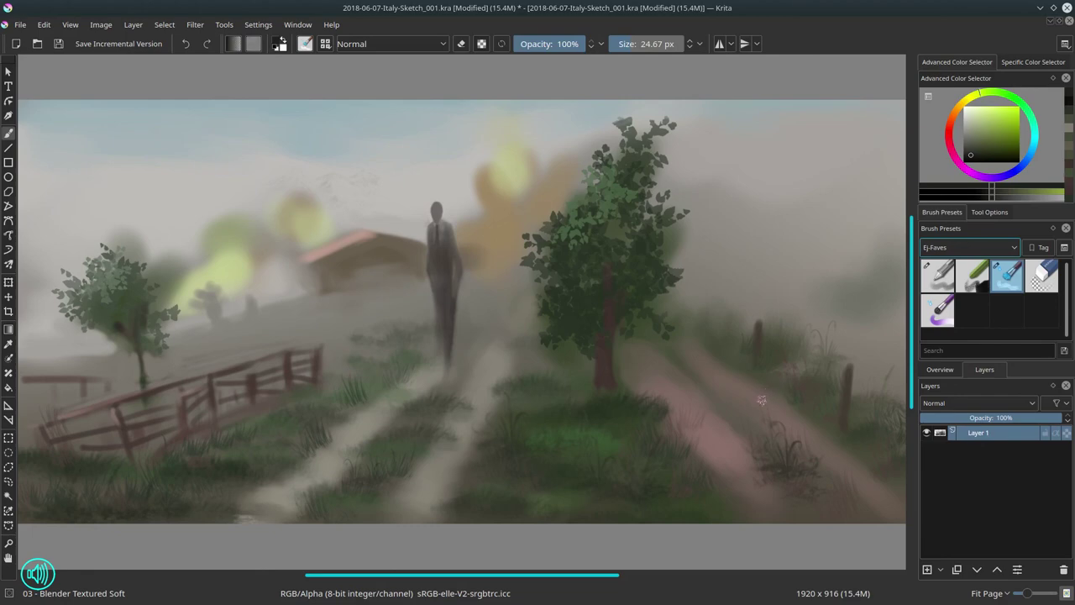
{"action": "left_click_drag", "start_coordinate": [358, 182], "coordinate": [393, 183], "text": "shift"}
{"action": "mouse_move", "coordinate": [361, 183]}
{"action": "left_mouse_down"}
{"action": "mouse_move", "coordinate": [321, 172]}
{"action": "mouse_move", "coordinate": [395, 183]}
{"action": "mouse_move", "coordinate": [336, 191]}
{"action": "left_mouse_up"}
- Clean up the edges of the small tree's trunk with 01 - Basic-4 Flow Opacity at 18 px and sampled background greys
{"action": "left_click", "coordinate": [945, 282]}
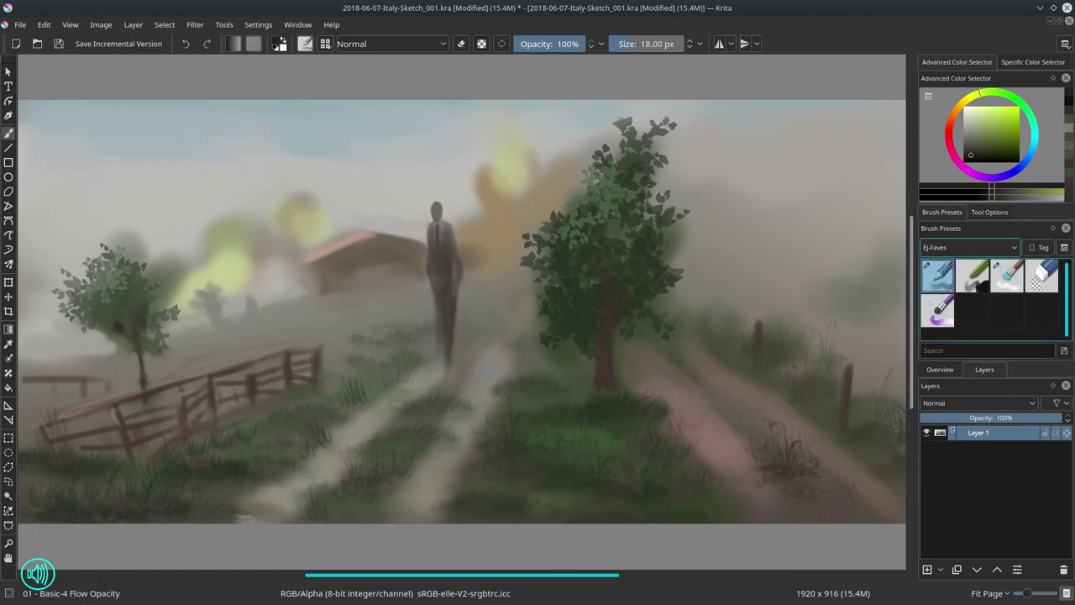
{"action": "left_click", "coordinate": [223, 341], "text": "ctrl"}
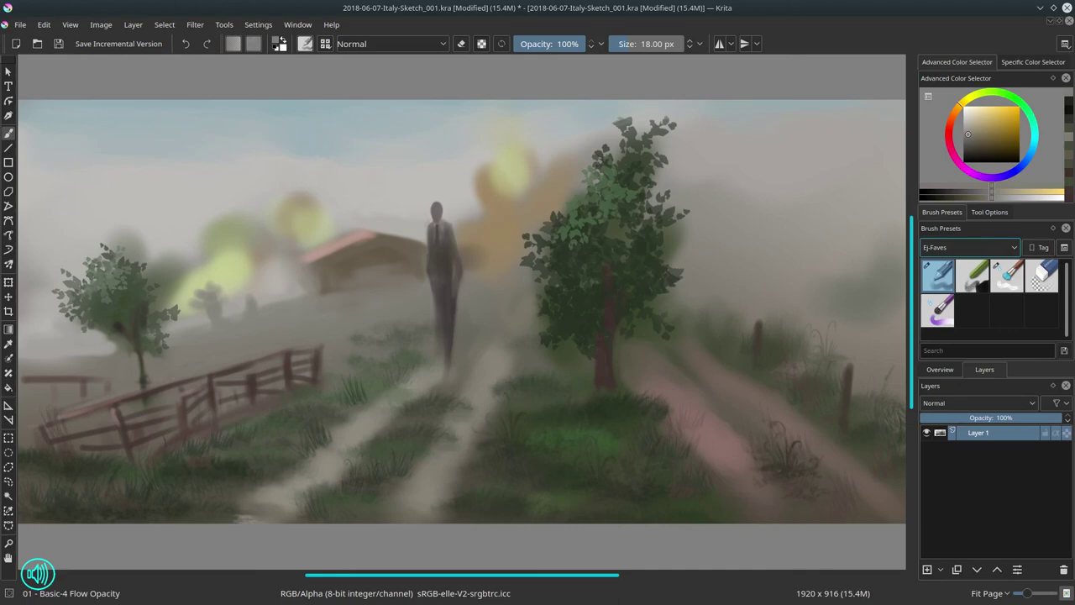
{"action": "left_click", "coordinate": [163, 365], "text": "ctrl"}
{"action": "left_click", "coordinate": [150, 383]}
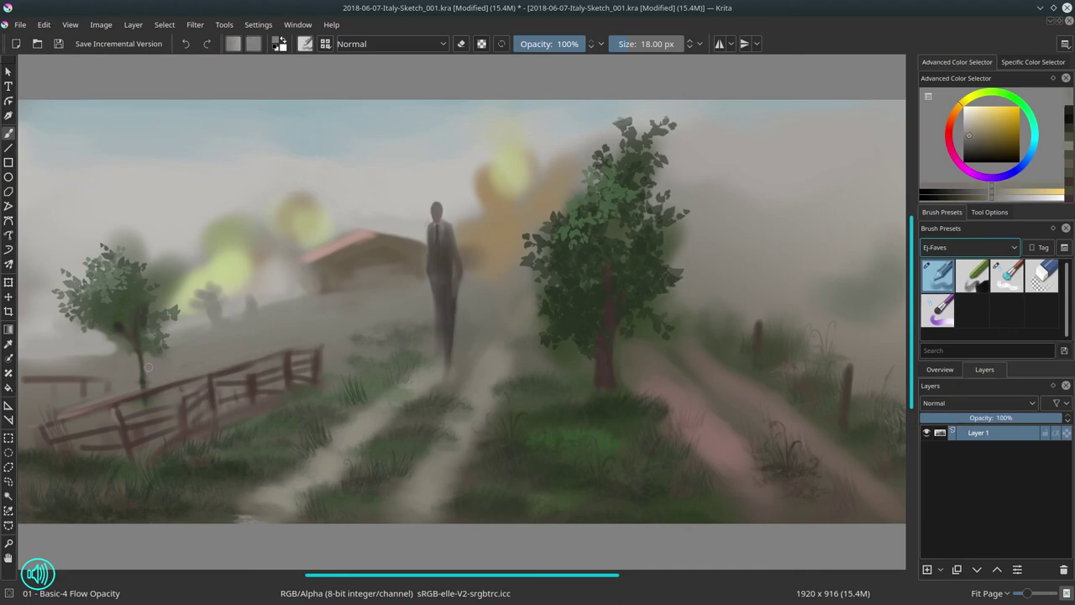
{"action": "left_click", "coordinate": [141, 375], "text": "ctrl"}
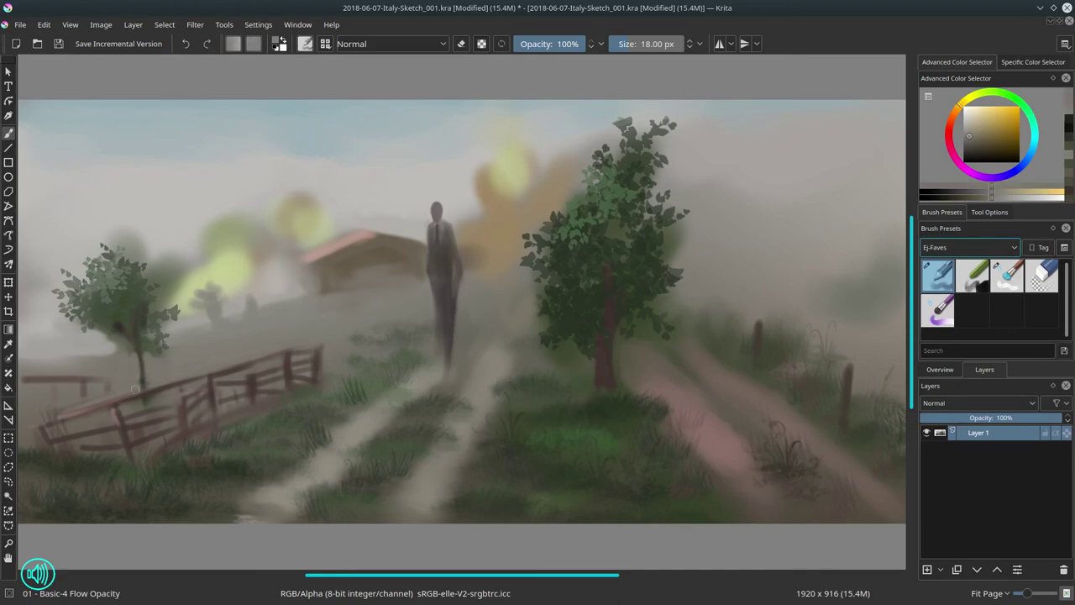
- Smooth the ground behind and between the left fence rails with sampled grey-browns at 18 px
{"action": "left_click", "coordinate": [81, 399], "text": "ctrl"}
{"action": "left_click_drag", "start_coordinate": [77, 398], "coordinate": [89, 401]}
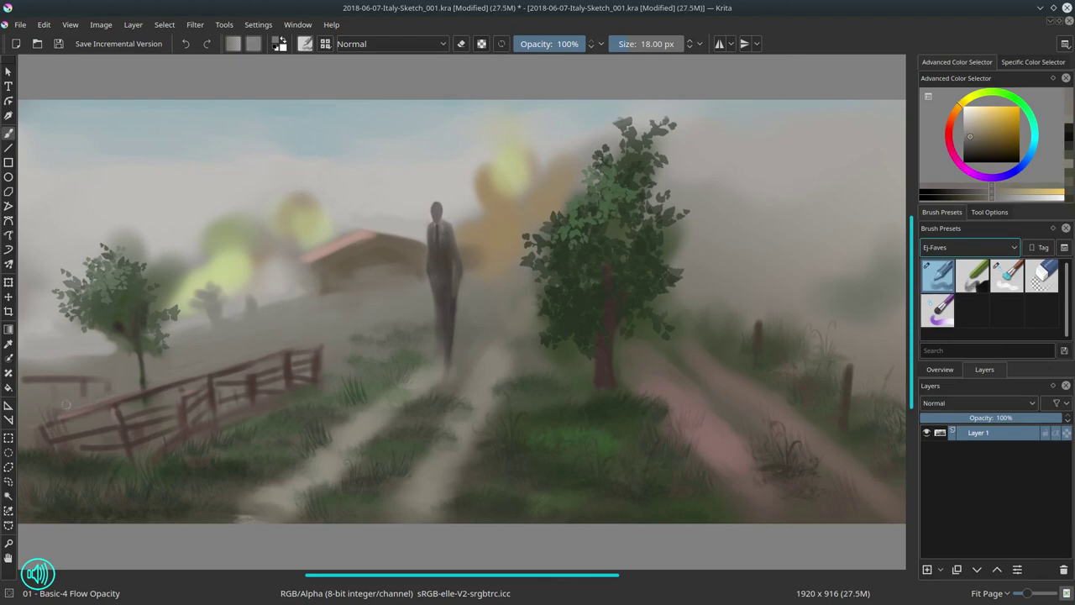
{"action": "left_click", "coordinate": [38, 416], "text": "ctrl"}
{"action": "left_click", "coordinate": [99, 415], "text": "ctrl"}
{"action": "left_click_drag", "start_coordinate": [91, 424], "coordinate": [114, 436]}
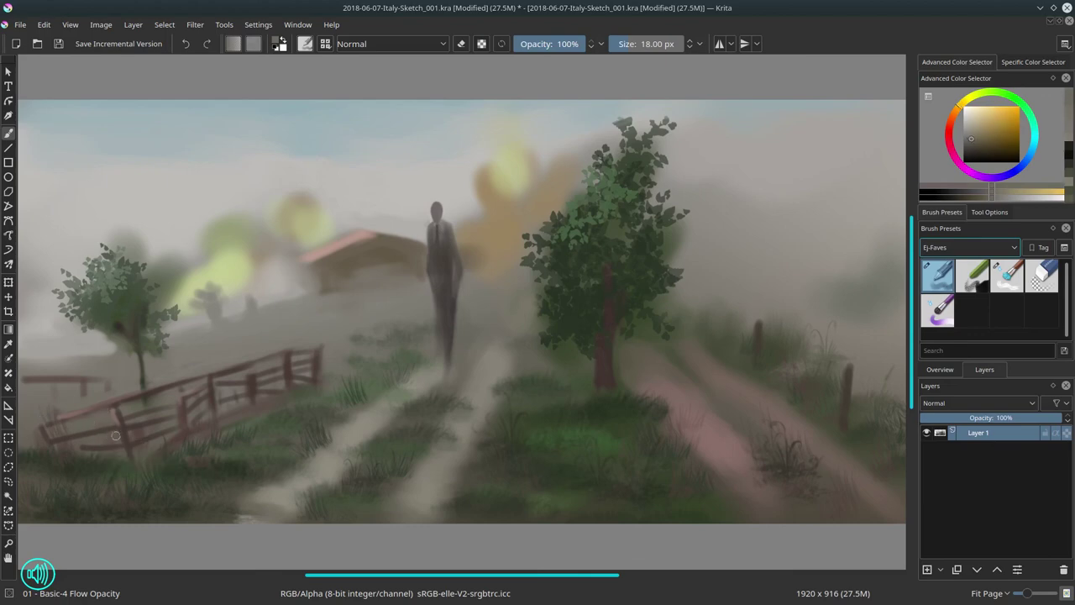
- Blend the ground along the foot of the fence with sampled browns and grass greens at 18 px
{"action": "left_click", "coordinate": [152, 423], "text": "ctrl"}
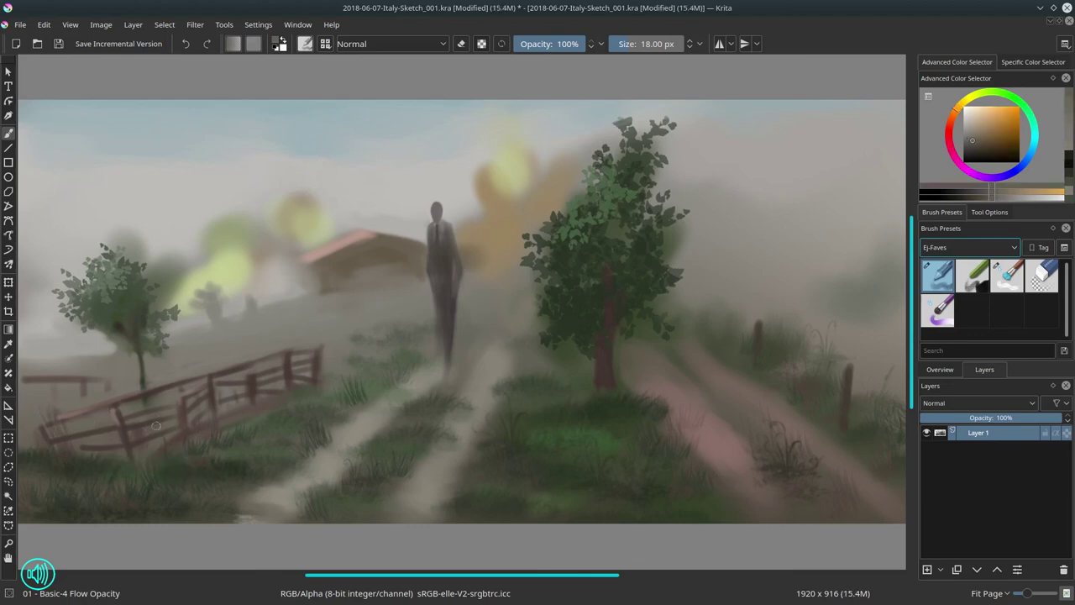
{"action": "key", "text": "ctrl"}
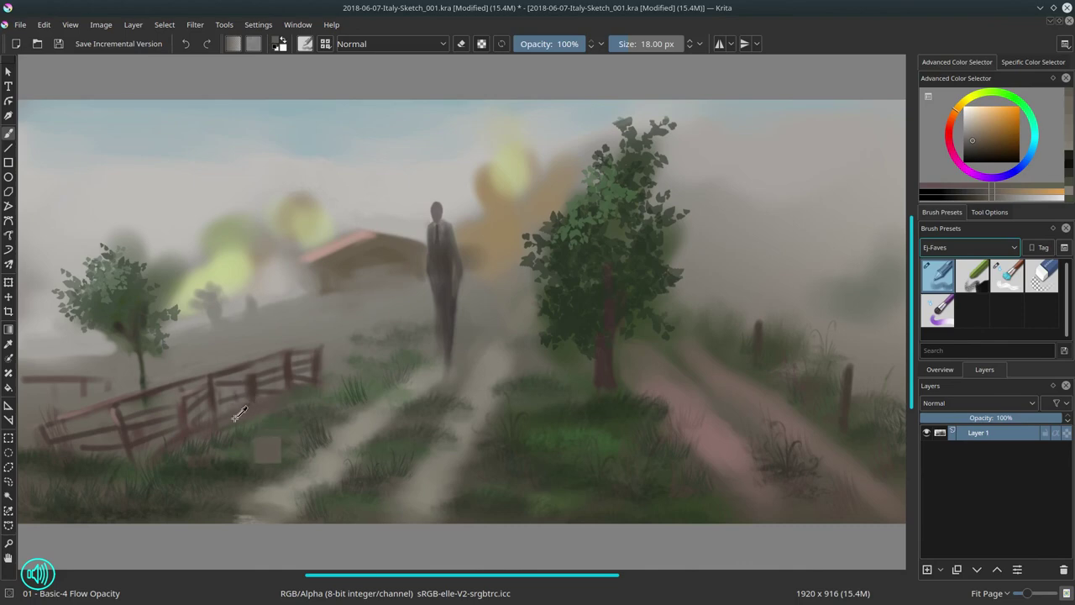
{"action": "left_click", "coordinate": [263, 425], "text": "ctrl"}
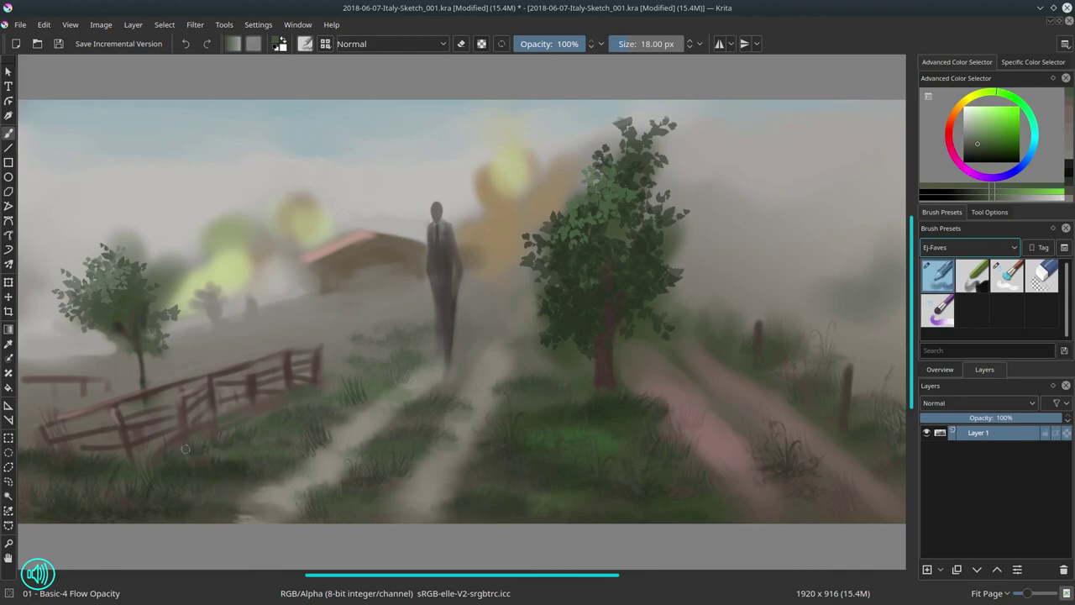
{"action": "left_click", "coordinate": [226, 453], "text": "ctrl"}
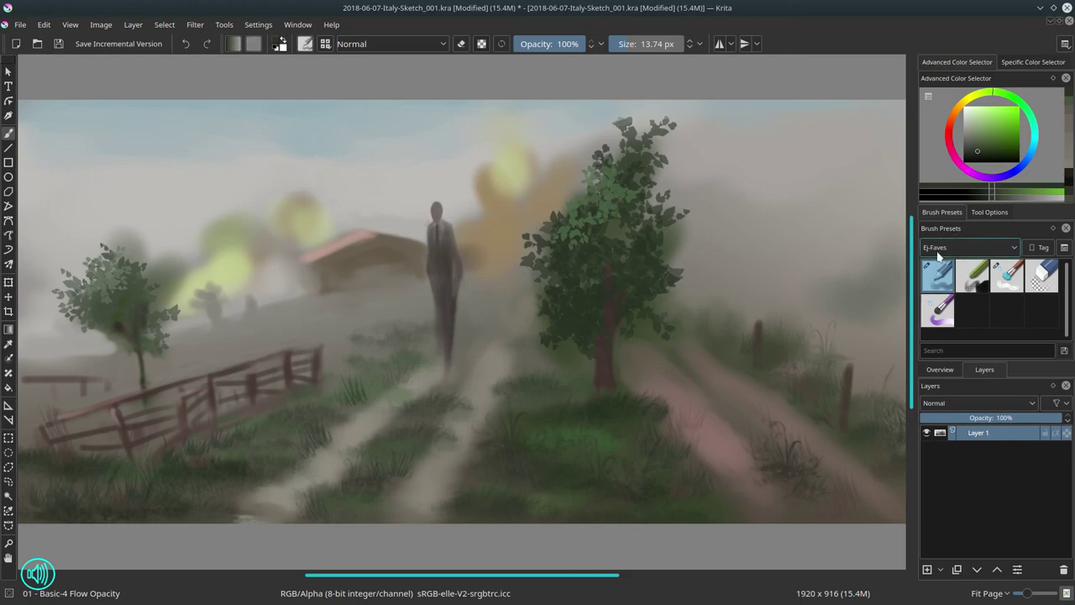
- Paint sampled grey mist around the underside of the small tree's foliage at 13.74 px
{"action": "left_click", "coordinate": [115, 354], "text": "ctrl"}
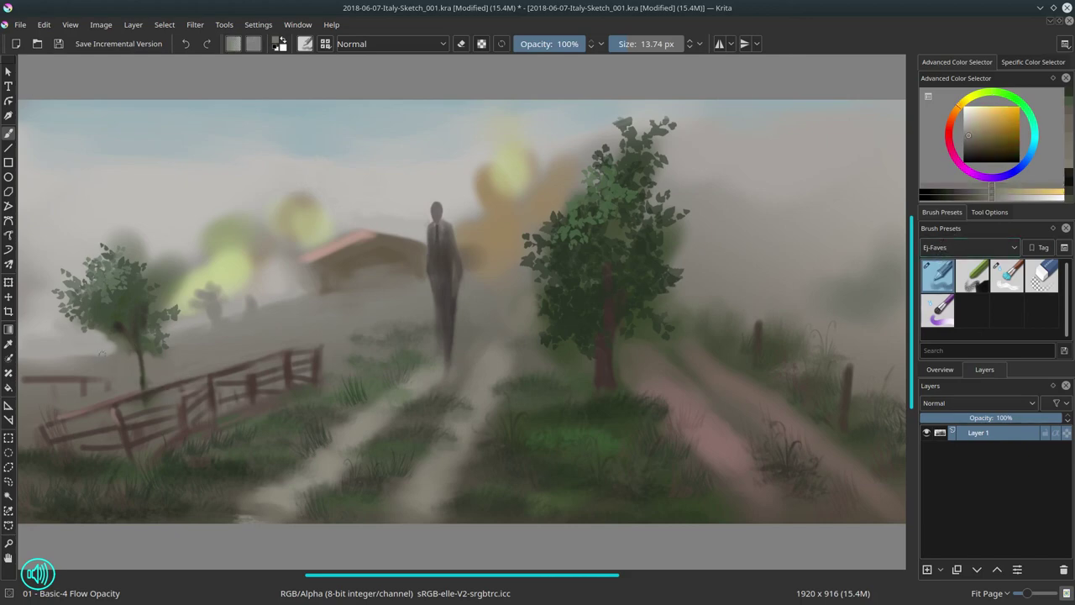
{"action": "mouse_move", "coordinate": [114, 356]}
{"action": "left_mouse_down"}
{"action": "mouse_move", "coordinate": [129, 355]}
{"action": "mouse_move", "coordinate": [122, 335]}
{"action": "mouse_move", "coordinate": [113, 343]}
{"action": "mouse_move", "coordinate": [131, 336]}
{"action": "left_mouse_up"}
{"action": "left_click", "coordinate": [104, 341], "text": "ctrl"}
{"action": "left_click", "coordinate": [100, 334]}
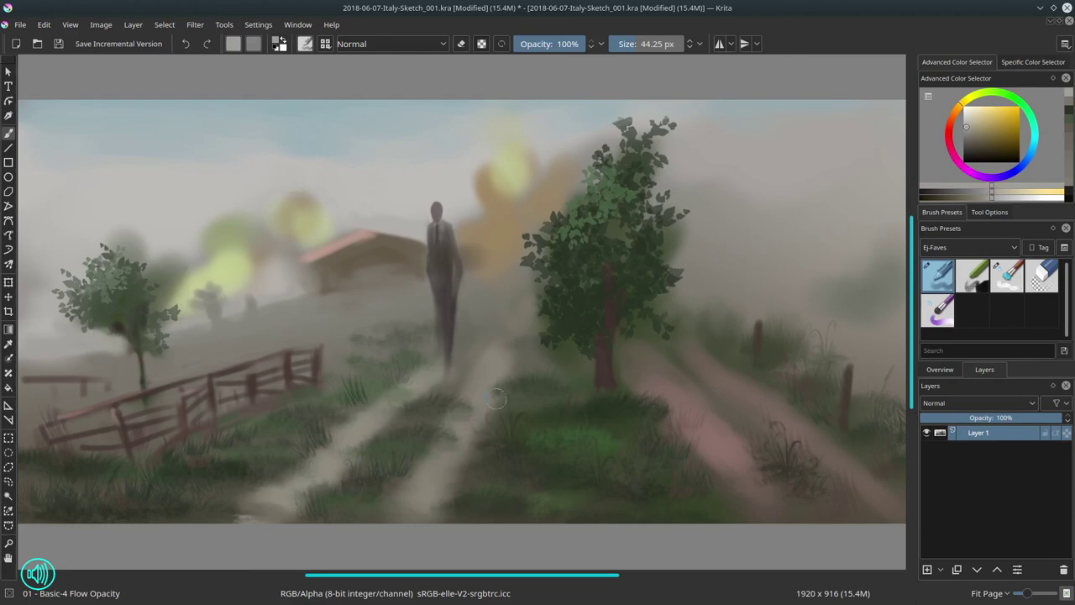
- Paint sampled grey haze along the right edge of the large tree's foliage at 44.25 px and undo the last stroke
{"action": "left_click", "coordinate": [702, 230], "text": "ctrl"}
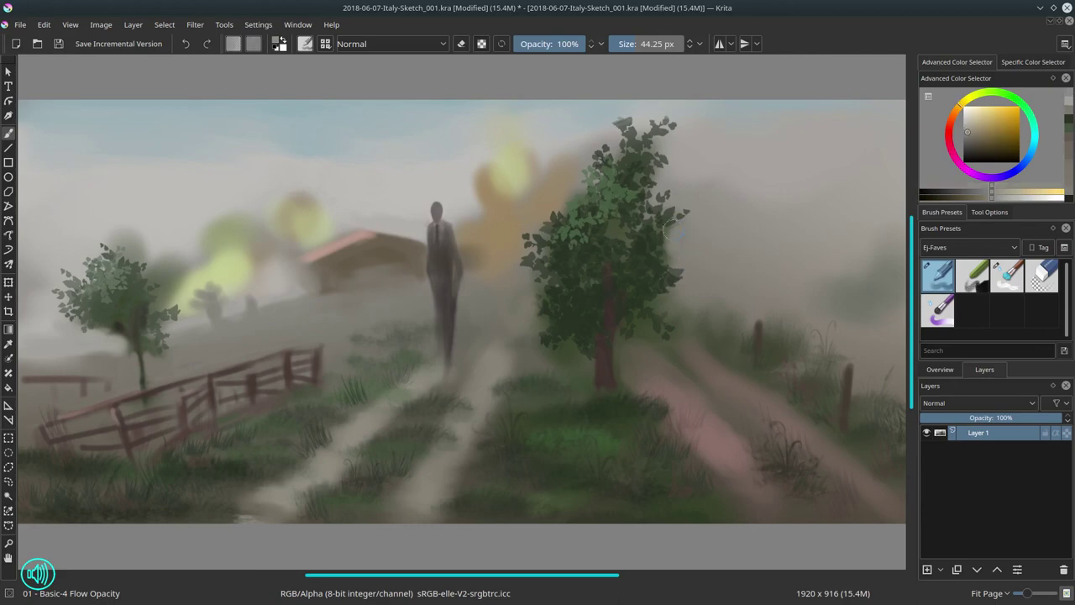
{"action": "left_click", "coordinate": [666, 230]}
{"action": "key", "text": "ctrl+z"}
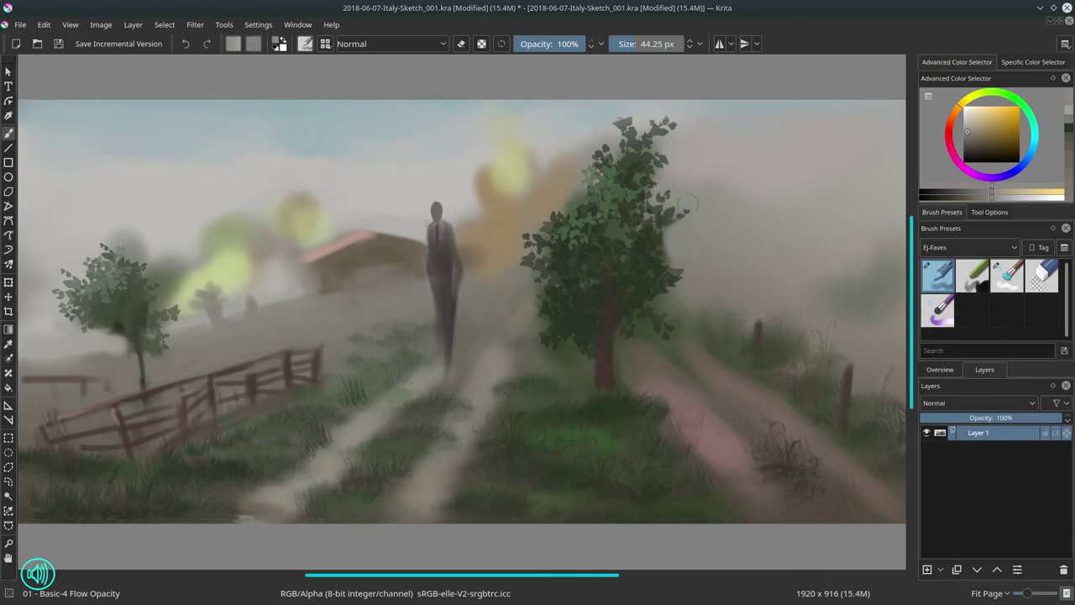
- Save the finished sketch under its existing file name
{"action": "scroll", "coordinate": [708, 264], "scroll_direction": "down", "scroll_amount": 3}
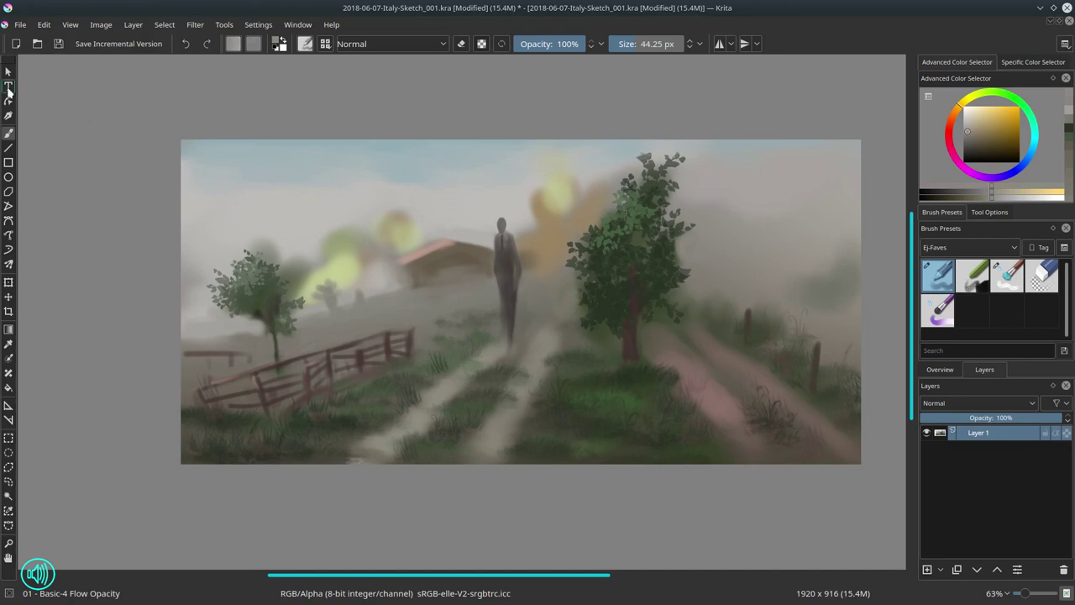
{"action": "left_click", "coordinate": [59, 44]}
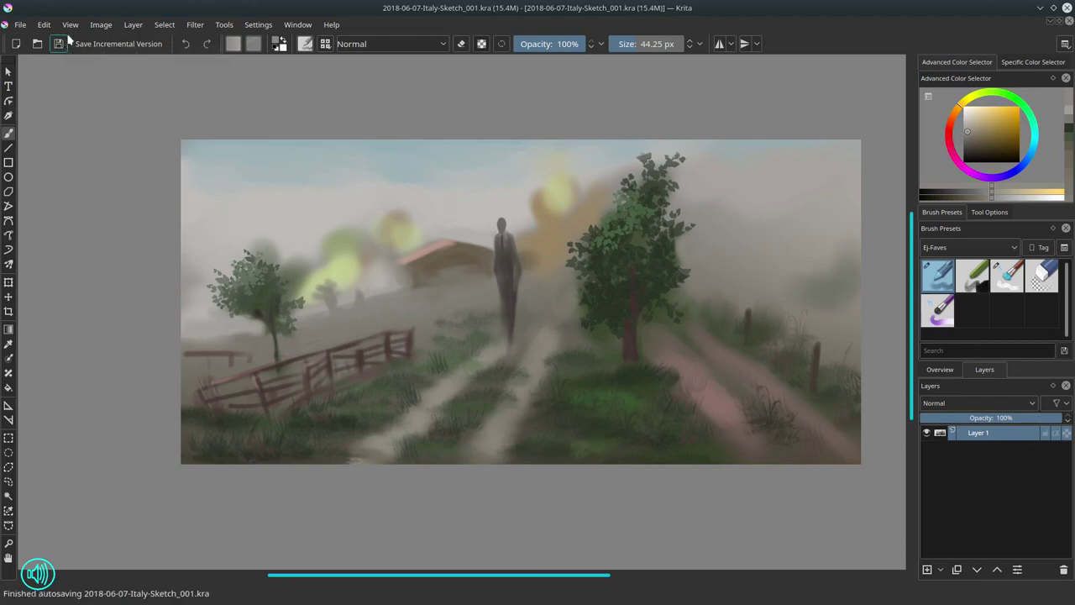